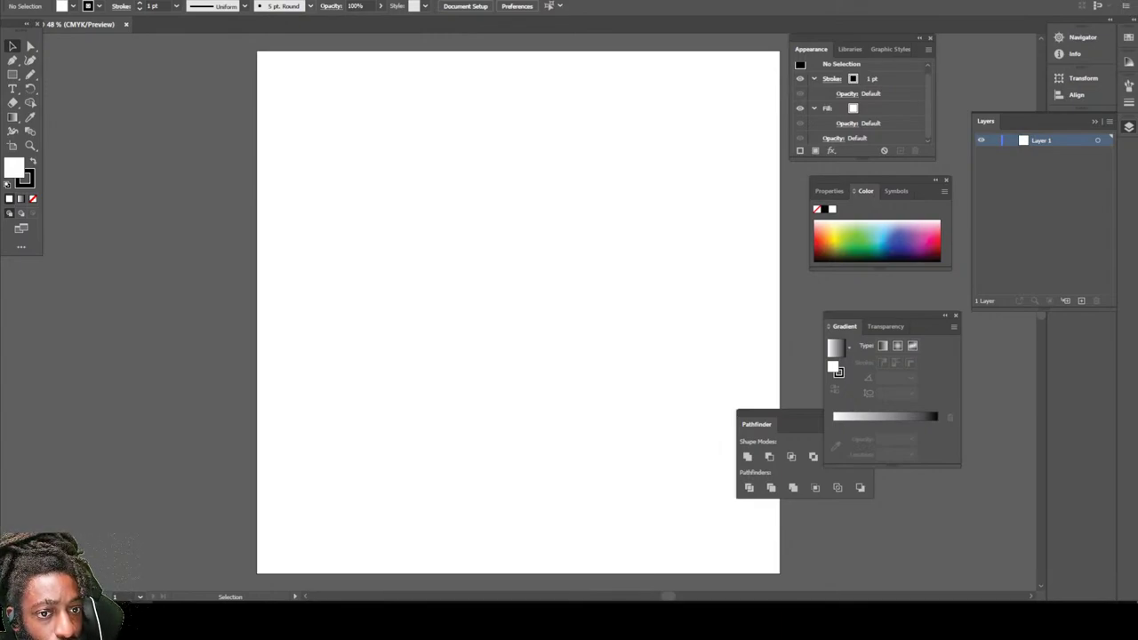
# Create a calligraphic brush with a 3 pt, pressure-controlled size and make it the active brush.
pyautogui.click(311, 6)
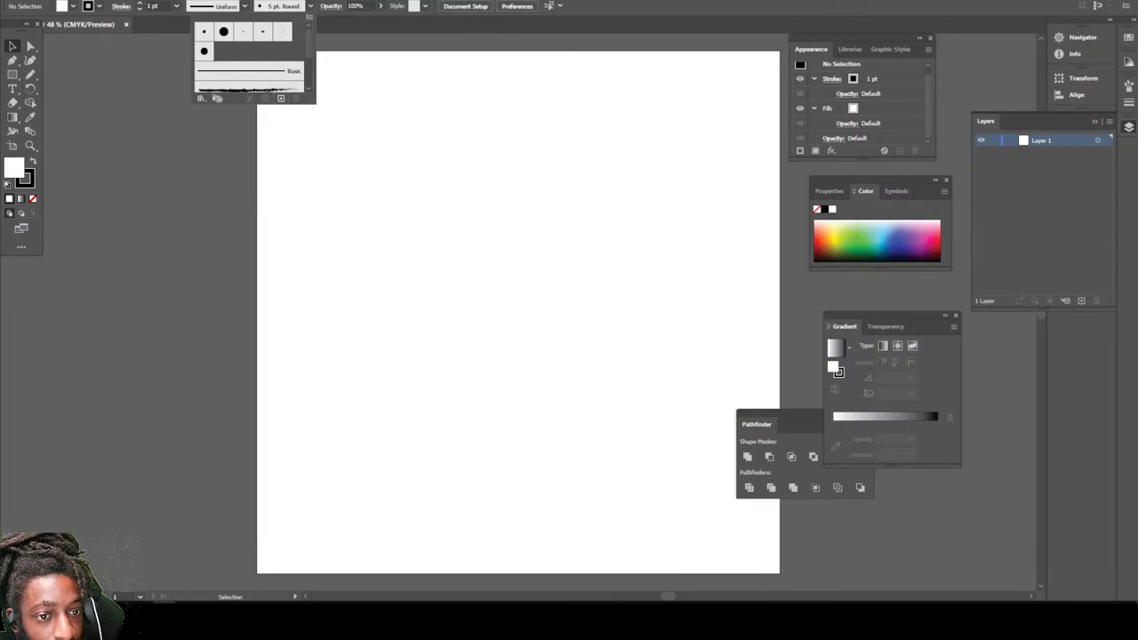
pyautogui.click(281, 98)
pyautogui.click(540, 380)
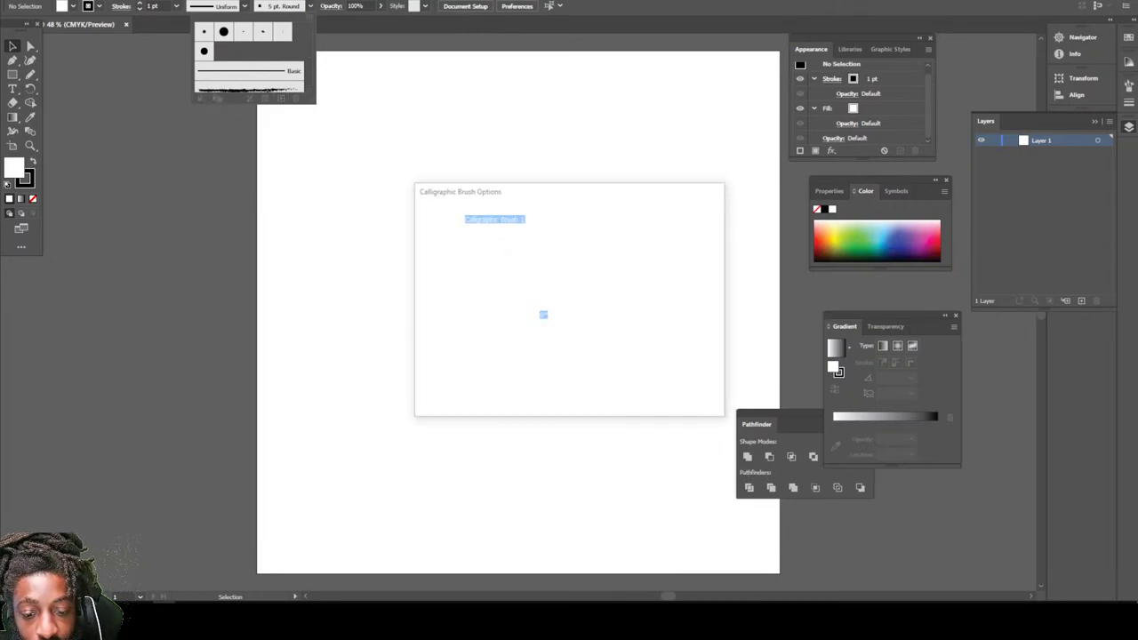
pyautogui.click(604, 366)
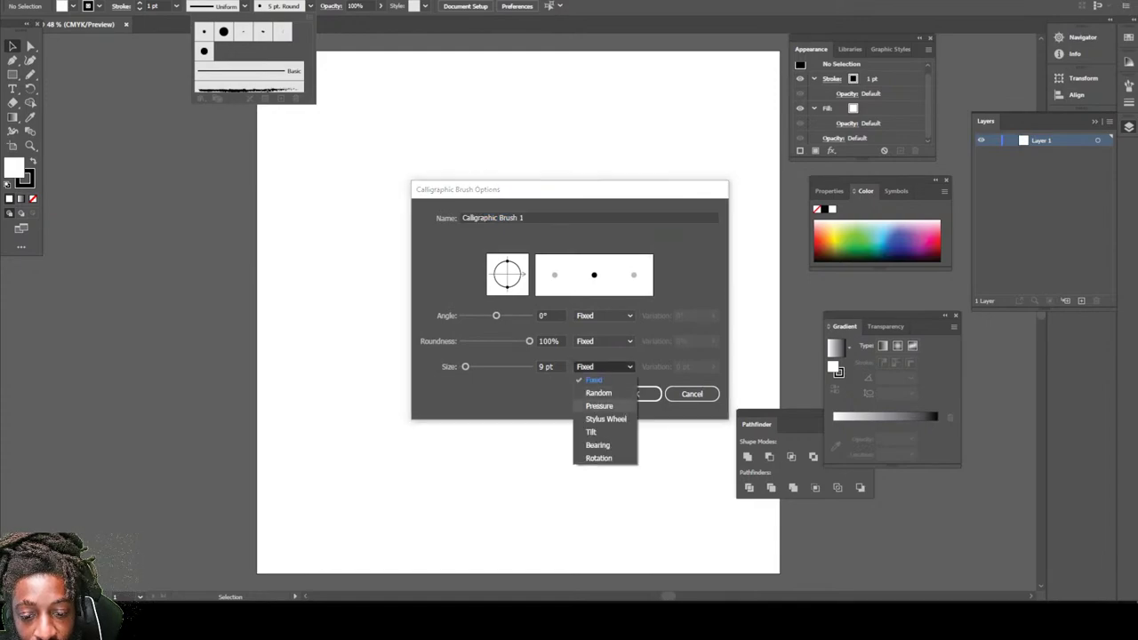
pyautogui.click(599, 406)
pyautogui.doubleClick(543, 367)
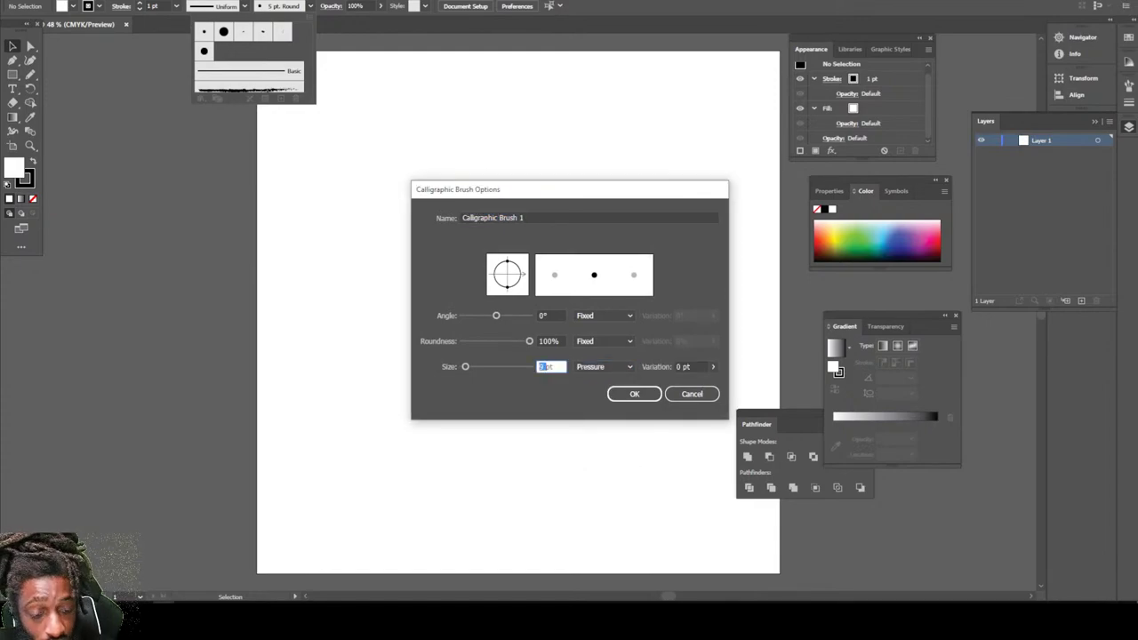
pyautogui.write('3')
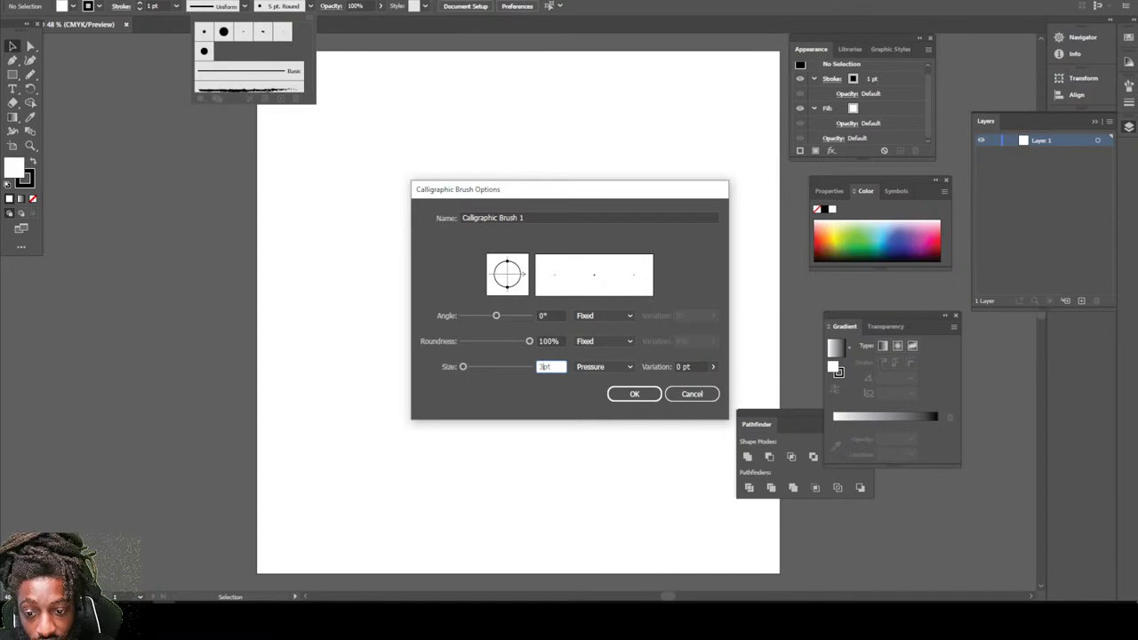
pyautogui.press('Tab')
pyautogui.press('Return')
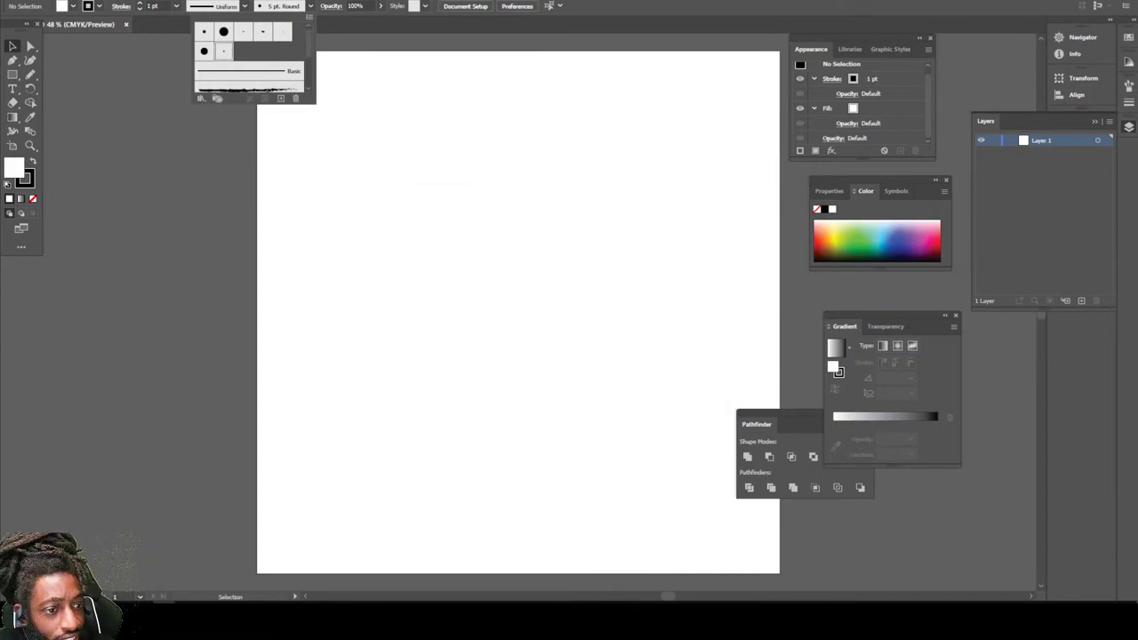
pyautogui.click(223, 52)
# Set the fill colour to pink FF789F and the opacity to 51%.
pyautogui.doubleClick(15, 167)
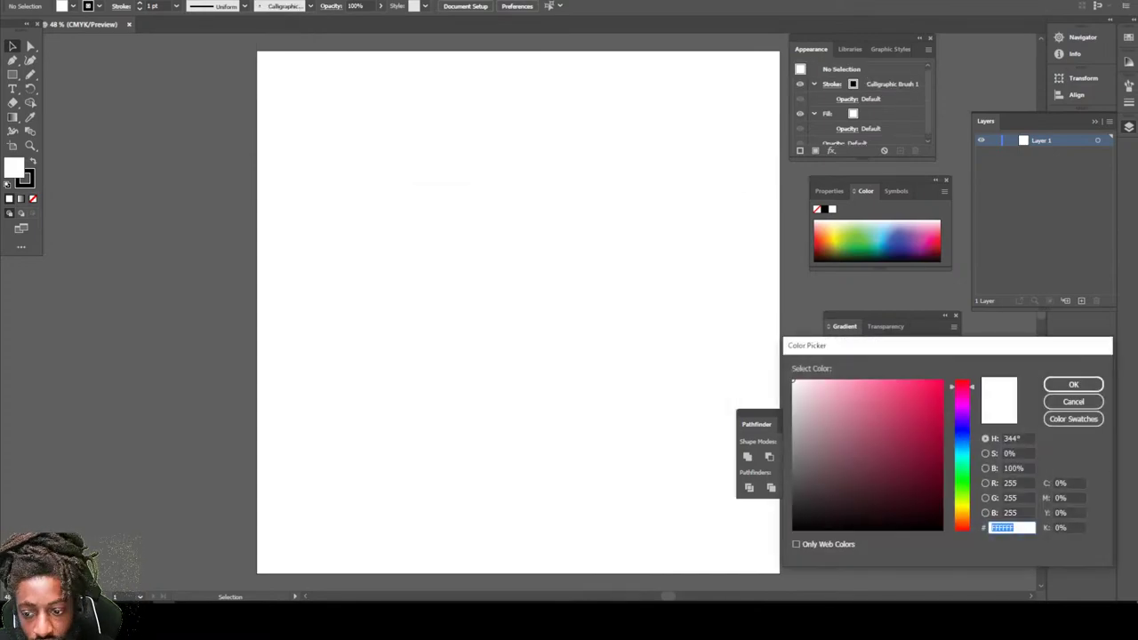
pyautogui.moveTo(895, 391); pyautogui.dragTo(872, 381)
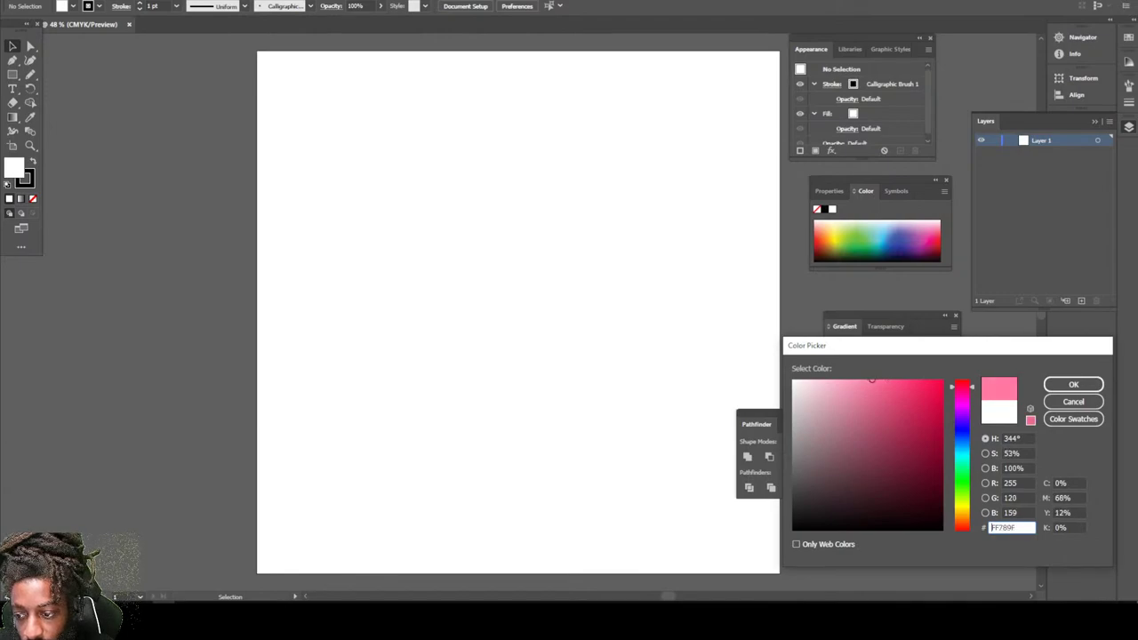
pyautogui.press('Return')
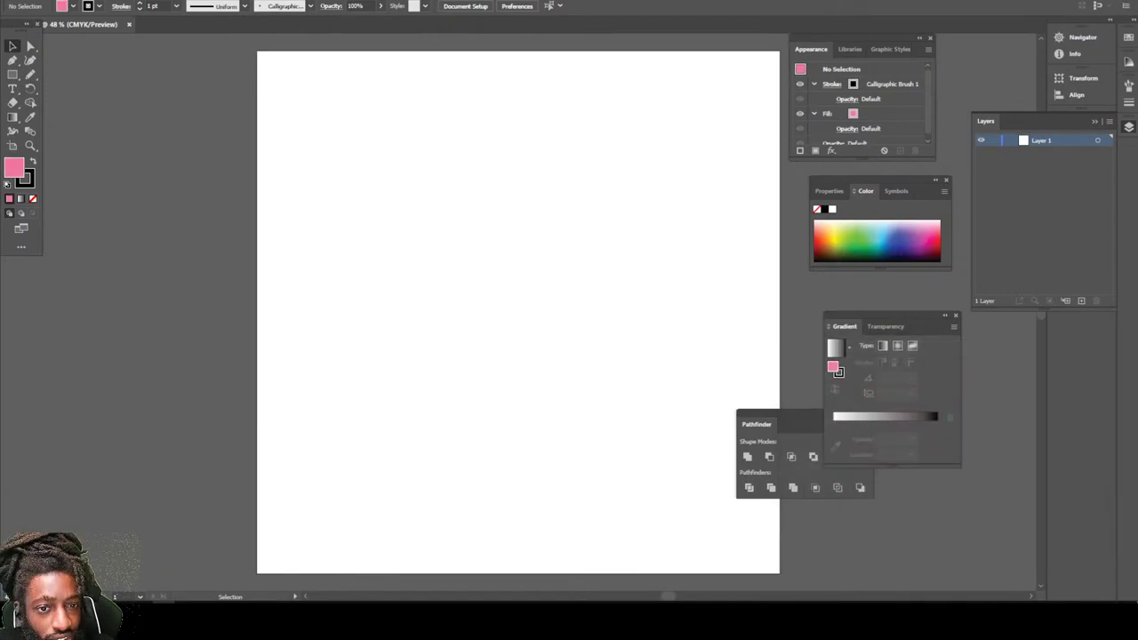
pyautogui.click(381, 6)
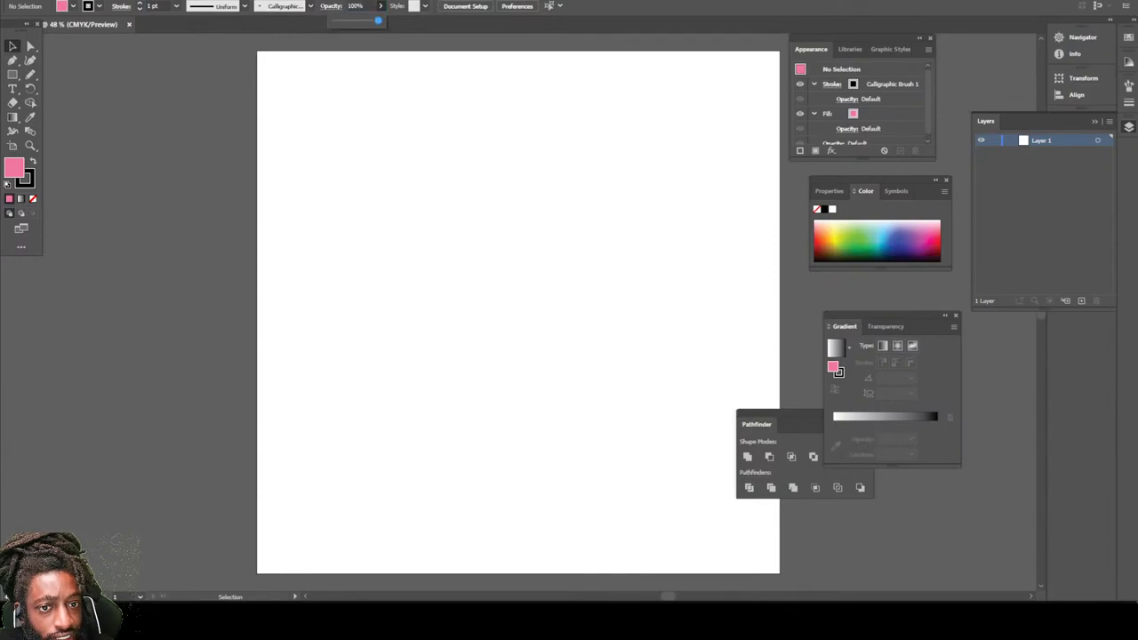
pyautogui.moveTo(377, 20); pyautogui.dragTo(350, 19)
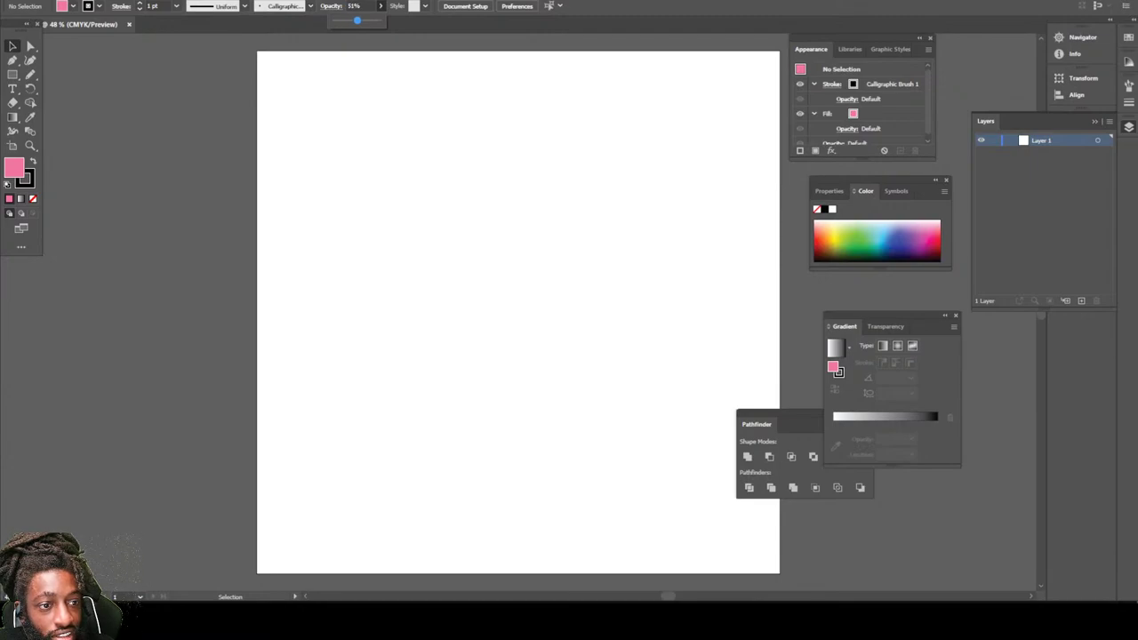
# Swap the pink onto the stroke, remove the fill, and paint a few Paintbrush test strokes outside the artboard.
pyautogui.moveTo(30, 75)
pyautogui.mouseDown()
pyautogui.moveTo(80, 103)
pyautogui.moveTo(89, 75)
pyautogui.mouseUp()
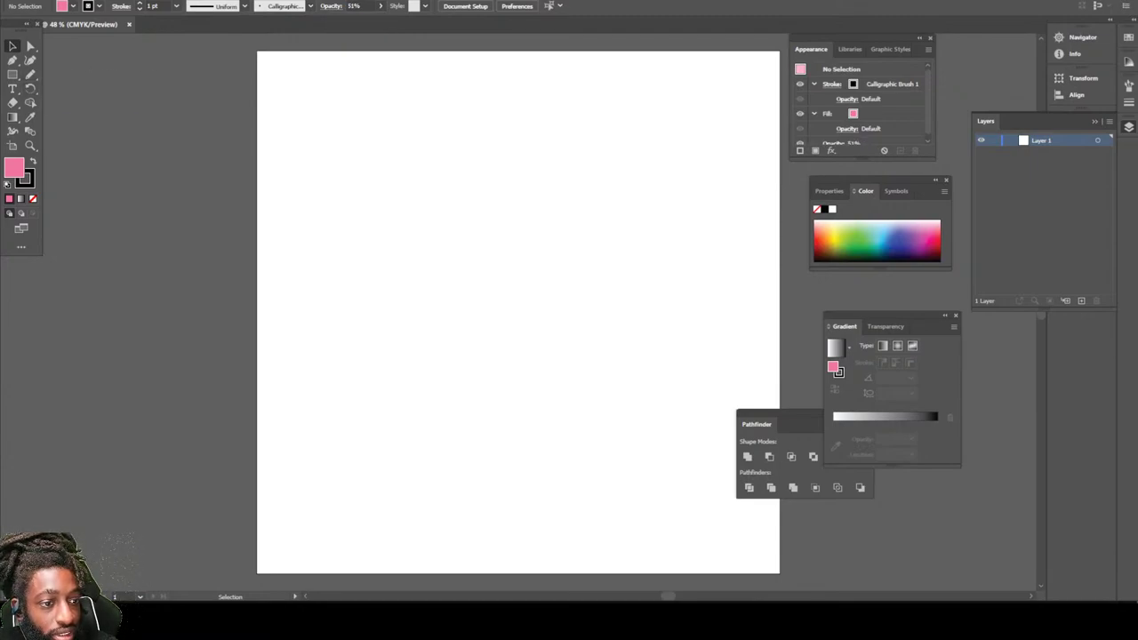
pyautogui.hotkey('shift', 'x')
pyautogui.moveTo(234, 161); pyautogui.dragTo(200, 253)
pyautogui.press('/')
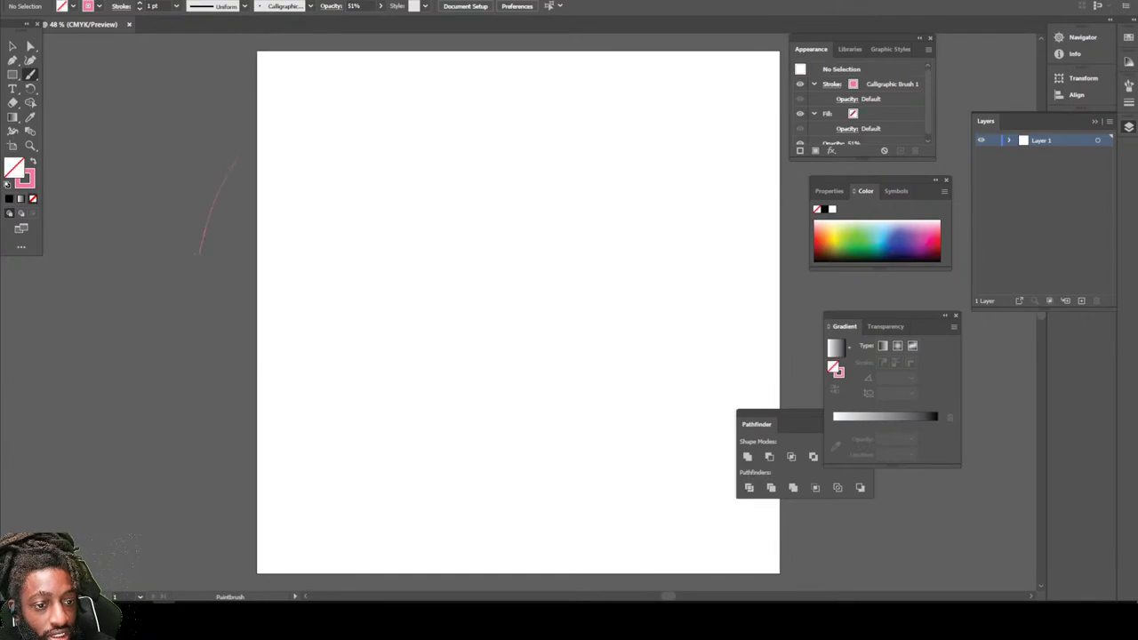
pyautogui.moveTo(230, 188)
pyautogui.mouseDown()
pyautogui.moveTo(188, 280)
pyautogui.moveTo(216, 242)
pyautogui.mouseUp()
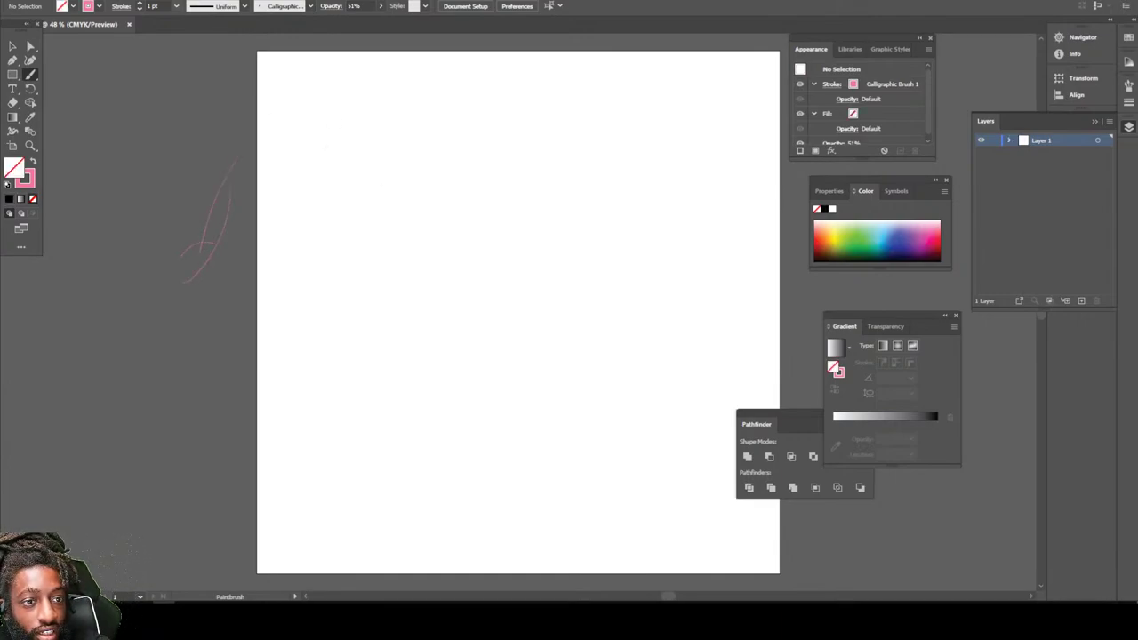
# Set the stroke weight to 4 pt and sketch a large egg-shaped head outline on the artboard with overlapping Paintbrush strokes.
pyautogui.click(176, 6)
pyautogui.click(200, 96)
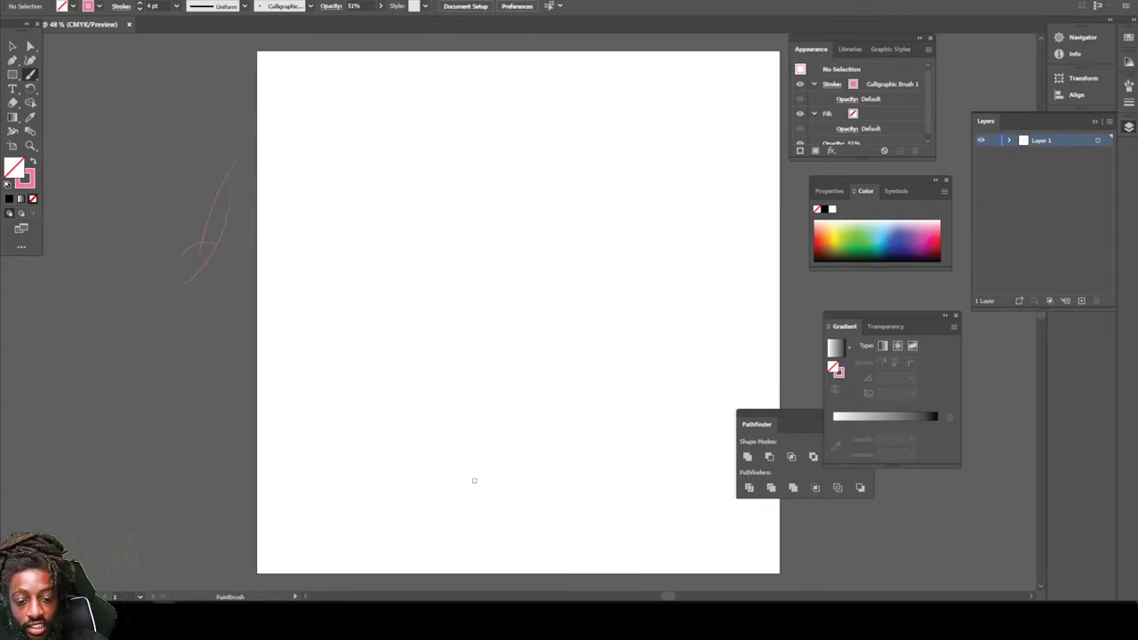
pyautogui.moveTo(505, 538); pyautogui.dragTo(620, 523)
pyautogui.moveTo(546, 547); pyautogui.dragTo(633, 480)
pyautogui.moveTo(560, 536)
pyautogui.mouseDown()
pyautogui.moveTo(612, 498)
pyautogui.moveTo(666, 341)
pyautogui.mouseUp()
pyautogui.moveTo(642, 484)
pyautogui.mouseDown()
pyautogui.moveTo(685, 241)
pyautogui.moveTo(667, 193)
pyautogui.mouseUp()
pyautogui.moveTo(671, 346)
pyautogui.mouseDown()
pyautogui.moveTo(672, 238)
pyautogui.moveTo(521, 130)
pyautogui.mouseUp()
pyautogui.moveTo(523, 524)
pyautogui.mouseDown()
pyautogui.moveTo(417, 437)
pyautogui.moveTo(436, 187)
pyautogui.mouseUp()
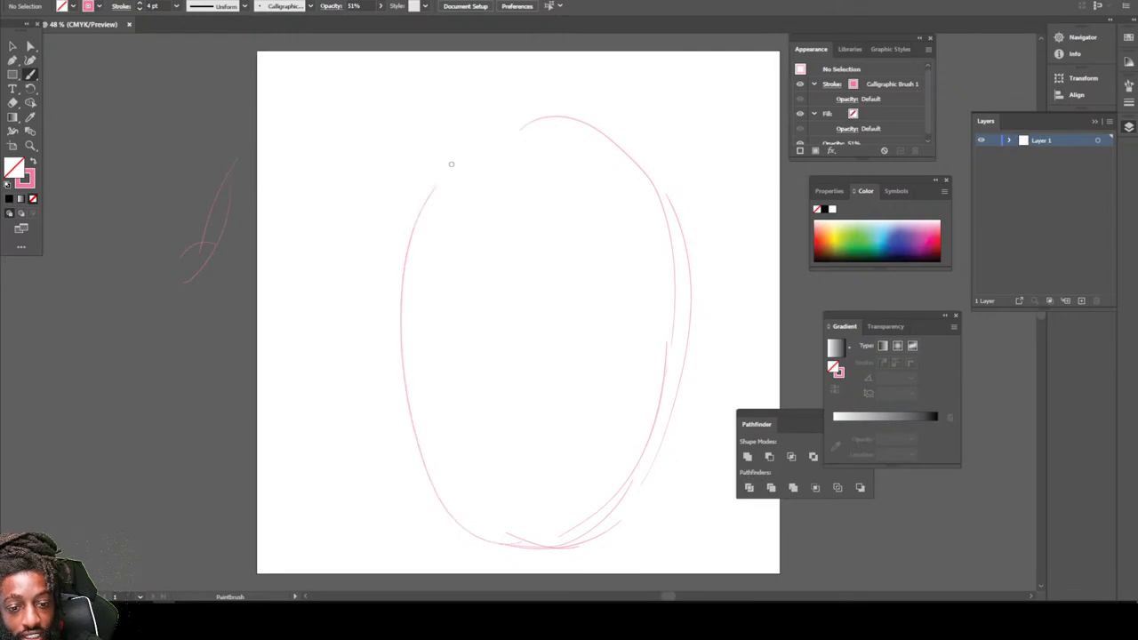
pyautogui.moveTo(443, 478)
pyautogui.mouseDown()
pyautogui.moveTo(399, 322)
pyautogui.moveTo(429, 180)
pyautogui.moveTo(525, 125)
pyautogui.mouseUp()
pyautogui.moveTo(673, 389)
pyautogui.mouseDown()
pyautogui.moveTo(612, 129)
pyautogui.moveTo(397, 192)
pyautogui.moveTo(422, 480)
pyautogui.moveTo(533, 551)
pyautogui.moveTo(661, 453)
pyautogui.moveTo(677, 239)
pyautogui.moveTo(606, 125)
pyautogui.mouseUp()
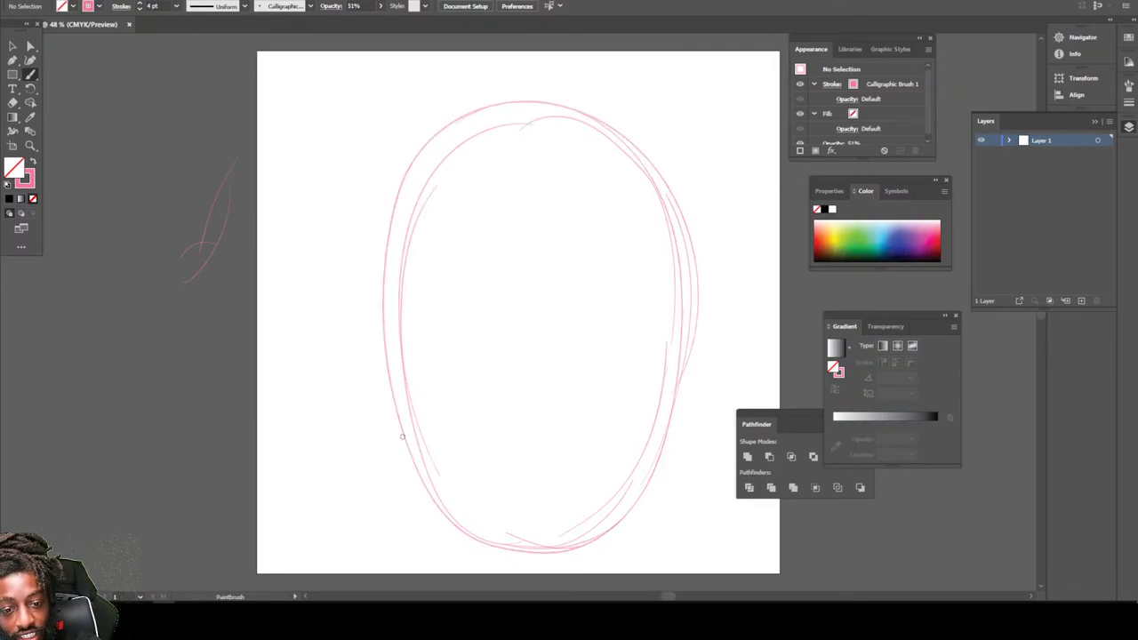
pyautogui.moveTo(400, 418)
pyautogui.mouseDown()
pyautogui.moveTo(457, 123)
pyautogui.moveTo(604, 114)
pyautogui.moveTo(686, 302)
pyautogui.moveTo(649, 463)
pyautogui.moveTo(525, 552)
pyautogui.mouseUp()
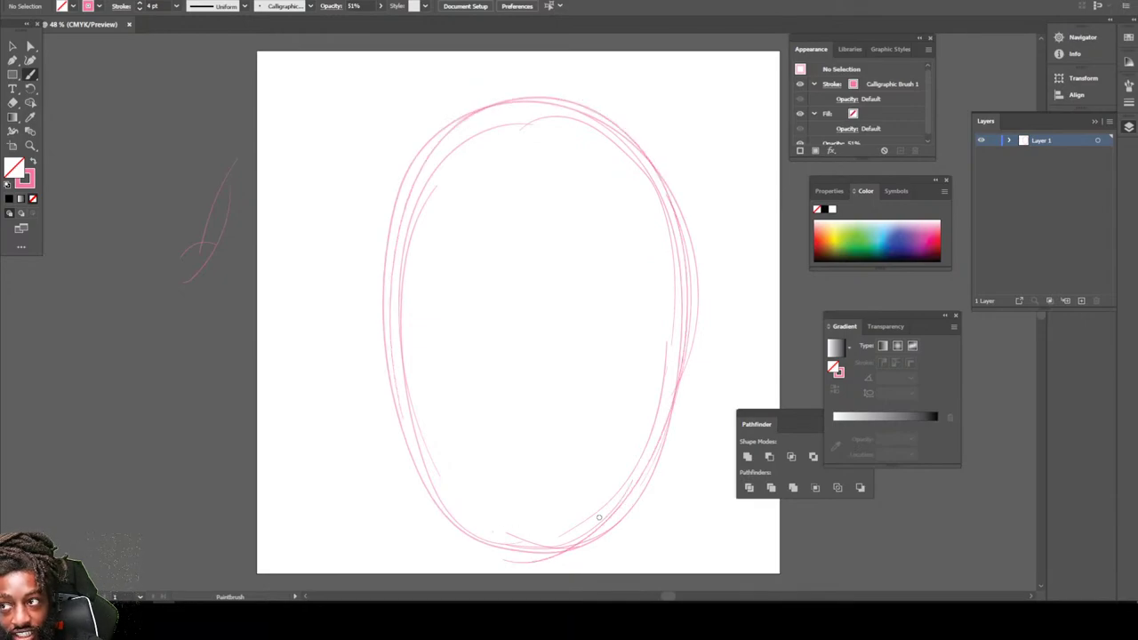
pyautogui.moveTo(651, 449)
pyautogui.mouseDown()
pyautogui.moveTo(475, 529)
pyautogui.moveTo(410, 427)
pyautogui.moveTo(391, 303)
pyautogui.moveTo(400, 217)
pyautogui.moveTo(500, 107)
pyautogui.moveTo(587, 105)
pyautogui.mouseUp()
pyautogui.moveTo(647, 480)
pyautogui.mouseDown()
pyautogui.moveTo(690, 348)
pyautogui.moveTo(474, 108)
pyautogui.moveTo(392, 258)
pyautogui.mouseUp()
pyautogui.moveTo(415, 466)
pyautogui.mouseDown()
pyautogui.moveTo(388, 363)
pyautogui.moveTo(397, 225)
pyautogui.mouseUp()
pyautogui.moveTo(402, 406)
pyautogui.mouseDown()
pyautogui.moveTo(406, 216)
pyautogui.moveTo(528, 100)
pyautogui.mouseUp()
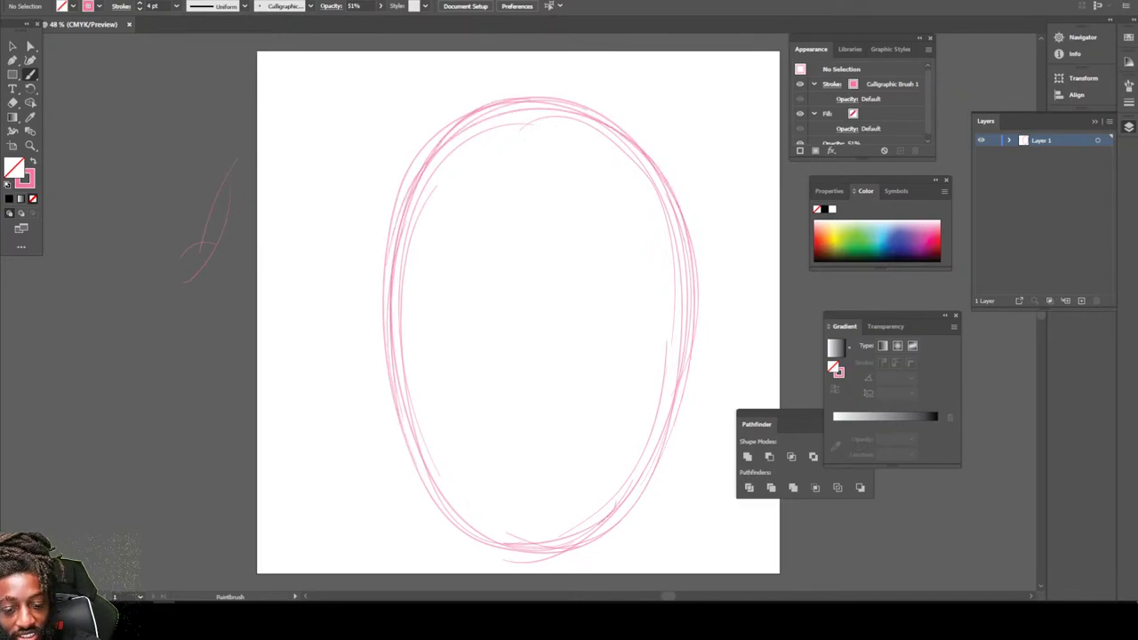
pyautogui.moveTo(589, 534)
pyautogui.mouseDown()
pyautogui.moveTo(505, 546)
pyautogui.moveTo(435, 475)
pyautogui.mouseUp()
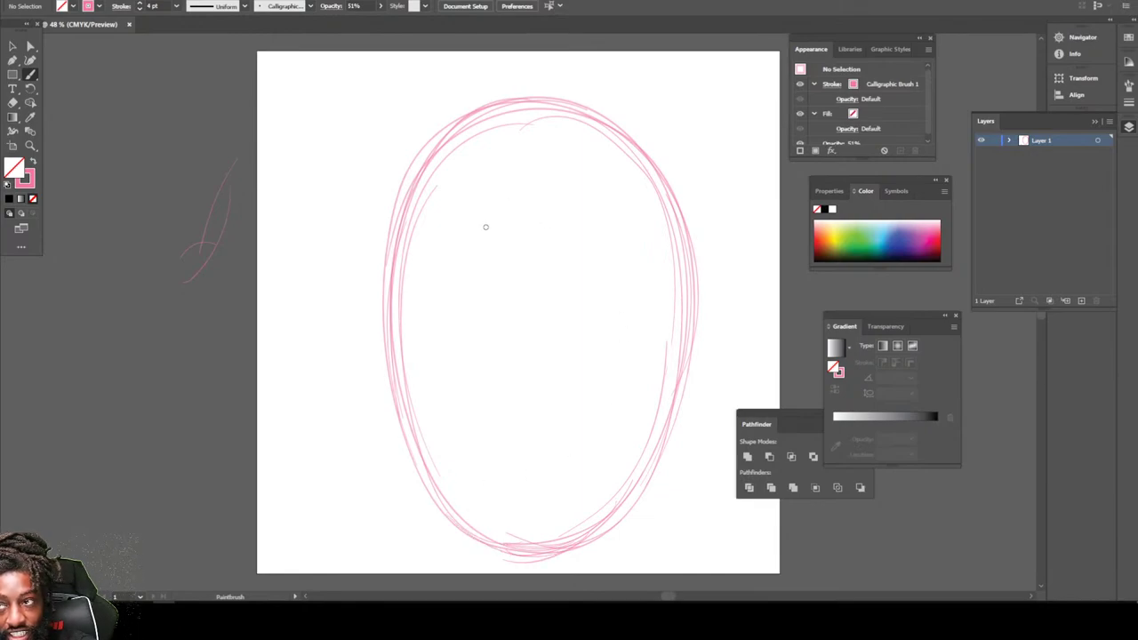
# Sketch a flat-topped half-moon eye in the right half of the head, tilt it slightly counterclockwise and nudge it to the right.
pyautogui.moveTo(639, 311)
pyautogui.mouseDown()
pyautogui.moveTo(565, 302)
pyautogui.moveTo(642, 321)
pyautogui.moveTo(599, 334)
pyautogui.moveTo(561, 310)
pyautogui.moveTo(592, 305)
pyautogui.mouseUp()
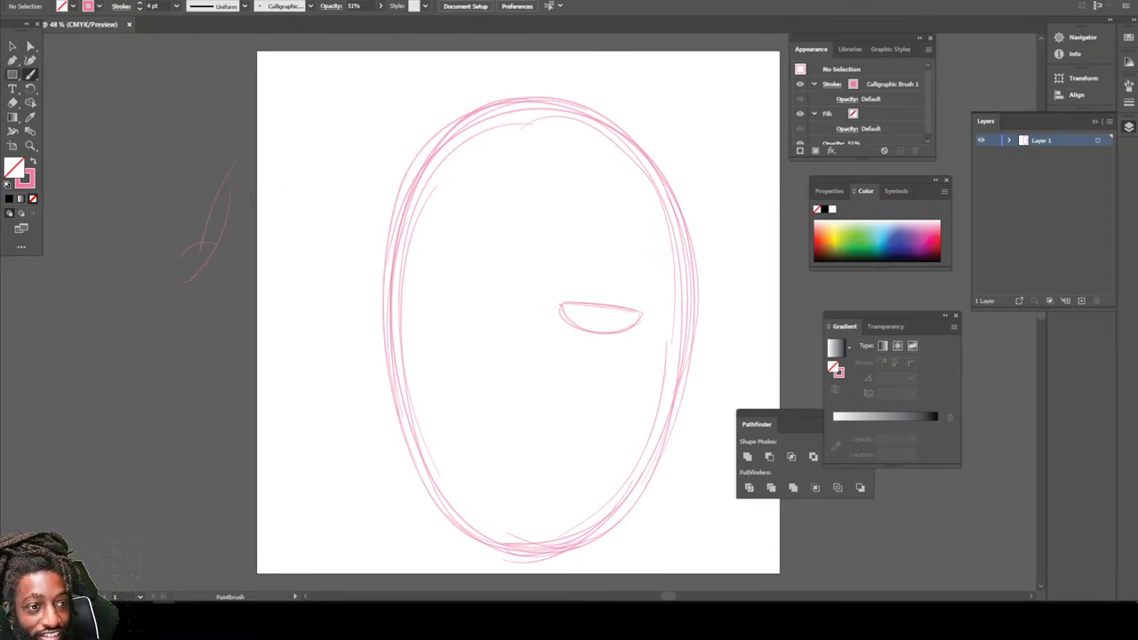
pyautogui.click(13, 45)
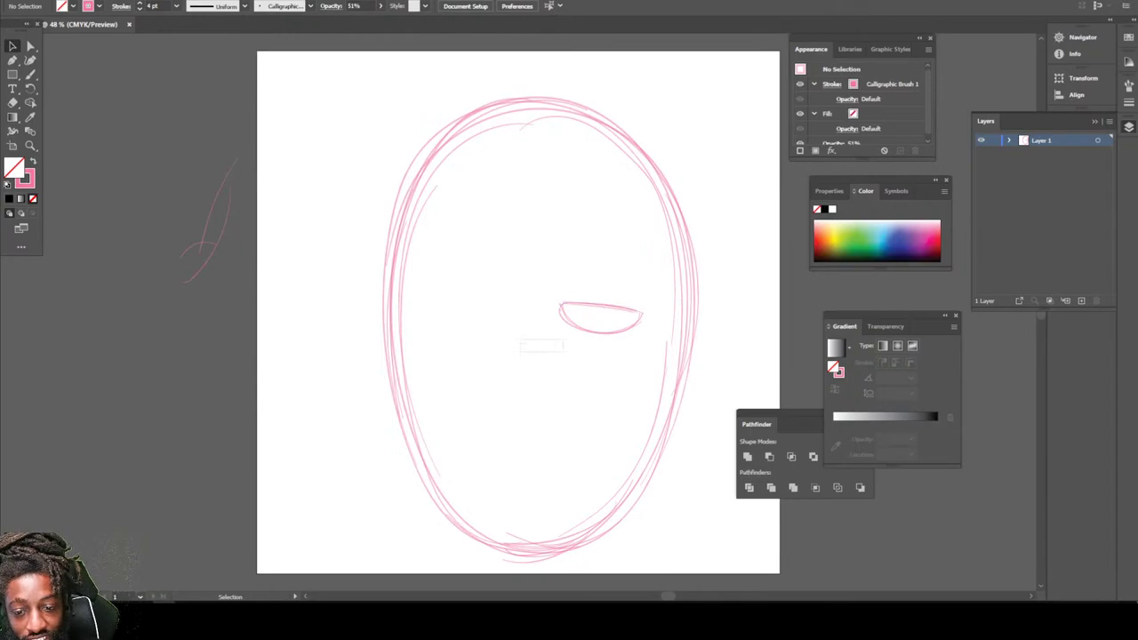
pyautogui.moveTo(562, 341); pyautogui.dragTo(641, 283)
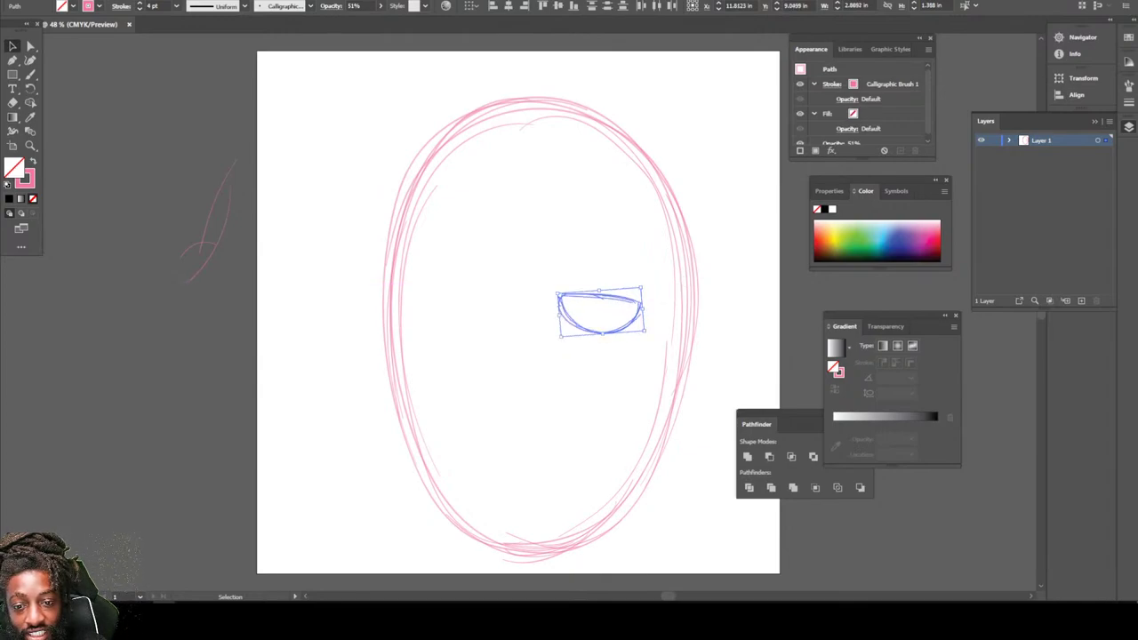
pyautogui.press('Right')
pyautogui.press('Right')
pyautogui.press('Right')
pyautogui.press('Right')
pyautogui.press('Right')
pyautogui.press('Right')
pyautogui.press('Right')
pyautogui.press('Right')
pyautogui.hotkey('ctrl', 'shift', 'a')
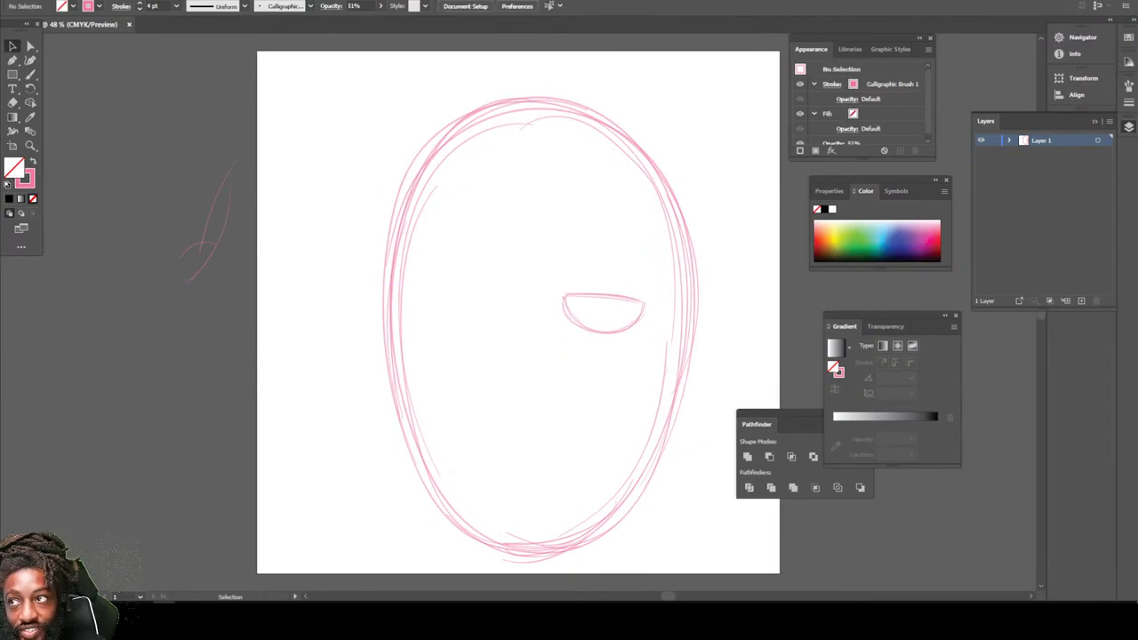
# Paint a gently curved eyebrow above the eye with the Paintbrush.
pyautogui.press('b')
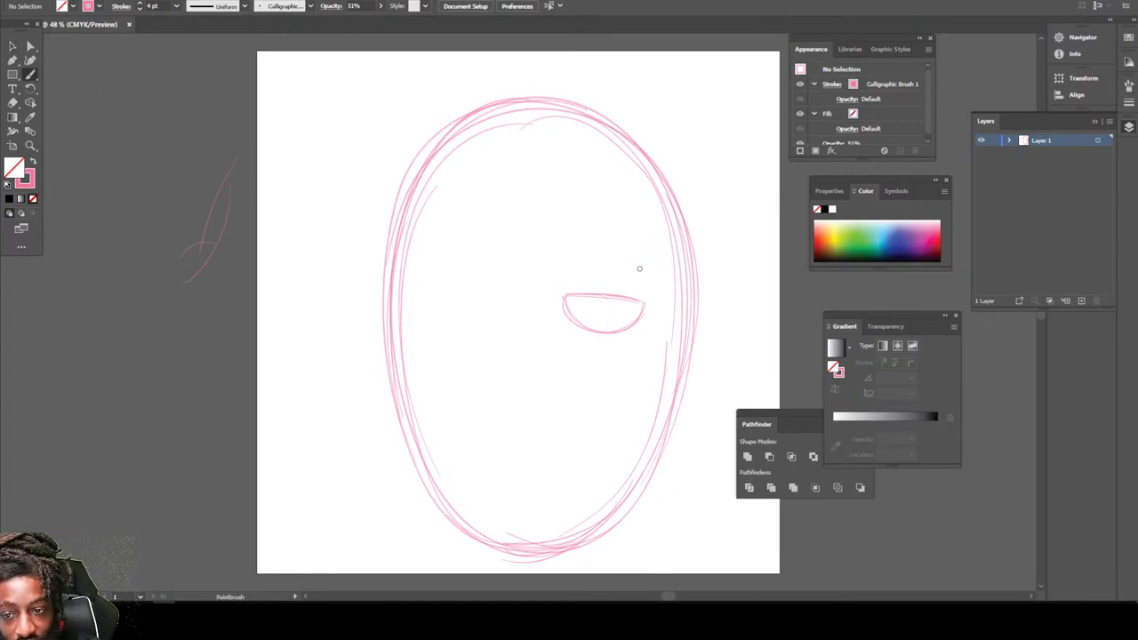
pyautogui.moveTo(647, 265); pyautogui.dragTo(569, 245)
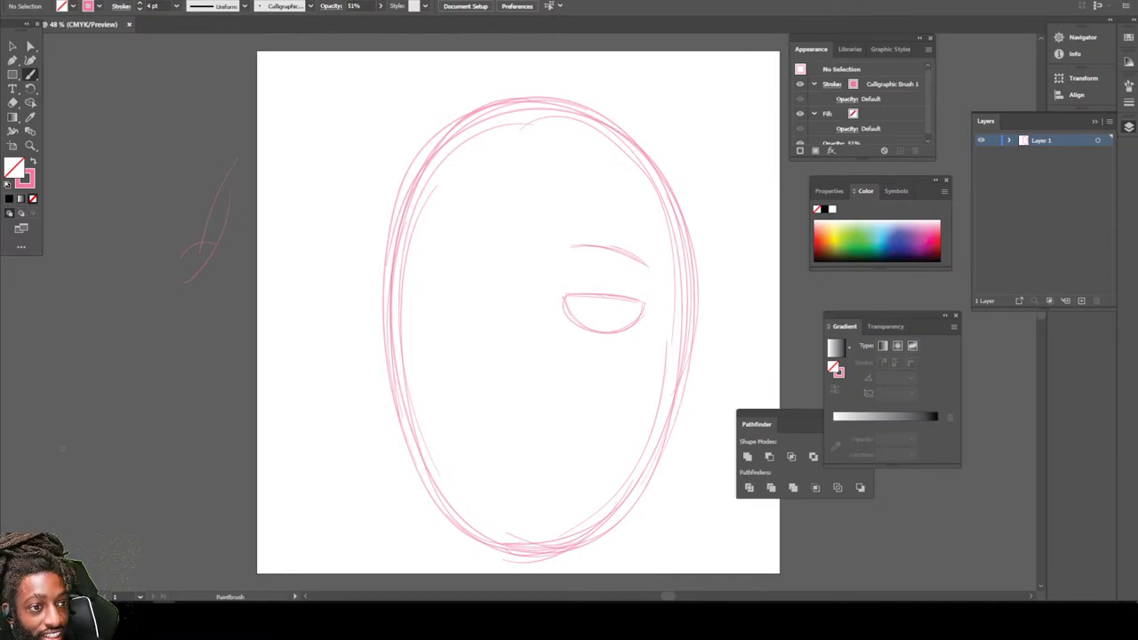
pyautogui.press('a')
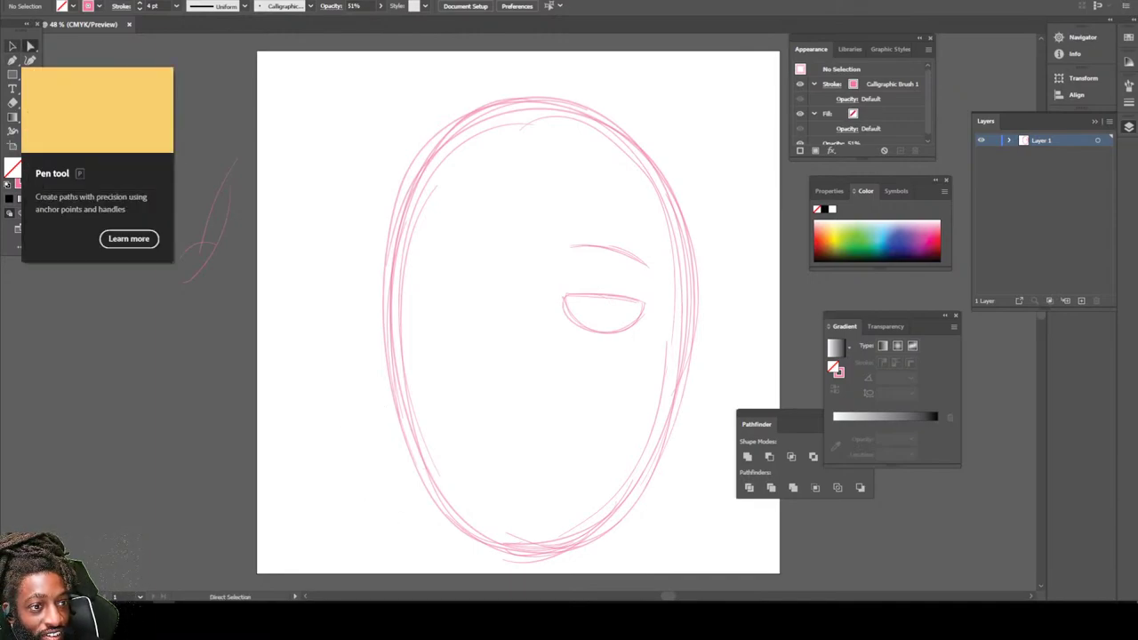
# Duplicate the eye together with its eyebrow onto the left half of the face.
pyautogui.click(12, 45)
pyautogui.moveTo(540, 236); pyautogui.dragTo(628, 346)
pyautogui.moveTo(629, 235); pyautogui.dragTo(646, 223)
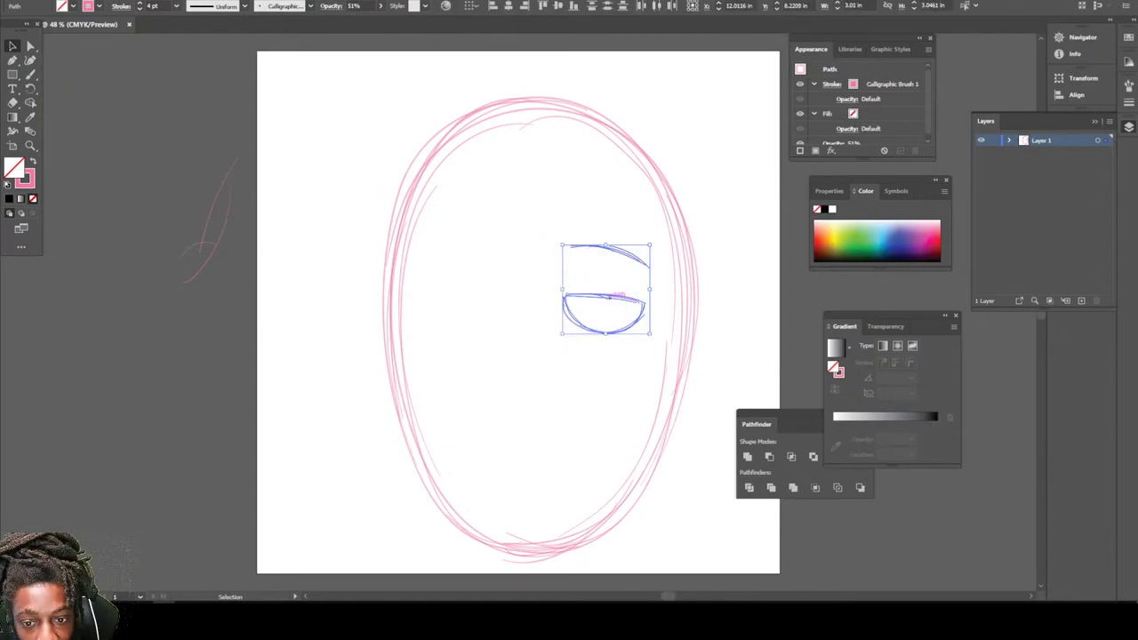
pyautogui.moveTo(613, 294); pyautogui.dragTo(467, 294)
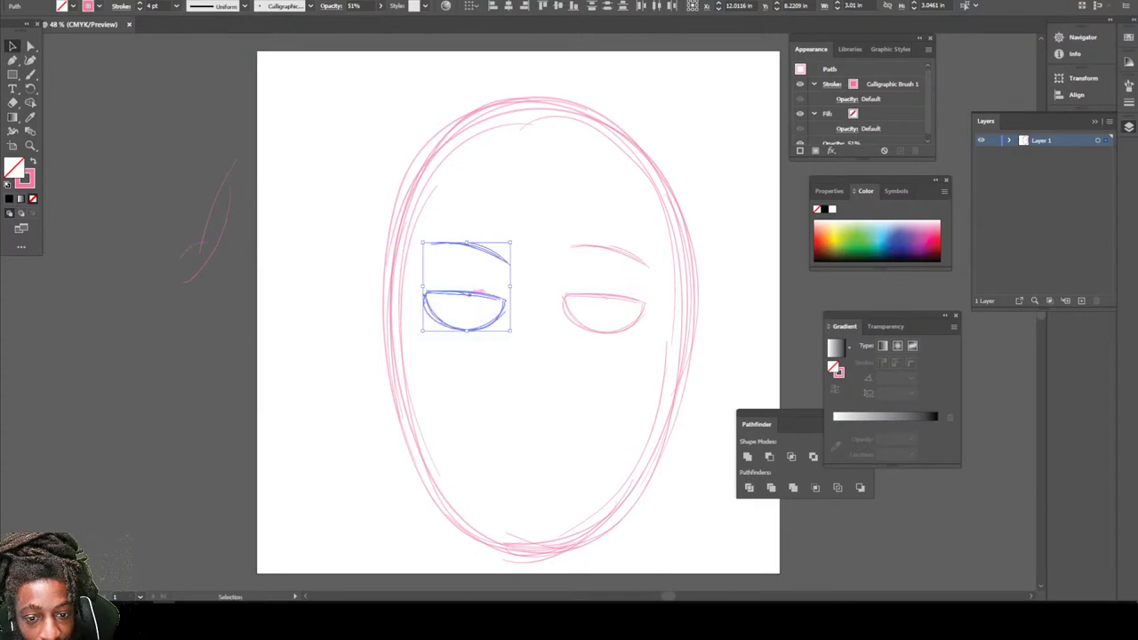
# Reflect the copied eye and eyebrow across the vertical axis and nudge them slightly down and to the right.
pyautogui.rightClick(471, 295)
pyautogui.moveTo(531, 525)
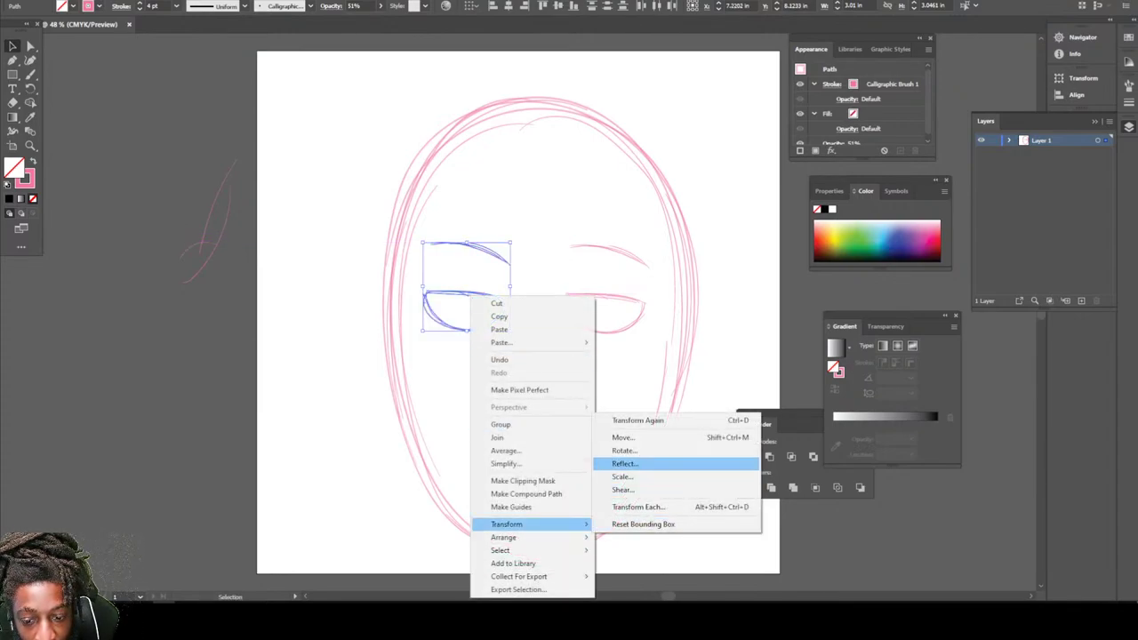
pyautogui.click(627, 464)
pyautogui.click(572, 368)
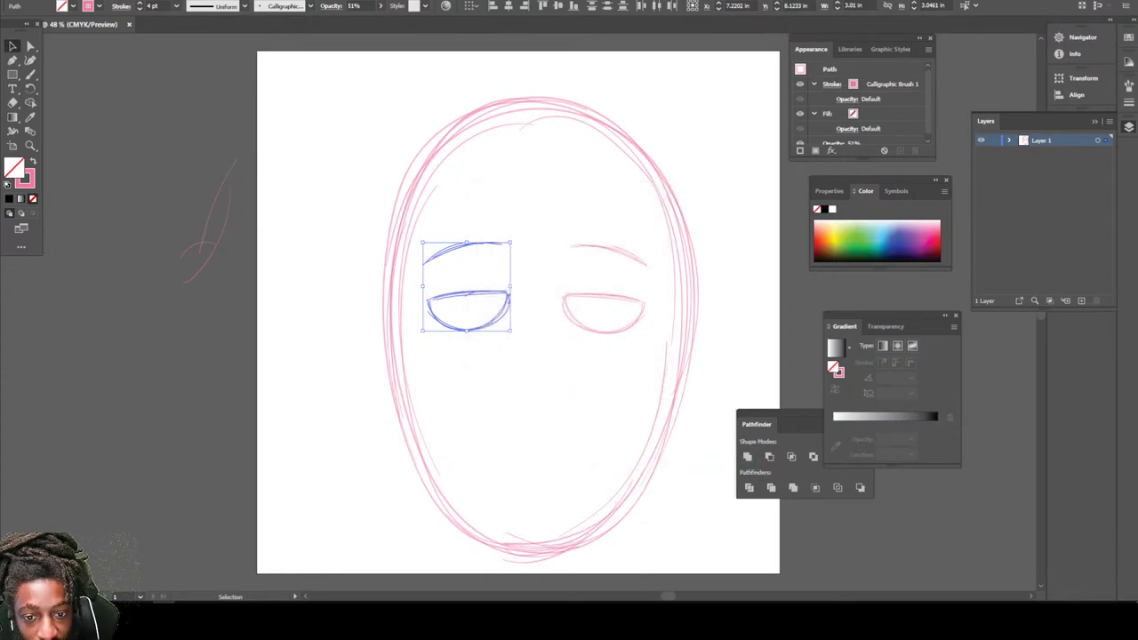
pyautogui.press('Down')
pyautogui.press('Down')
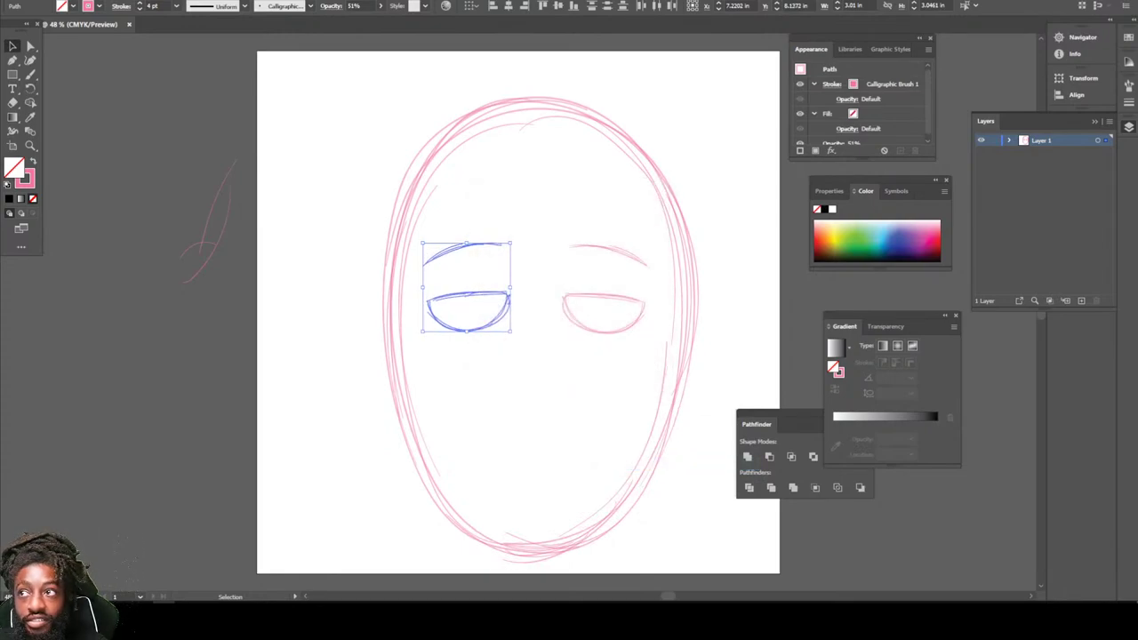
pyautogui.press('Right')
pyautogui.press('Right')
pyautogui.hotkey('ctrl', 'shift', 'a')
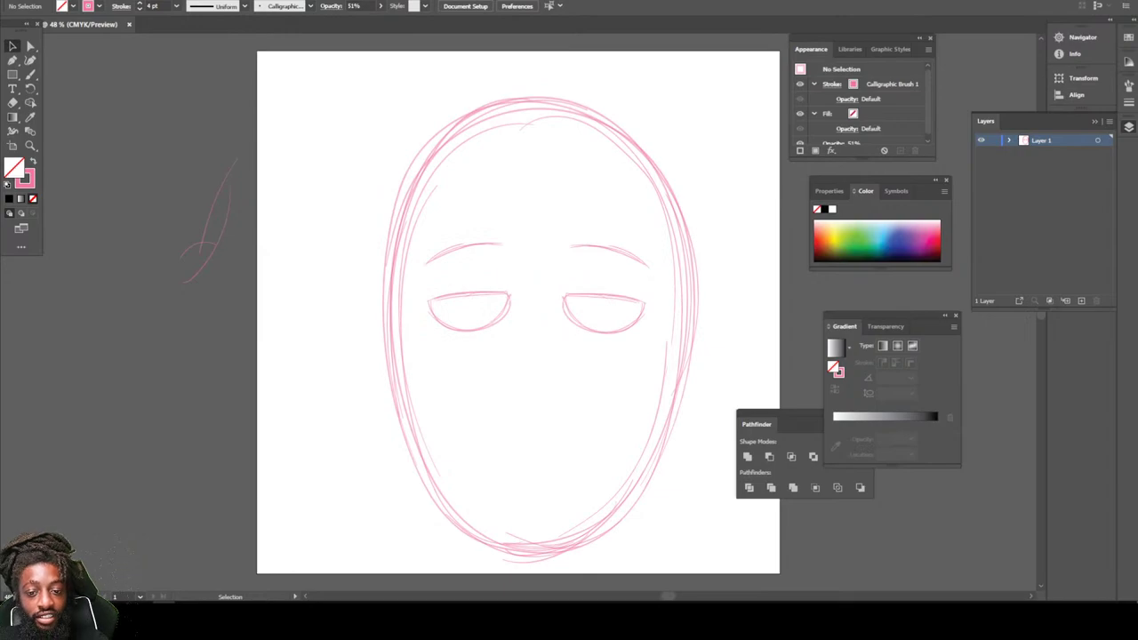
# Paint the nose as a long line from between the eyes down to a short hooked tip with a nostril mark.
pyautogui.hotkey('ctrl', '-')
pyautogui.hotkey('ctrl', '-')
pyautogui.hotkey('ctrl', '=')
pyautogui.hotkey('ctrl', '=')
pyautogui.hotkey('ctrl', '=')
pyautogui.hscroll(4, 518, 312)
pyautogui.scroll(-3, 518, 312)
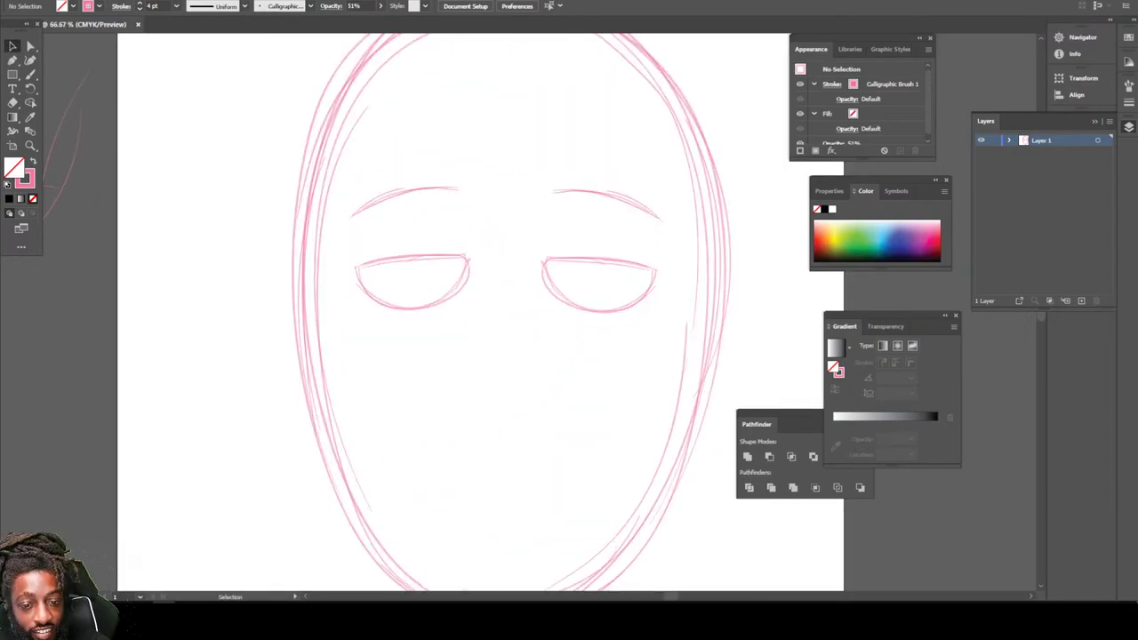
pyautogui.press('b')
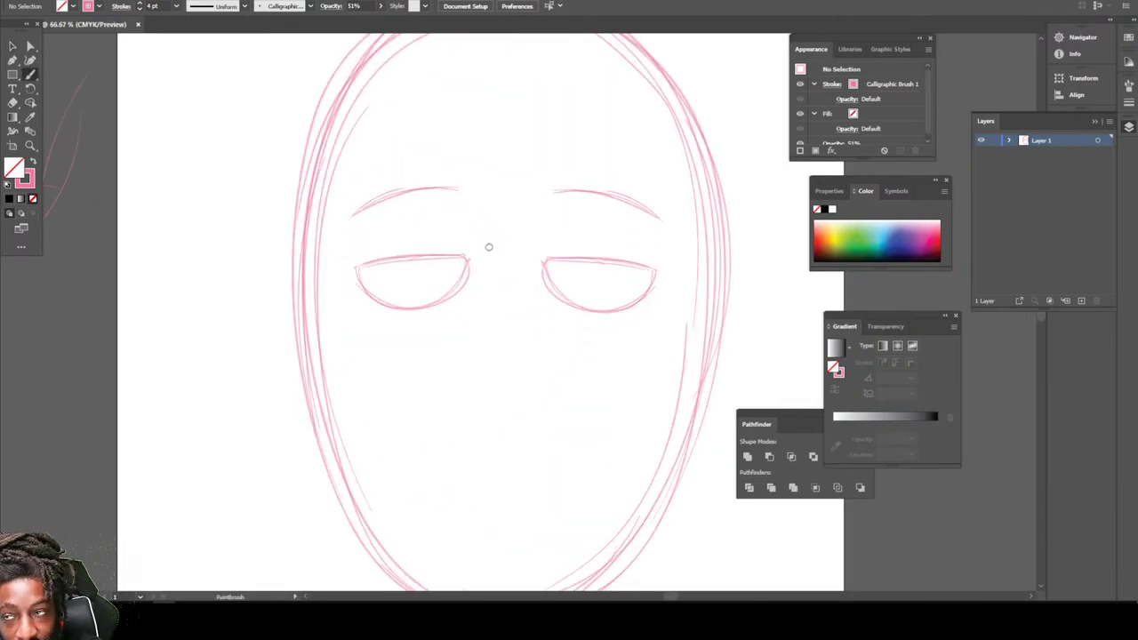
pyautogui.moveTo(489, 241)
pyautogui.mouseDown()
pyautogui.moveTo(473, 402)
pyautogui.moveTo(487, 412)
pyautogui.mouseUp()
# Paint a small flat-bottomed mouth below the nose and a dot pupil in the middle of each eye.
pyautogui.scroll(-1, 341, 494)
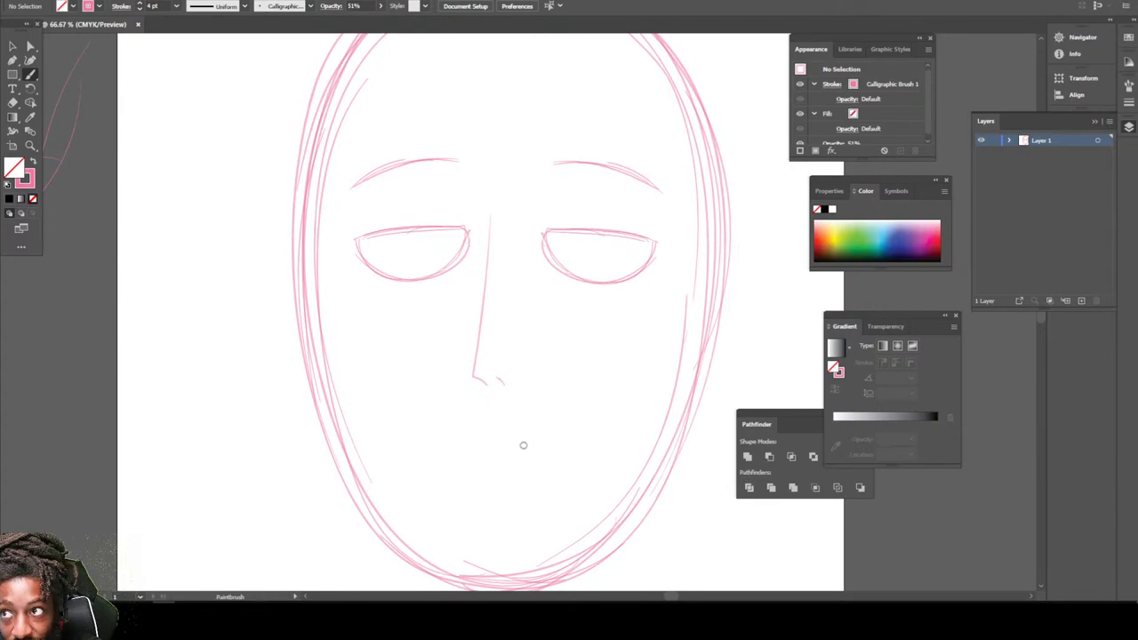
pyautogui.moveTo(514, 438)
pyautogui.mouseDown()
pyautogui.moveTo(490, 435)
pyautogui.moveTo(522, 452)
pyautogui.moveTo(461, 451)
pyautogui.mouseUp()
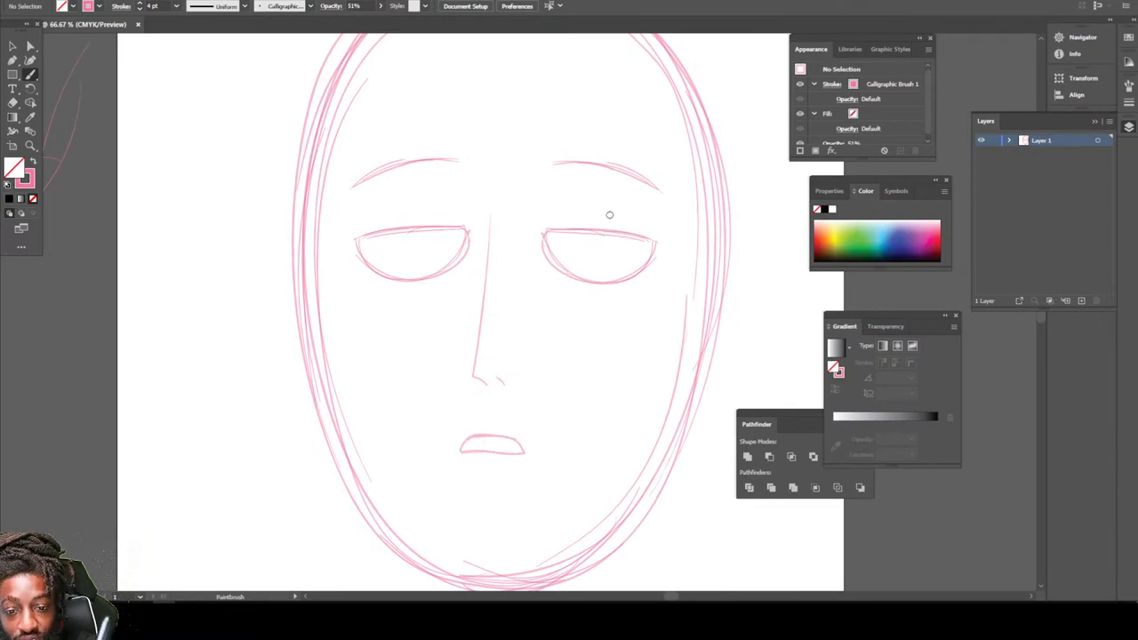
pyautogui.moveTo(597, 255); pyautogui.dragTo(600, 256)
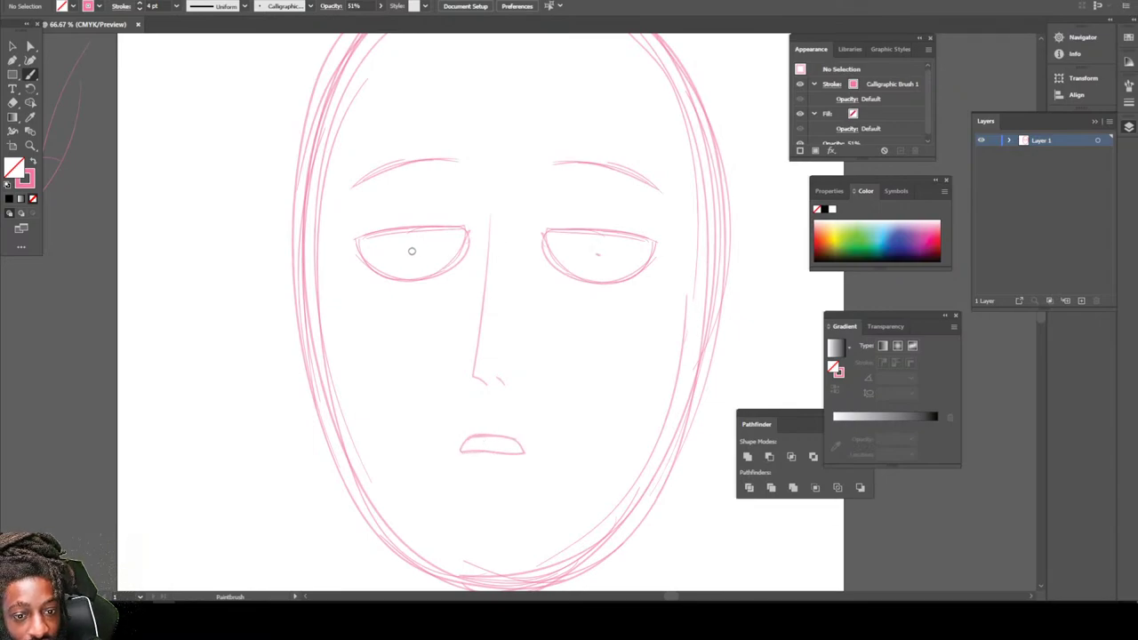
pyautogui.moveTo(414, 249); pyautogui.dragTo(416, 250)
pyautogui.hotkey('ctrl', '-')
pyautogui.hotkey('ctrl', '-')
pyautogui.hotkey('ctrl', '-')
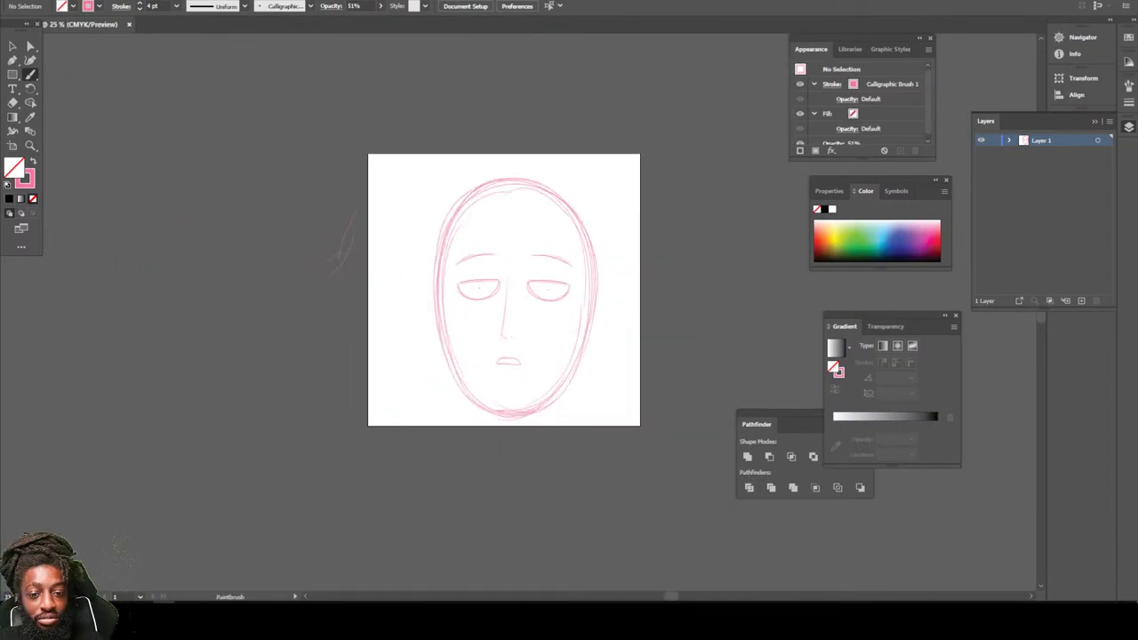
# Darken the tip of the nose with an extra brush stroke along its lower corner.
pyautogui.hotkey('ctrl', '=')
pyautogui.hotkey('ctrl', '=')
pyautogui.hotkey('ctrl', '=')
pyautogui.moveTo(665, 540); pyautogui.dragTo(665, 556)
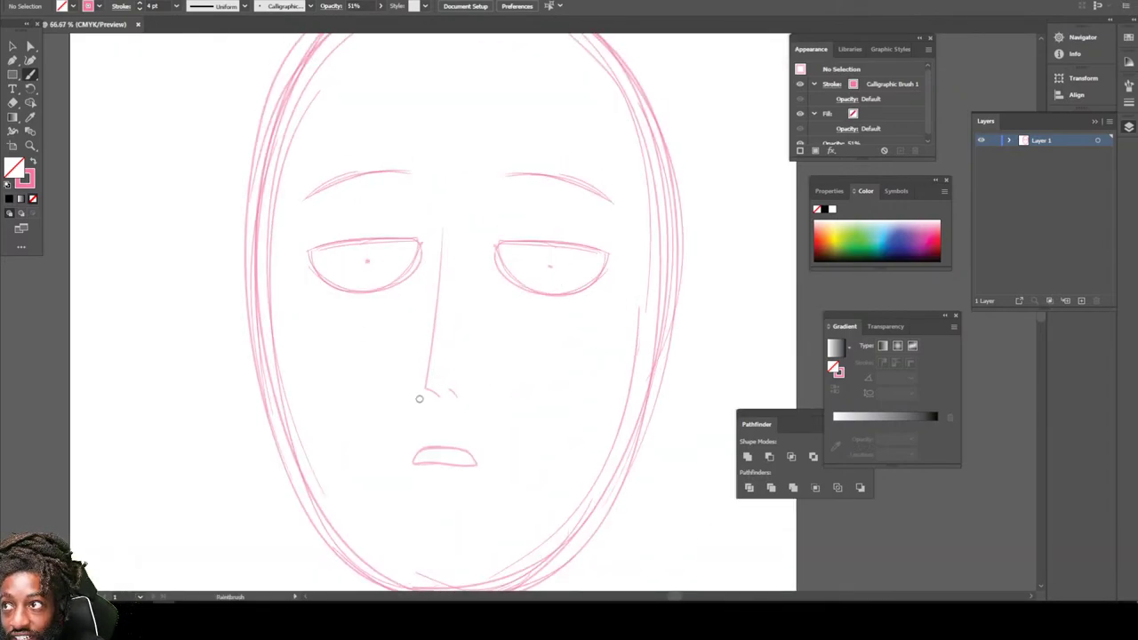
pyautogui.moveTo(425, 384); pyautogui.dragTo(437, 401)
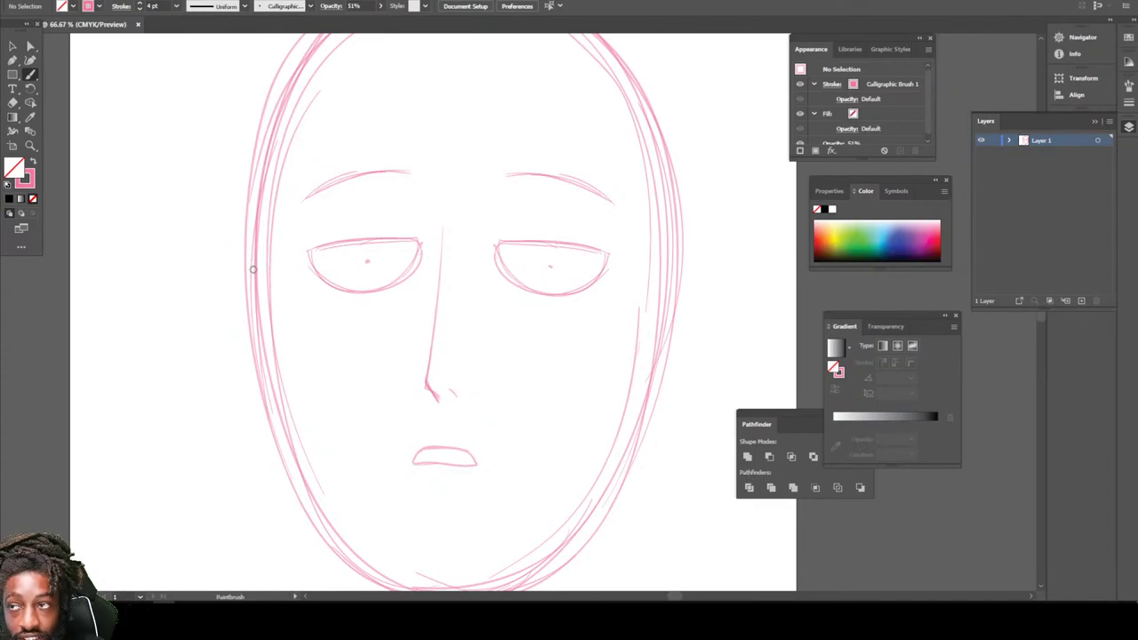
# Paint an ear on the left side of the head beside the eye and nose, and select its strokes.
pyautogui.moveTo(253, 268)
pyautogui.mouseDown()
pyautogui.moveTo(229, 248)
pyautogui.moveTo(208, 283)
pyautogui.moveTo(209, 318)
pyautogui.moveTo(247, 391)
pyautogui.moveTo(236, 373)
pyautogui.moveTo(233, 253)
pyautogui.moveTo(205, 290)
pyautogui.mouseUp()
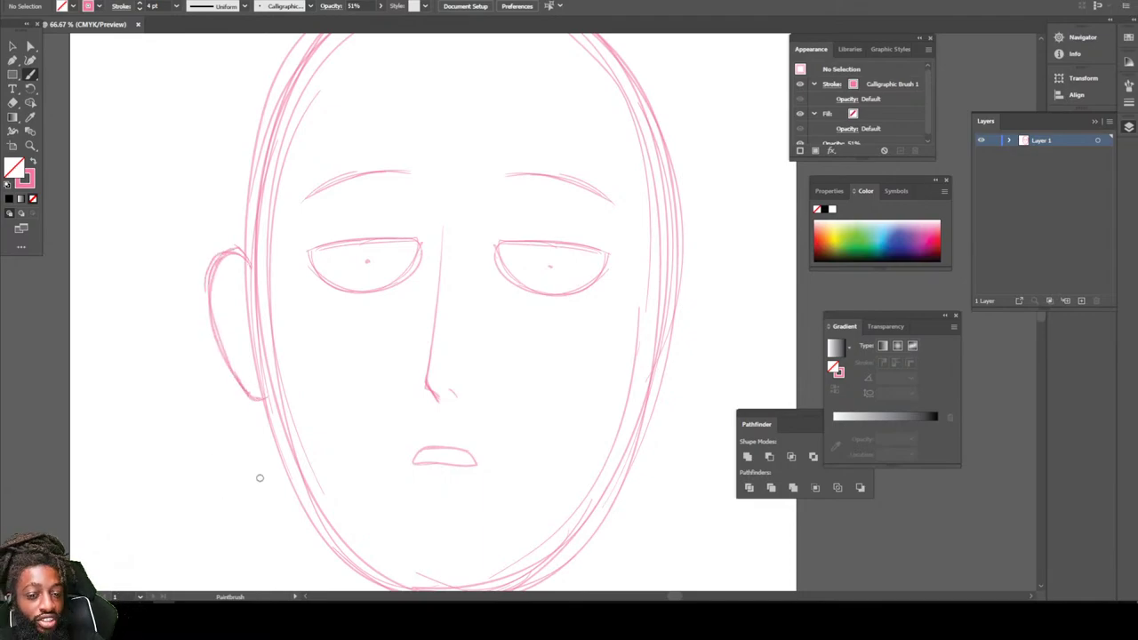
pyautogui.hotkey('ctrl', '-')
pyautogui.hotkey('ctrl', '+')
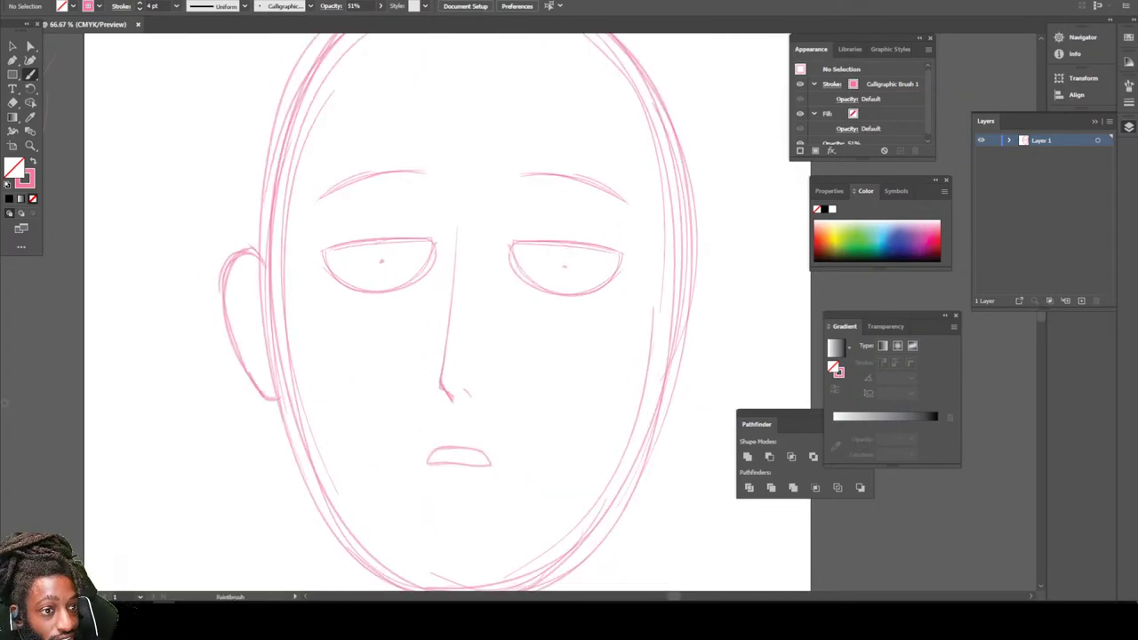
pyautogui.click(13, 46)
pyautogui.moveTo(160, 433)
pyautogui.mouseDown()
pyautogui.moveTo(204, 365)
pyautogui.moveTo(241, 236)
pyautogui.moveTo(261, 222)
pyautogui.mouseUp()
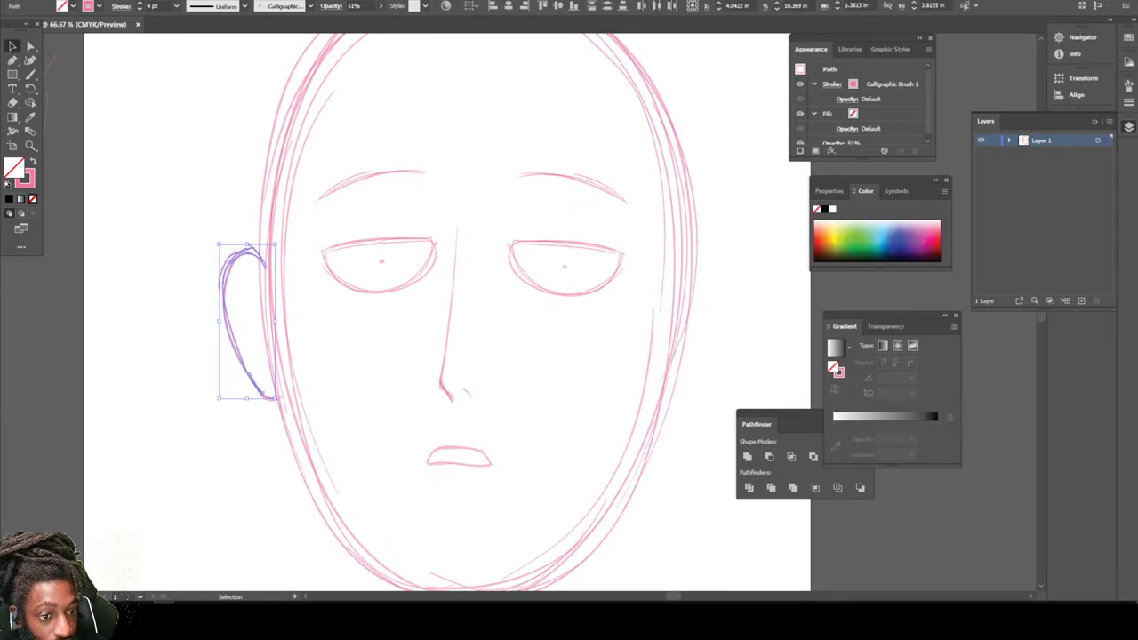
pyautogui.moveTo(250, 320); pyautogui.dragTo(718, 340)
pyautogui.rightClick(691, 282)
pyautogui.press('Escape')
pyautogui.hotkey('ctrl', 'shift', 'a')
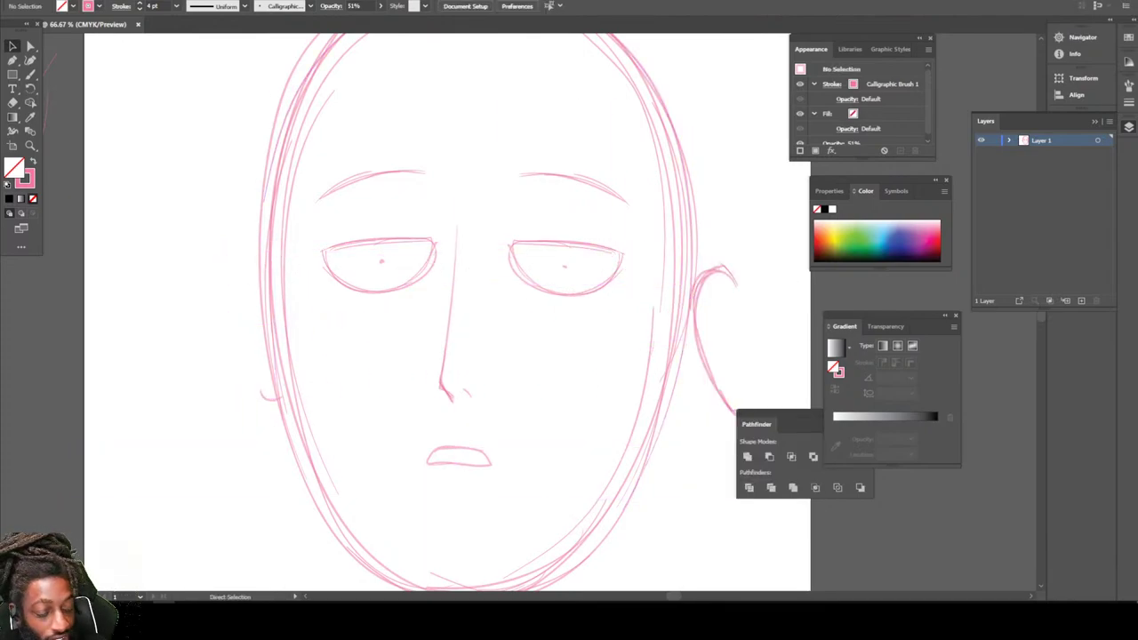
pyautogui.hotkey('ctrl', 'z')
pyautogui.hotkey('ctrl', 'z')
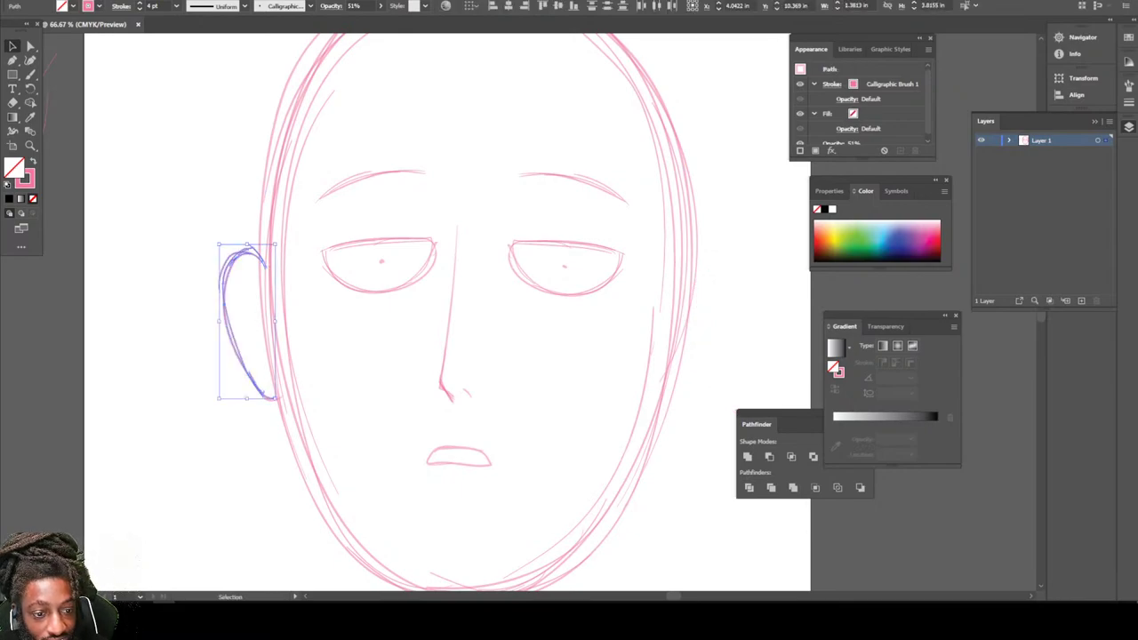
# Duplicate the ear to the opposite side of the head and reflect the copy across the vertical axis.
pyautogui.moveTo(228, 273); pyautogui.dragTo(718, 275)
pyautogui.rightClick(711, 280)
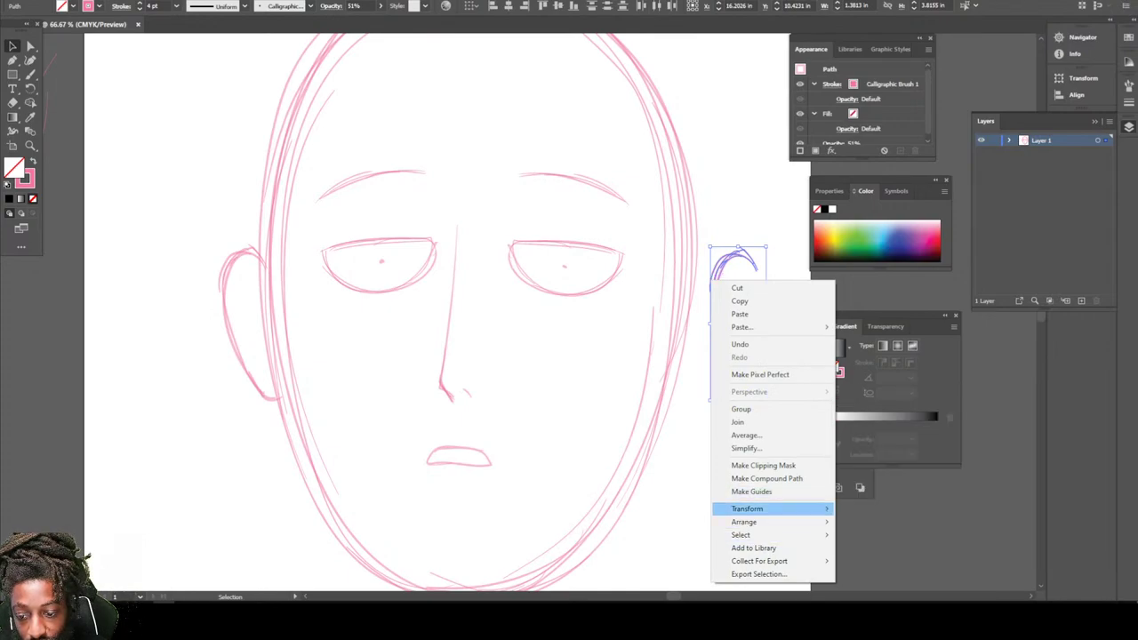
pyautogui.click(864, 448)
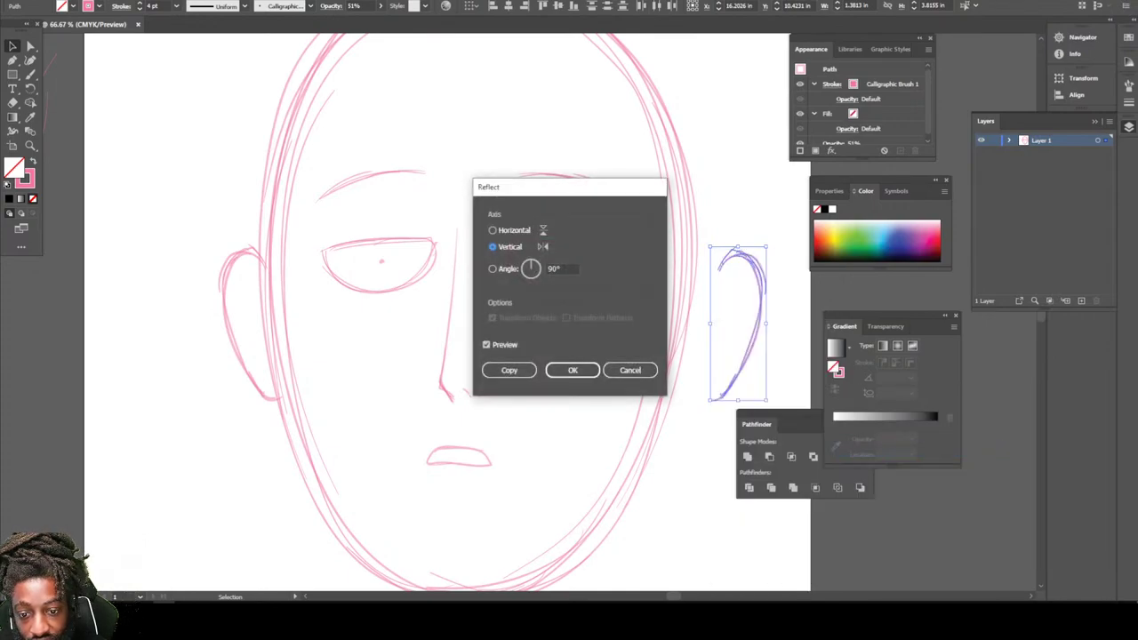
pyautogui.click(577, 368)
# Move the reflected ear against the right edge of the head outline, level with the other ear.
pyautogui.moveTo(761, 297); pyautogui.dragTo(706, 313)
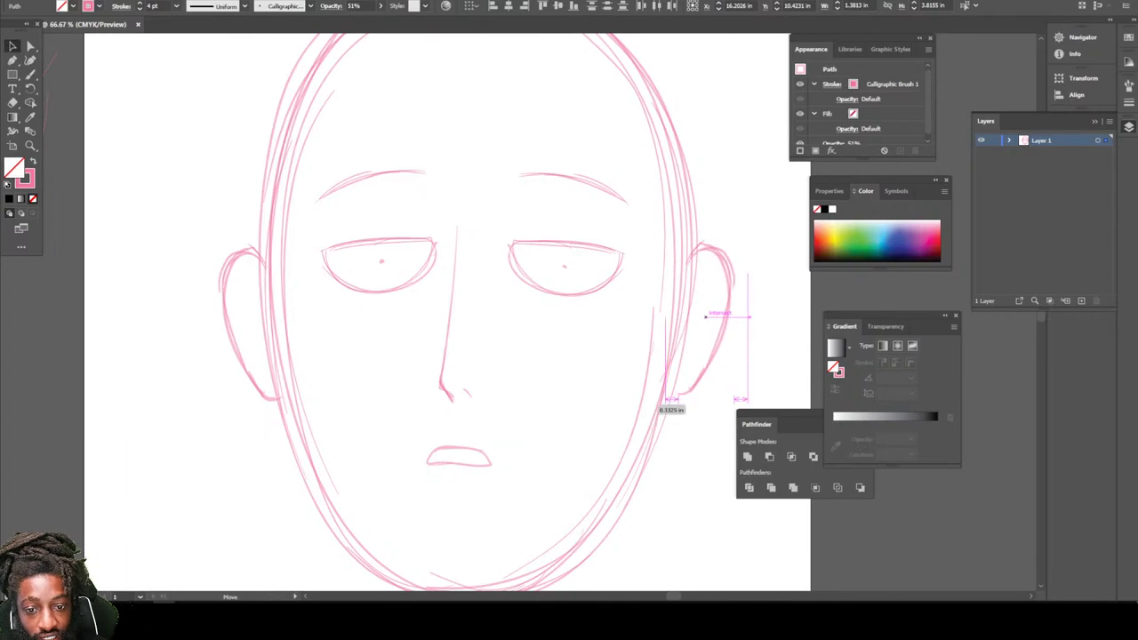
pyautogui.moveTo(726, 315); pyautogui.dragTo(733, 315)
pyautogui.click(765, 343)
pyautogui.hotkey('ctrl', '-')
pyautogui.hotkey('ctrl', '-')
pyautogui.hotkey('ctrl', '-')
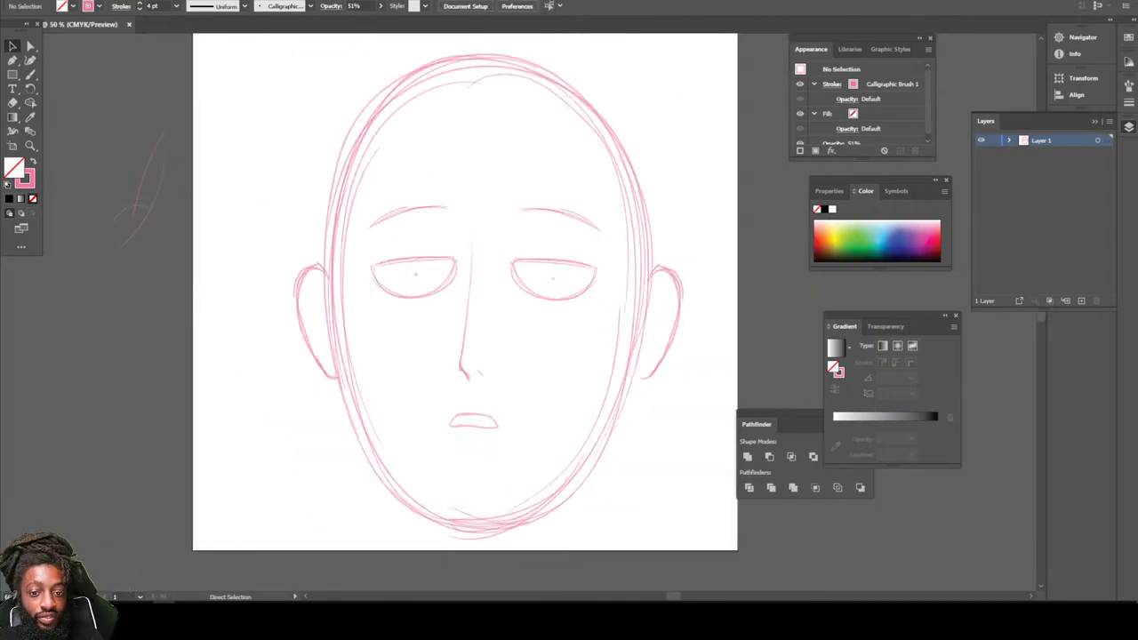
# Paint short strokes extending the lobes of both ears into the head outline.
pyautogui.hotkey('ctrl', '=')
pyautogui.hotkey('ctrl', '=')
pyautogui.hotkey('ctrl', '=')
pyautogui.scroll(-1, 478, 312)
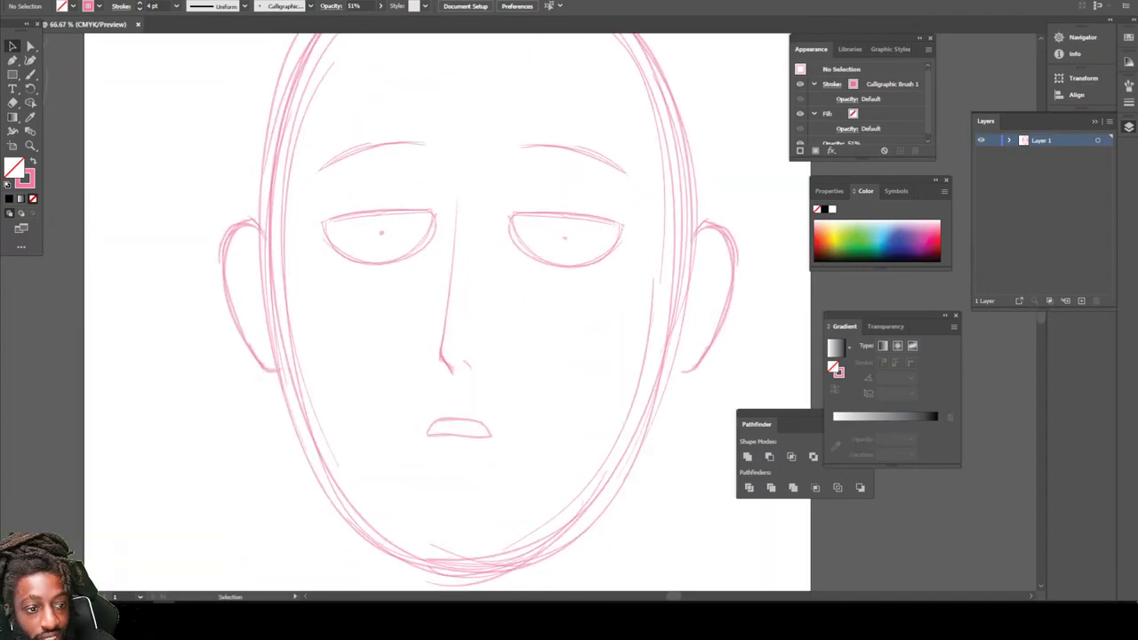
pyautogui.press('b')
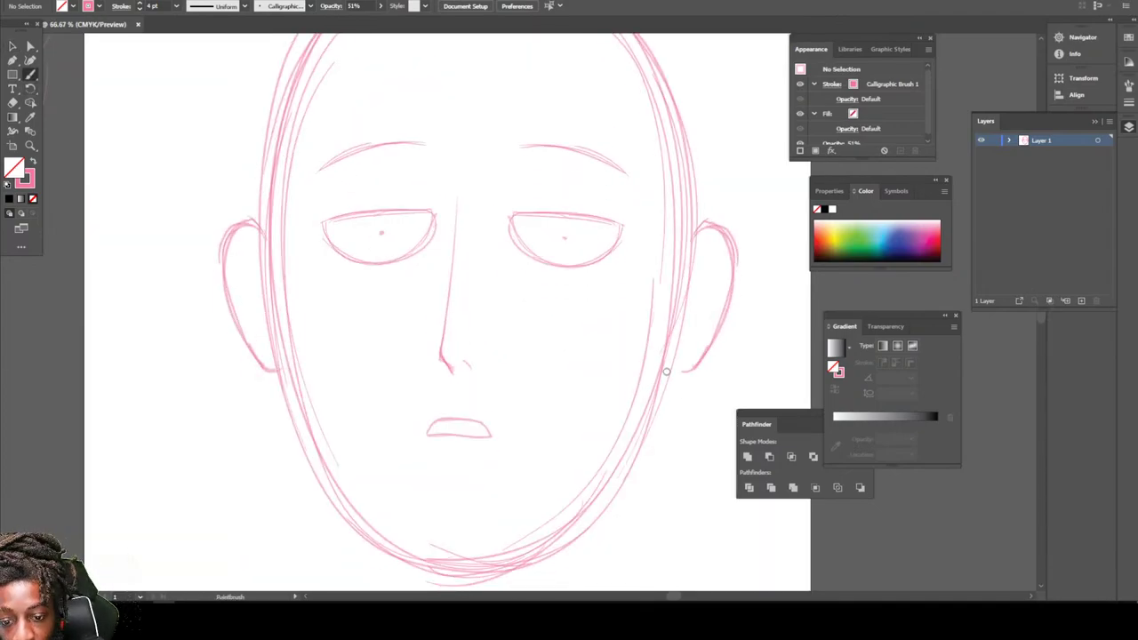
pyautogui.moveTo(709, 349); pyautogui.dragTo(660, 373)
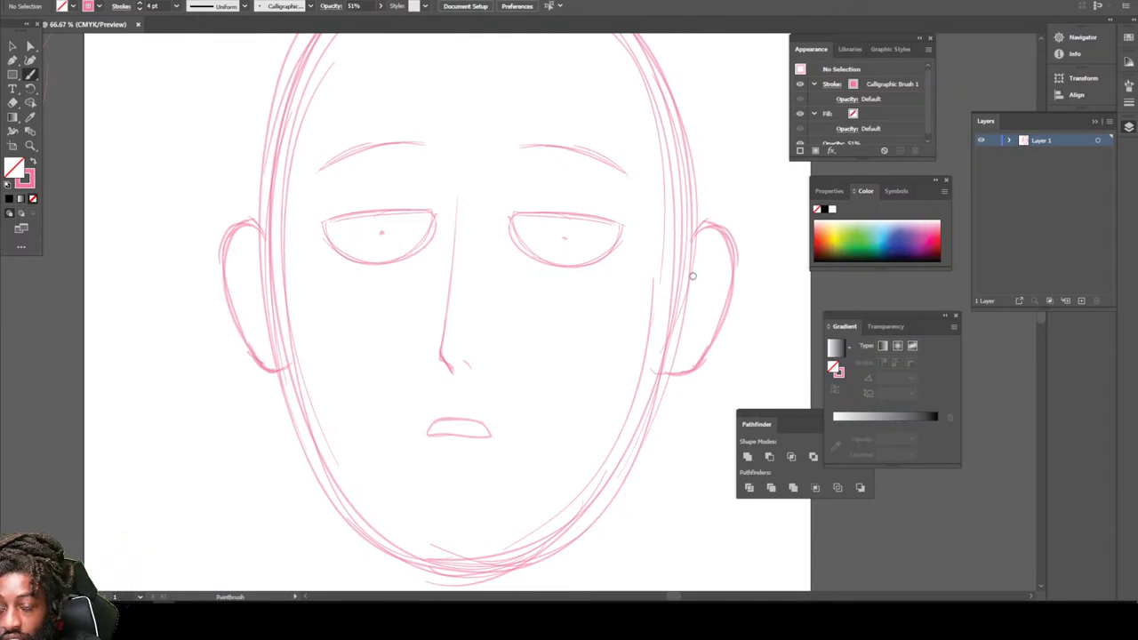
# Paint curved inner-fold lines inside both ears.
pyautogui.moveTo(684, 311)
pyautogui.mouseDown()
pyautogui.moveTo(702, 264)
pyautogui.moveTo(722, 250)
pyautogui.mouseUp()
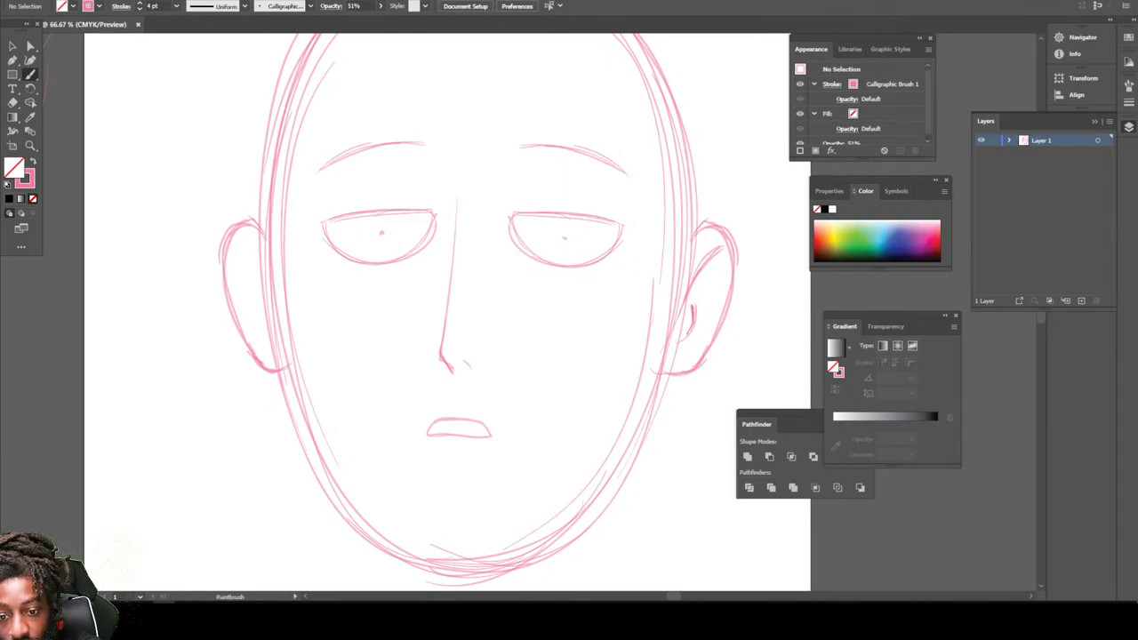
pyautogui.moveTo(688, 296); pyautogui.dragTo(680, 344)
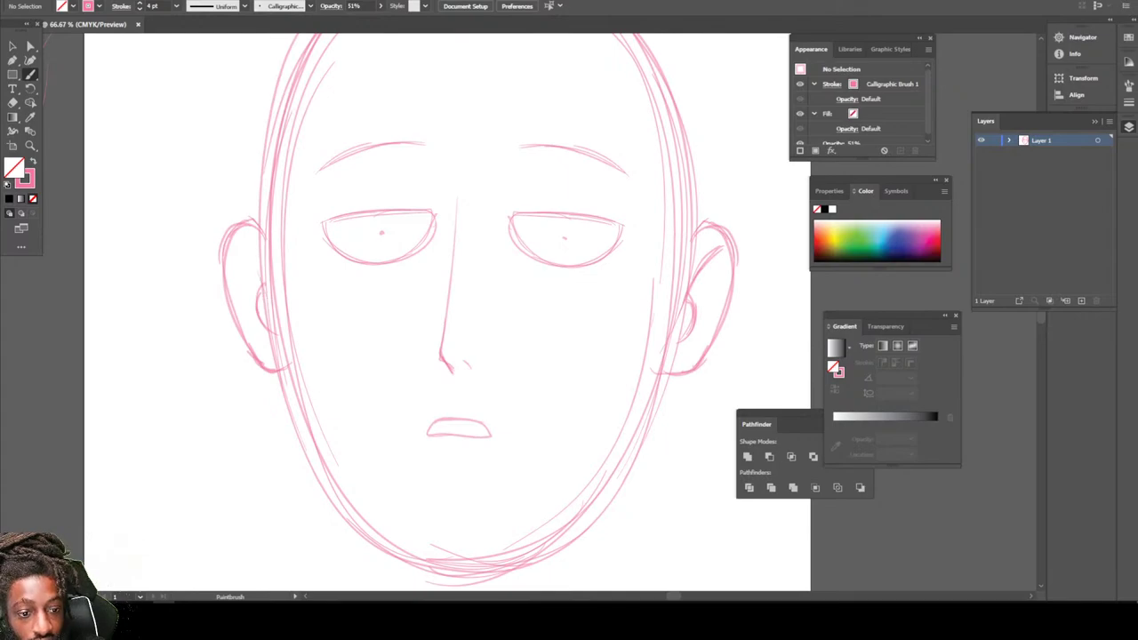
pyautogui.moveTo(253, 259); pyautogui.dragTo(266, 294)
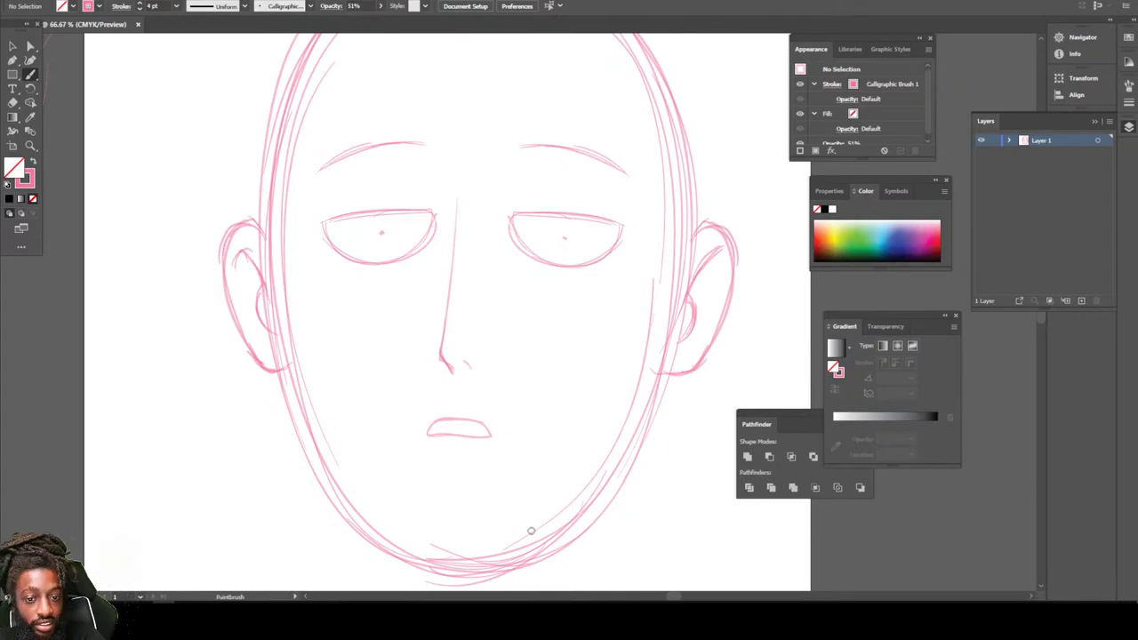
# Delete the stray test strokes beside the artboard.
pyautogui.hotkey('ctrl', '-')
pyautogui.hotkey('ctrl', '-')
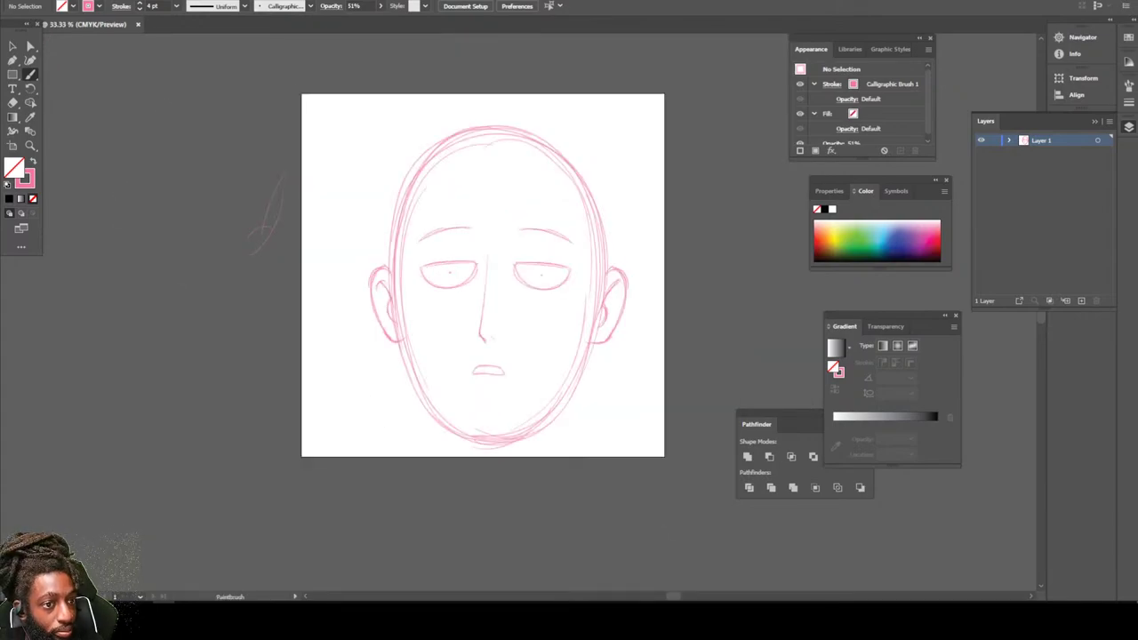
pyautogui.click(12, 46)
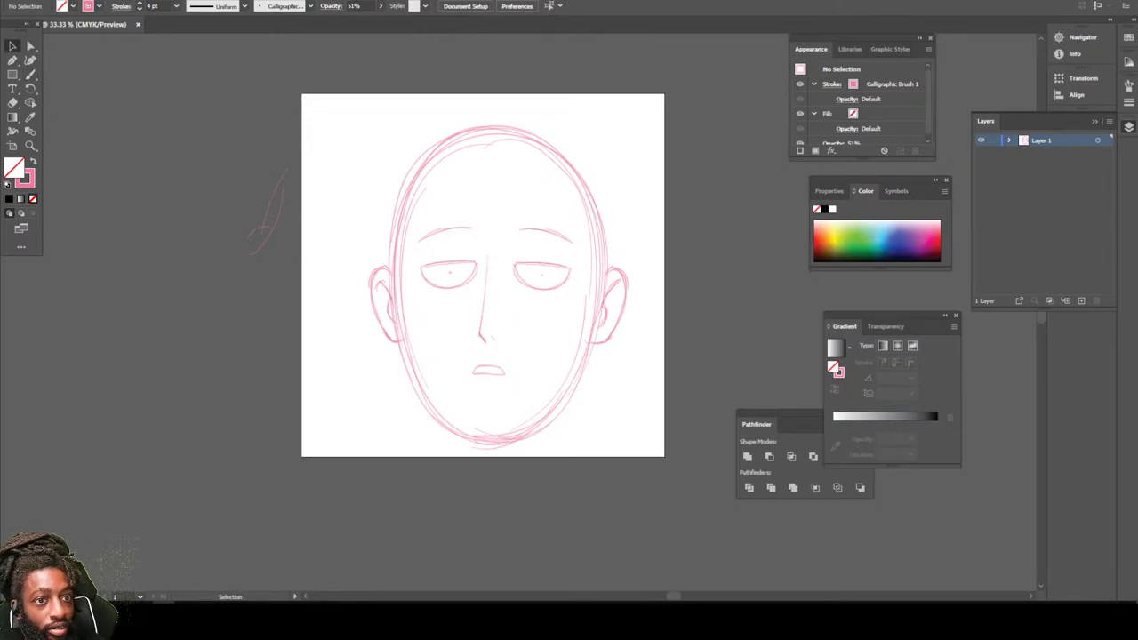
pyautogui.moveTo(242, 167); pyautogui.dragTo(270, 343)
pyautogui.press('Delete')
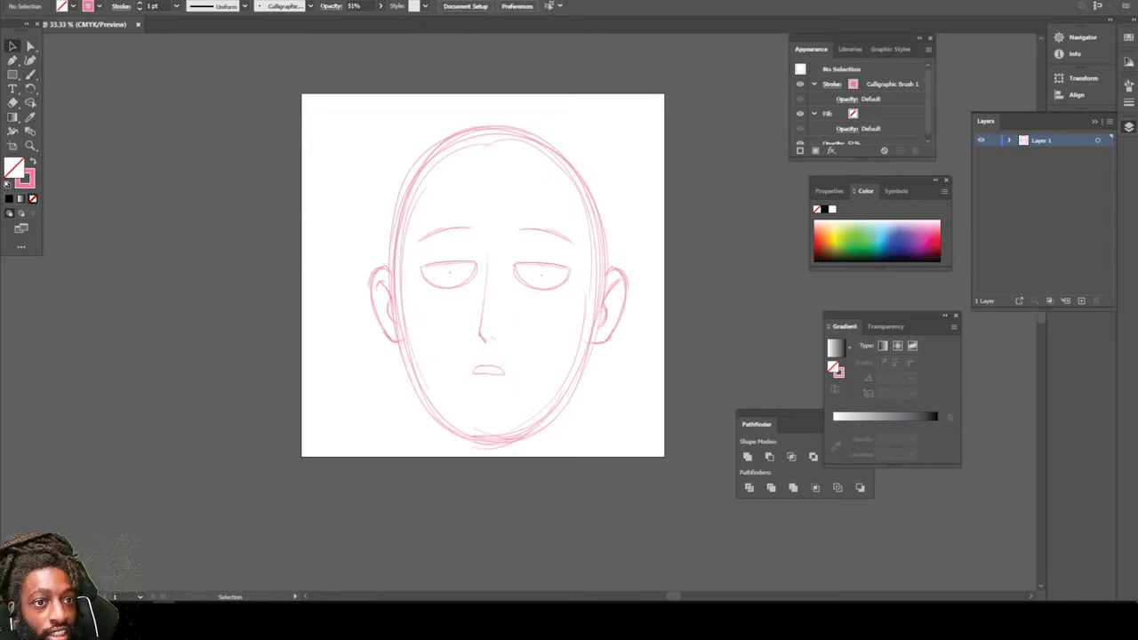
# Select the whole face sketch, move it slightly up and to the left on the artboard, and deselect it.
pyautogui.moveTo(345, 115)
pyautogui.mouseDown()
pyautogui.moveTo(636, 409)
pyautogui.moveTo(642, 439)
pyautogui.mouseUp()
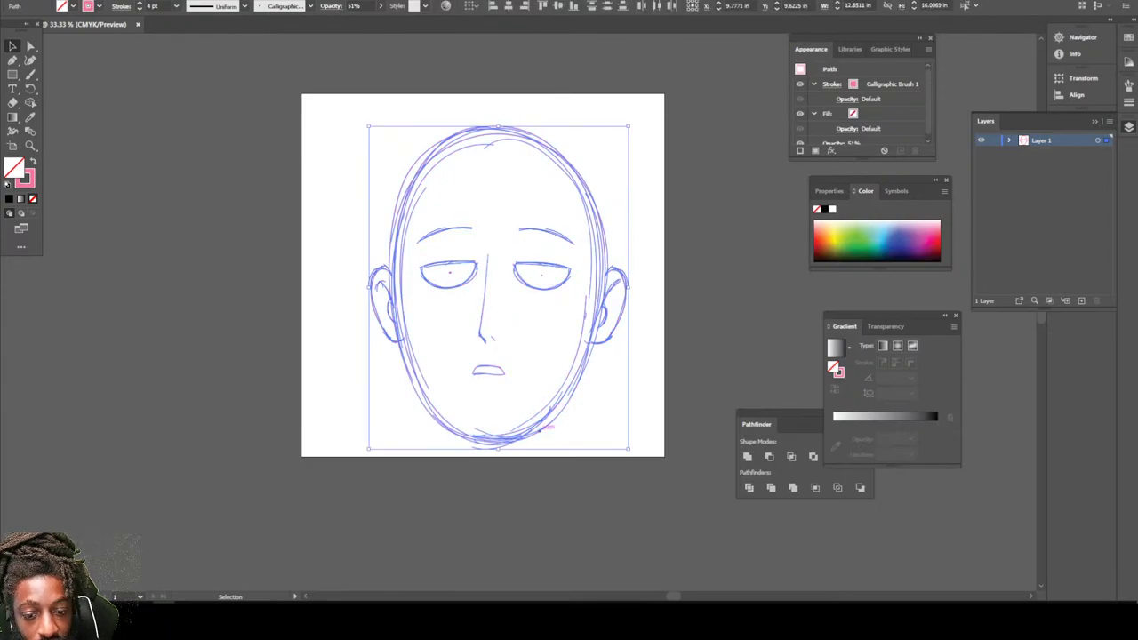
pyautogui.moveTo(545, 424); pyautogui.dragTo(536, 409)
pyautogui.hotkey('ctrl', 'shift', 'a')
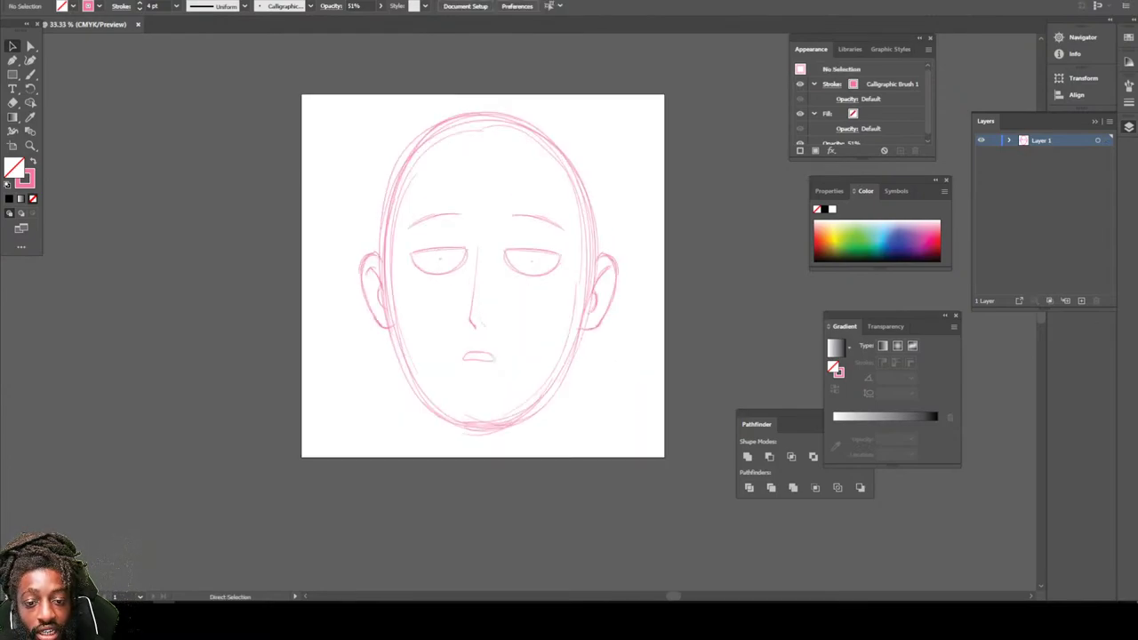
# Lock Layer 1, add a new layer above it and reset the colours to the default white fill and black stroke.
pyautogui.hotkey('ctrl', '=')
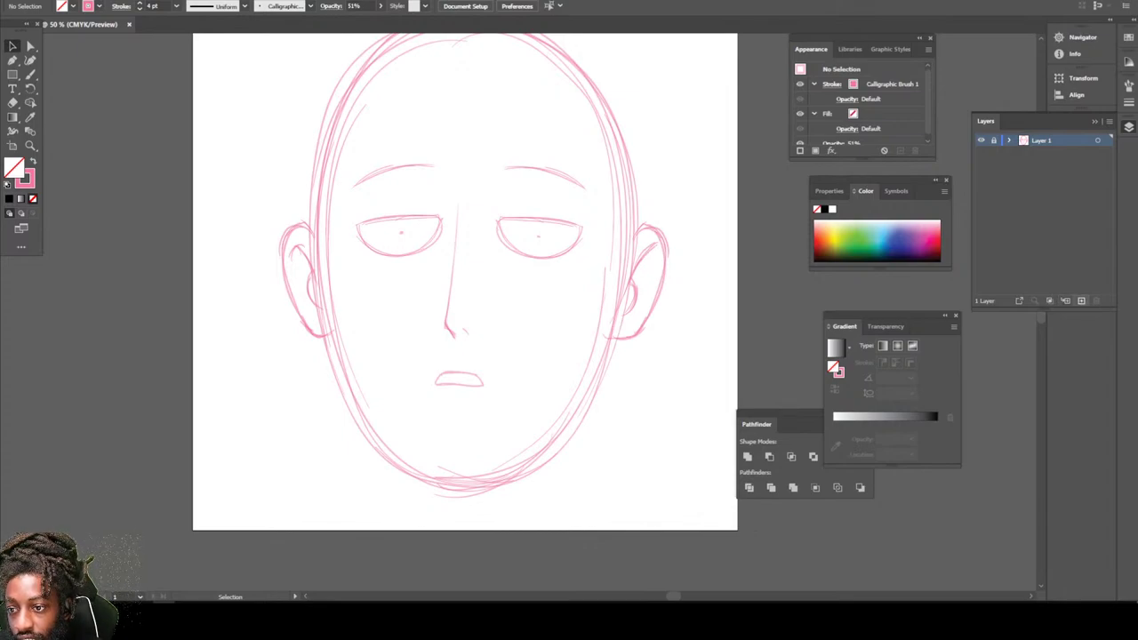
pyautogui.click(1081, 301)
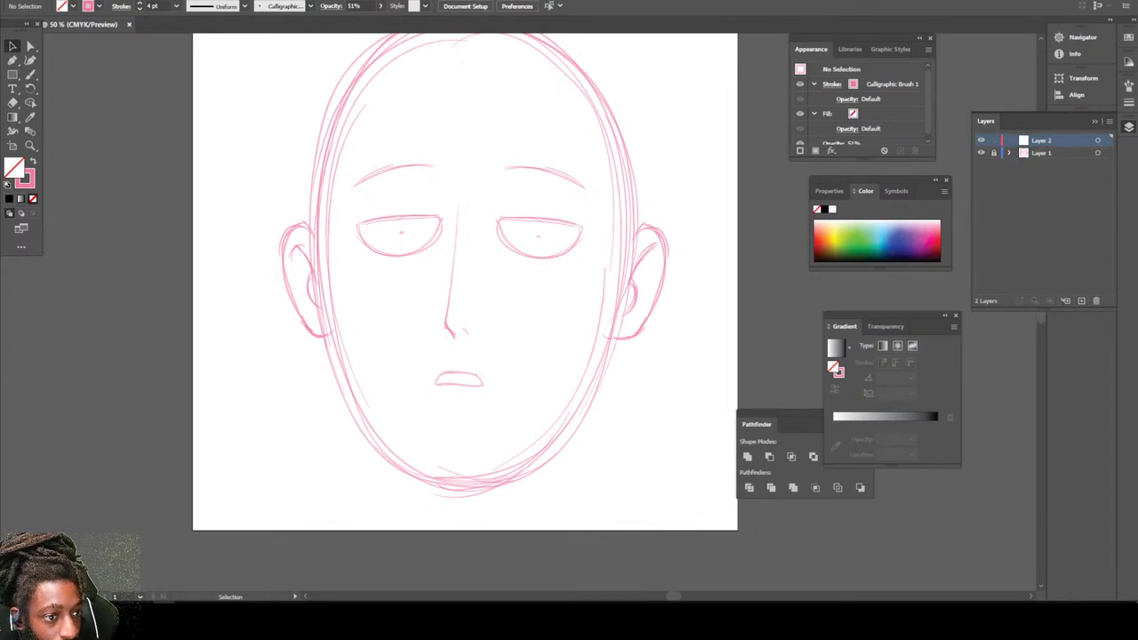
pyautogui.press('d')
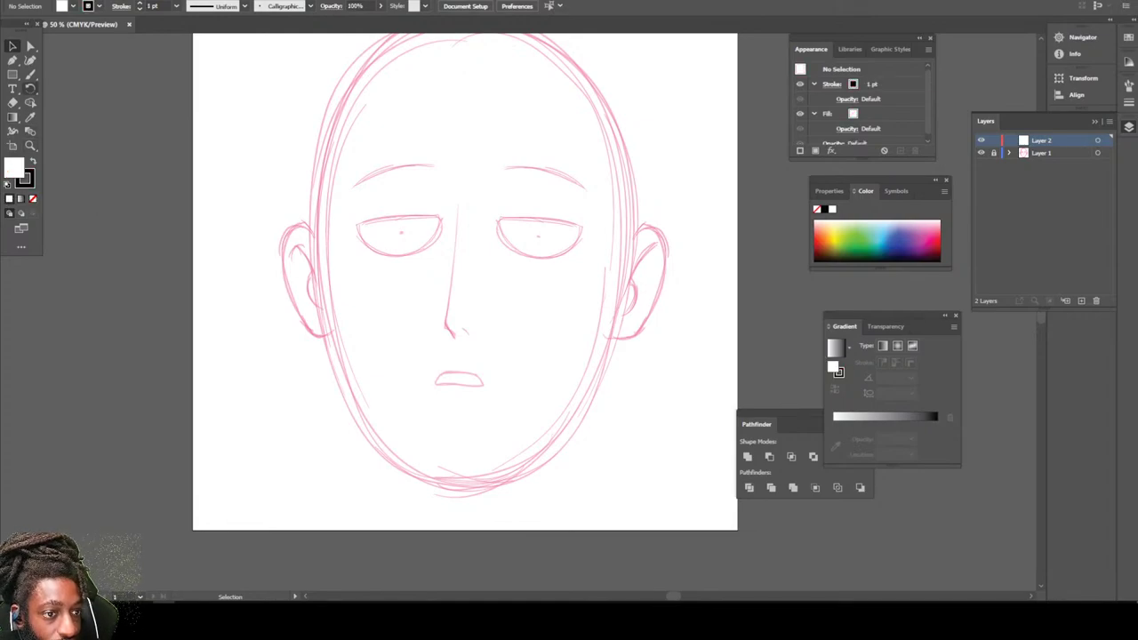
# Try to draw an ellipse over the head outline with the Ellipse Tool.
pyautogui.click(12, 75)
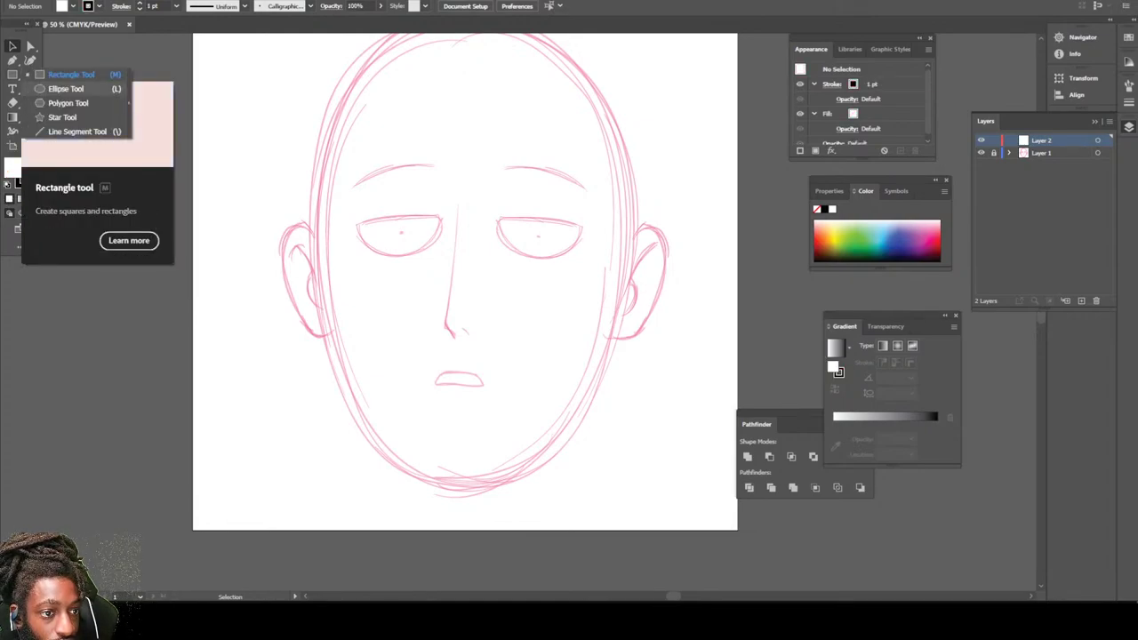
pyautogui.click(62, 89)
pyautogui.scroll(1, 464, 311)
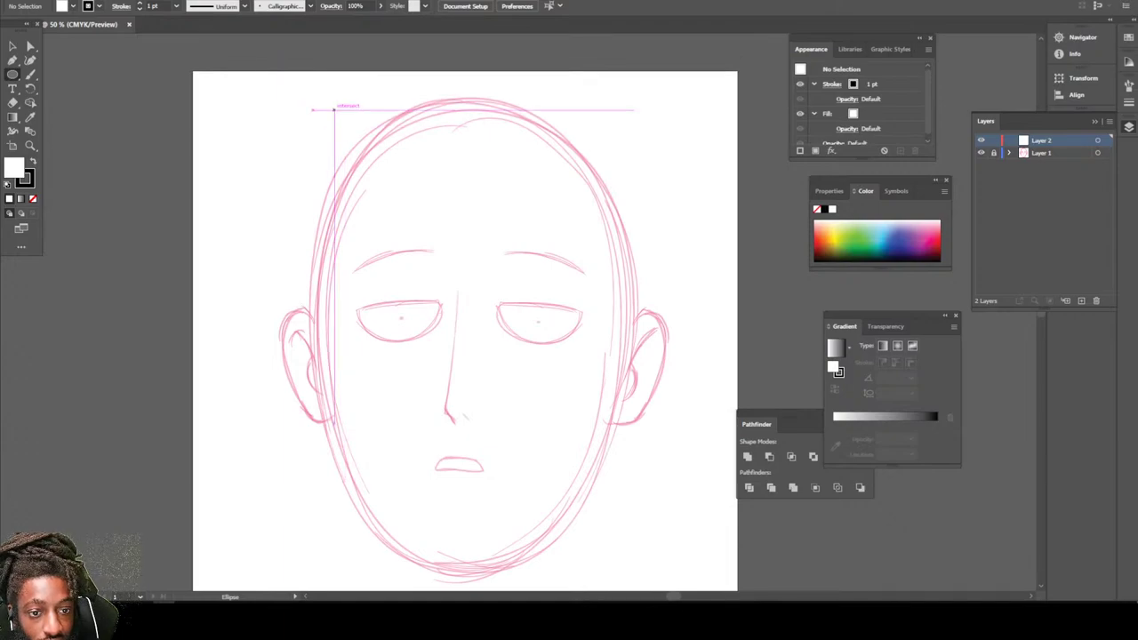
pyautogui.moveTo(330, 108)
pyautogui.mouseDown()
pyautogui.moveTo(488, 473)
pyautogui.moveTo(576, 565)
pyautogui.moveTo(642, 573)
pyautogui.mouseUp()
pyautogui.hotkey('ctrl', 'z')
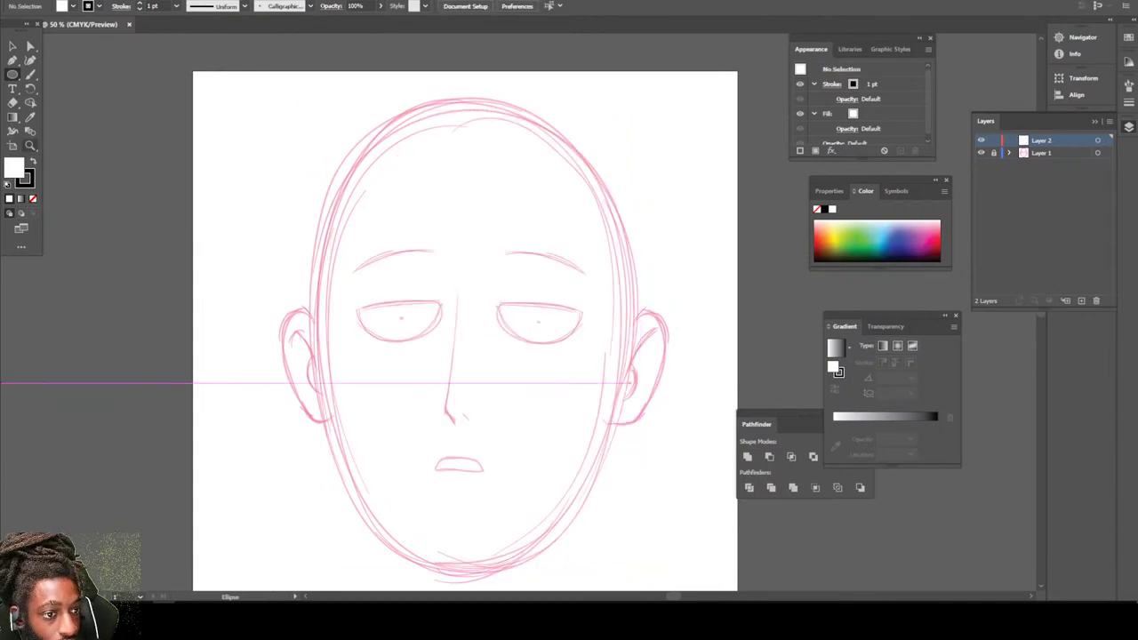
# Set up the Paintbrush with no fill and a 4 pt black stroke, making test strokes beside the artboard.
pyautogui.click(30, 75)
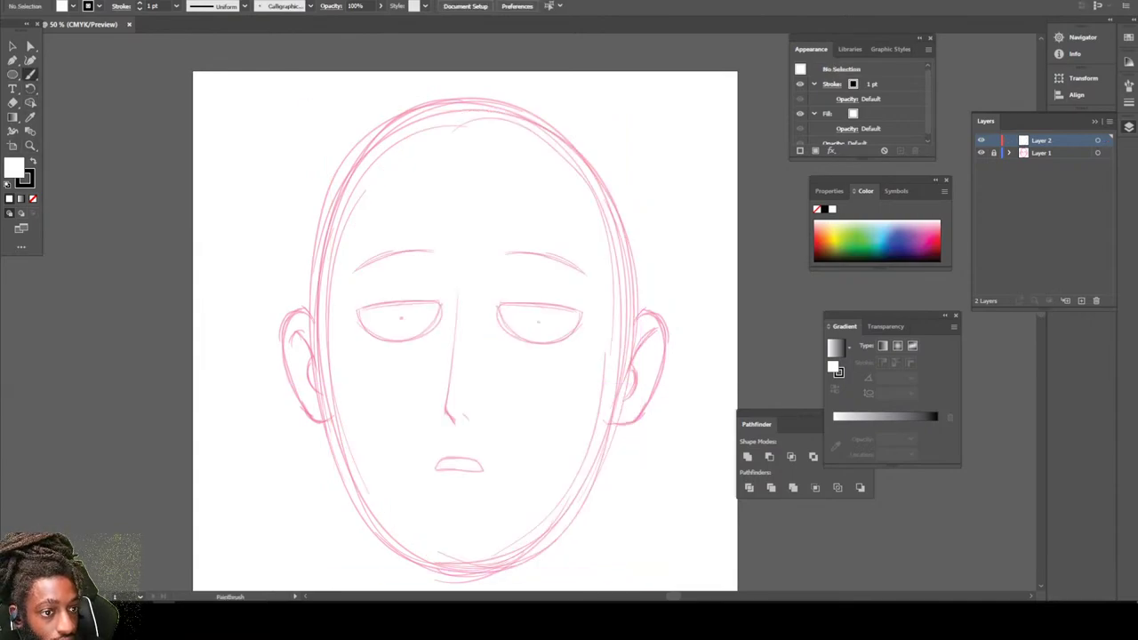
pyautogui.press('/')
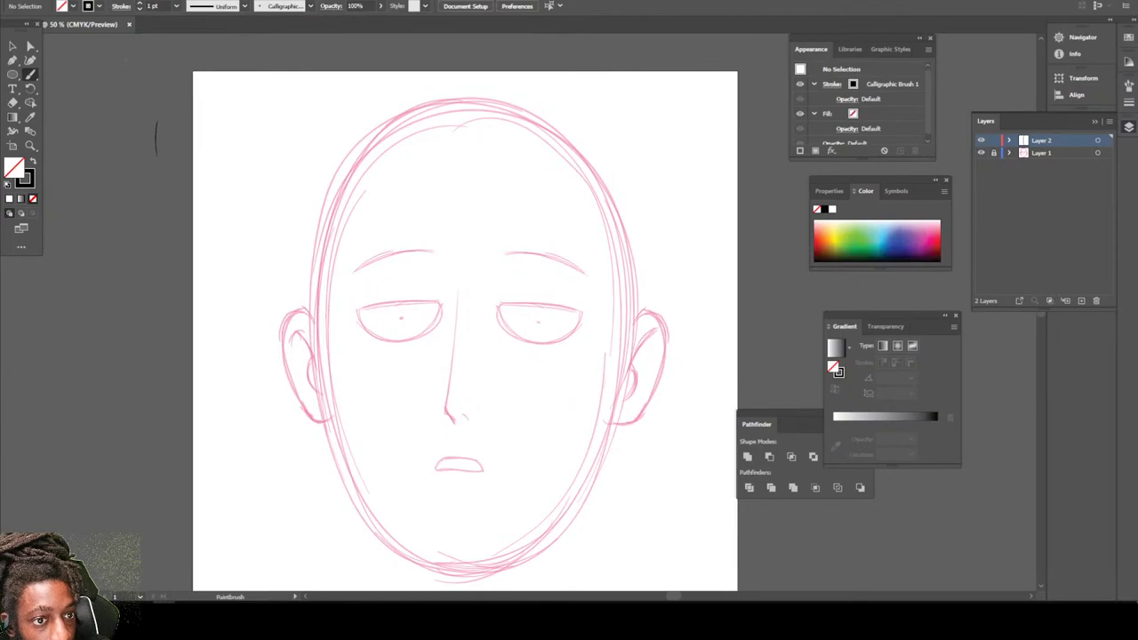
pyautogui.click(176, 6)
pyautogui.click(194, 97)
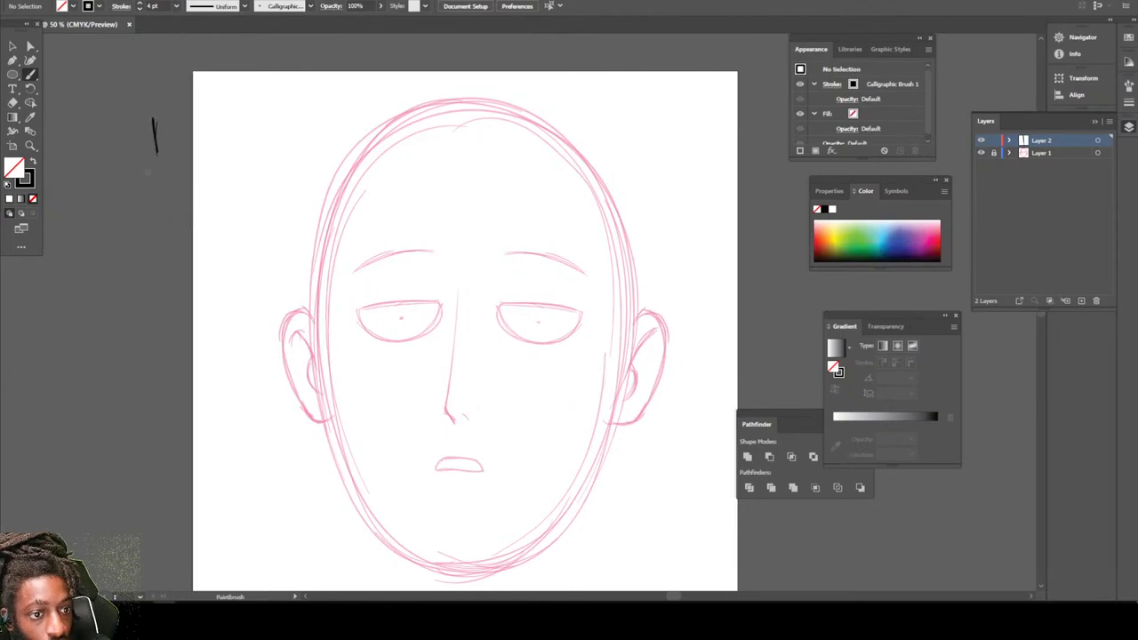
# Trace the complete head outline over the pink sketch with connected black brush strokes.
pyautogui.hotkey('ctrl', '-')
pyautogui.hotkey('ctrl', '=')
pyautogui.scroll(-1, 407, 463)
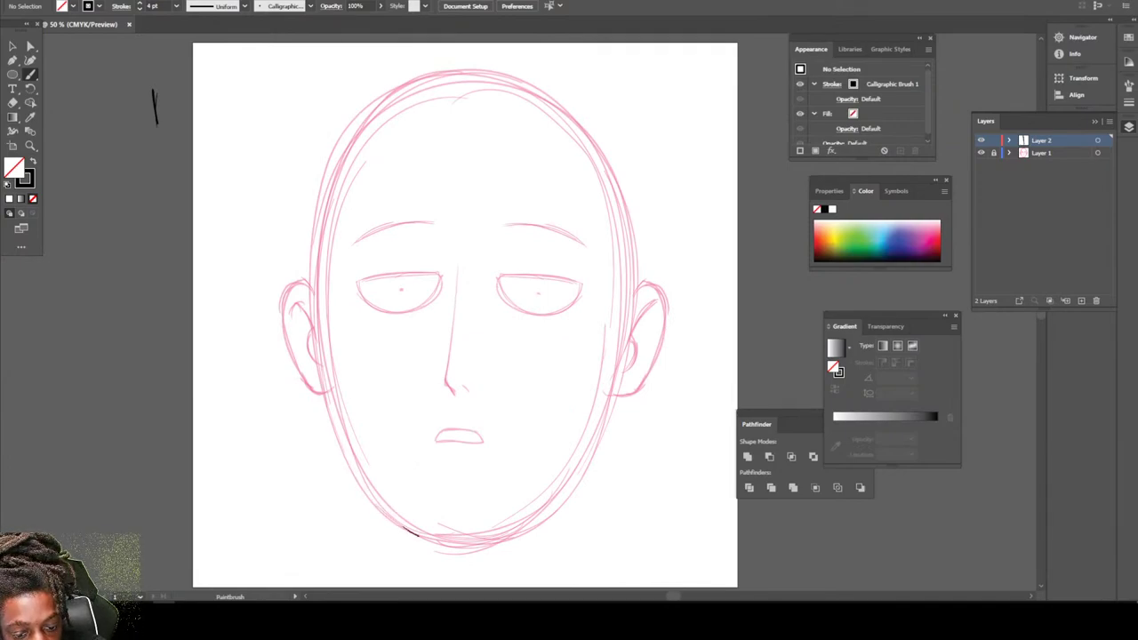
pyautogui.moveTo(563, 489); pyautogui.dragTo(593, 438)
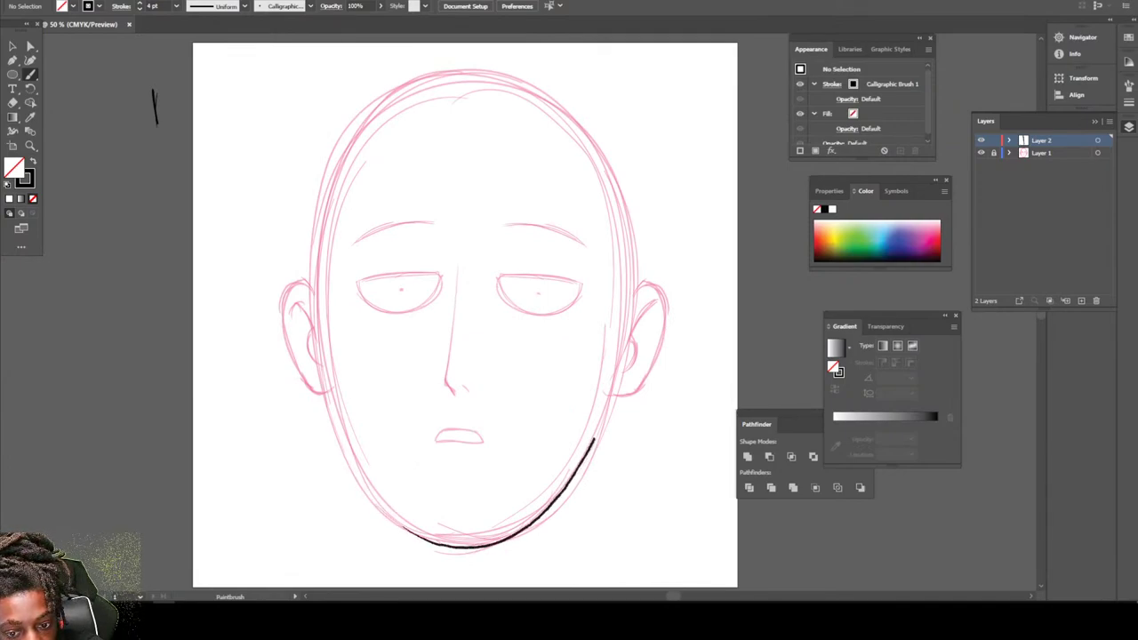
pyautogui.moveTo(629, 255); pyautogui.dragTo(616, 184)
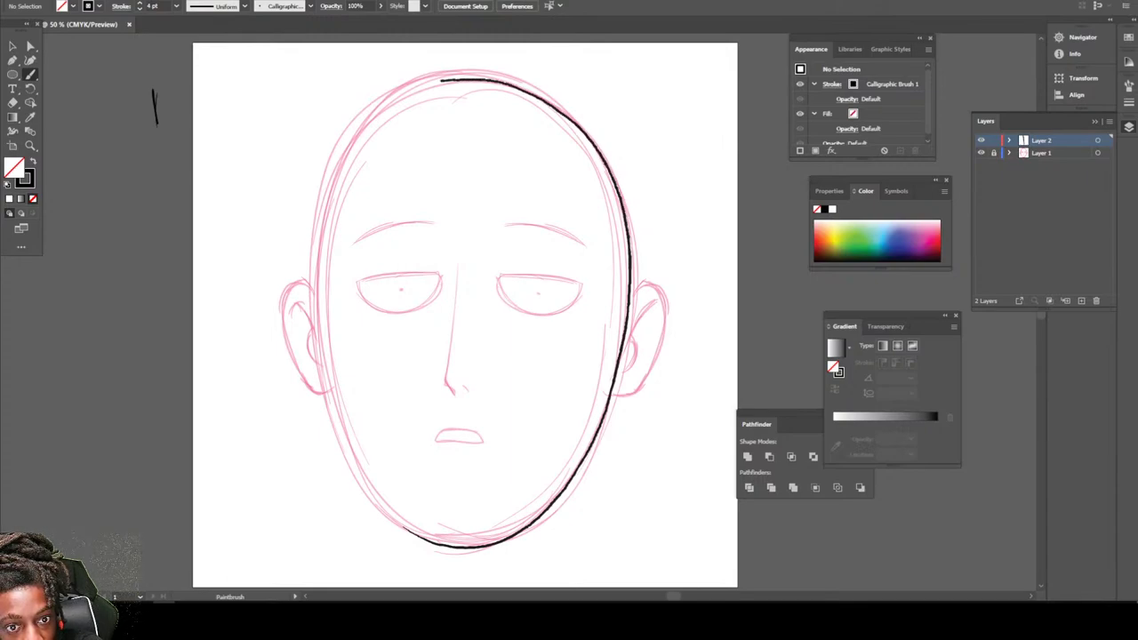
pyautogui.moveTo(384, 96)
pyautogui.mouseDown()
pyautogui.moveTo(339, 157)
pyautogui.moveTo(319, 227)
pyautogui.mouseUp()
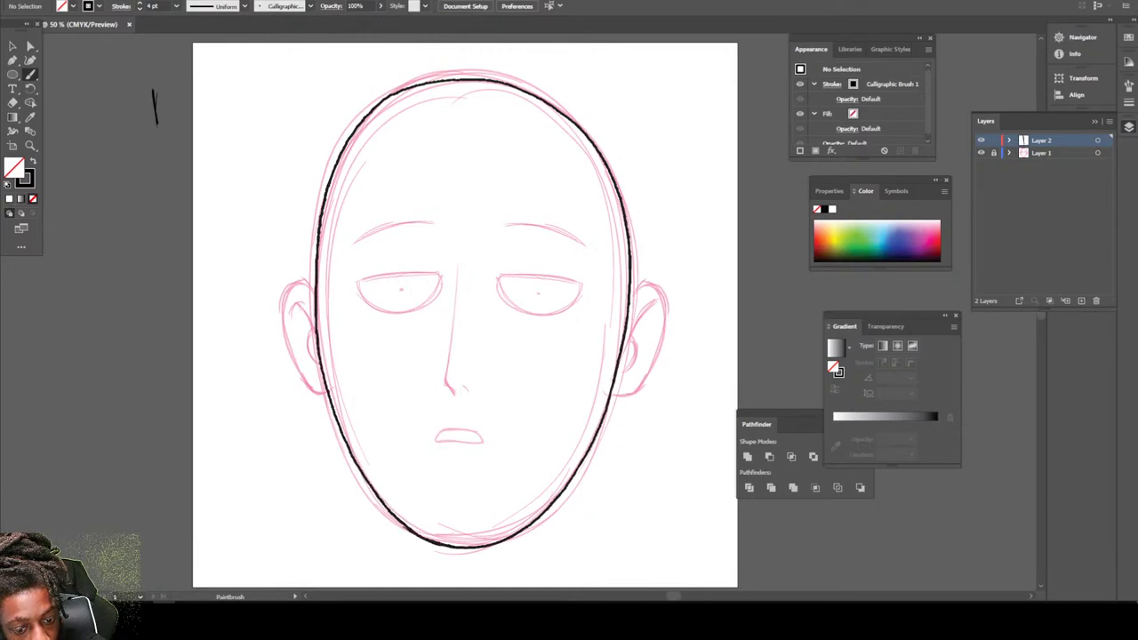
pyautogui.moveTo(443, 544); pyautogui.dragTo(463, 547)
pyautogui.hotkey('ctrl', '-')
pyautogui.hotkey('ctrl', '-')
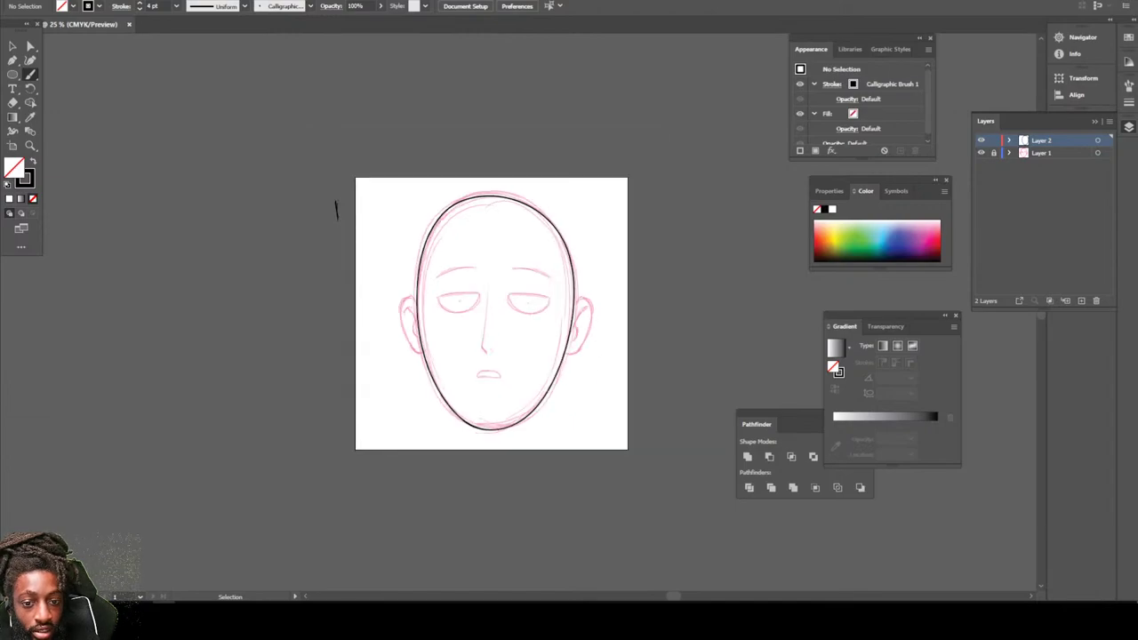
# Ink the outer contour and the upper inner fold of the ear on the right side of the face.
pyautogui.hotkey('ctrl', '+')
pyautogui.hotkey('ctrl', '+')
pyautogui.scroll(-2, 532, 575)
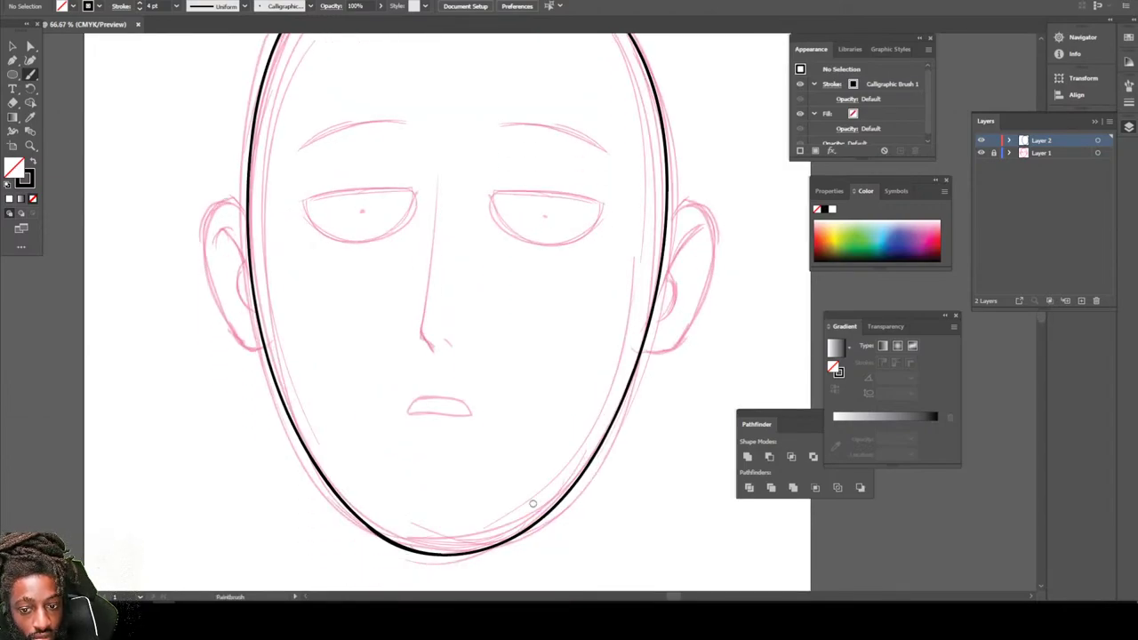
pyautogui.hotkey('ctrl', '+')
pyautogui.hscroll(3, 533, 504)
pyautogui.hotkey('ctrl', '+')
pyautogui.hscroll(4, 533, 504)
pyautogui.scroll(2, 532, 504)
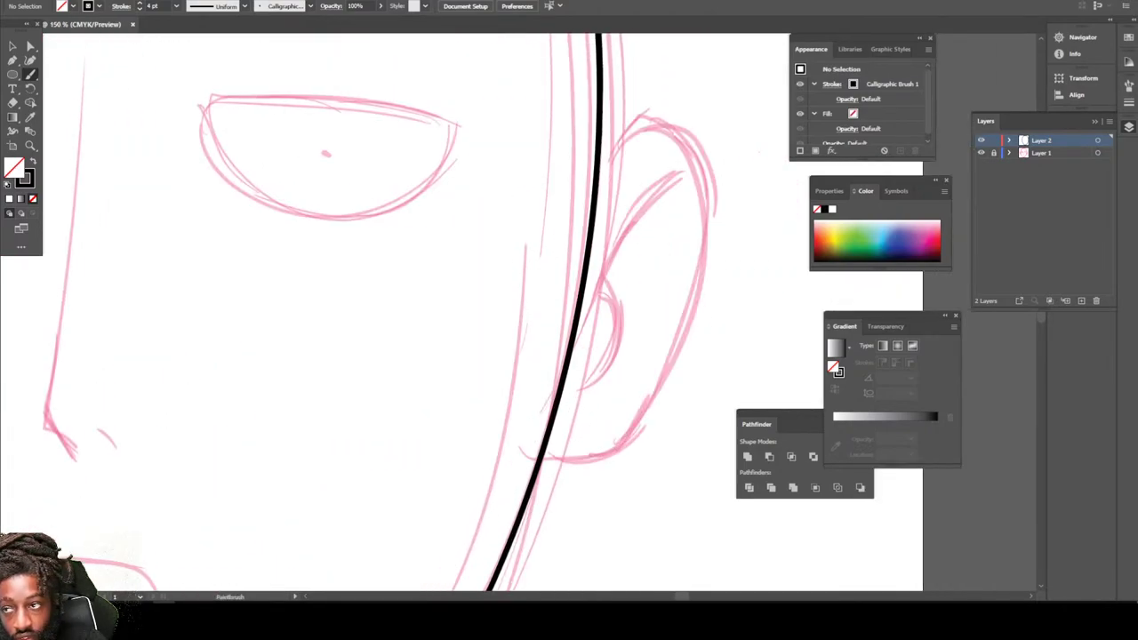
pyautogui.scroll(1, 540, 575)
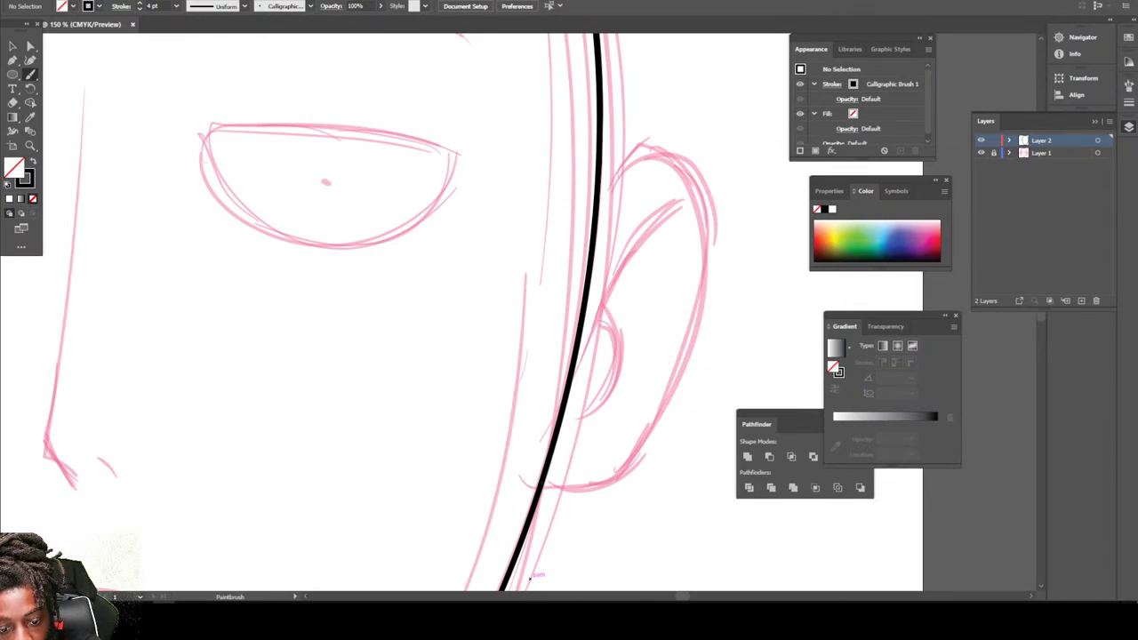
pyautogui.moveTo(541, 487)
pyautogui.mouseDown()
pyautogui.moveTo(586, 488)
pyautogui.moveTo(624, 471)
pyautogui.moveTo(659, 416)
pyautogui.moveTo(706, 265)
pyautogui.moveTo(708, 204)
pyautogui.moveTo(692, 166)
pyautogui.moveTo(651, 148)
pyautogui.moveTo(599, 185)
pyautogui.mouseUp()
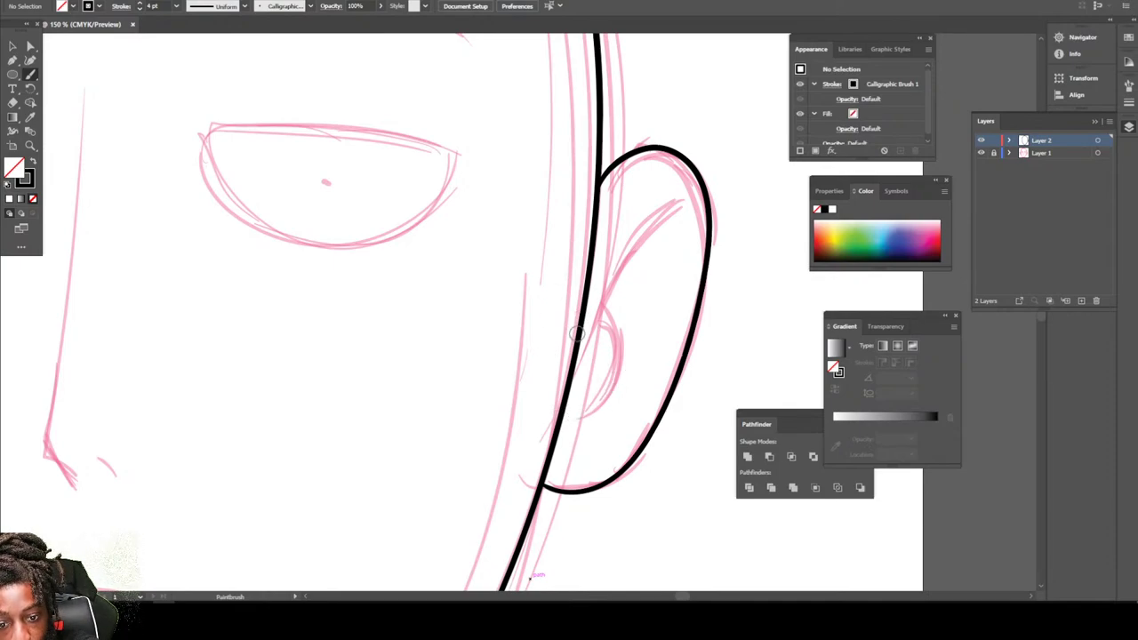
pyautogui.moveTo(589, 307)
pyautogui.mouseDown()
pyautogui.moveTo(655, 221)
pyautogui.moveTo(676, 202)
pyautogui.moveTo(683, 214)
pyautogui.mouseUp()
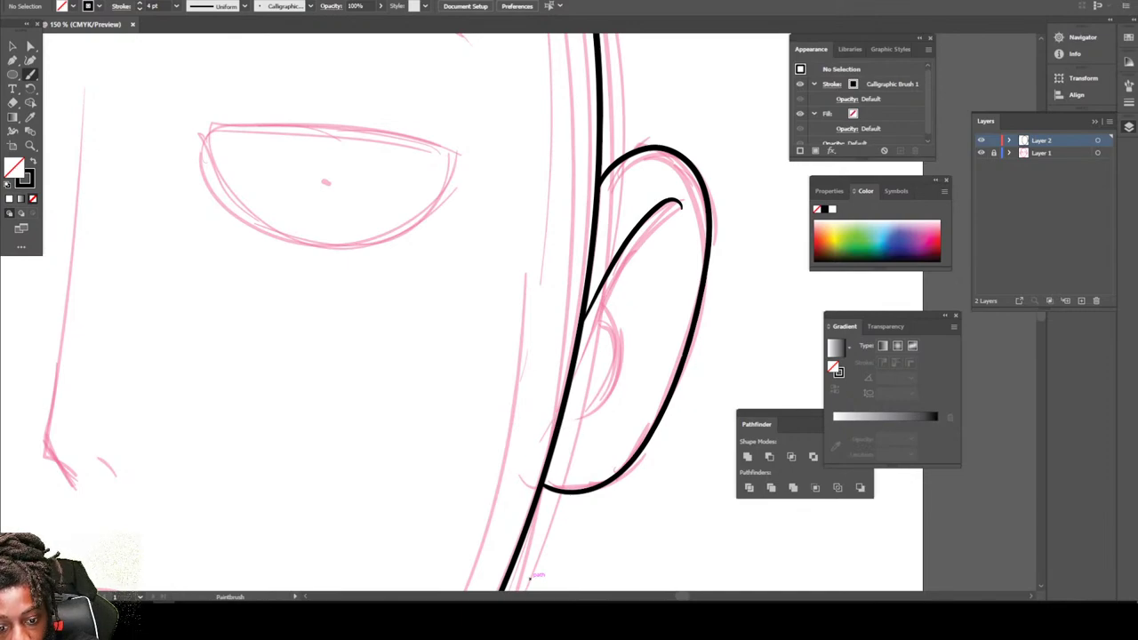
# Try to draw the small inner curve of the ear on the face's right side and undo it.
pyautogui.moveTo(558, 423)
pyautogui.mouseDown()
pyautogui.moveTo(592, 412)
pyautogui.moveTo(630, 342)
pyautogui.moveTo(606, 290)
pyautogui.moveTo(596, 292)
pyautogui.mouseUp()
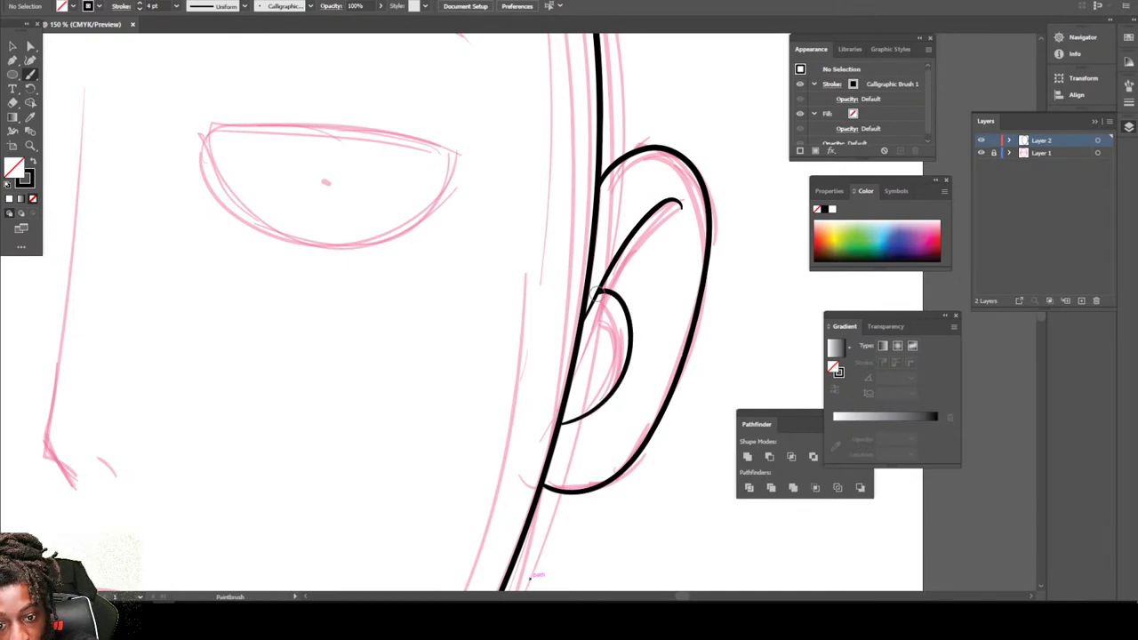
pyautogui.hotkey('ctrl', '-')
pyautogui.hotkey('ctrl', '-')
pyautogui.hotkey('ctrl', '-')
pyautogui.hotkey('ctrl', '-')
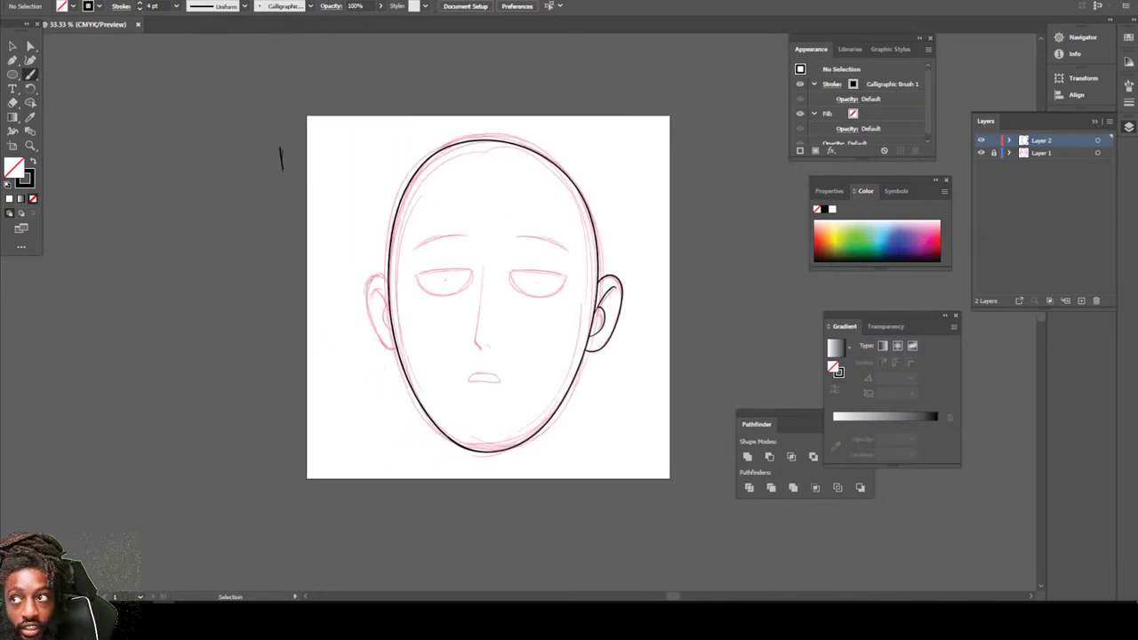
pyautogui.hotkey('ctrl', '+')
pyautogui.hotkey('ctrl', '+')
pyautogui.hotkey('ctrl', '+')
pyautogui.hotkey('ctrl', '+')
pyautogui.hotkey('ctrl', '+')
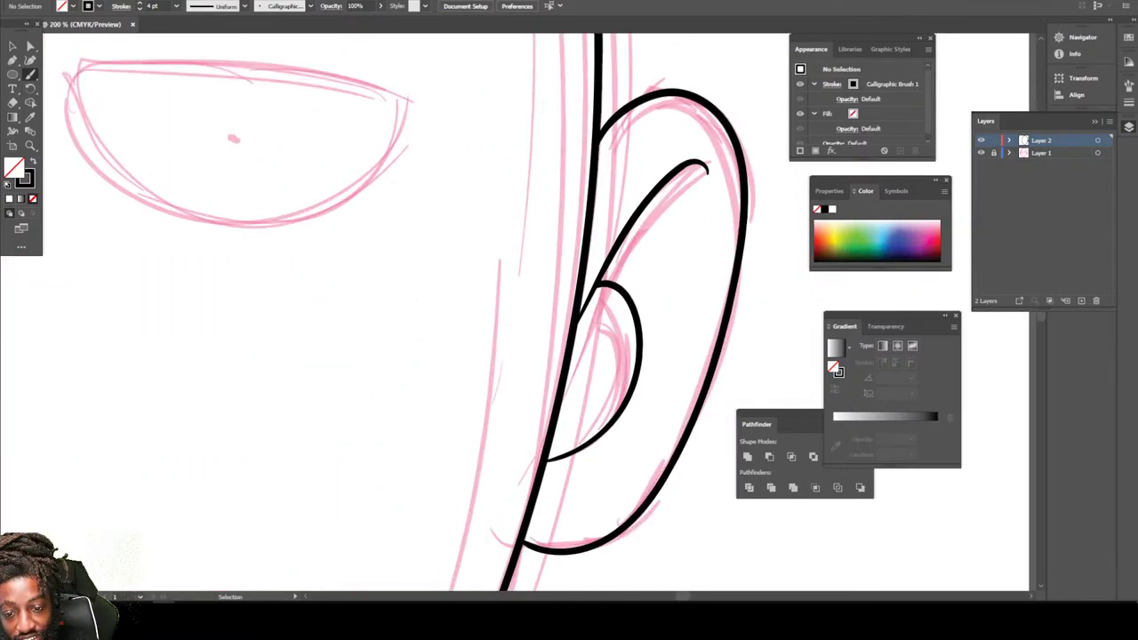
pyautogui.hotkey('ctrl', 'z')
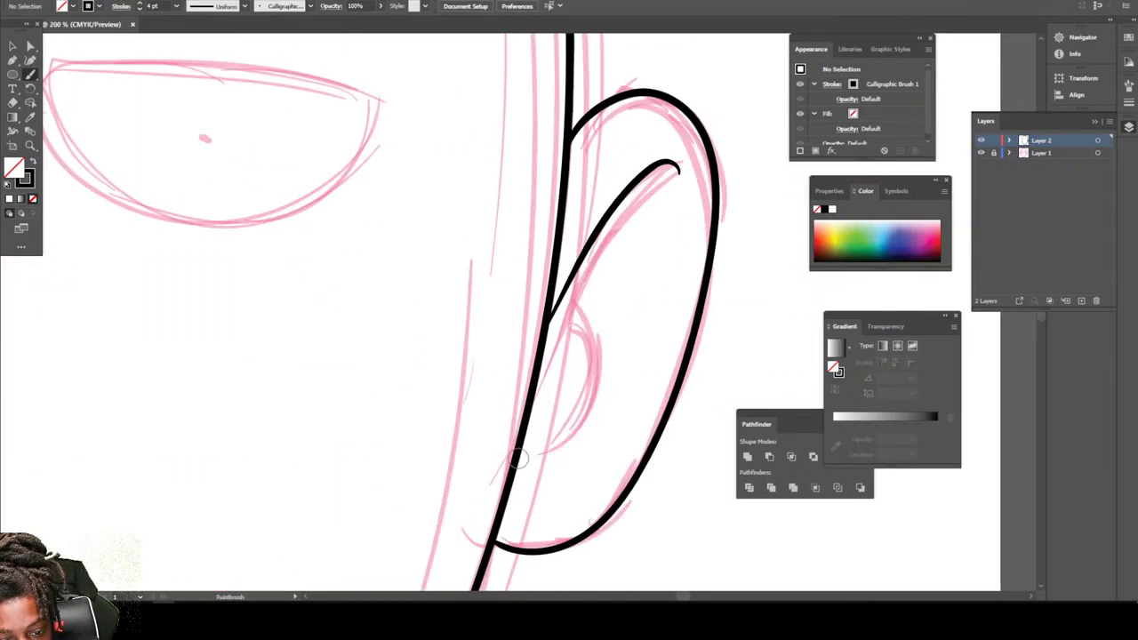
# Draw a new small inner curve in the ear on the right, joining the head outline to the upper fold.
pyautogui.moveTo(525, 451)
pyautogui.mouseDown()
pyautogui.moveTo(571, 400)
pyautogui.moveTo(579, 313)
pyautogui.moveTo(566, 291)
pyautogui.mouseUp()
pyautogui.hotkey('ctrl', '-')
pyautogui.hotkey('ctrl', '-')
pyautogui.hotkey('ctrl', '-')
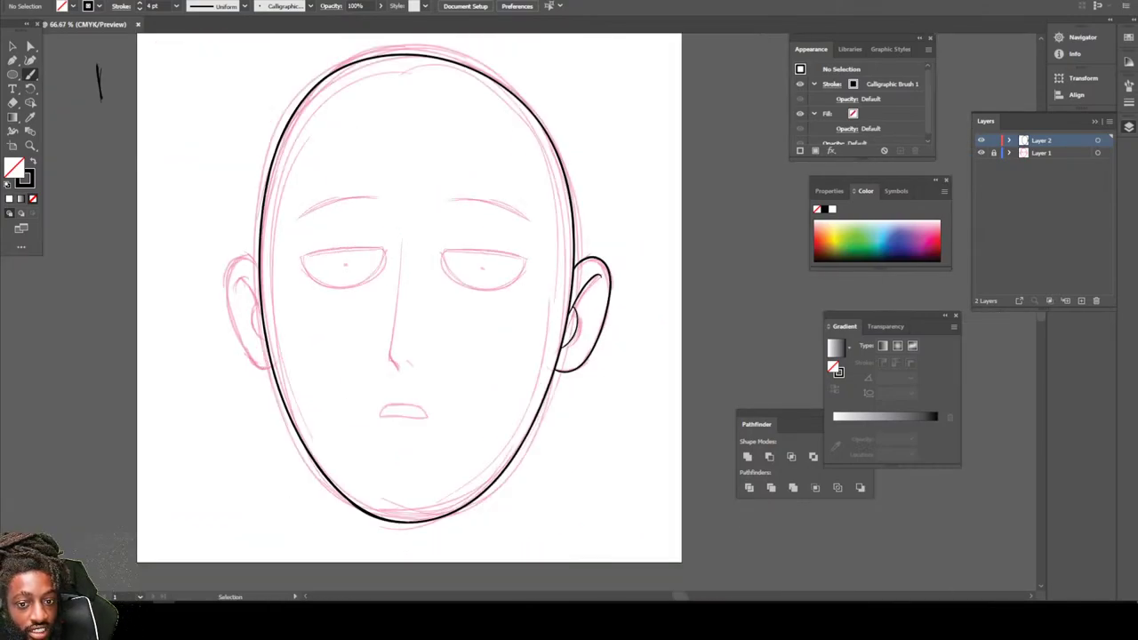
# Ink the ear on the left side of the face with its outer contour, upper fold and small inner curve.
pyautogui.hscroll(-2, 220, 444)
pyautogui.hotkey('ctrl', '=')
pyautogui.hotkey('ctrl', '=')
pyautogui.hotkey('ctrl', '=')
pyautogui.hscroll(-3, 219, 443)
pyautogui.scroll(1, 219, 444)
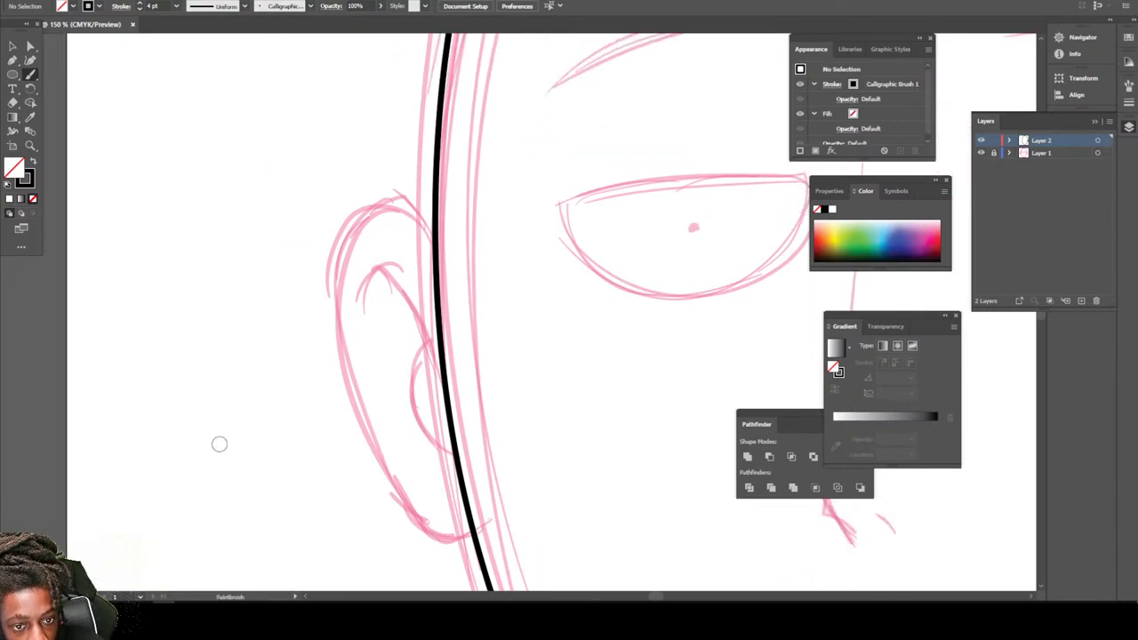
pyautogui.moveTo(464, 538)
pyautogui.mouseDown()
pyautogui.moveTo(436, 539)
pyautogui.moveTo(388, 490)
pyautogui.moveTo(332, 305)
pyautogui.moveTo(334, 260)
pyautogui.moveTo(359, 211)
pyautogui.moveTo(389, 201)
pyautogui.moveTo(427, 219)
pyautogui.mouseUp()
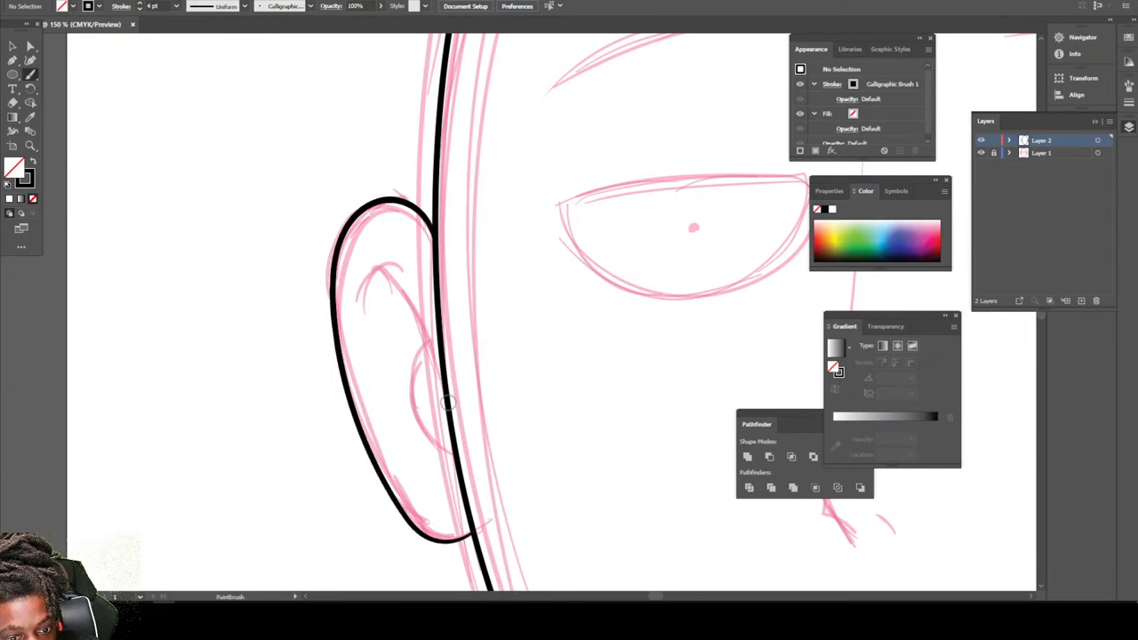
pyautogui.moveTo(444, 388)
pyautogui.mouseDown()
pyautogui.moveTo(392, 278)
pyautogui.moveTo(366, 268)
pyautogui.mouseUp()
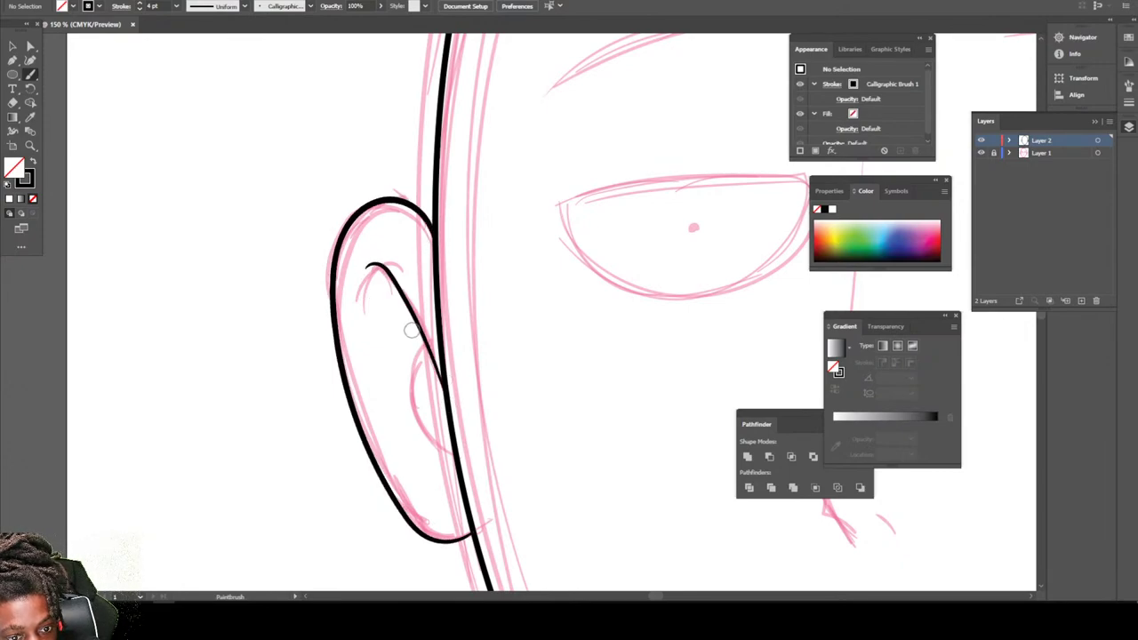
pyautogui.moveTo(413, 363)
pyautogui.mouseDown()
pyautogui.moveTo(411, 393)
pyautogui.moveTo(449, 455)
pyautogui.mouseUp()
pyautogui.hotkey('ctrl', '-')
pyautogui.hotkey('ctrl', '-')
pyautogui.hotkey('ctrl', '-')
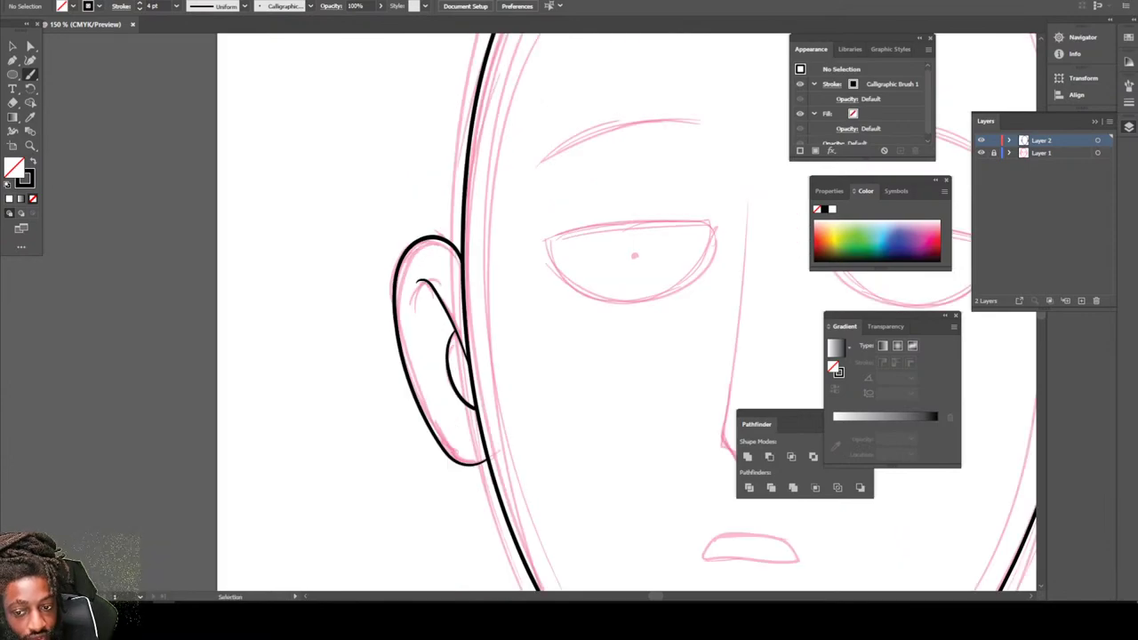
# Try to ink the nose with a short tip stroke and a long bridge line, then undo the last stroke.
pyautogui.hscroll(1, 543, 489)
pyautogui.scroll(-2, 543, 489)
pyautogui.hotkey('ctrl', '=')
pyautogui.hotkey('ctrl', '=')
pyautogui.hotkey('ctrl', '=')
pyautogui.hscroll(5, 549, 528)
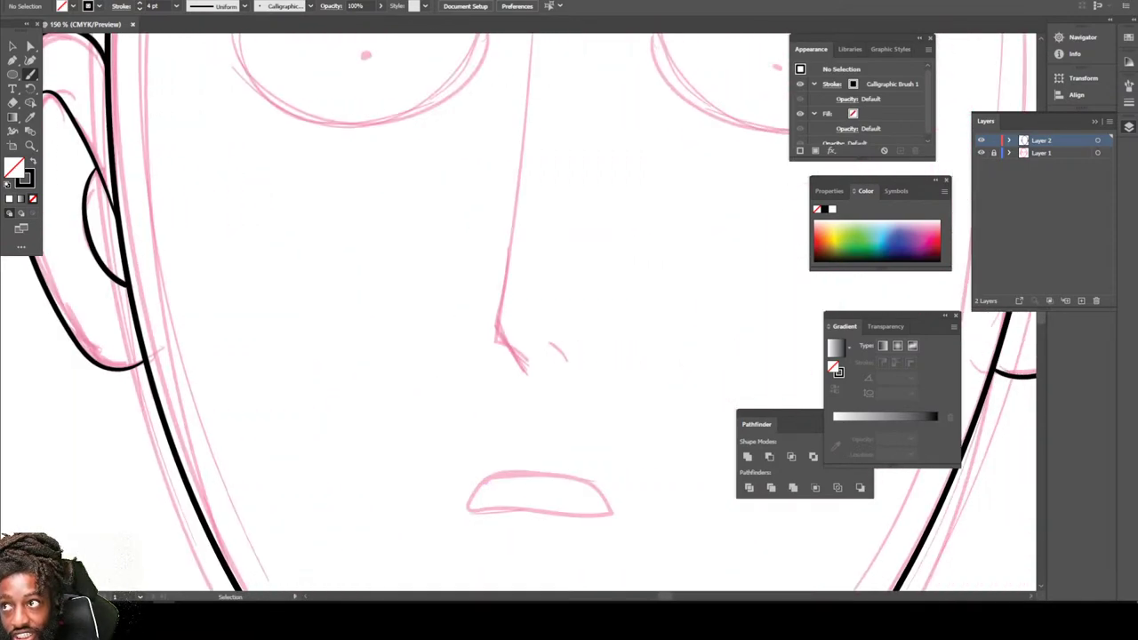
pyautogui.scroll(5, 548, 528)
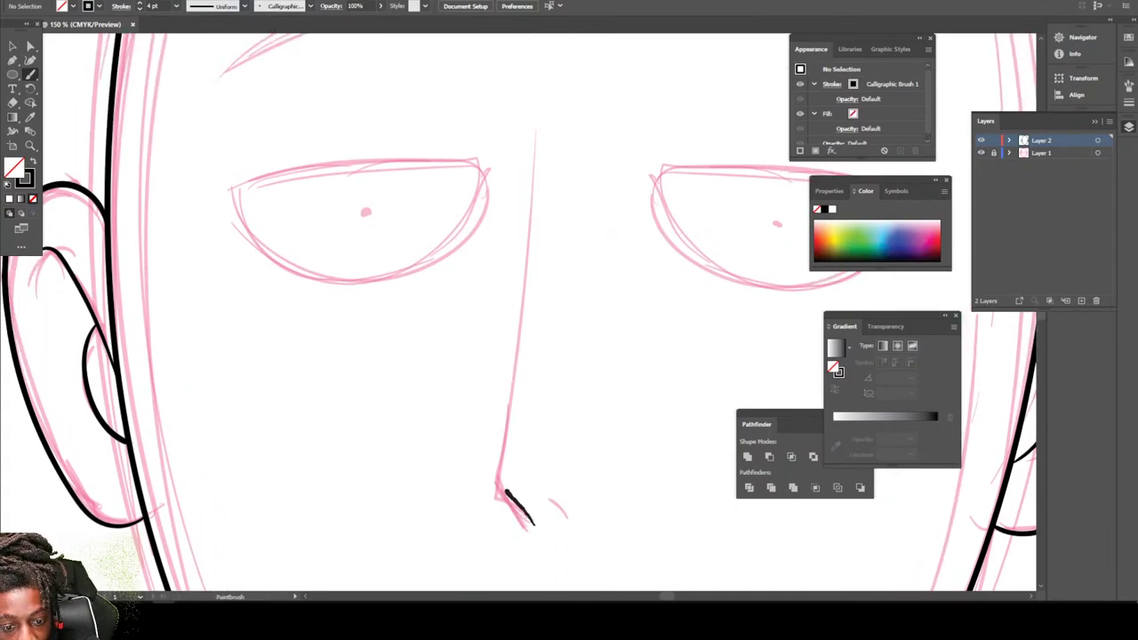
pyautogui.moveTo(503, 485); pyautogui.dragTo(532, 192)
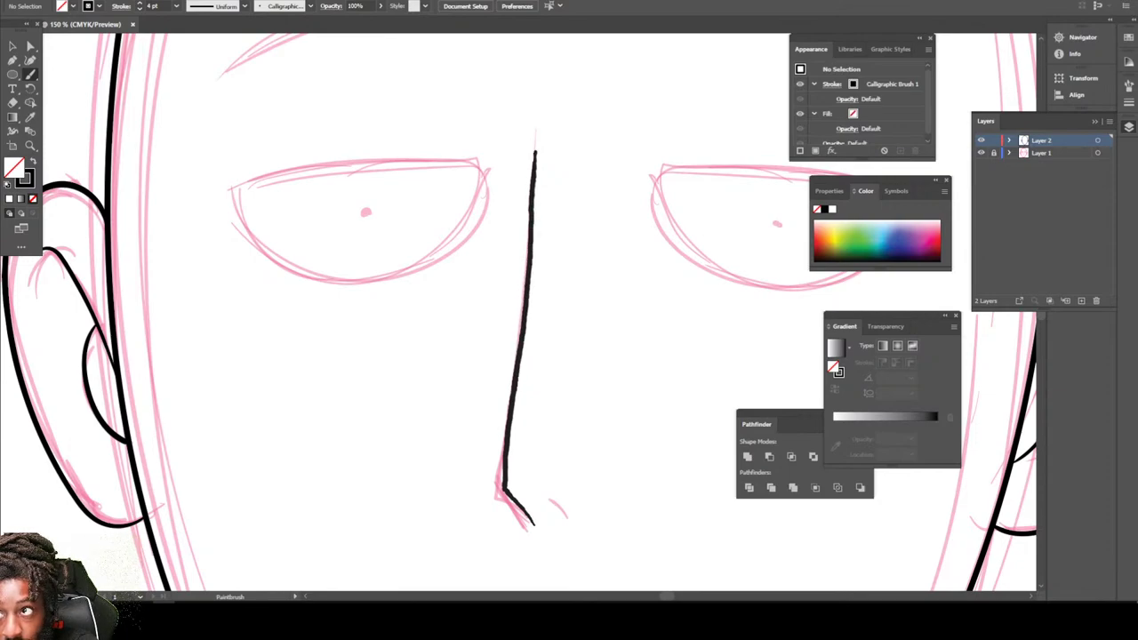
pyautogui.moveTo(533, 153); pyautogui.dragTo(534, 151)
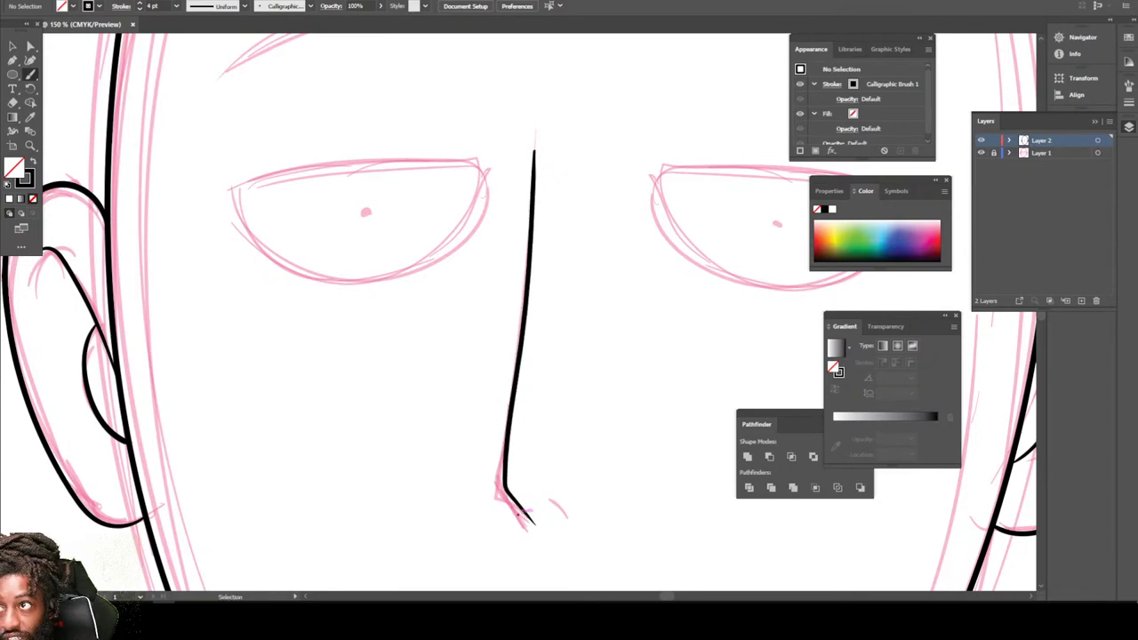
pyautogui.hotkey('ctrl', 'z')
# Ink the nose from the top of the bridge down to its angled tip and add a small curved nostril.
pyautogui.moveTo(526, 144)
pyautogui.mouseDown()
pyautogui.moveTo(501, 494)
pyautogui.moveTo(523, 522)
pyautogui.mouseUp()
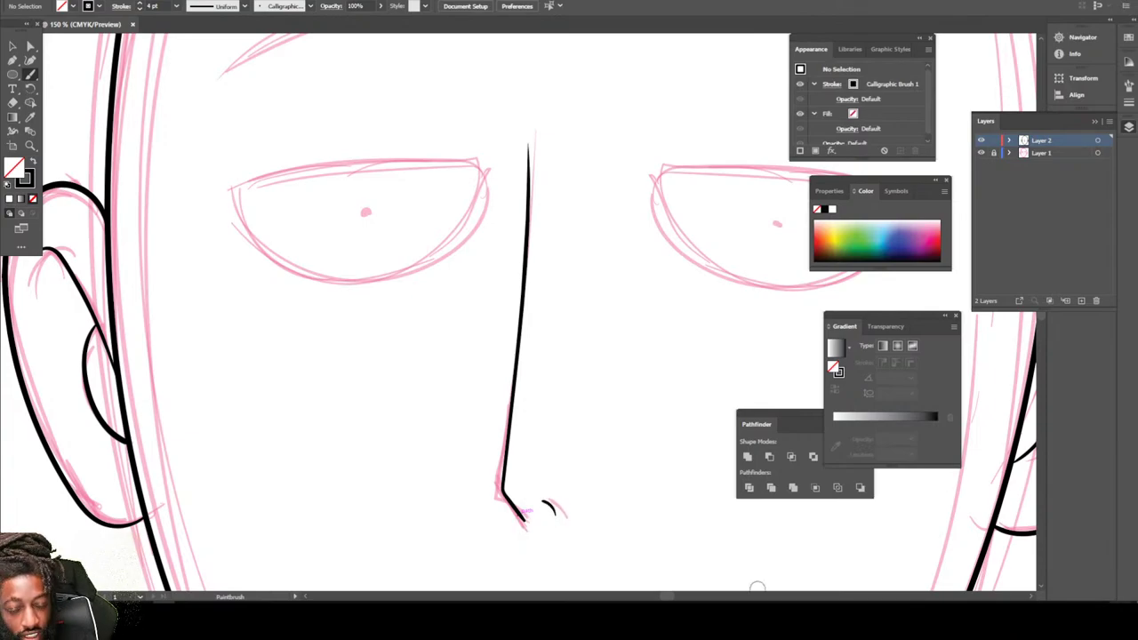
pyautogui.hotkey('ctrl', '-')
pyautogui.hotkey('ctrl', '-')
pyautogui.hotkey('ctrl', '-')
# Trace the mouth as a closed outline with an arched upper edge and a nearly flat lower edge.
pyautogui.hotkey('ctrl', '+')
pyautogui.hotkey('ctrl', '+')
pyautogui.hotkey('ctrl', '+')
pyautogui.hotkey('ctrl', '+')
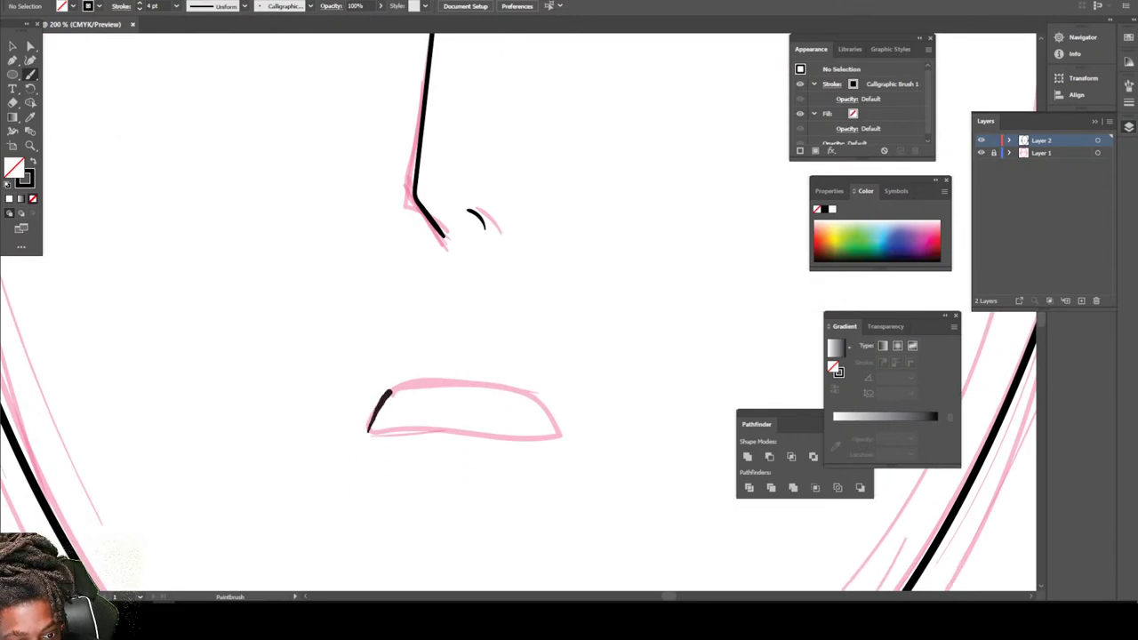
pyautogui.moveTo(389, 391)
pyautogui.mouseDown()
pyautogui.moveTo(503, 387)
pyautogui.moveTo(527, 397)
pyautogui.moveTo(552, 436)
pyautogui.moveTo(388, 432)
pyautogui.mouseUp()
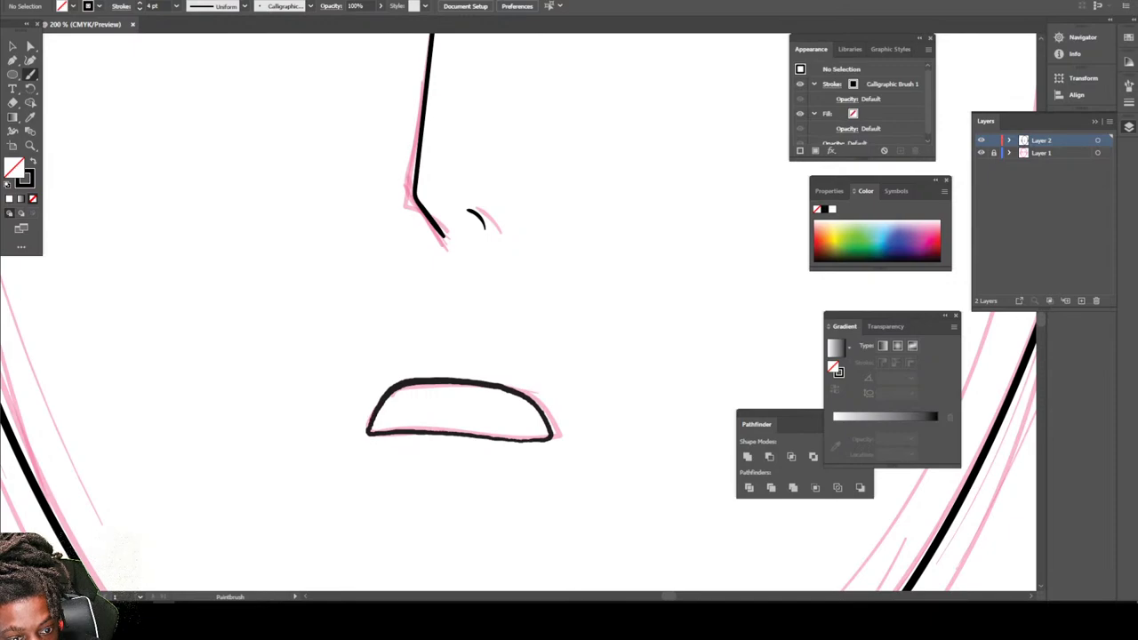
pyautogui.hotkey('ctrl', '-')
pyautogui.hotkey('ctrl', '-')
pyautogui.hotkey('ctrl', '-')
# Ink the half-closed eye on the left side of the face and paint its small solid pupil.
pyautogui.scroll(2, 466, 526)
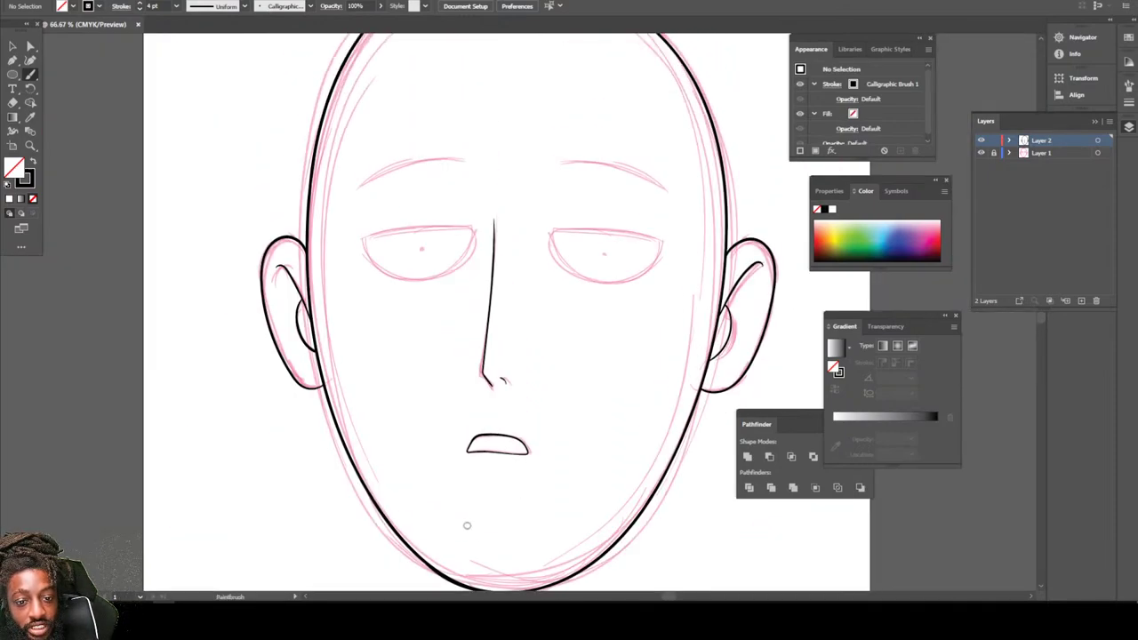
pyautogui.hotkey('ctrl', '+')
pyautogui.hotkey('ctrl', '+')
pyautogui.hotkey('ctrl', '+')
pyautogui.hotkey('ctrl', '+')
pyautogui.scroll(2, 447, 480)
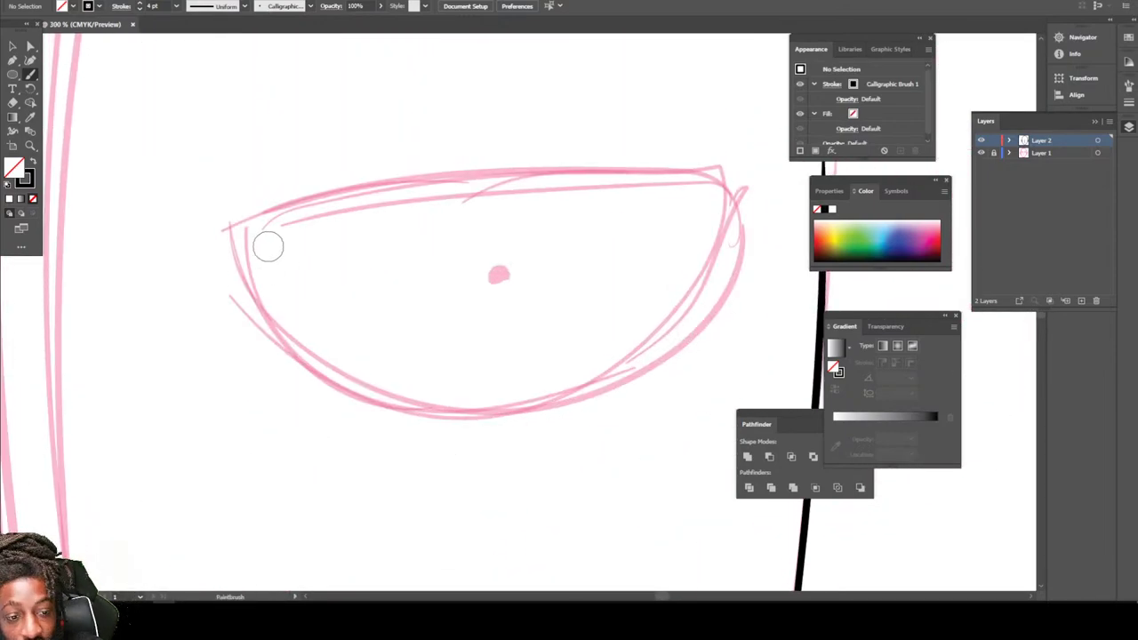
pyautogui.moveTo(229, 224)
pyautogui.mouseDown()
pyautogui.moveTo(433, 187)
pyautogui.moveTo(598, 178)
pyautogui.moveTo(741, 185)
pyautogui.moveTo(747, 207)
pyautogui.moveTo(728, 288)
pyautogui.moveTo(682, 357)
pyautogui.moveTo(605, 396)
pyautogui.moveTo(518, 416)
pyautogui.moveTo(434, 417)
pyautogui.moveTo(307, 369)
pyautogui.moveTo(229, 229)
pyautogui.mouseUp()
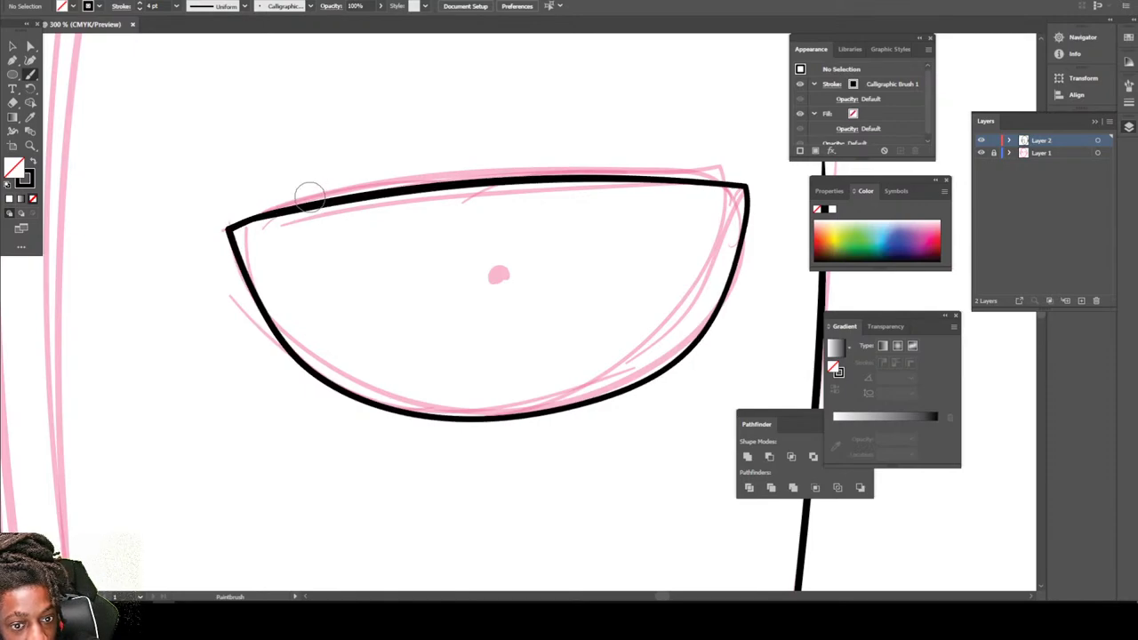
pyautogui.moveTo(489, 275)
pyautogui.mouseDown()
pyautogui.moveTo(507, 272)
pyautogui.moveTo(497, 277)
pyautogui.mouseUp()
pyautogui.hotkey('ctrl', '-')
pyautogui.hotkey('ctrl', '-')
pyautogui.hotkey('ctrl', '-')
pyautogui.hotkey('ctrl', '-')
pyautogui.hotkey('ctrl', '-')
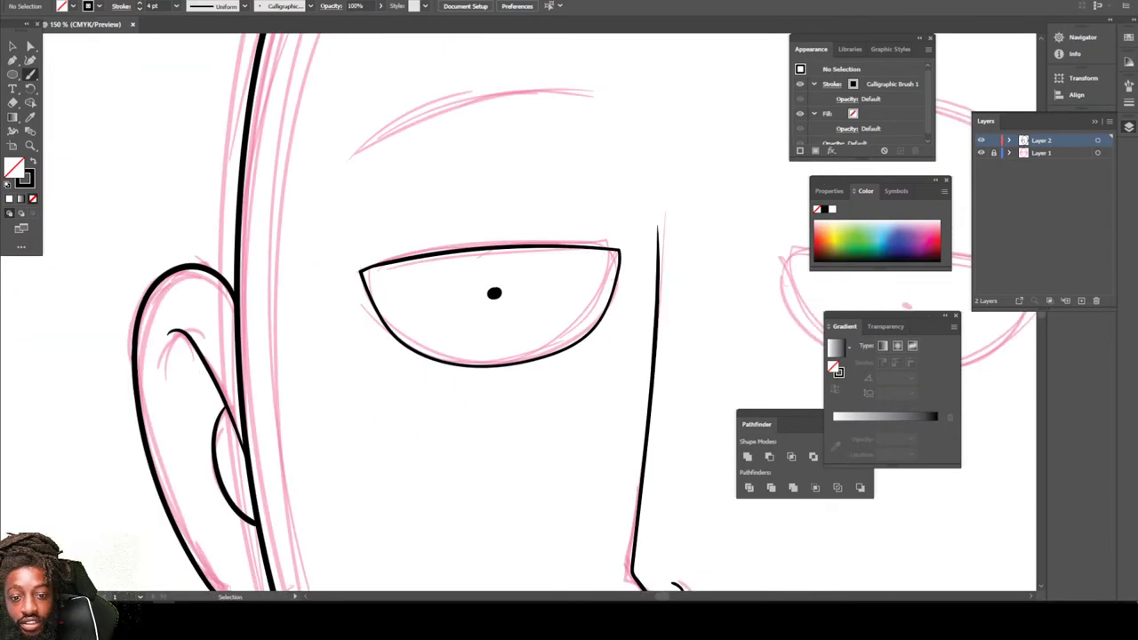
# Ink the arched eyebrow above the finished eye with a single brush stroke.
pyautogui.hotkey('ctrl', '+')
pyautogui.hotkey('ctrl', '+')
pyautogui.hotkey('ctrl', '+')
pyautogui.scroll(1, 533, 434)
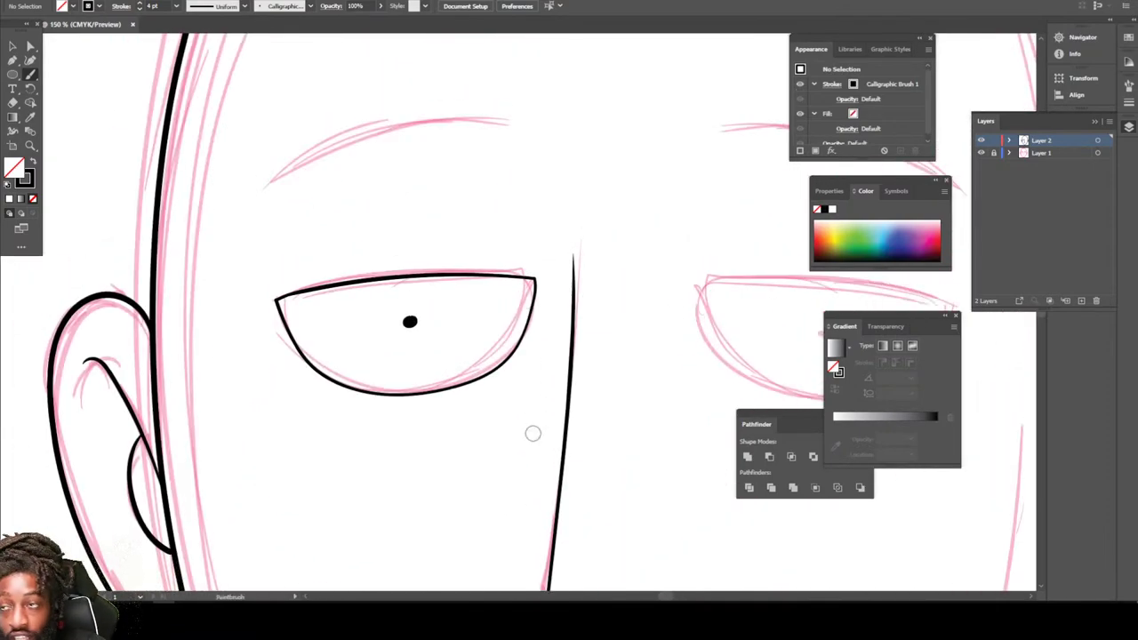
pyautogui.moveTo(257, 178)
pyautogui.mouseDown()
pyautogui.moveTo(410, 126)
pyautogui.moveTo(514, 120)
pyautogui.mouseUp()
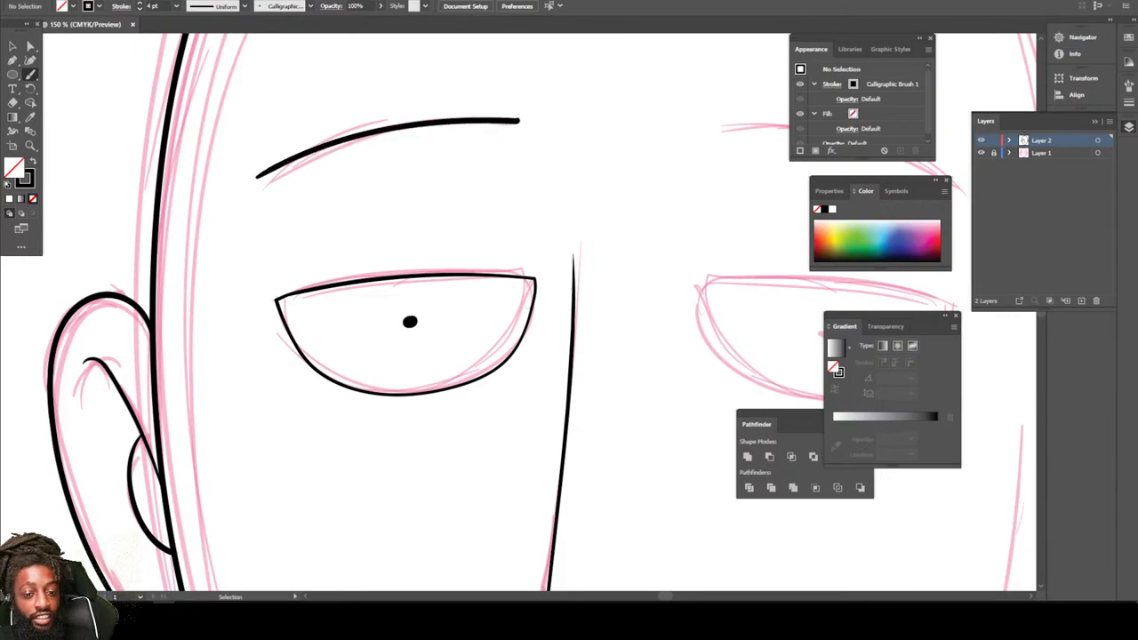
# Duplicate the finished eye, pupil and eyebrow onto the opposite side of the face and reflect the copy so it mirrors the original.
pyautogui.hotkey('ctrl', '-')
pyautogui.hotkey('ctrl', '-')
pyautogui.hotkey('ctrl', '-')
pyautogui.hotkey('ctrl', '+')
pyautogui.hotkey('ctrl', '+')
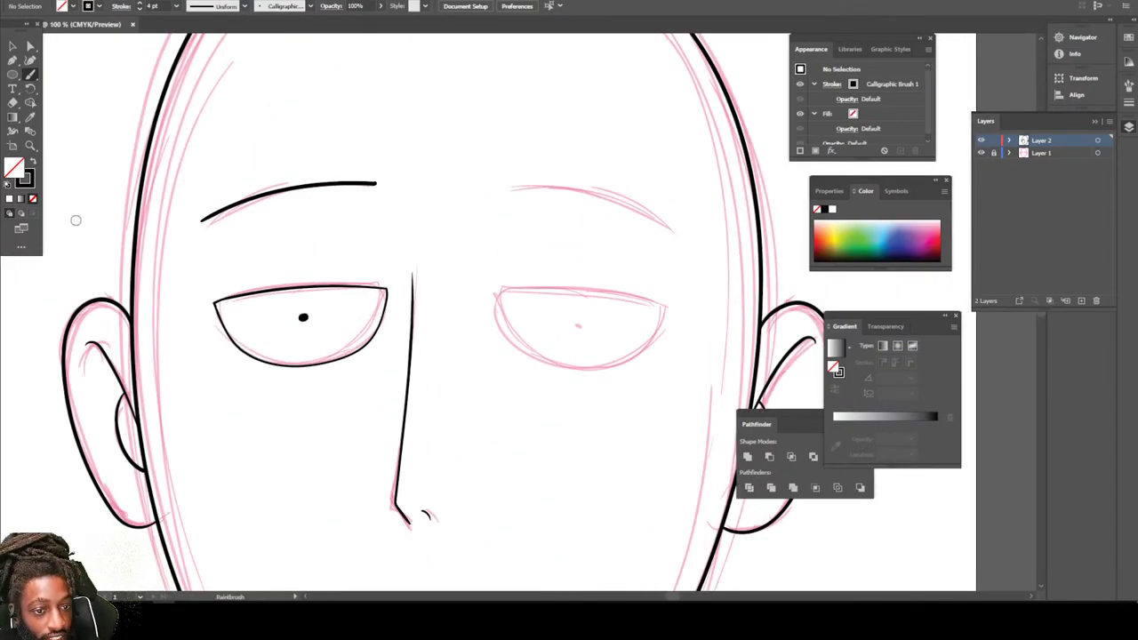
pyautogui.press('v')
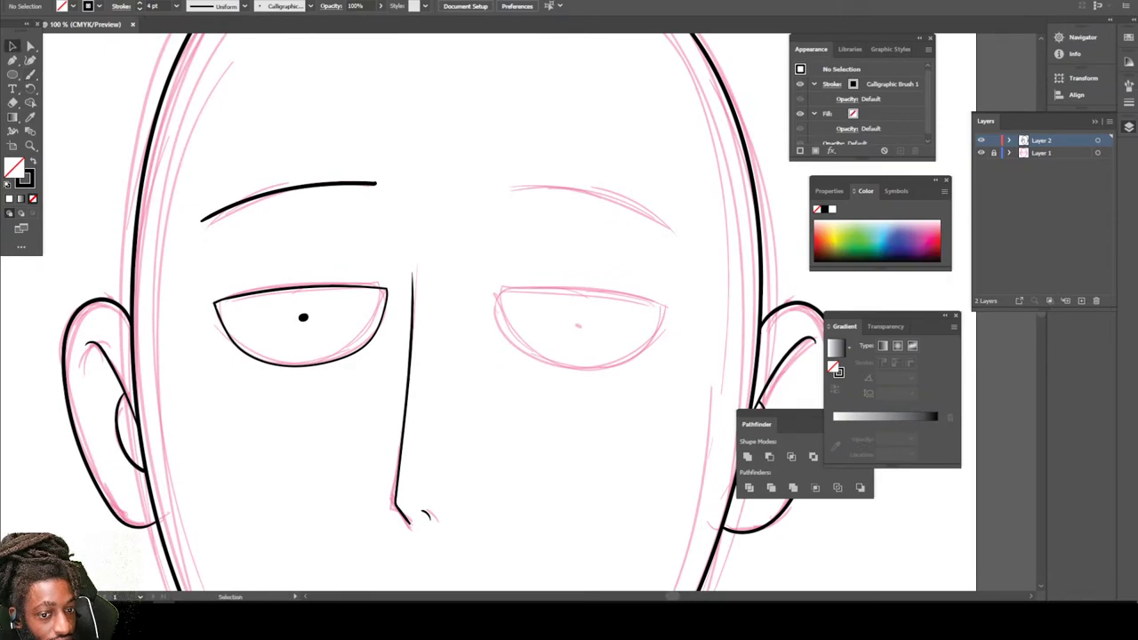
pyautogui.moveTo(205, 125); pyautogui.dragTo(395, 382)
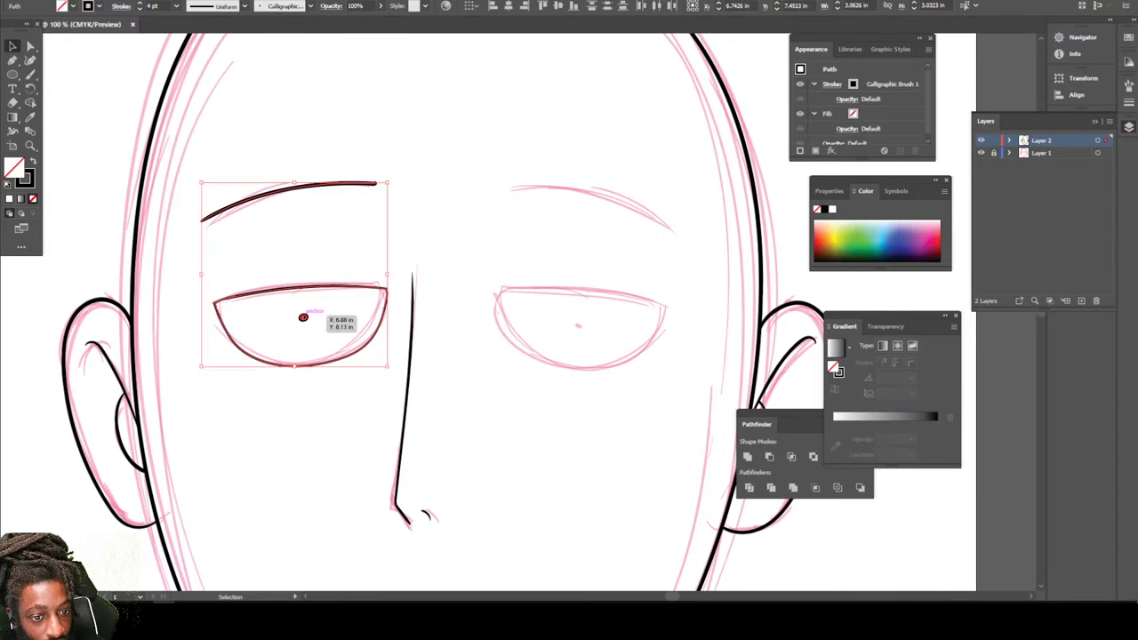
pyautogui.moveTo(303, 318); pyautogui.dragTo(603, 318)
pyautogui.rightClick(603, 319)
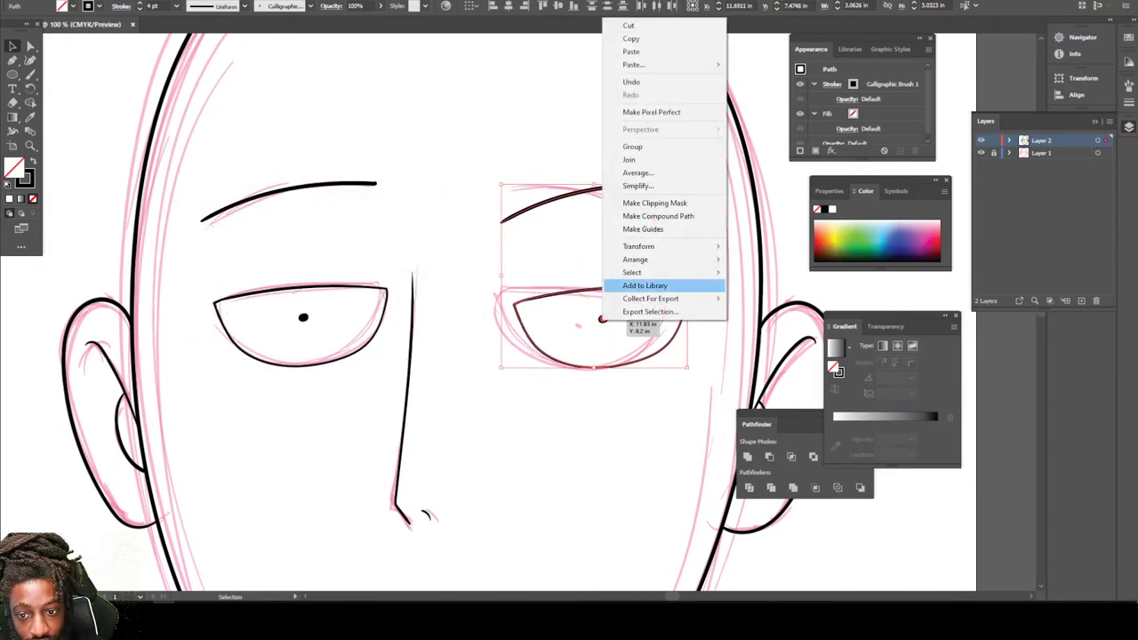
pyautogui.moveTo(676, 246)
pyautogui.click(756, 289)
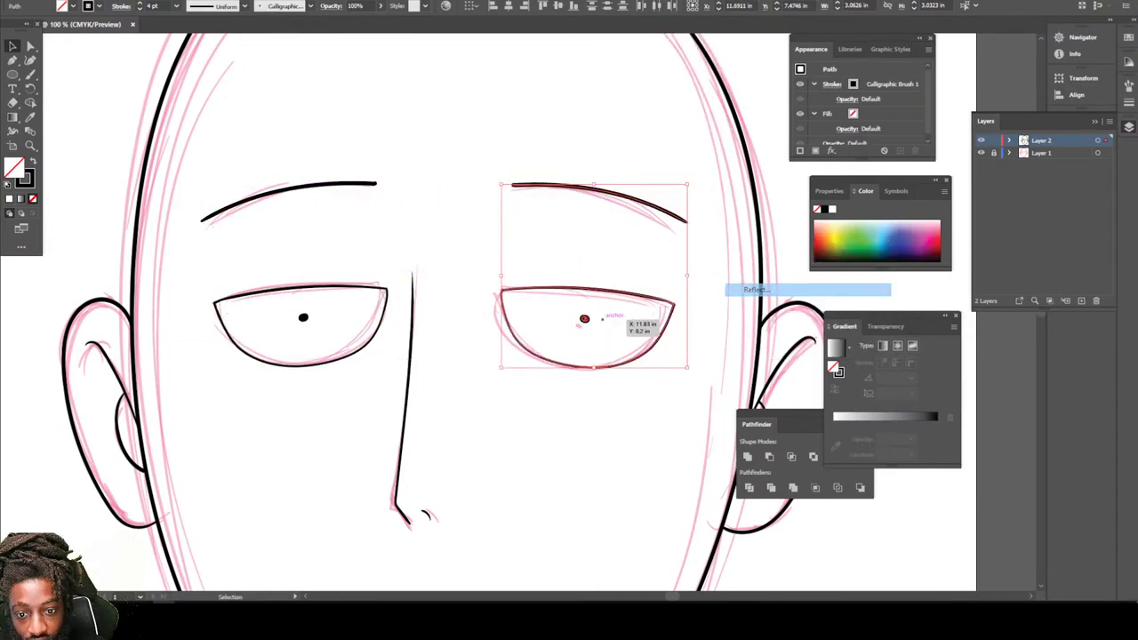
pyautogui.click(573, 369)
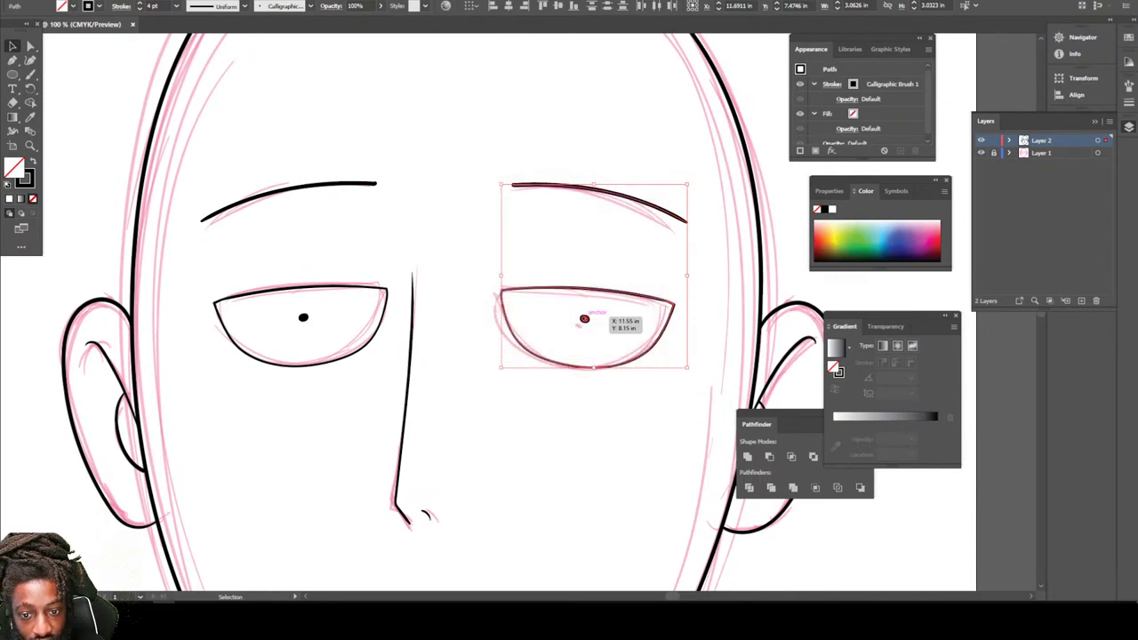
# Nudge the mirrored eye and eyebrow slightly down and toward the nose to match the pink sketch, and deselect them.
pyautogui.press('Down')
pyautogui.press('Down')
pyautogui.press('Down')
pyautogui.press('Down')
pyautogui.press('Left')
pyautogui.press('Left')
pyautogui.press('Left')
pyautogui.press('Left')
pyautogui.press('Left')
pyautogui.press('Left')
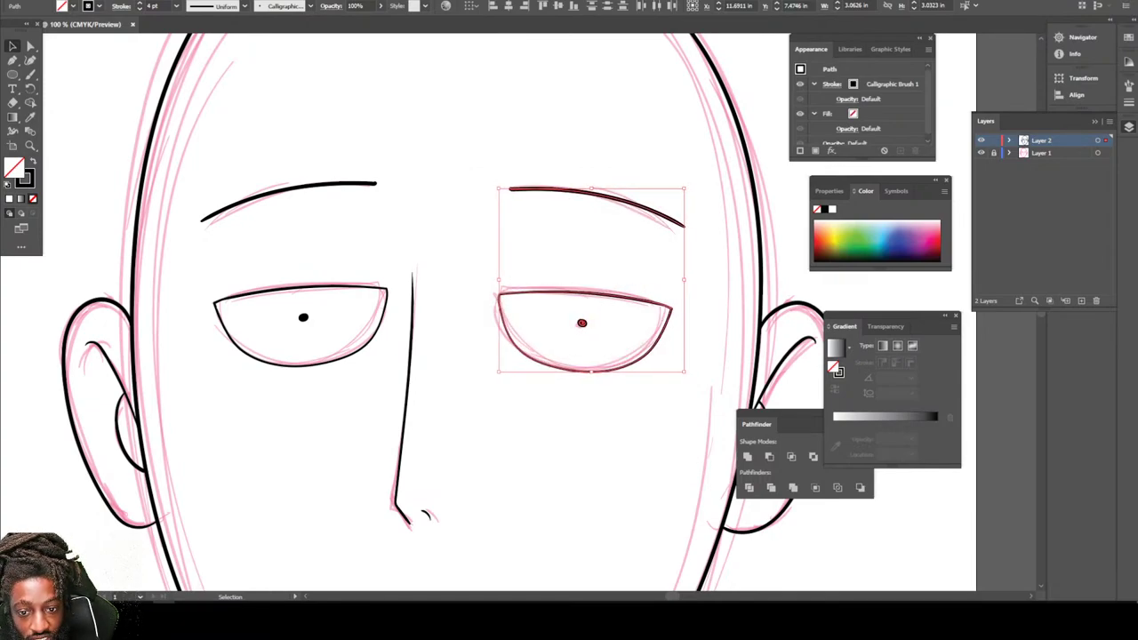
pyautogui.hotkey('ctrl', 'shift', 'a')
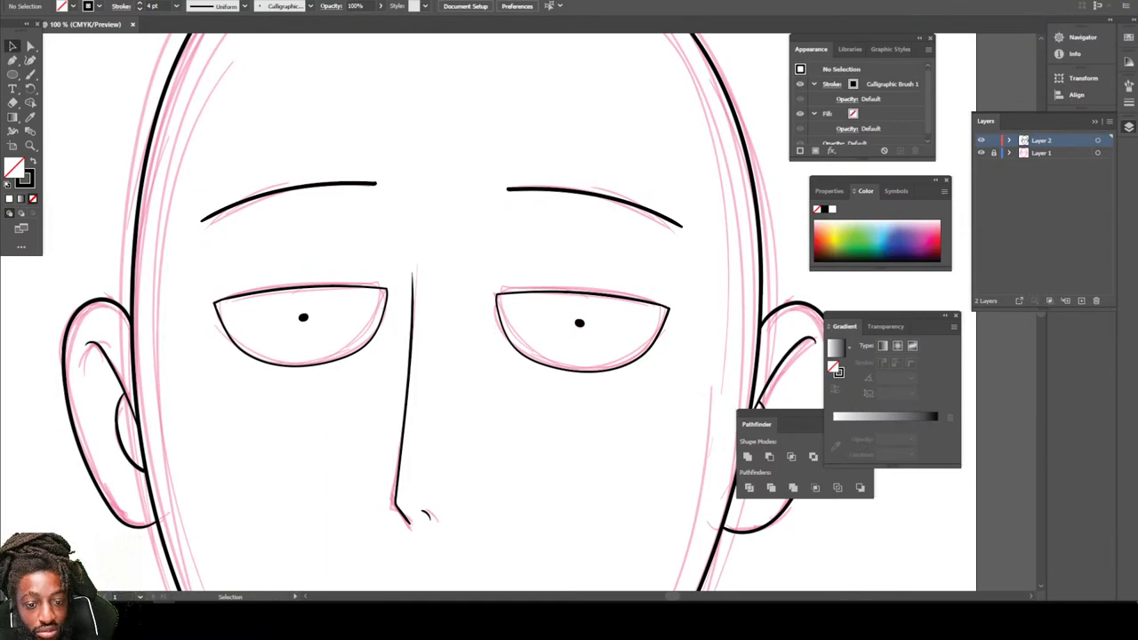
# Delete the stray brush marks outside the artboard and hide the pink sketch layer.
pyautogui.hotkey('ctrl', '-')
pyautogui.hotkey('ctrl', '-')
pyautogui.hotkey('ctrl', '-')
pyautogui.scroll(-1, 515, 312)
pyautogui.hotkey('ctrl', '=')
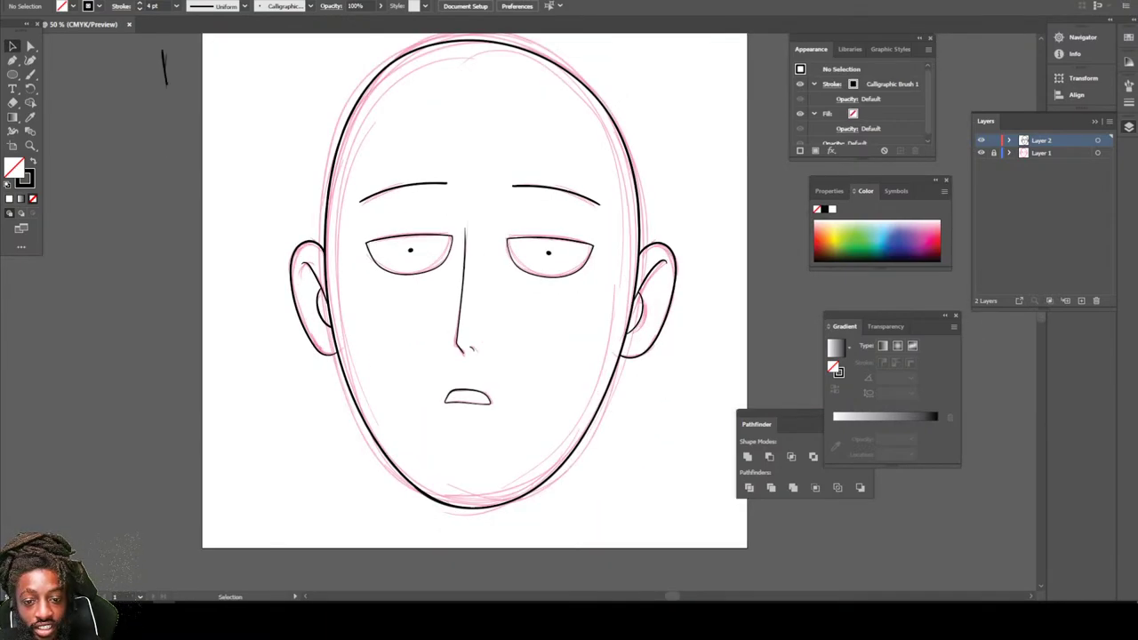
pyautogui.scroll(1, 475, 305)
pyautogui.moveTo(142, 69); pyautogui.dragTo(185, 125)
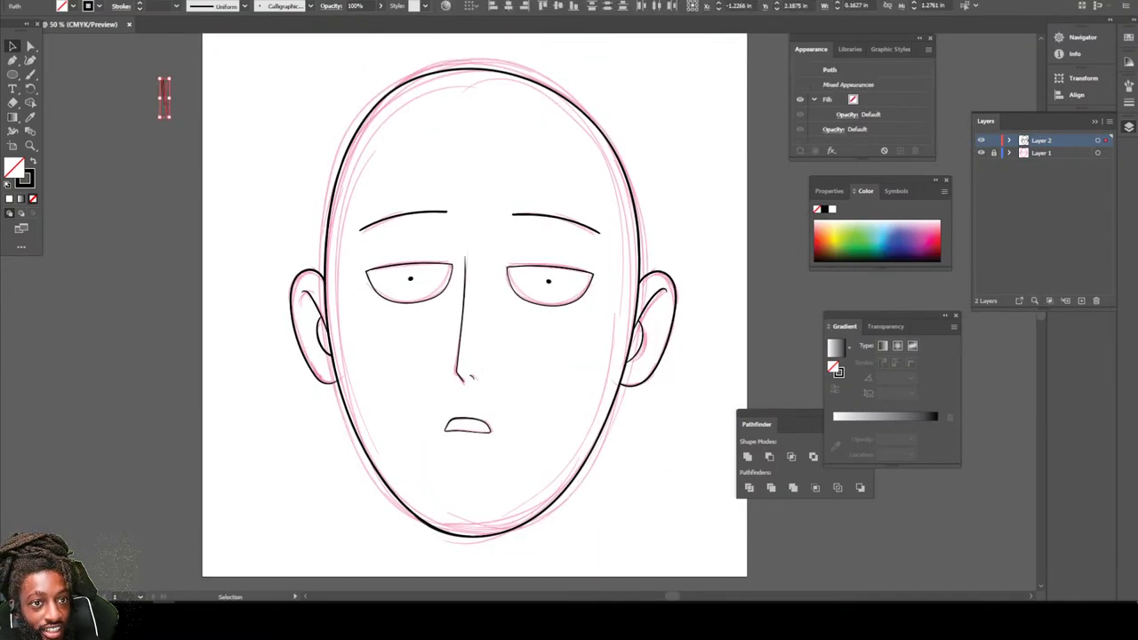
pyautogui.press('Delete')
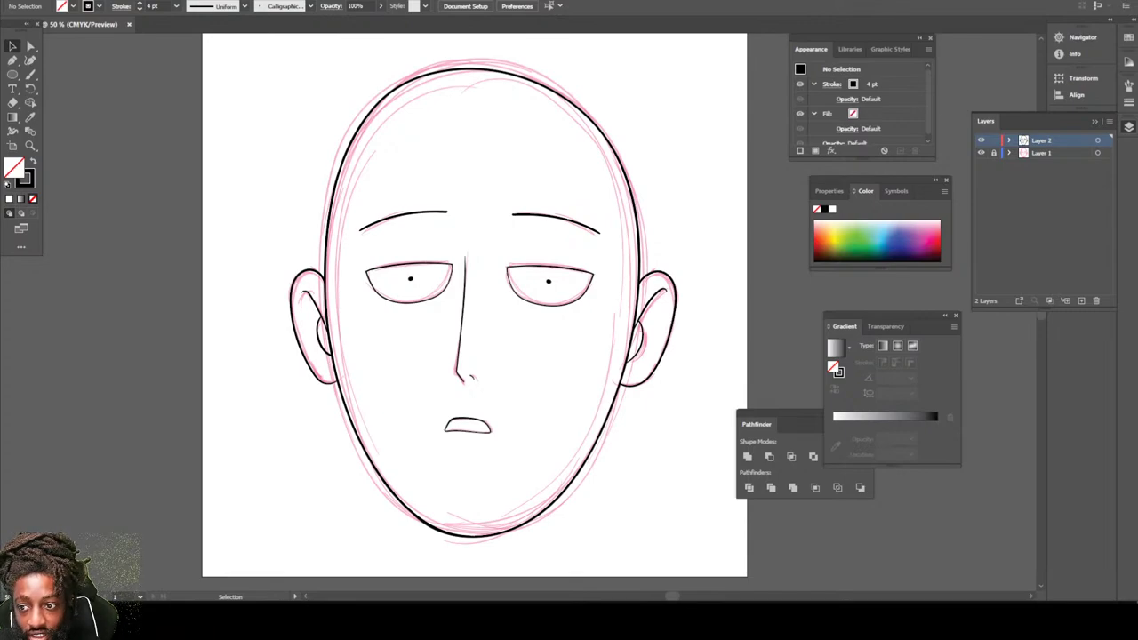
pyautogui.click(981, 153)
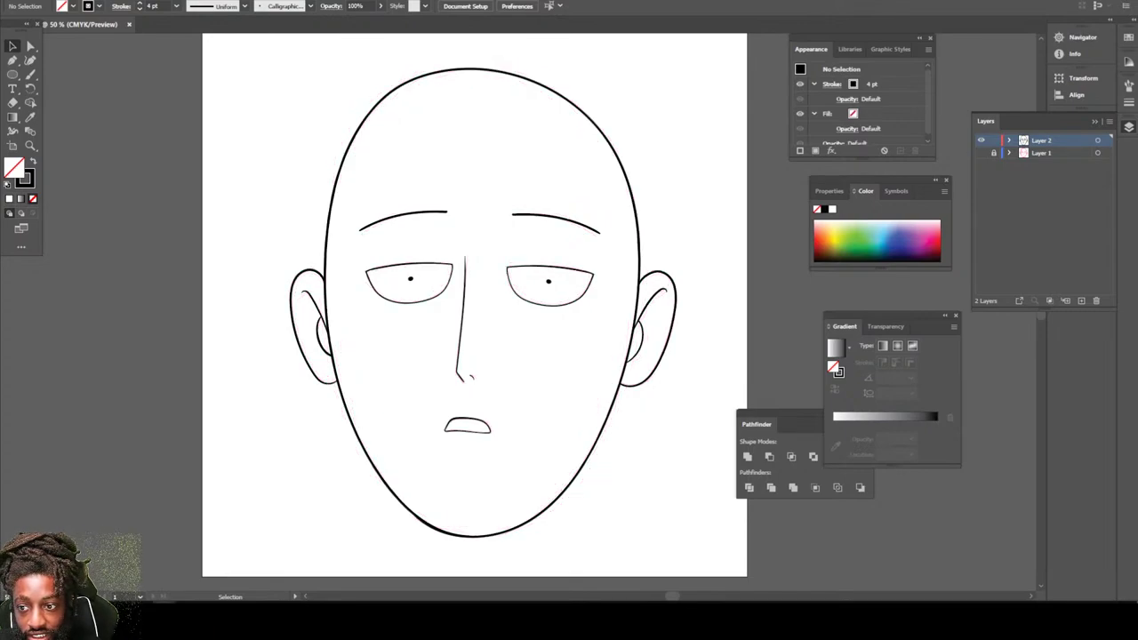
# Expand the appearance of all the face's line art and combine the resulting shapes with Pathfinder Merge.
pyautogui.moveTo(262, 93); pyautogui.dragTo(714, 548)
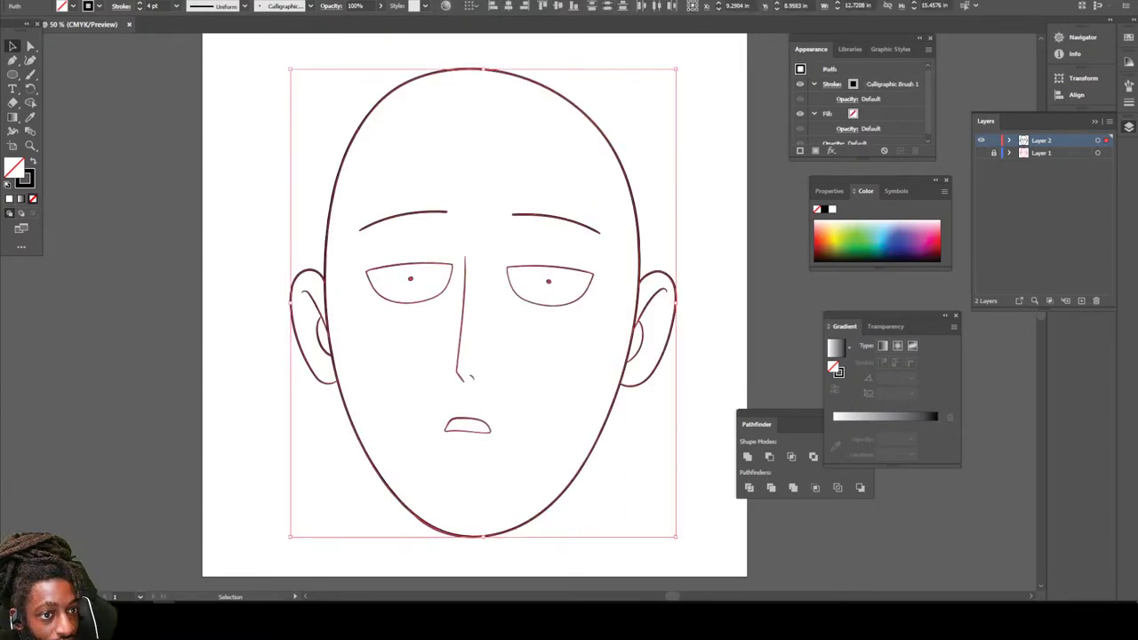
pyautogui.click(104, 1)
pyautogui.press('Return')
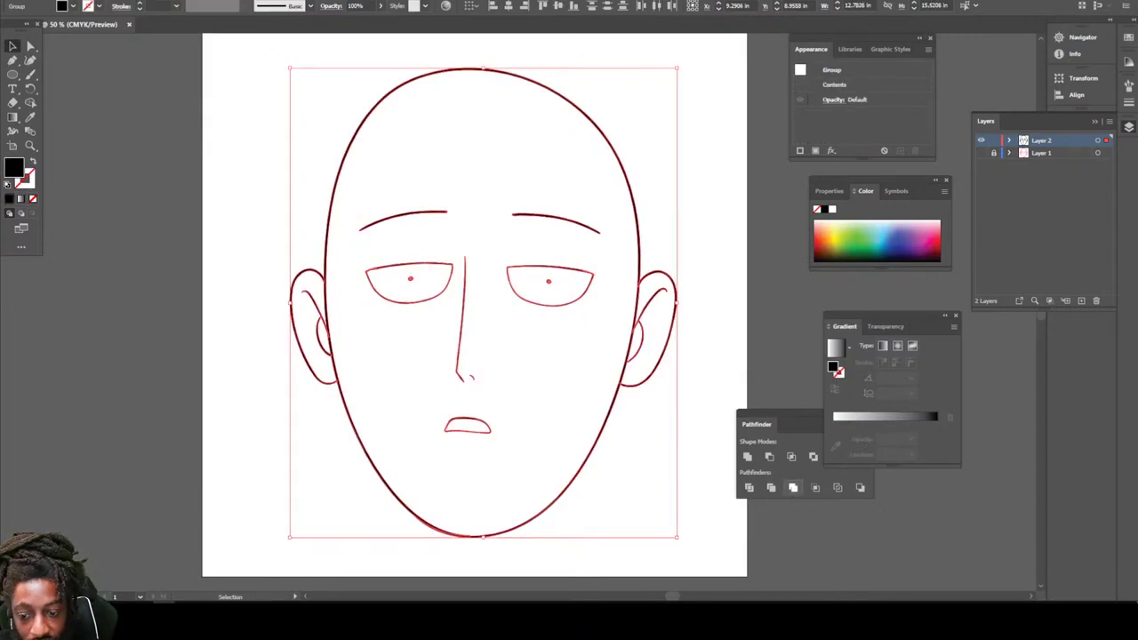
pyautogui.click(793, 488)
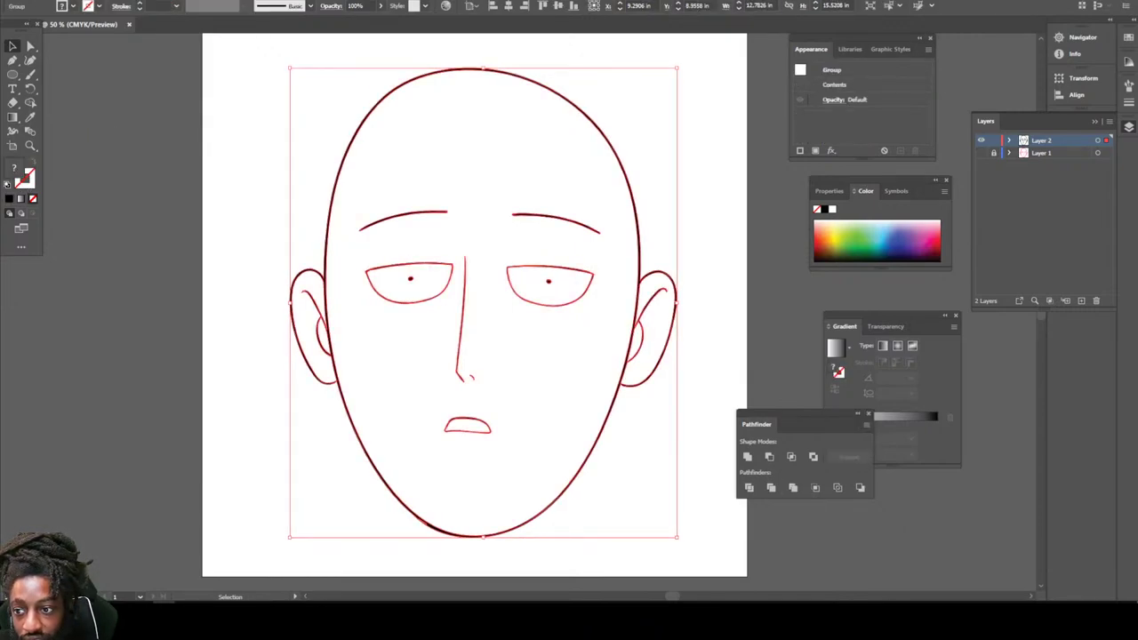
# Duplicate Layer 2, lock the copy and make the original Layer 2 active.
pyautogui.moveTo(1042, 140); pyautogui.dragTo(1081, 300)
pyautogui.click(994, 141)
pyautogui.click(1041, 153)
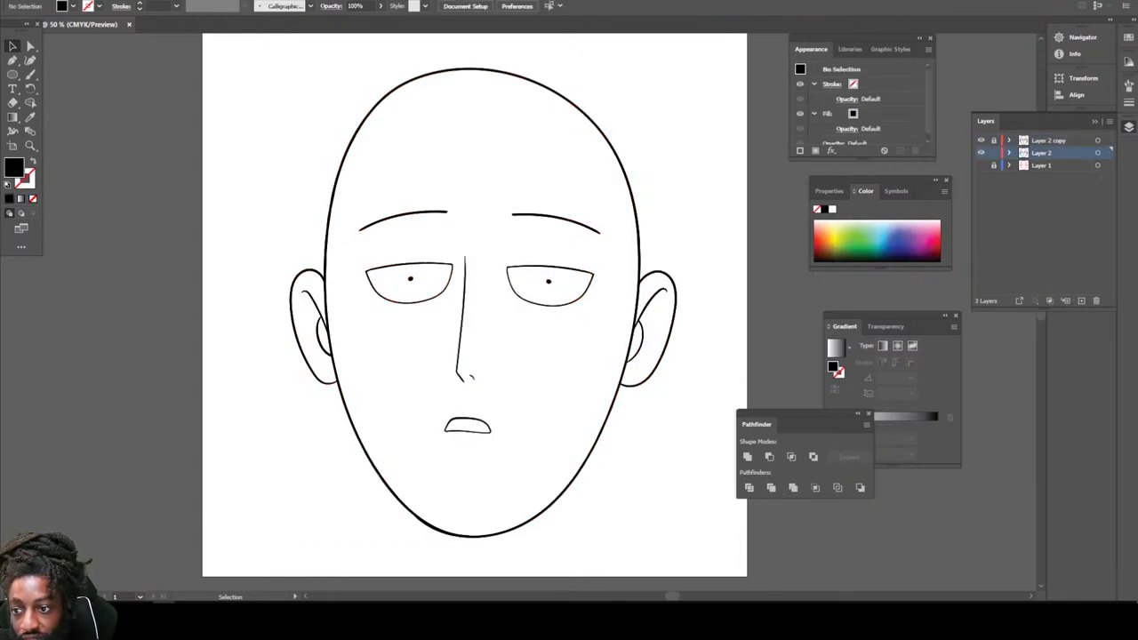
# Load the swatch library CHIWORLD SKIN TONES #1 from New folder inside pc files on drive G:.
pyautogui.click(1129, 37)
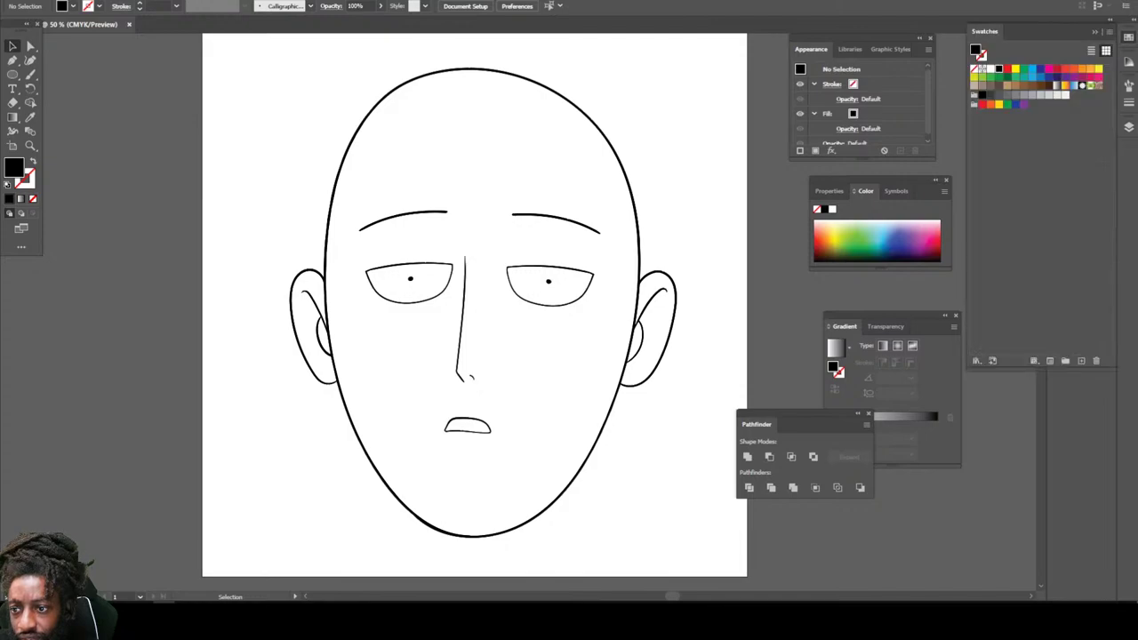
pyautogui.click(976, 360)
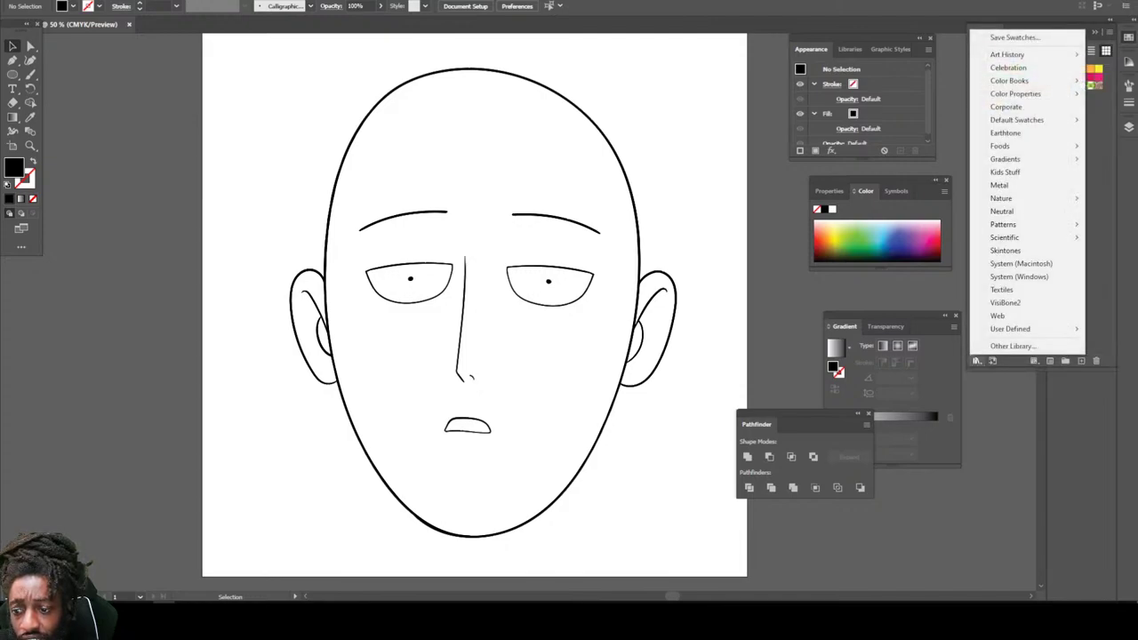
pyautogui.moveTo(1010, 329)
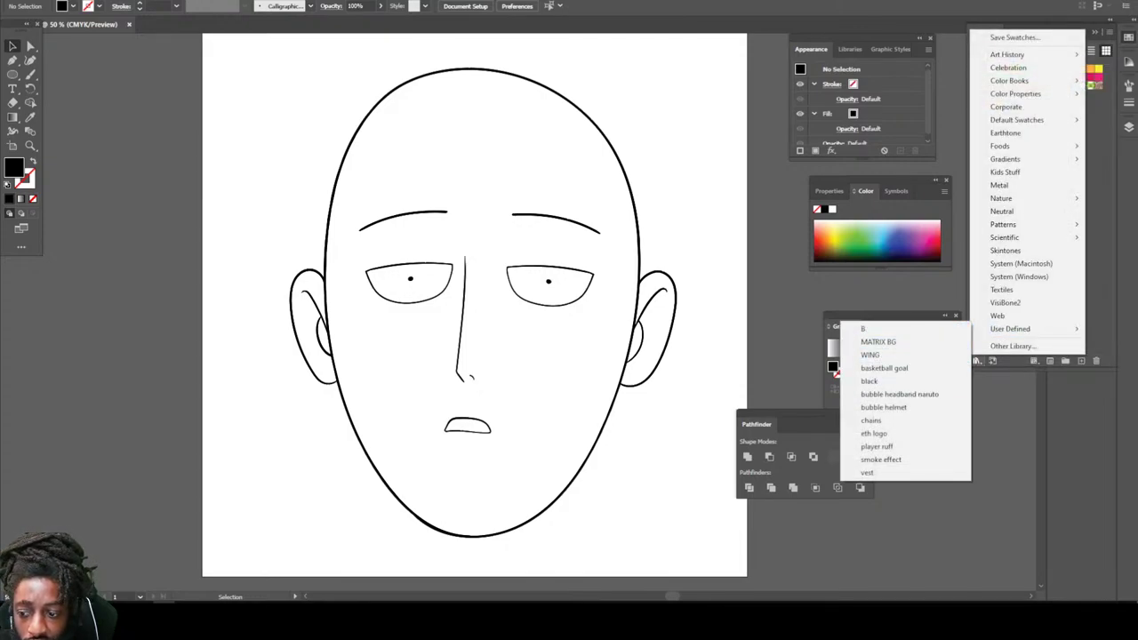
pyautogui.click(1012, 345)
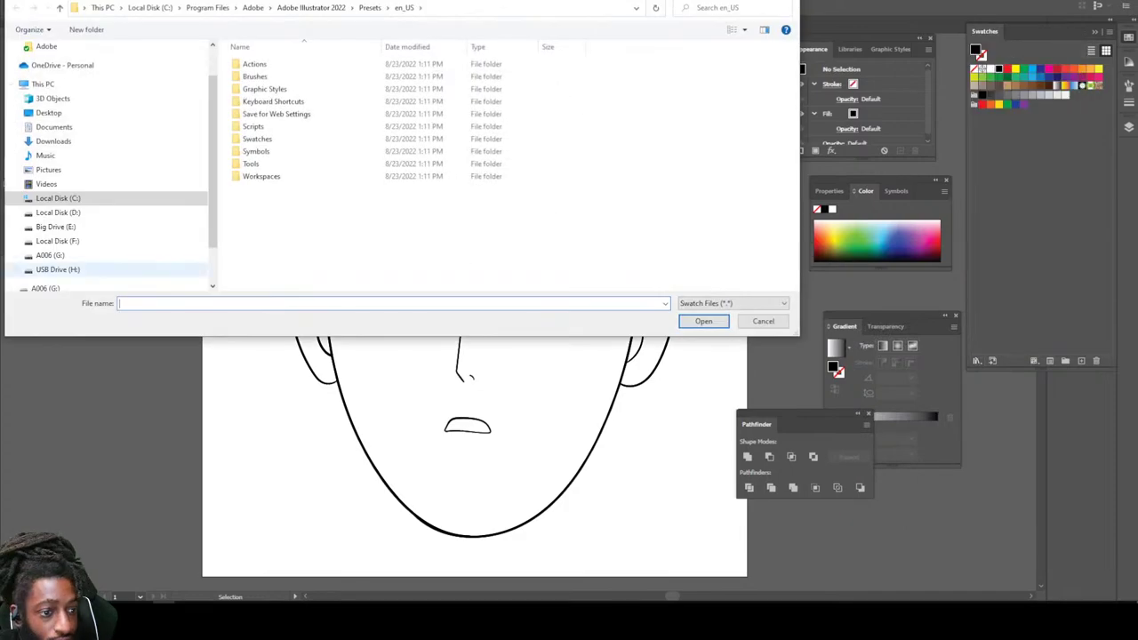
pyautogui.click(49, 255)
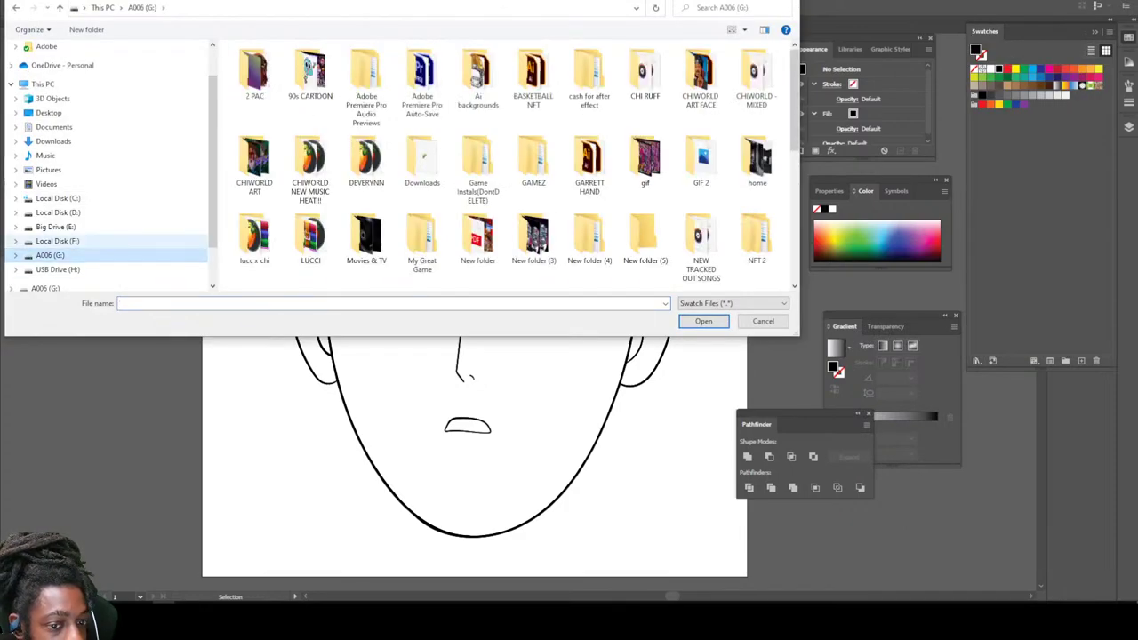
pyautogui.scroll(-2, 391, 160)
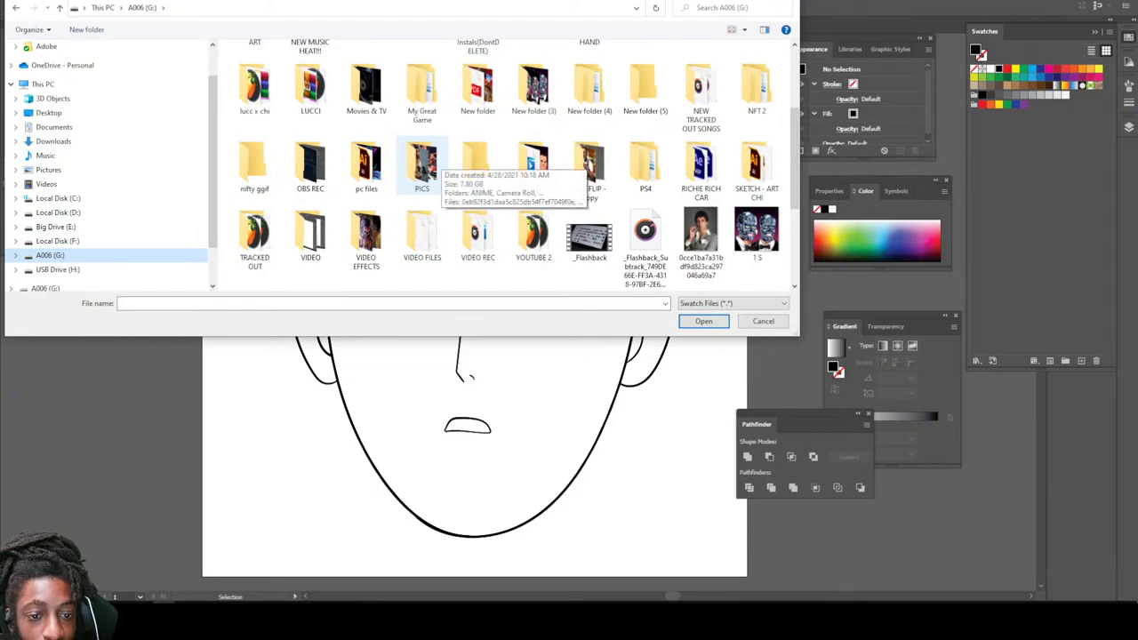
pyautogui.doubleClick(366, 165)
pyautogui.scroll(-6, 401, 164)
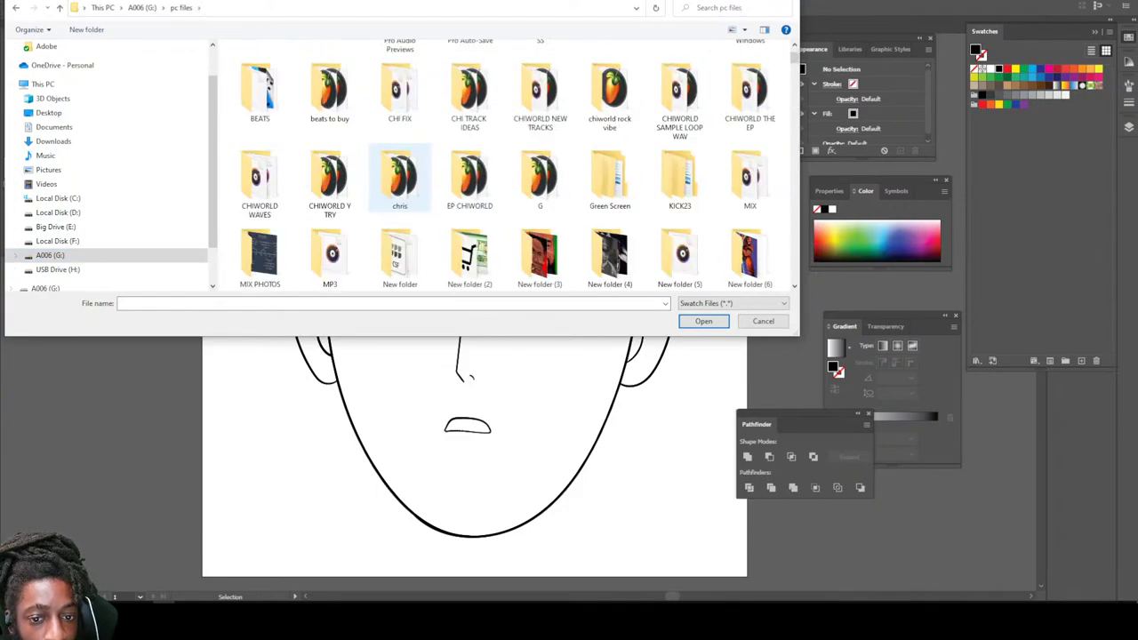
pyautogui.doubleClick(399, 160)
pyautogui.click(284, 76)
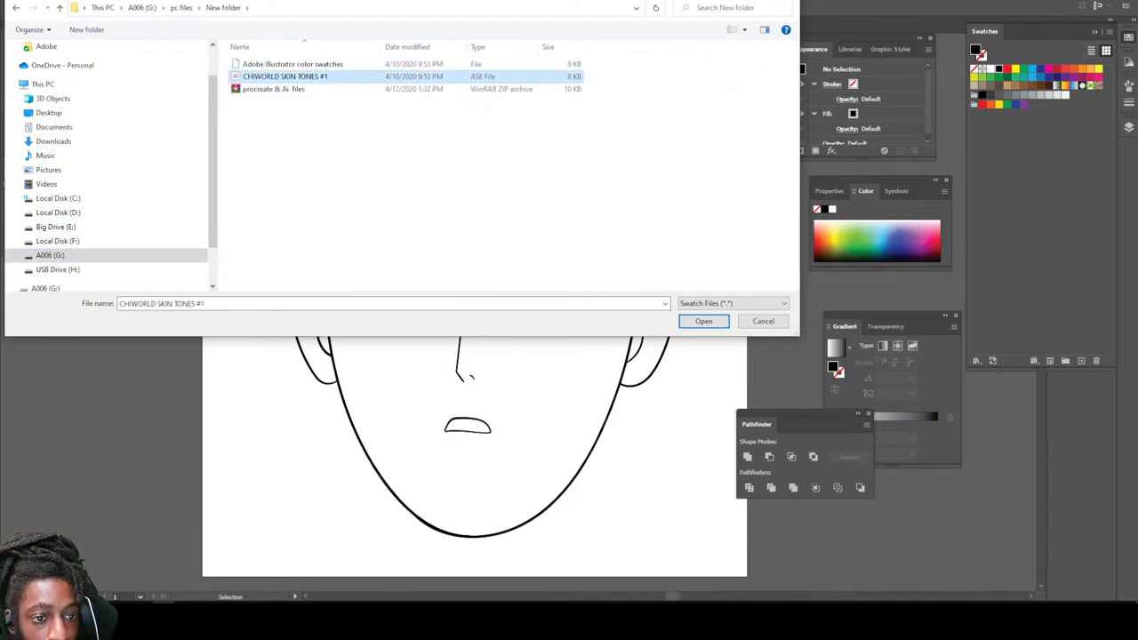
pyautogui.doubleClick(285, 76)
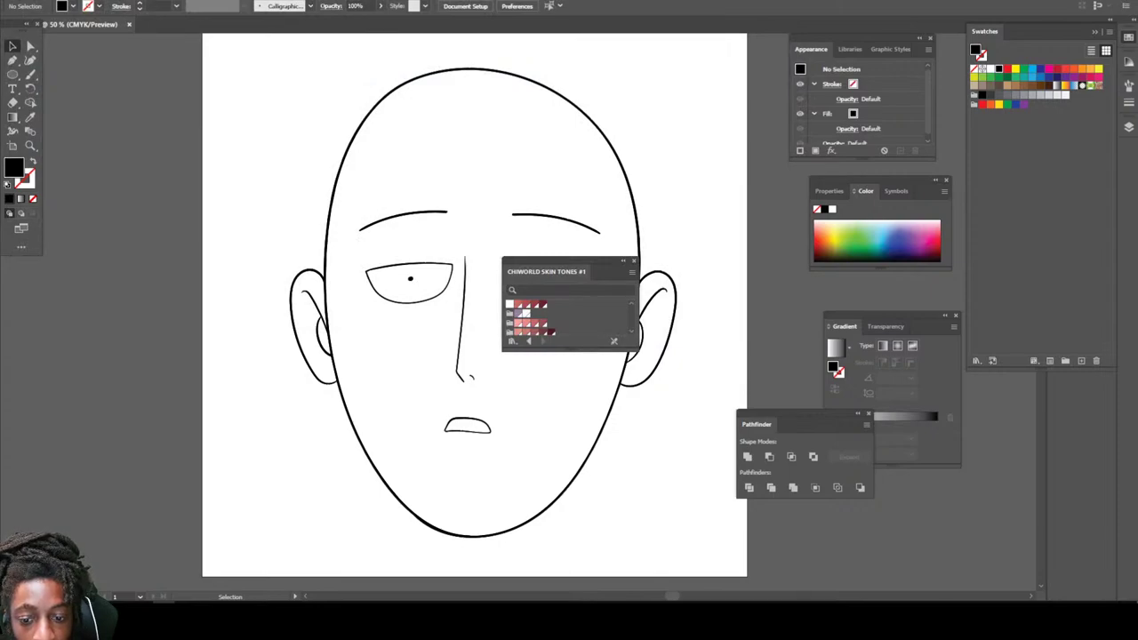
# Take a light peach from the loaded skin tone library as the fill and lighten it to FFD5BD.
pyautogui.moveTo(639, 351); pyautogui.dragTo(744, 538)
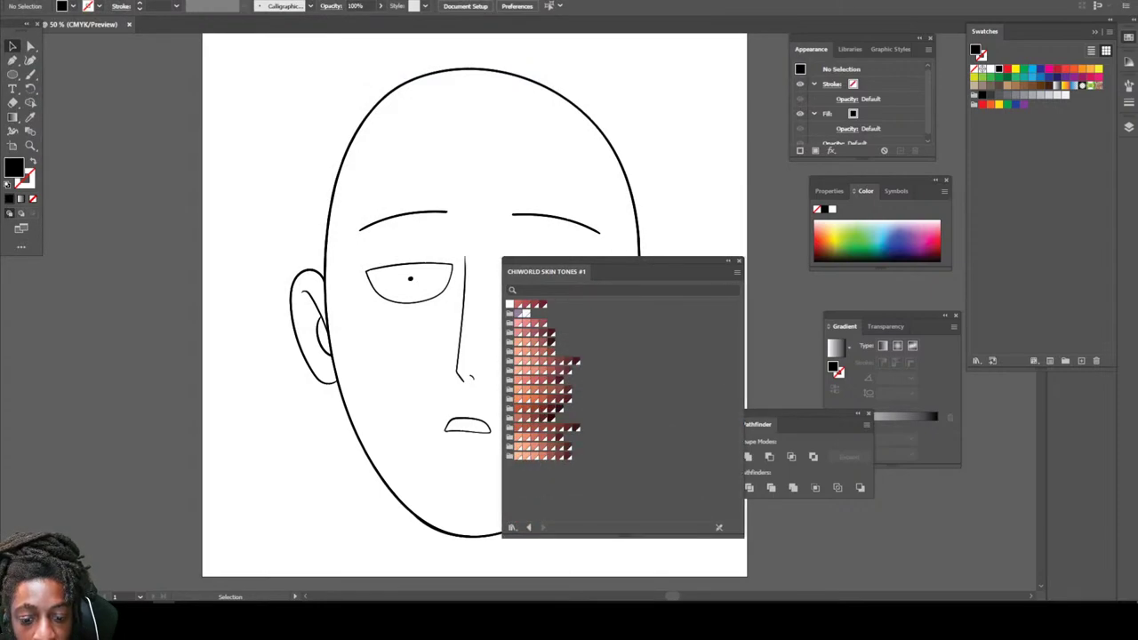
pyautogui.moveTo(640, 271); pyautogui.dragTo(831, 251)
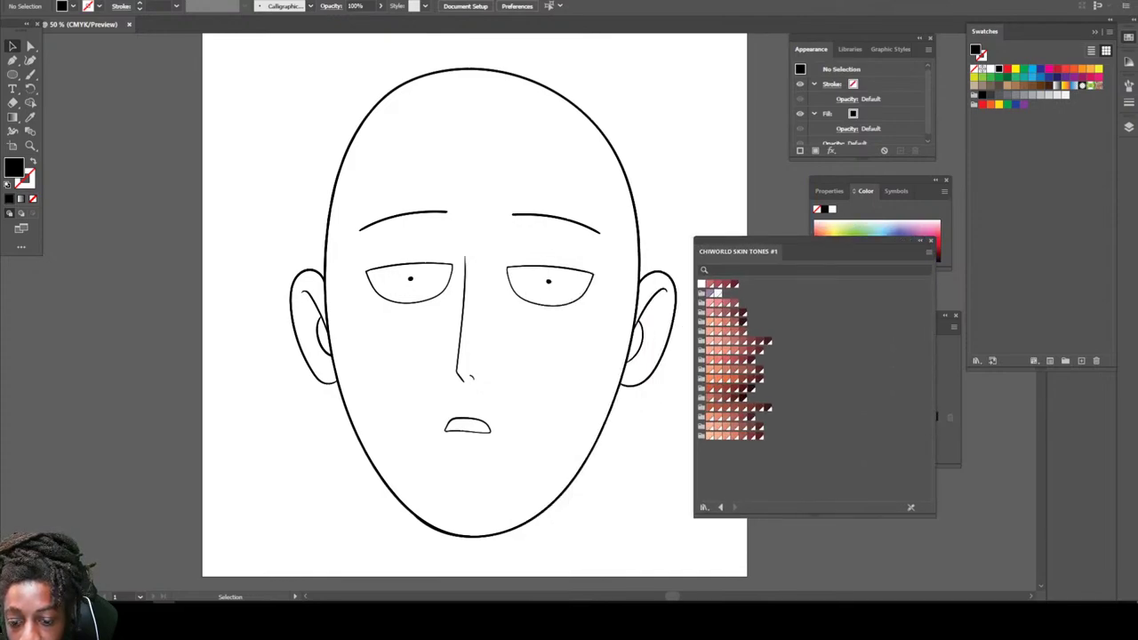
pyautogui.click(710, 434)
pyautogui.doubleClick(14, 168)
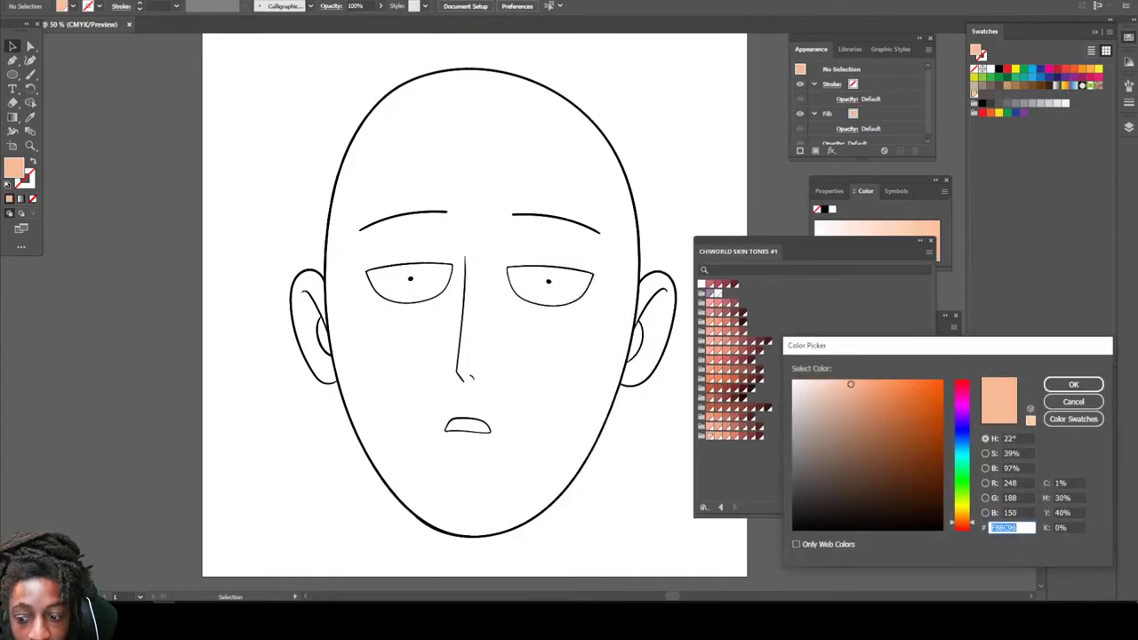
pyautogui.write('FCCCB1')
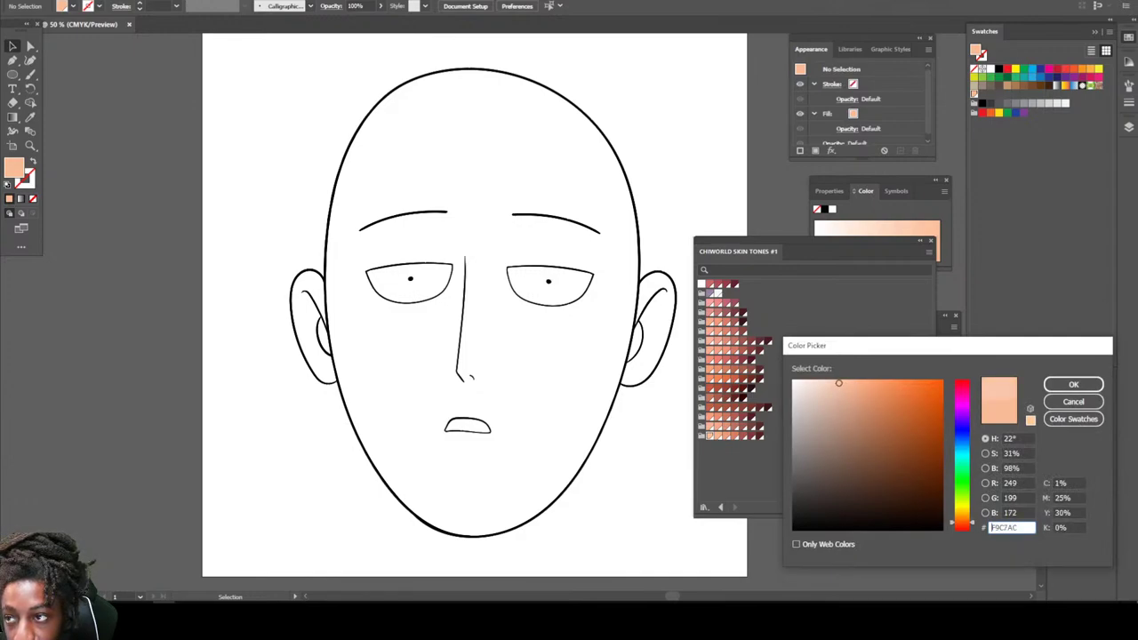
pyautogui.moveTo(837, 382); pyautogui.dragTo(832, 379)
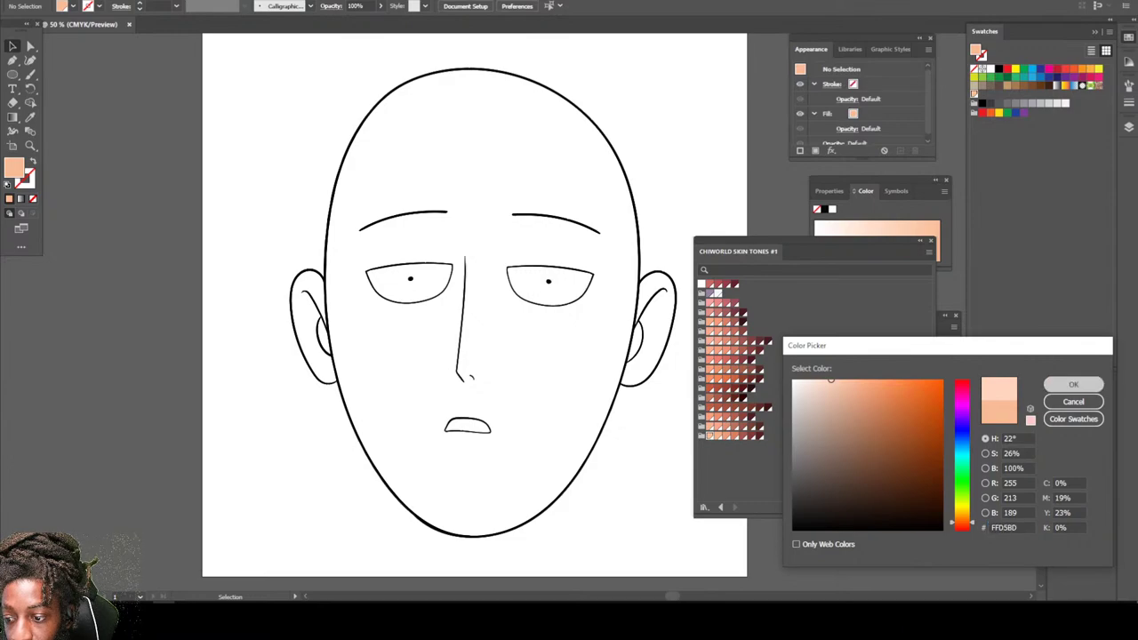
pyautogui.press('Return')
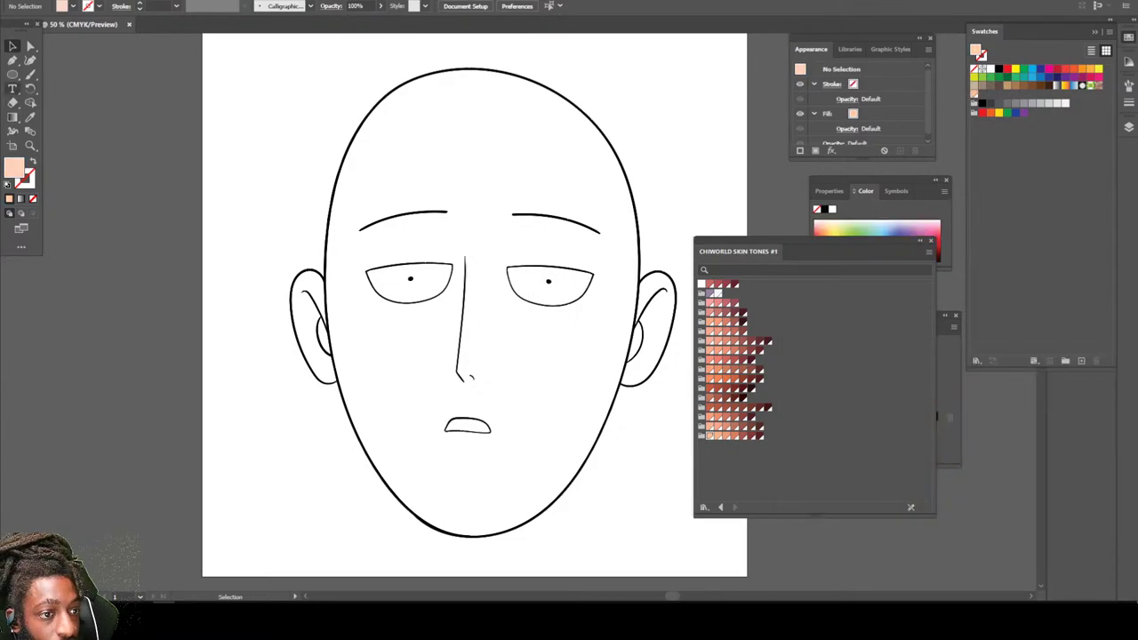
# Draw a peach rectangle about 15.02 by 16.55 in covering the whole face and ears, and send it backward in the stacking order.
pyautogui.moveTo(12, 75); pyautogui.dragTo(71, 75)
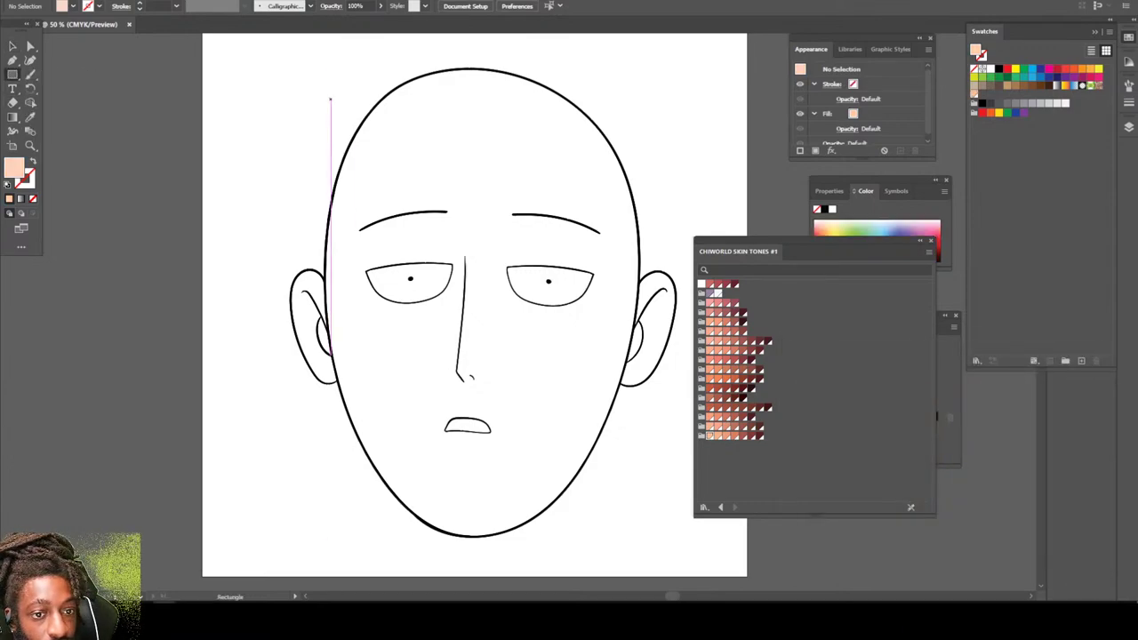
pyautogui.moveTo(256, 60); pyautogui.dragTo(711, 560)
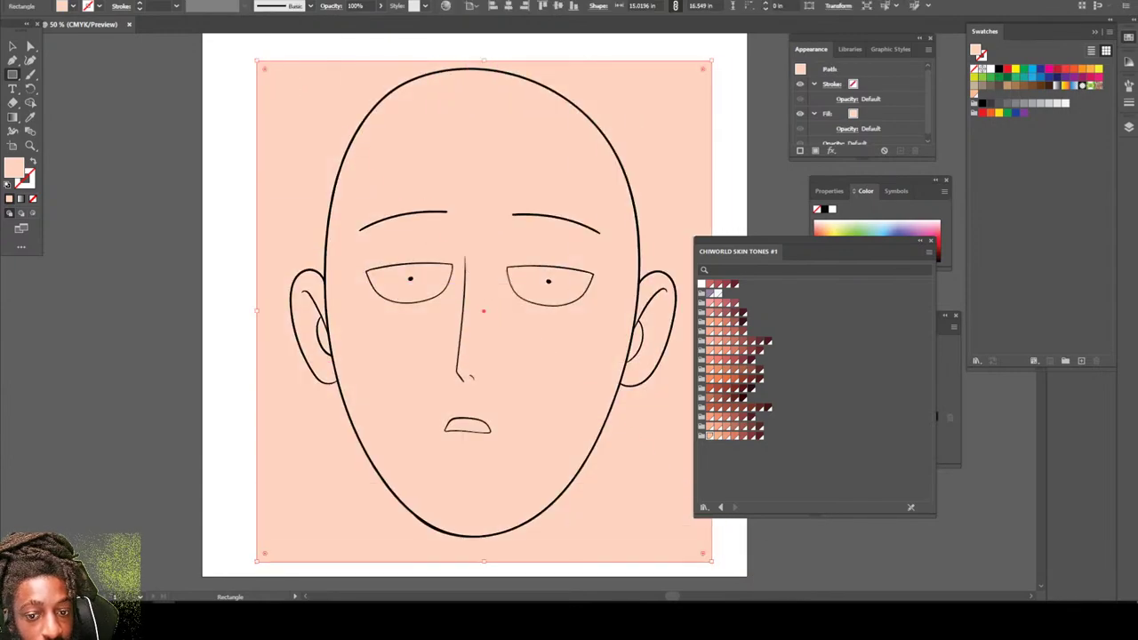
pyautogui.click(12, 45)
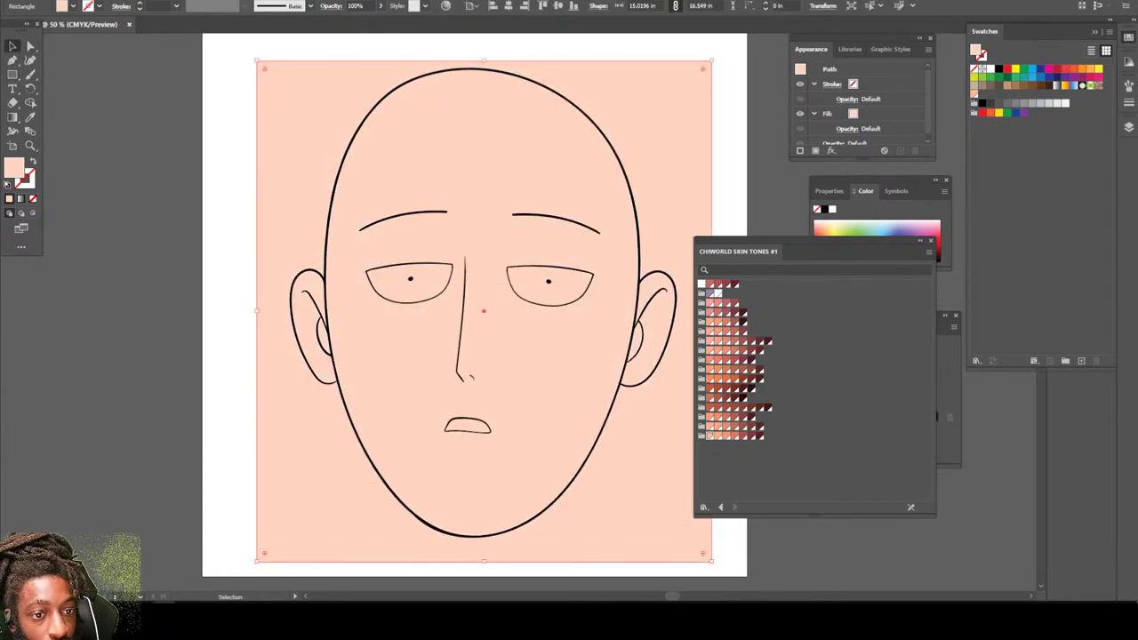
pyautogui.rightClick(290, 135)
pyautogui.moveTo(322, 406)
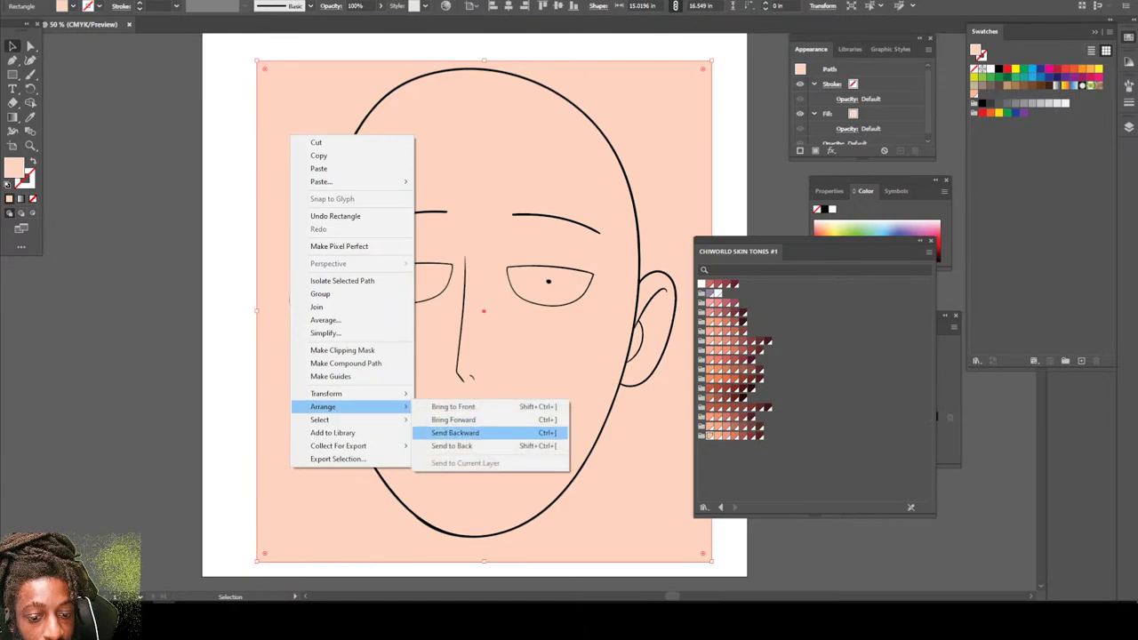
pyautogui.click(454, 433)
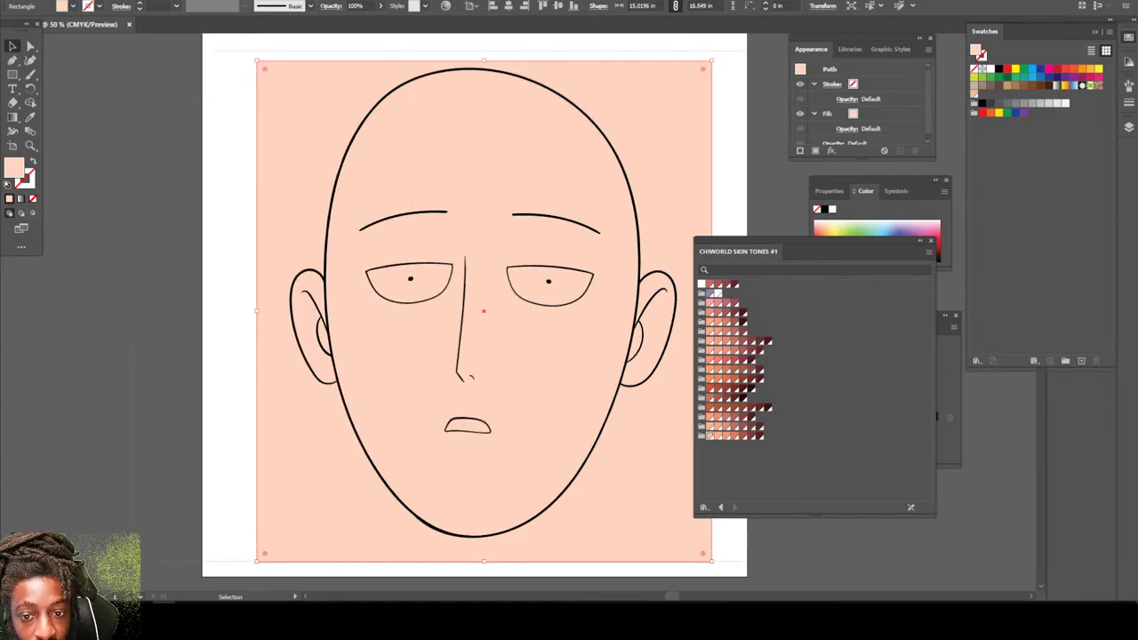
# Select the peach rectangle together with all the line art on Layer 2 and combine them with Pathfinder Merge.
pyautogui.hotkey('ctrl', 'a')
pyautogui.hotkey('ctrl', 'F9')
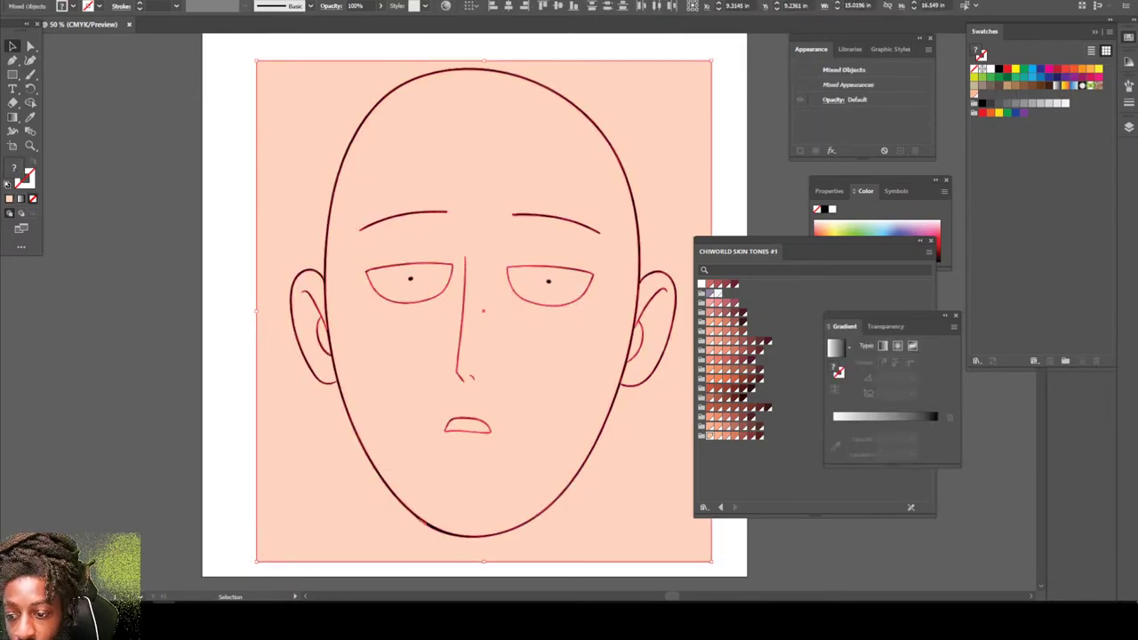
pyautogui.click(1128, 126)
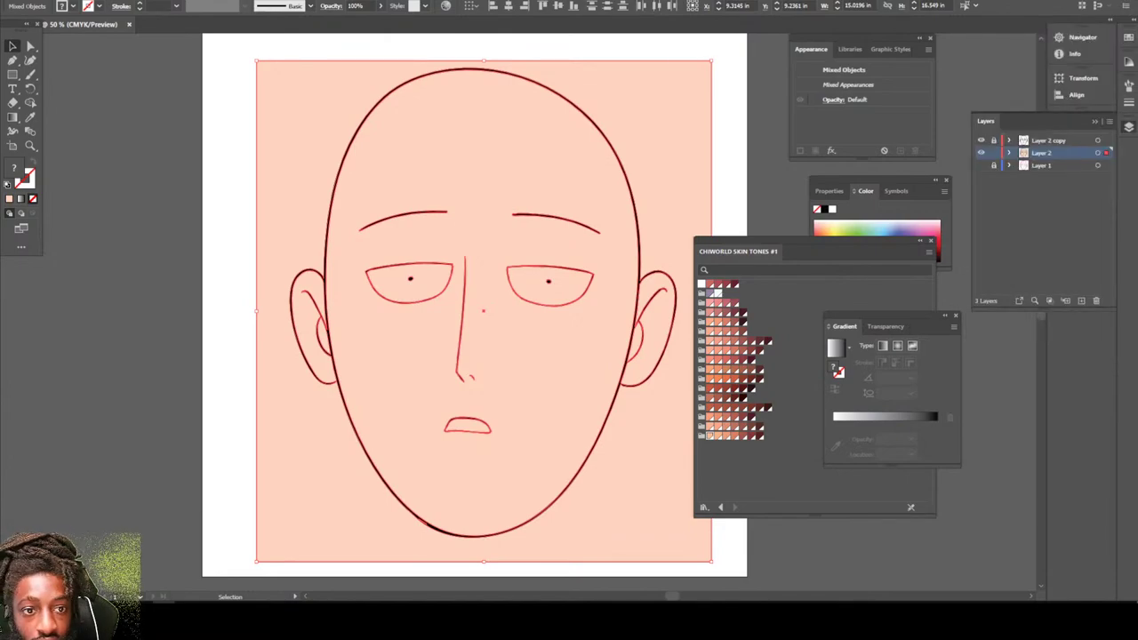
pyautogui.click(272, 1)
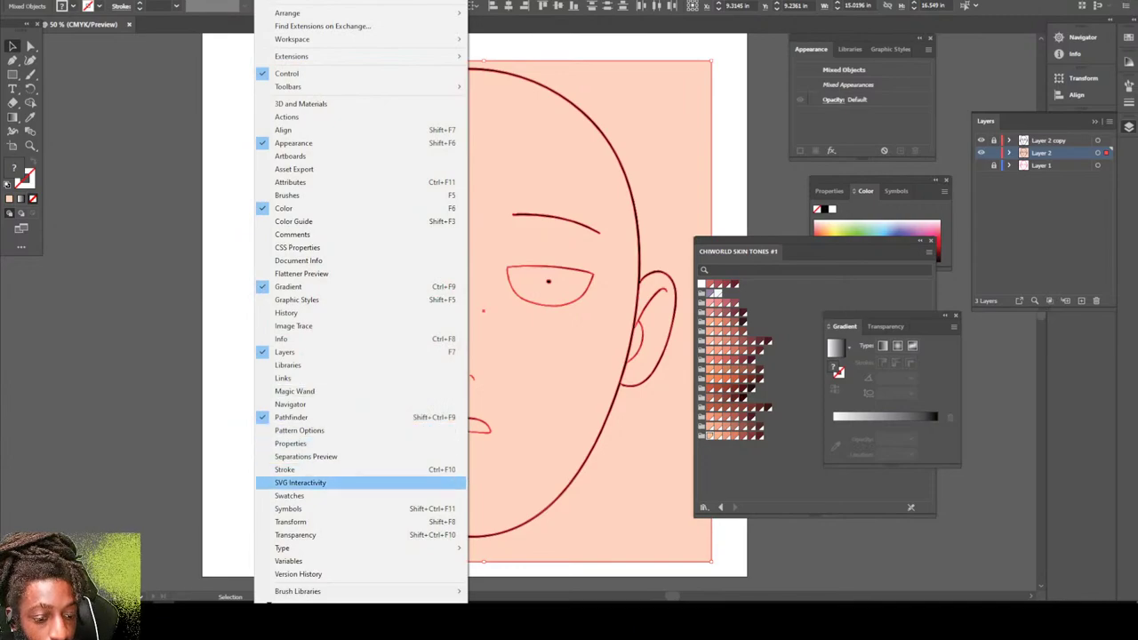
pyautogui.press('Up')
pyautogui.press('Return')
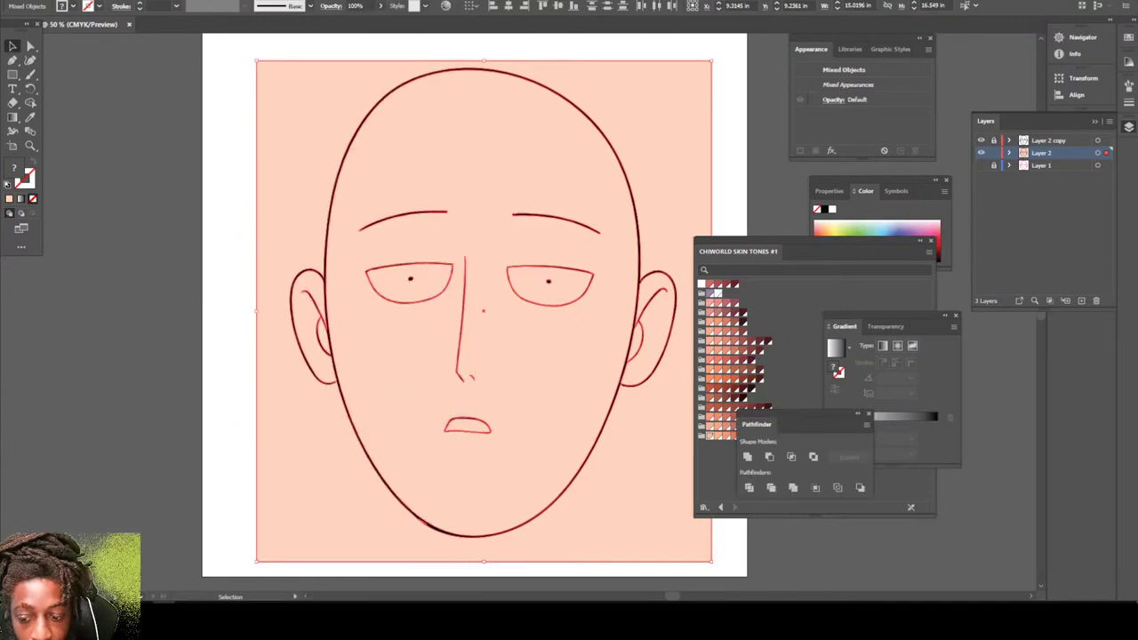
# Isolate the merged group and delete the peach background area outside the head and ears.
pyautogui.rightClick(627, 203)
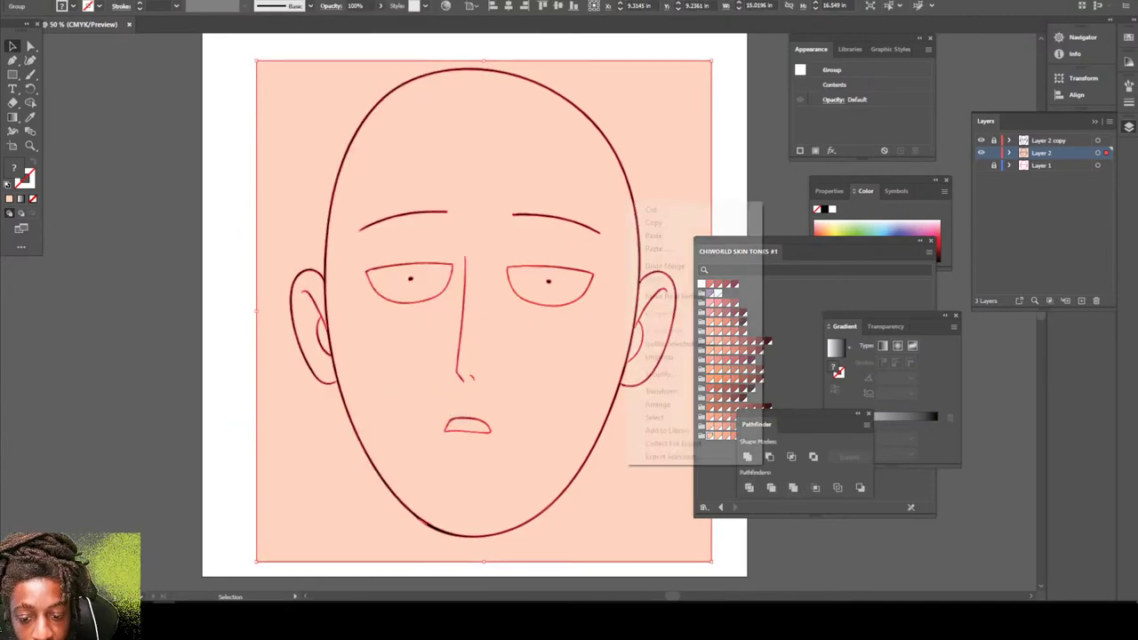
pyautogui.click(680, 344)
pyautogui.click(682, 345)
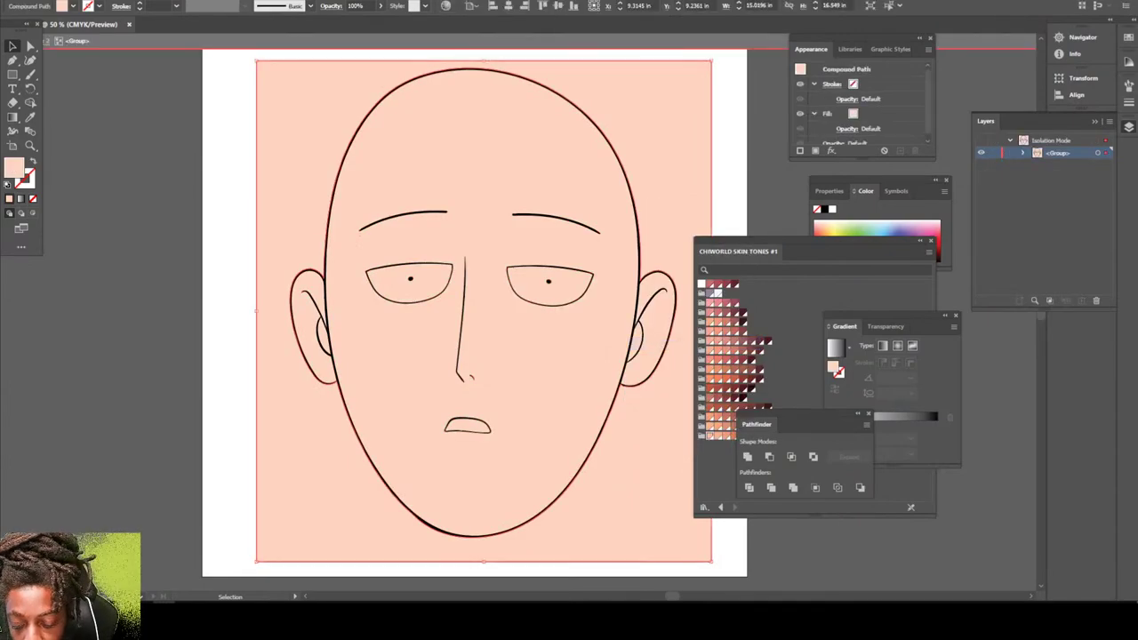
pyautogui.press('Delete')
# Fill the mouth shape with the pink swatch C=3 M=56 Y=35 K=0 from the skin tone library.
pyautogui.scroll(-2, 475, 315)
pyautogui.hotkey('ctrl', '+')
pyautogui.hotkey('ctrl', '+')
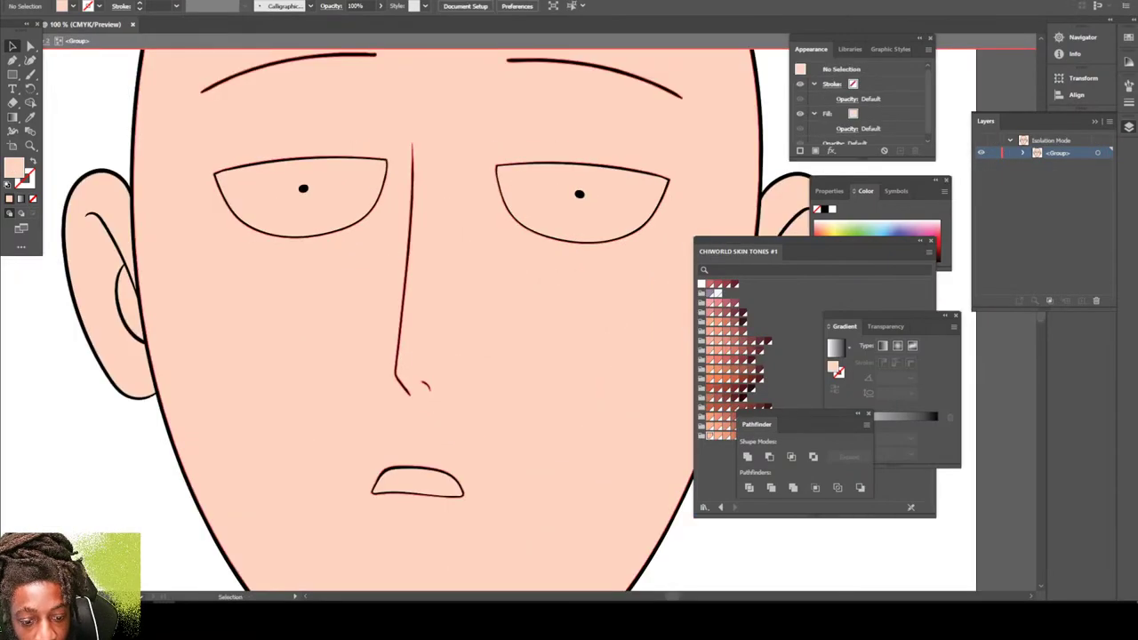
pyautogui.click(374, 488)
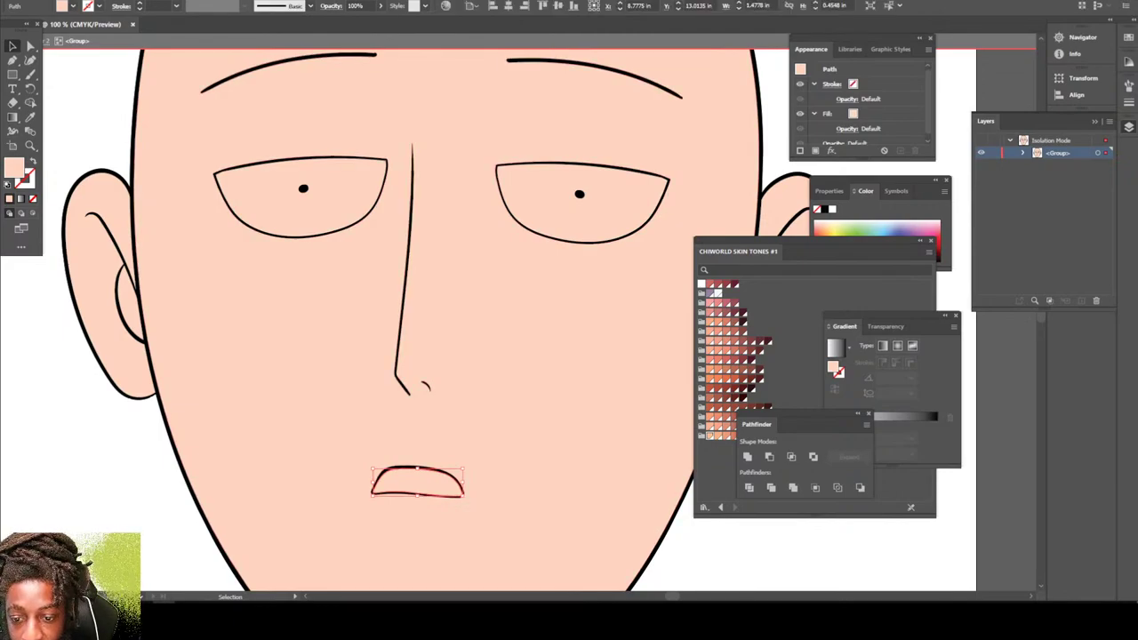
pyautogui.click(721, 367)
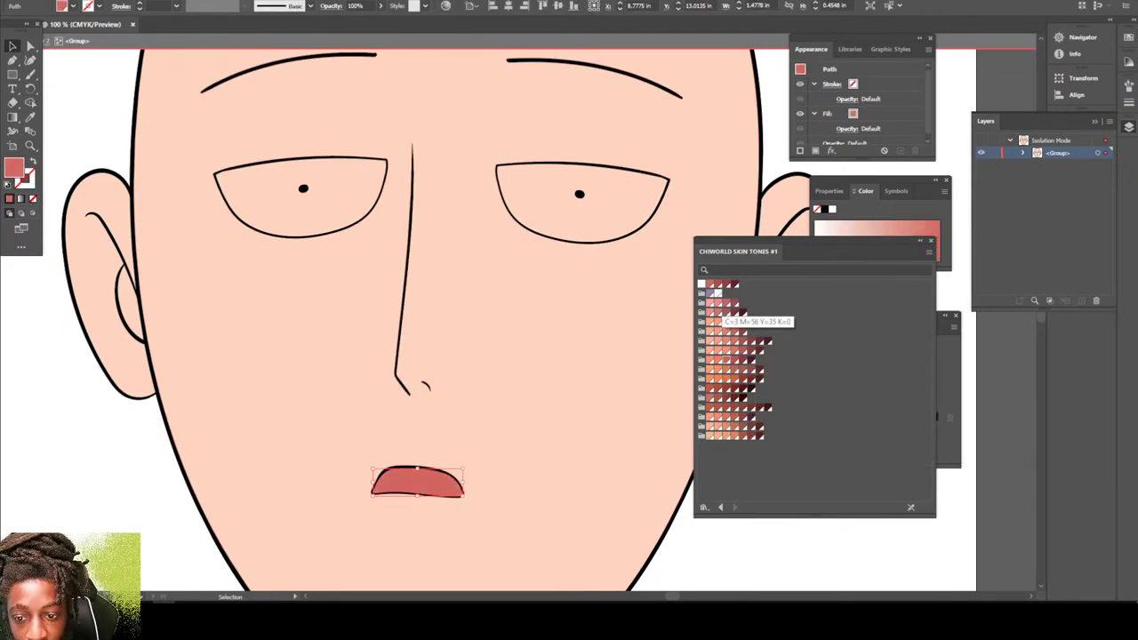
pyautogui.click(717, 303)
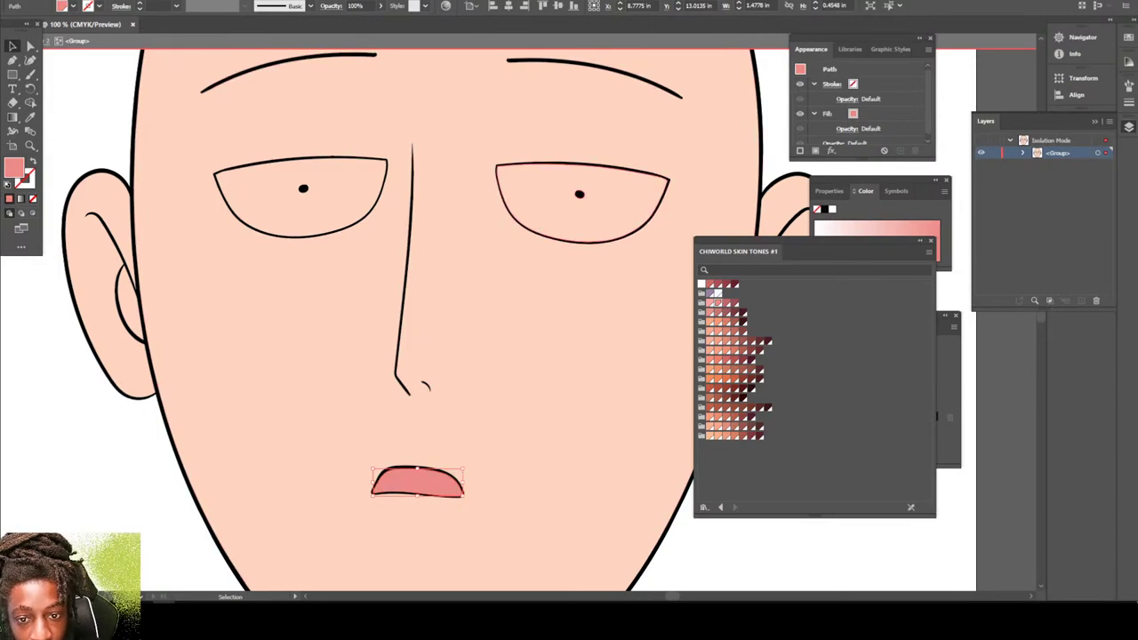
# Fill both eye shapes with the near-white swatch from the skin tone library and leave isolation mode.
pyautogui.click(582, 215)
pyautogui.keyDown('shift'); pyautogui.click(301, 213); pyautogui.keyUp('shift')
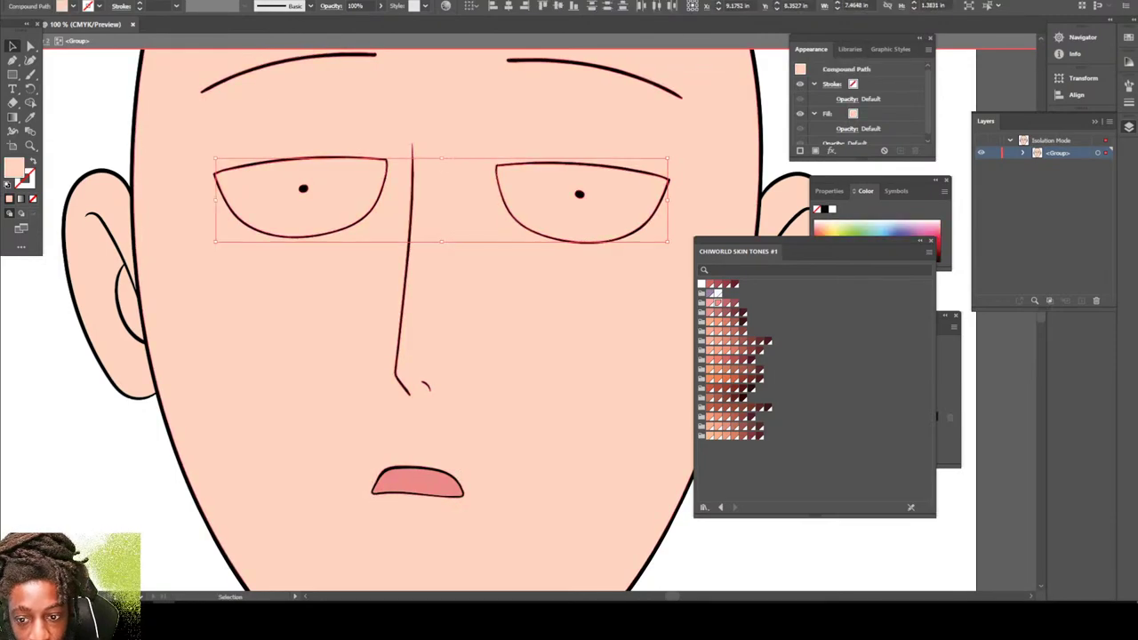
pyautogui.click(717, 293)
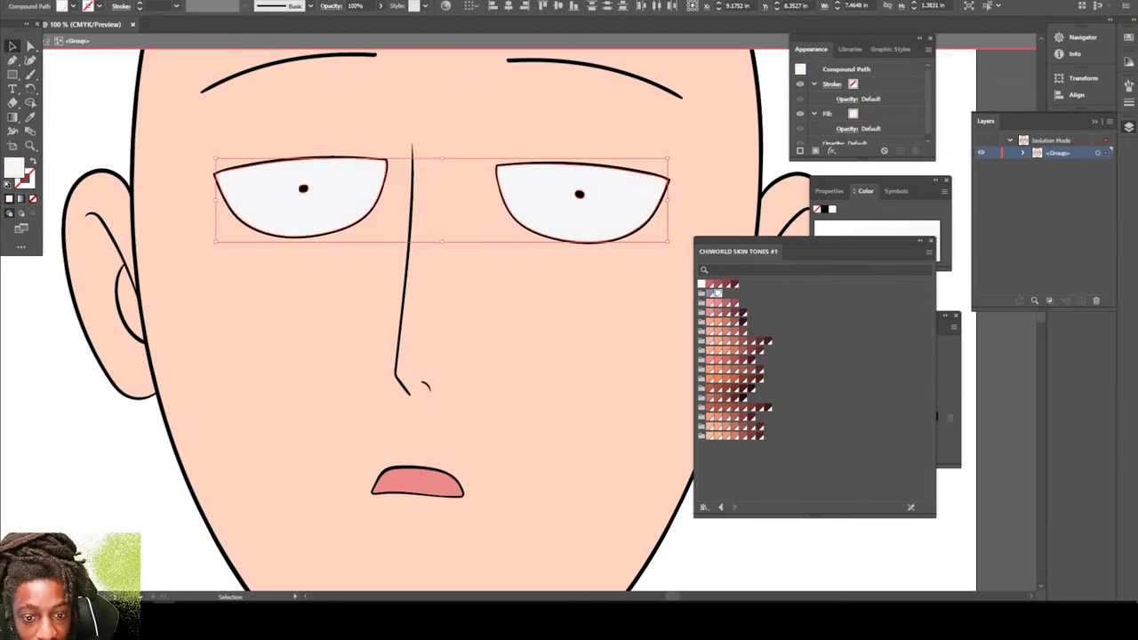
pyautogui.press('Escape')
# Duplicate Layer 2, add a new empty layer between the original and its copy, and lock these layers.
pyautogui.hotkey('ctrl', '-')
pyautogui.hotkey('ctrl', '-')
pyautogui.hotkey('ctrl', '-')
pyautogui.scroll(1, 489, 320)
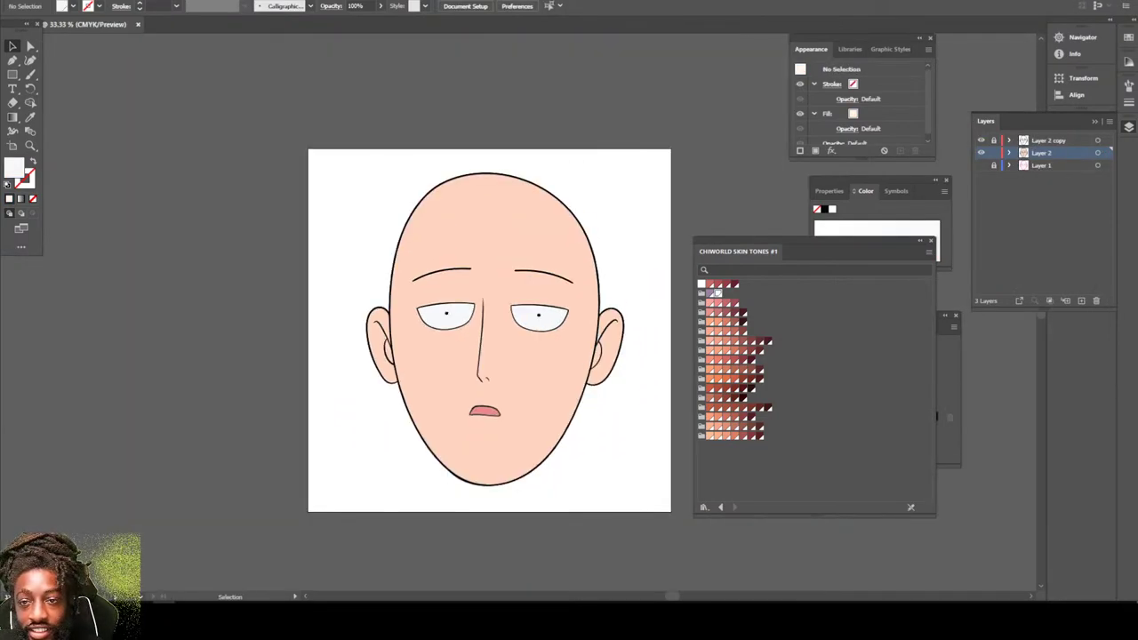
pyautogui.hotkey('ctrl', '+')
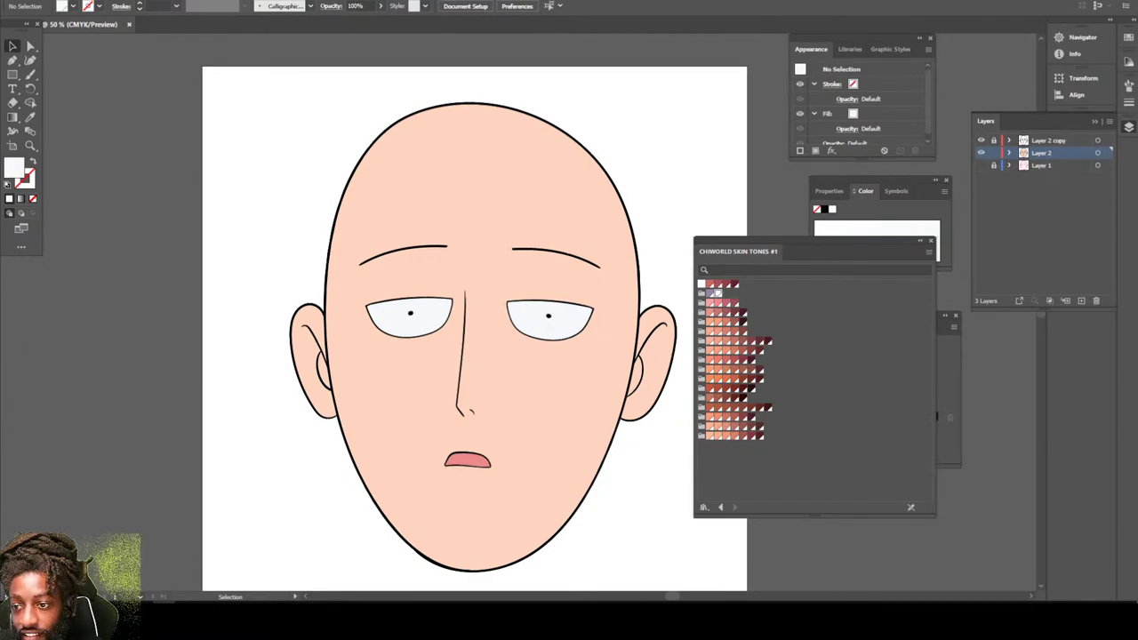
pyautogui.moveTo(1042, 153); pyautogui.dragTo(1081, 301)
pyautogui.click(1081, 300)
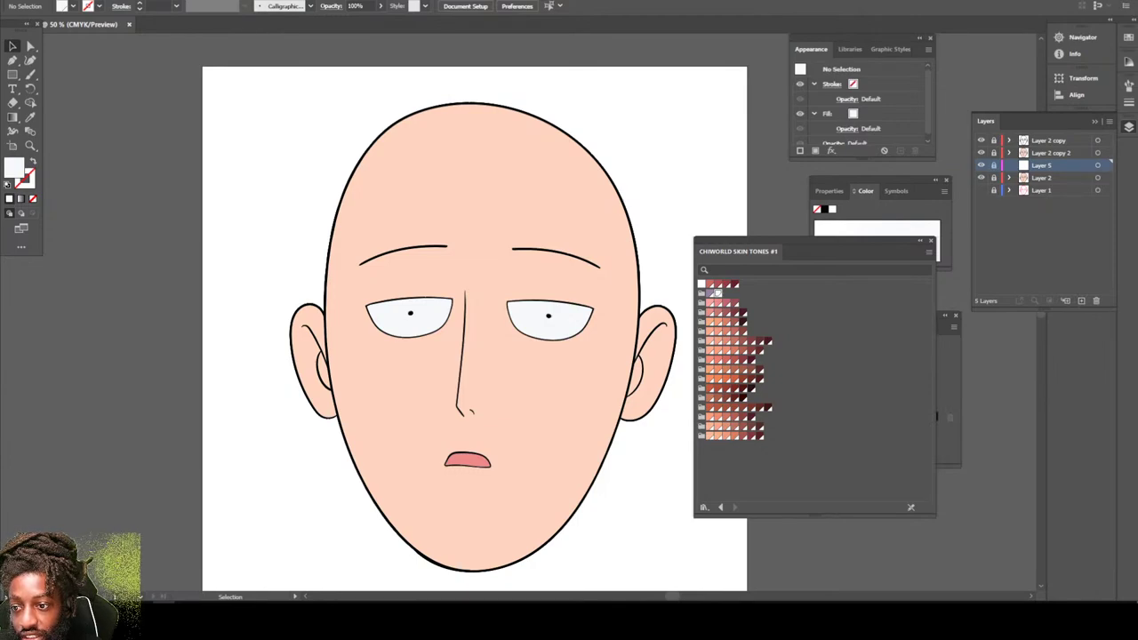
# Unlock Layer 2 copy 2, isolate its group and delete the skin-coloured face and ear fills, keeping the line art, eyes and mouth.
pyautogui.click(994, 152)
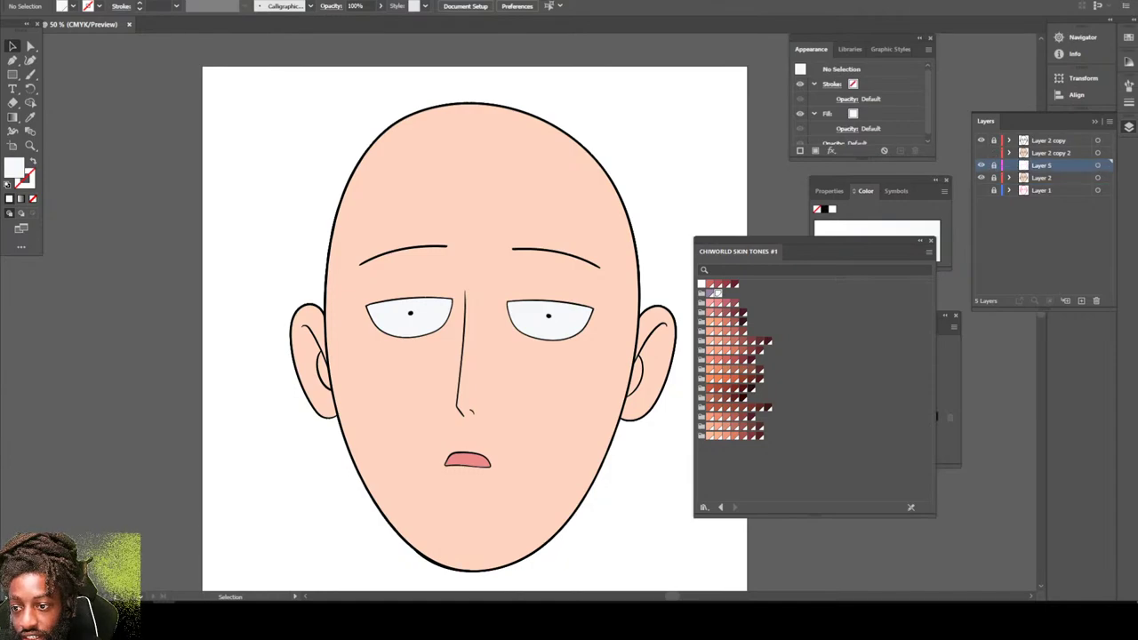
pyautogui.click(981, 153)
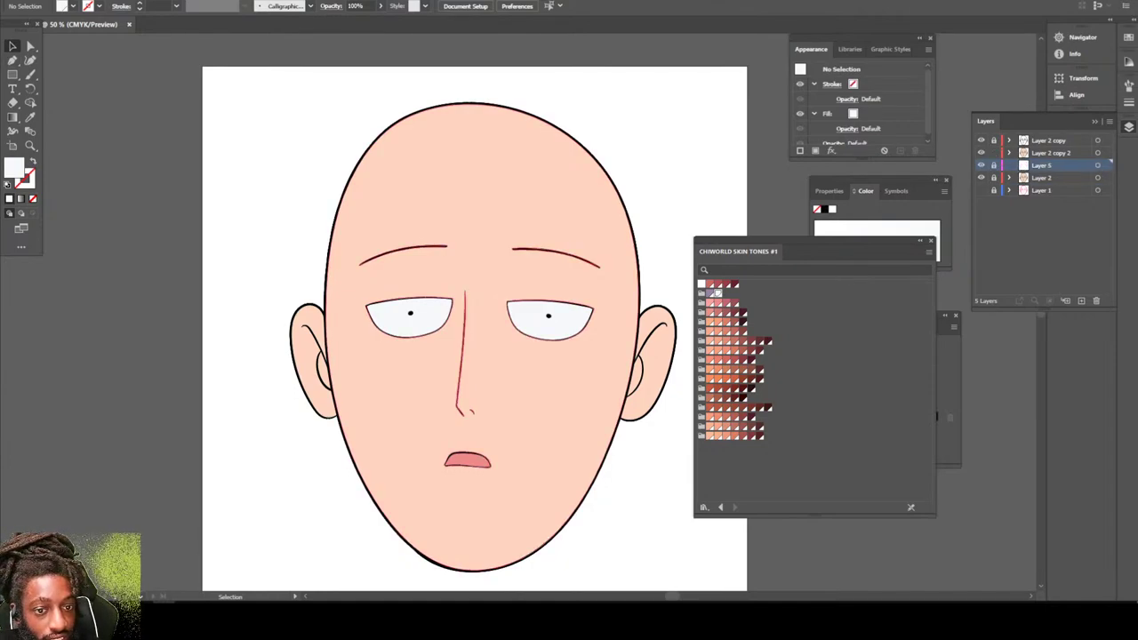
pyautogui.click(401, 206)
pyautogui.rightClick(401, 207)
pyautogui.click(455, 347)
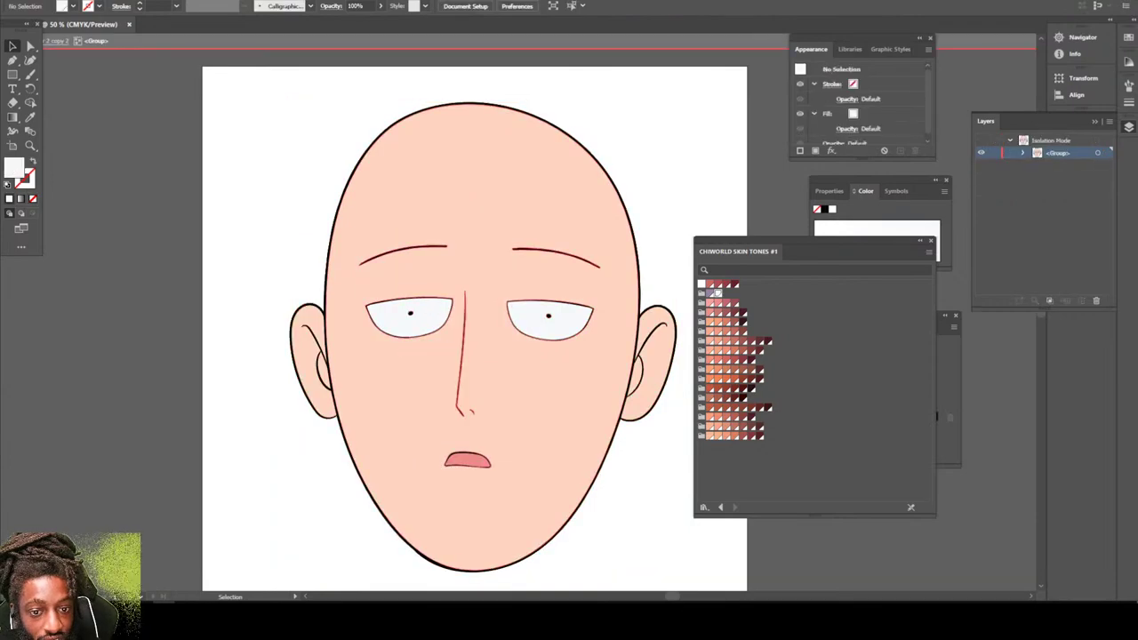
pyautogui.click(656, 354)
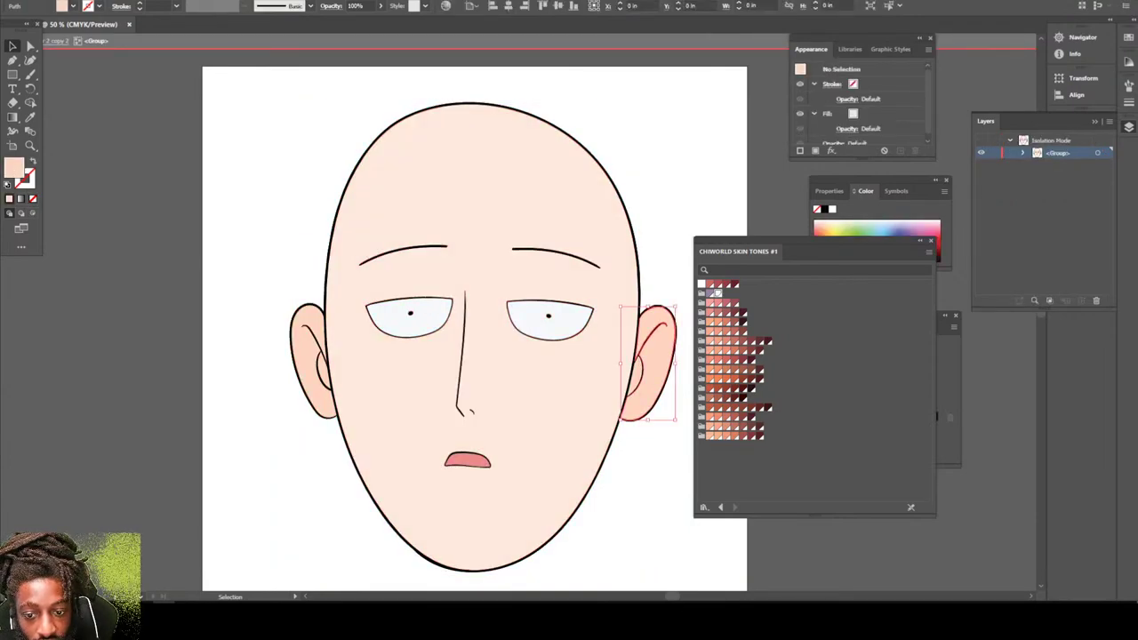
pyautogui.press('Delete')
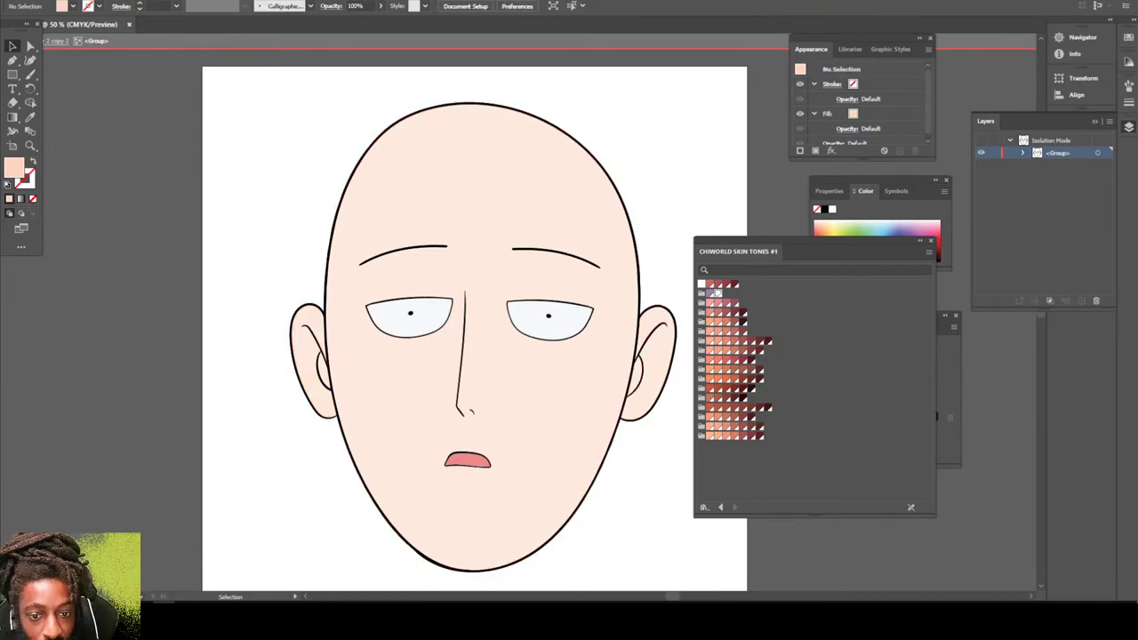
pyautogui.press('Escape')
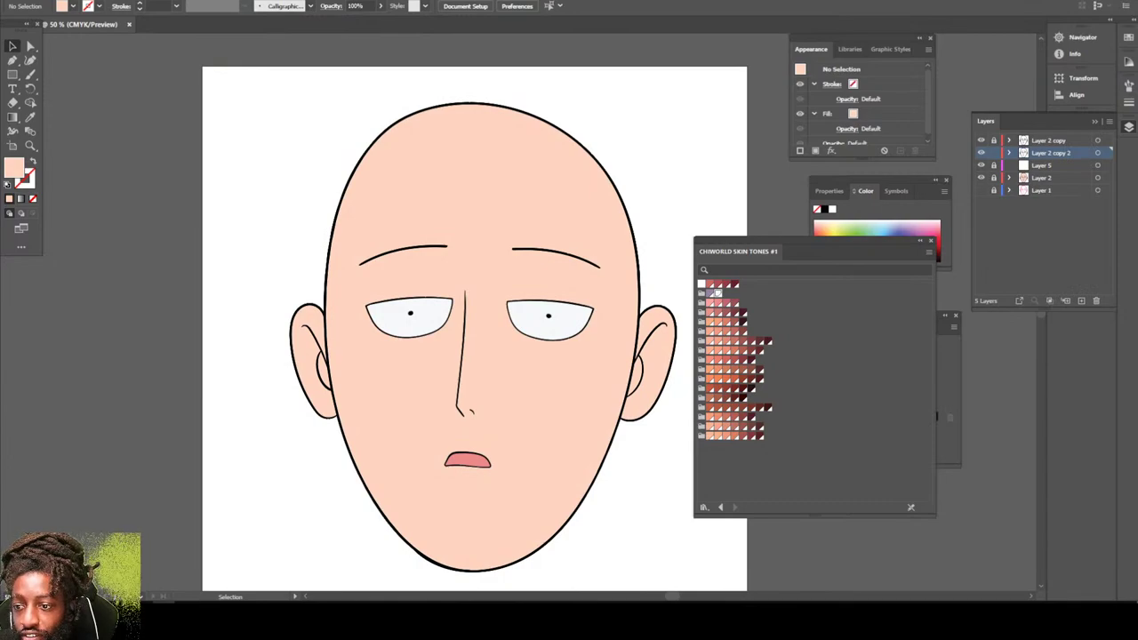
# Lock Layer 2 copy 2, unlock Layer 5 and make Layer 5 the active layer.
pyautogui.click(994, 153)
pyautogui.click(994, 165)
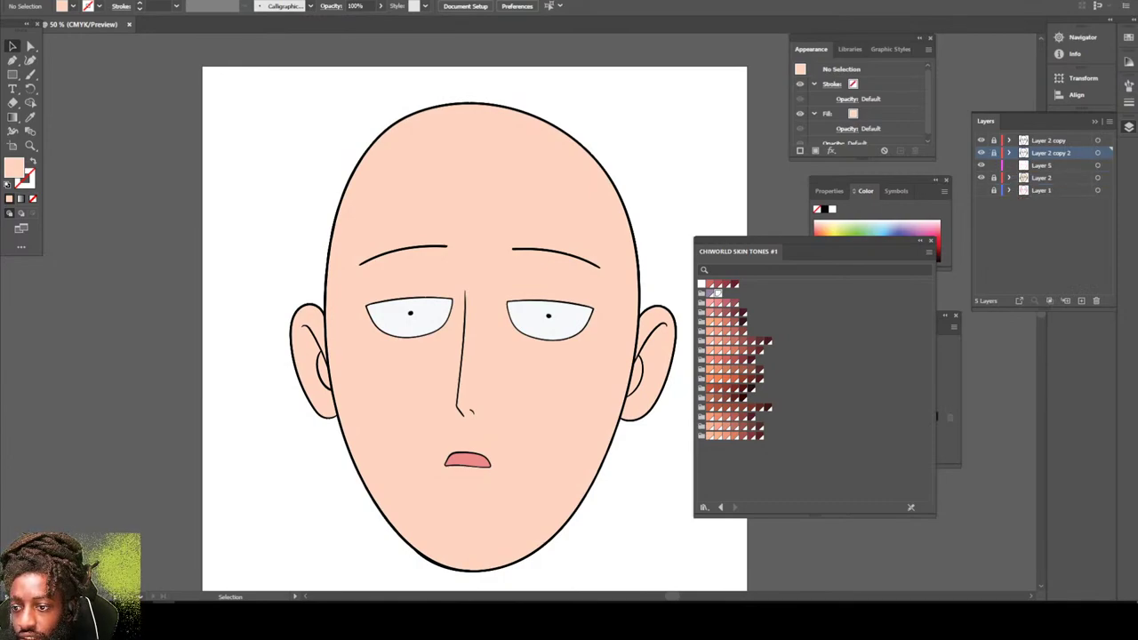
pyautogui.click(1043, 165)
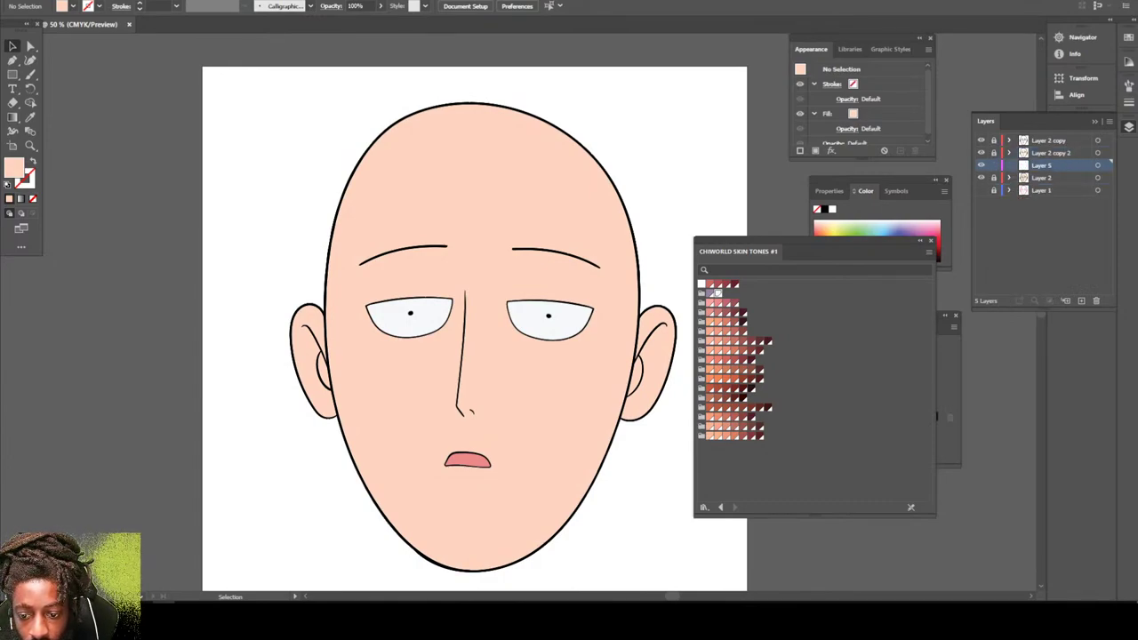
# Take a darker orange skin tone as the fill and confirm Pencil tool options with Fill new pencil strokes and path closing within 15 pixels.
pyautogui.click(726, 436)
pyautogui.click(31, 74)
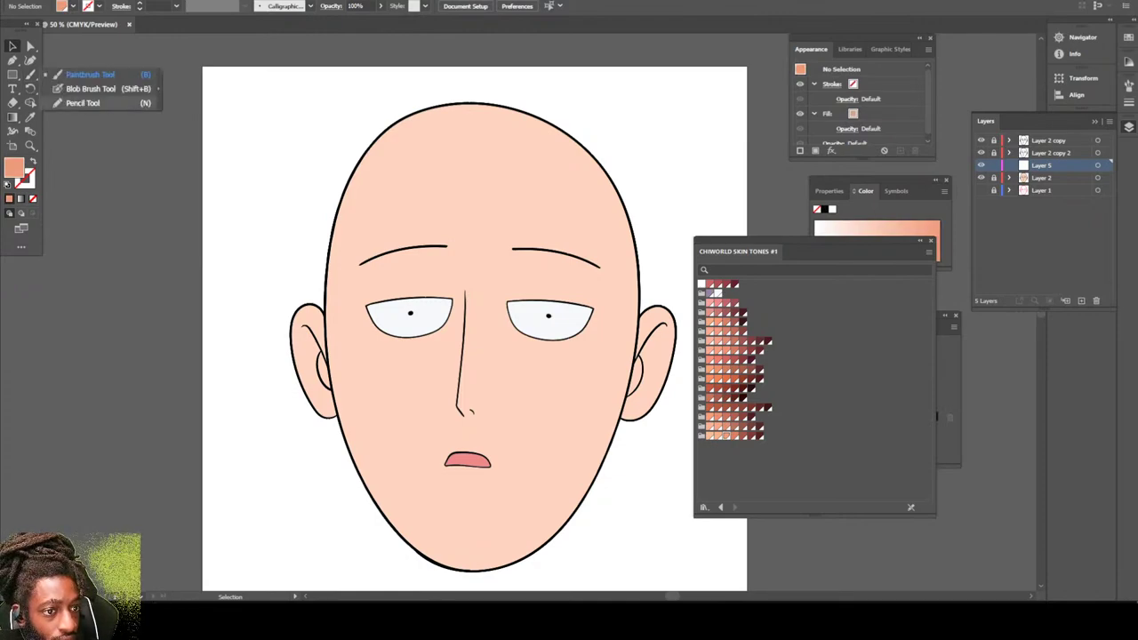
pyautogui.click(83, 103)
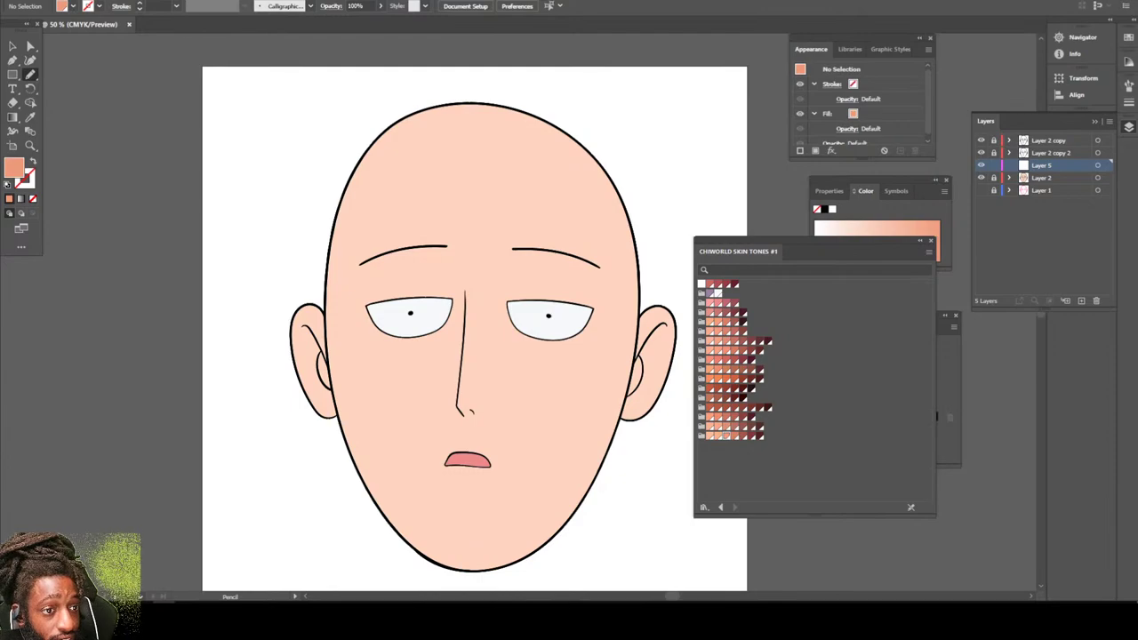
pyautogui.doubleClick(30, 75)
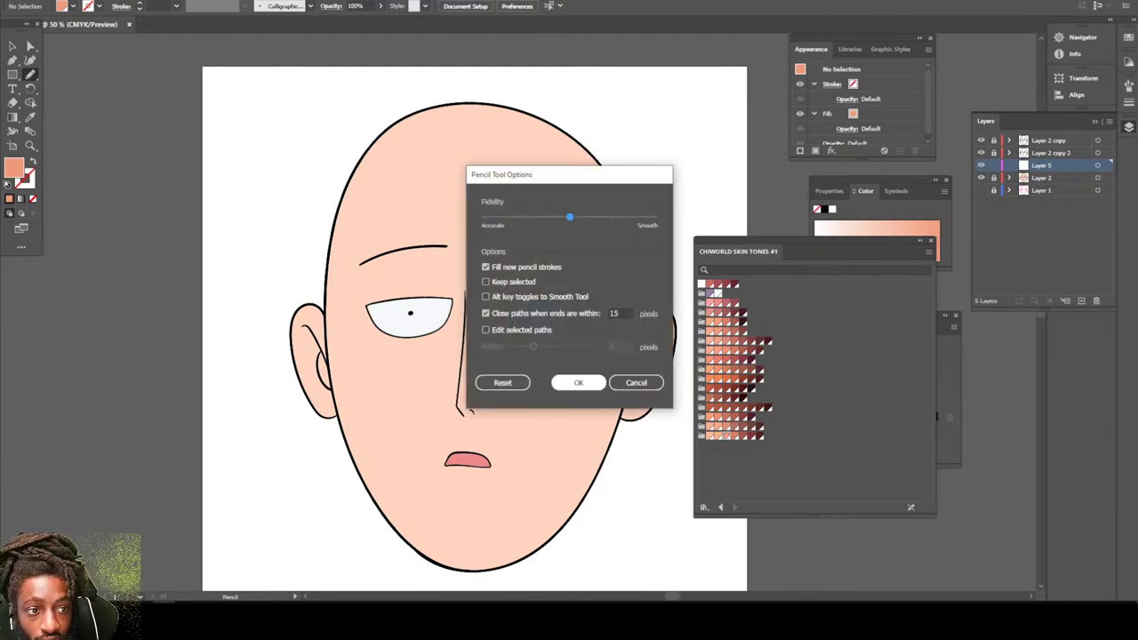
pyautogui.click(577, 382)
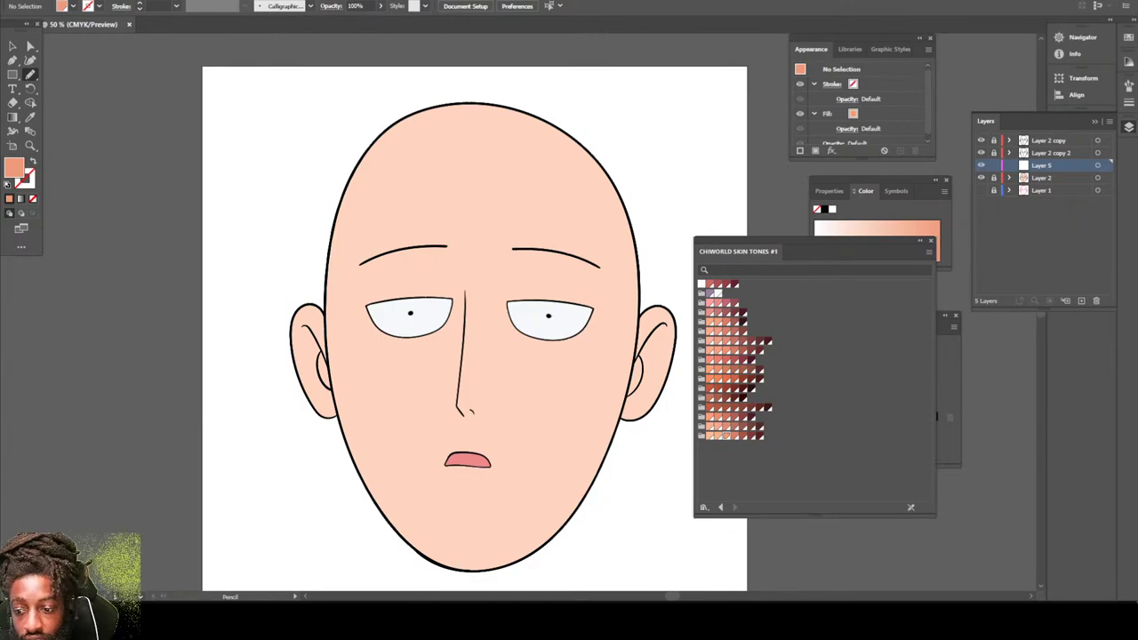
# Draw a filled shadow shape with the Pencil tool along the nose line and around the nose tip on Layer 5.
pyautogui.hotkey('ctrl', '-')
pyautogui.scroll(-3, 519, 311)
pyautogui.hotkey('ctrl', '=')
pyautogui.hotkey('ctrl', '=')
pyautogui.hotkey('ctrl', '=')
pyautogui.hotkey('ctrl', '=')
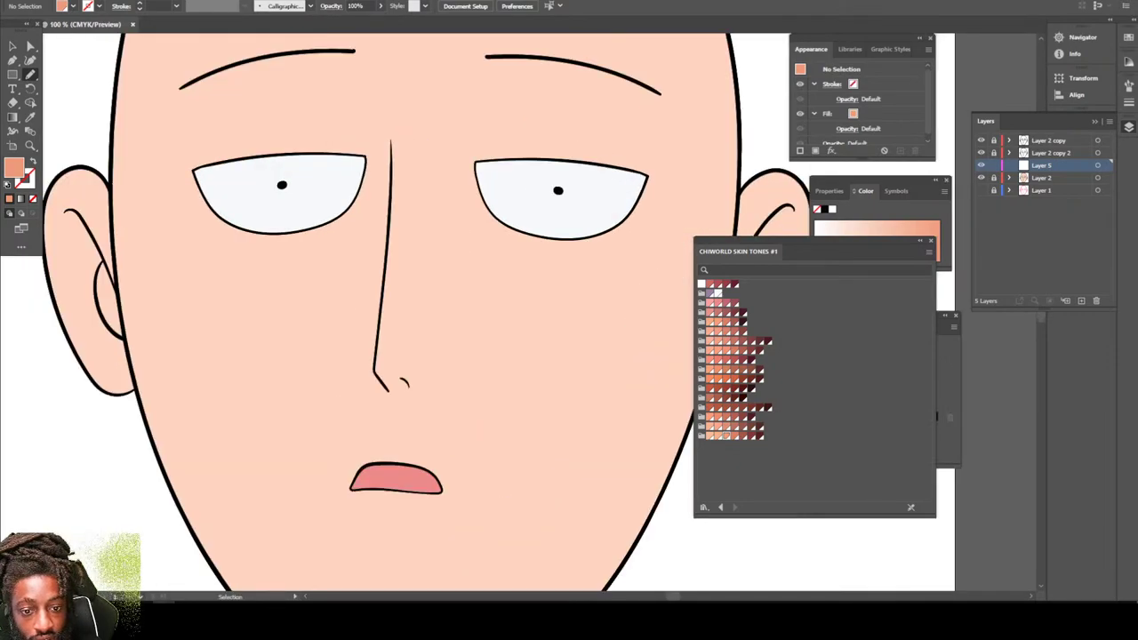
pyautogui.scroll(3, 518, 311)
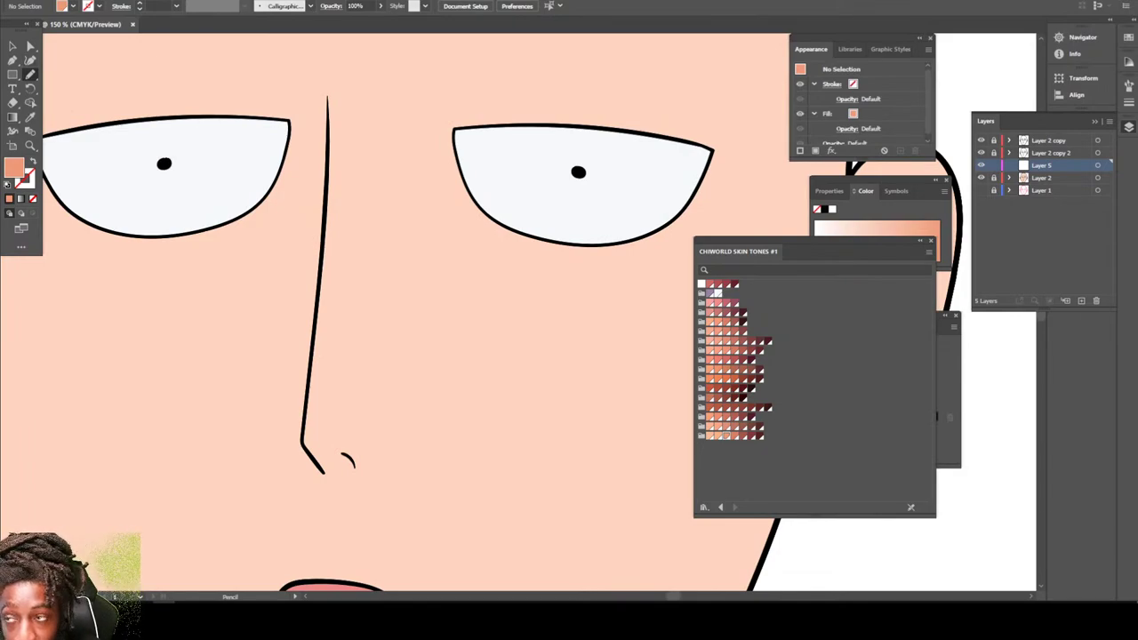
pyautogui.moveTo(322, 481)
pyautogui.mouseDown()
pyautogui.moveTo(364, 476)
pyautogui.moveTo(326, 434)
pyautogui.moveTo(314, 346)
pyautogui.moveTo(326, 203)
pyautogui.moveTo(282, 450)
pyautogui.moveTo(312, 485)
pyautogui.moveTo(283, 445)
pyautogui.mouseUp()
pyautogui.hotkey('ctrl', '-')
pyautogui.hotkey('ctrl', '-')
pyautogui.hotkey('ctrl', '-')
pyautogui.hotkey('ctrl', '-')
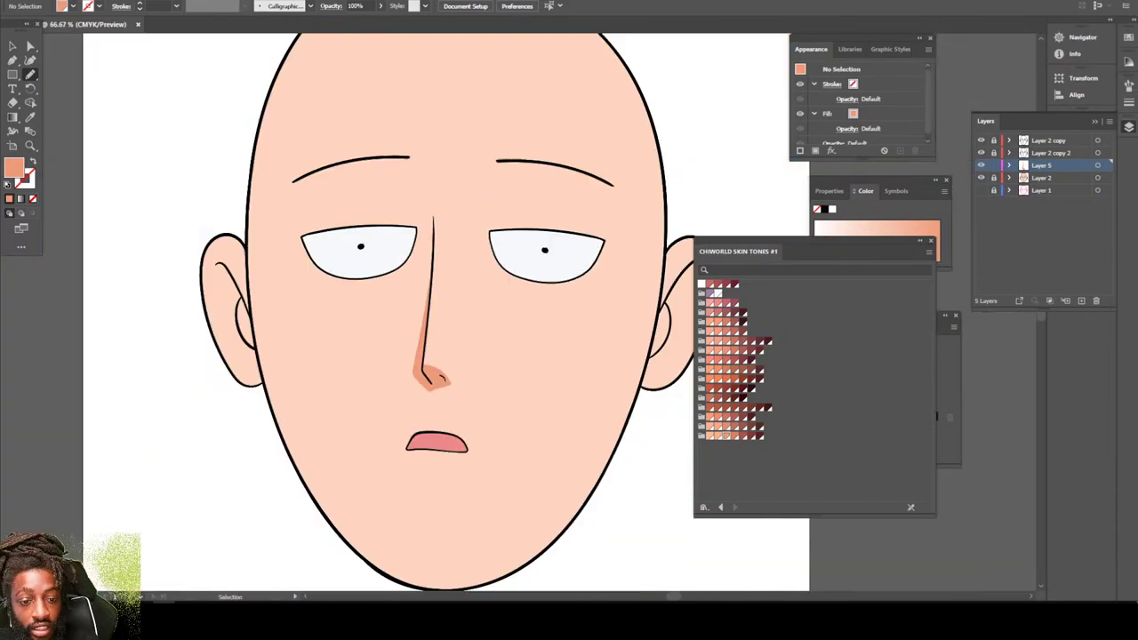
# Recolour the nose shadow shape on Layer 5 with a slightly redder, darker tone from the CHIWORLD SKIN TONES #1 swatches.
pyautogui.hotkey('ctrl', '=')
pyautogui.hotkey('ctrl', '=')
pyautogui.hotkey('ctrl', '=')
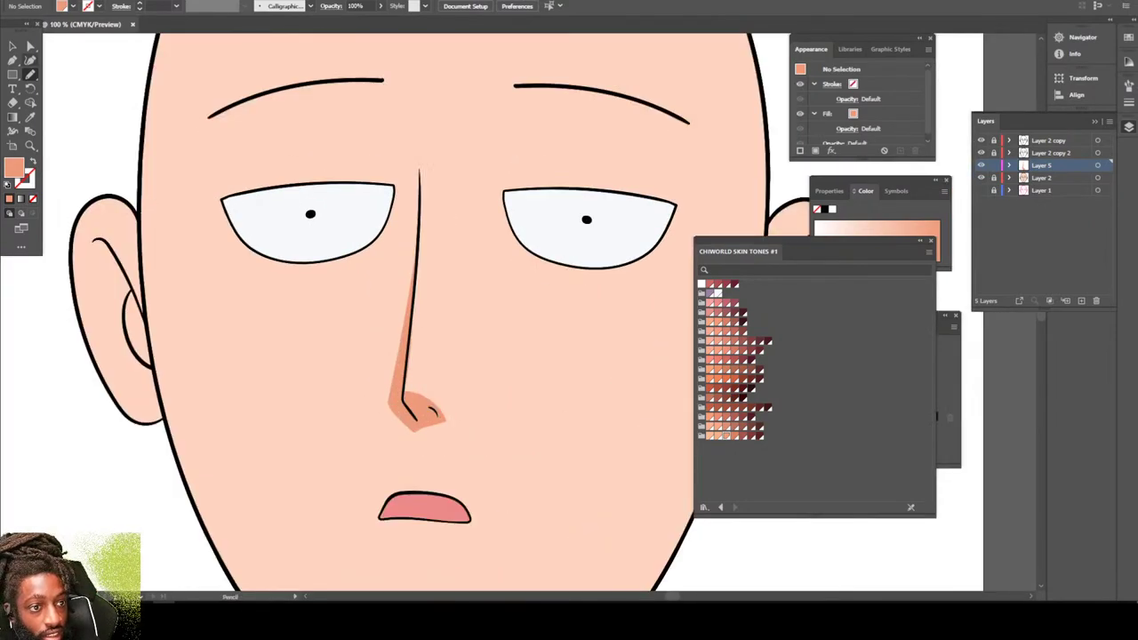
pyautogui.click(12, 45)
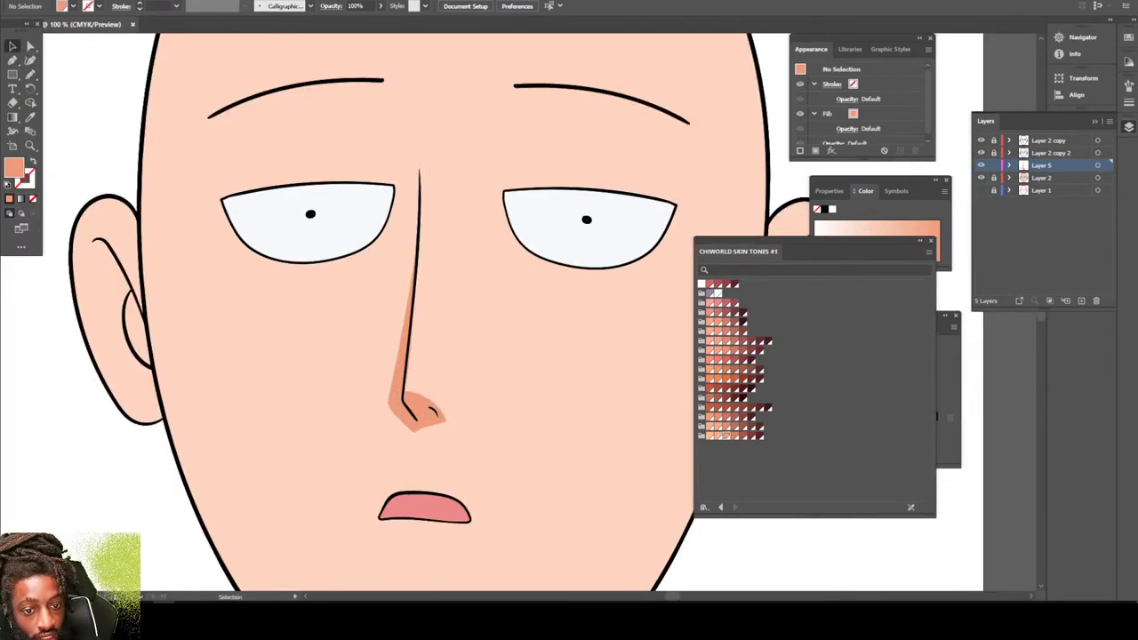
pyautogui.moveTo(328, 237); pyautogui.dragTo(504, 431)
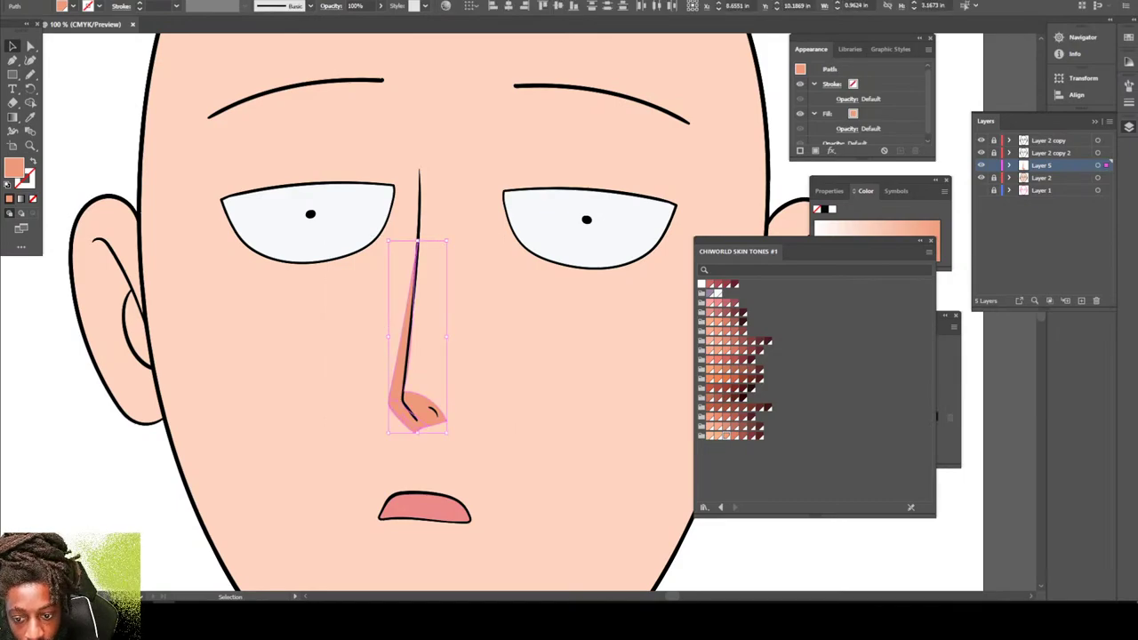
pyautogui.click(725, 428)
pyautogui.hotkey('ctrl', 'shift', 'a')
pyautogui.press('a')
pyautogui.hotkey('ctrl', '-')
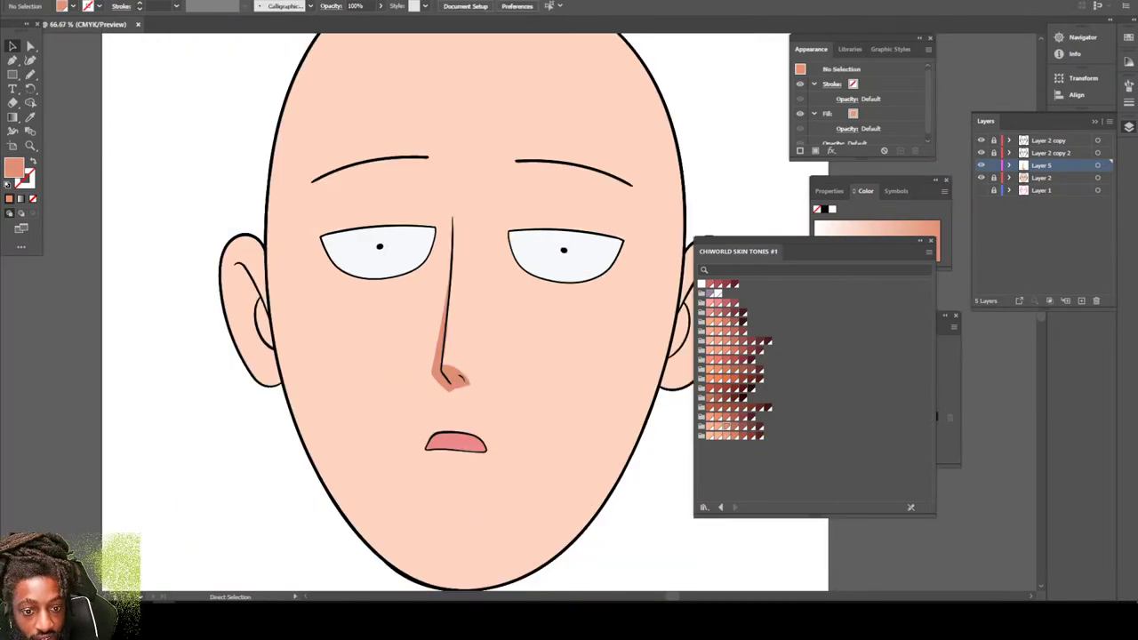
pyautogui.hotkey('ctrl', '-')
pyautogui.hotkey('ctrl', '-')
# Draw a filled Pencil shadow around the fold lines and inner curve of the ear on the drawing's right side.
pyautogui.hotkey('ctrl', '+')
pyautogui.hotkey('ctrl', '+')
pyautogui.hscroll(4, 435, 311)
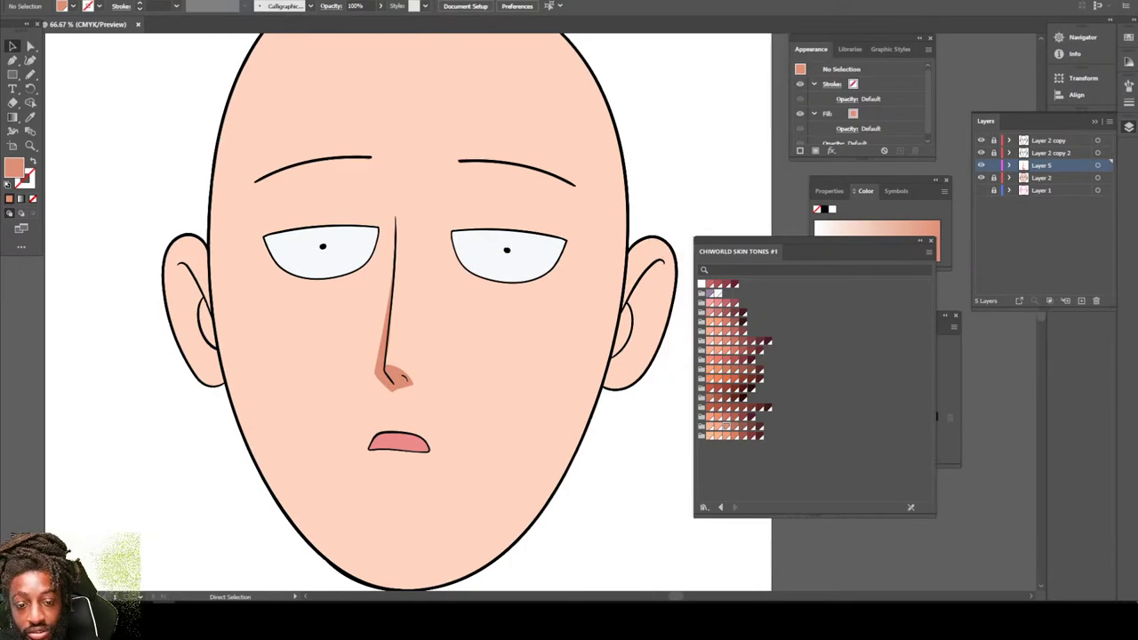
pyautogui.scroll(3, 658, 266)
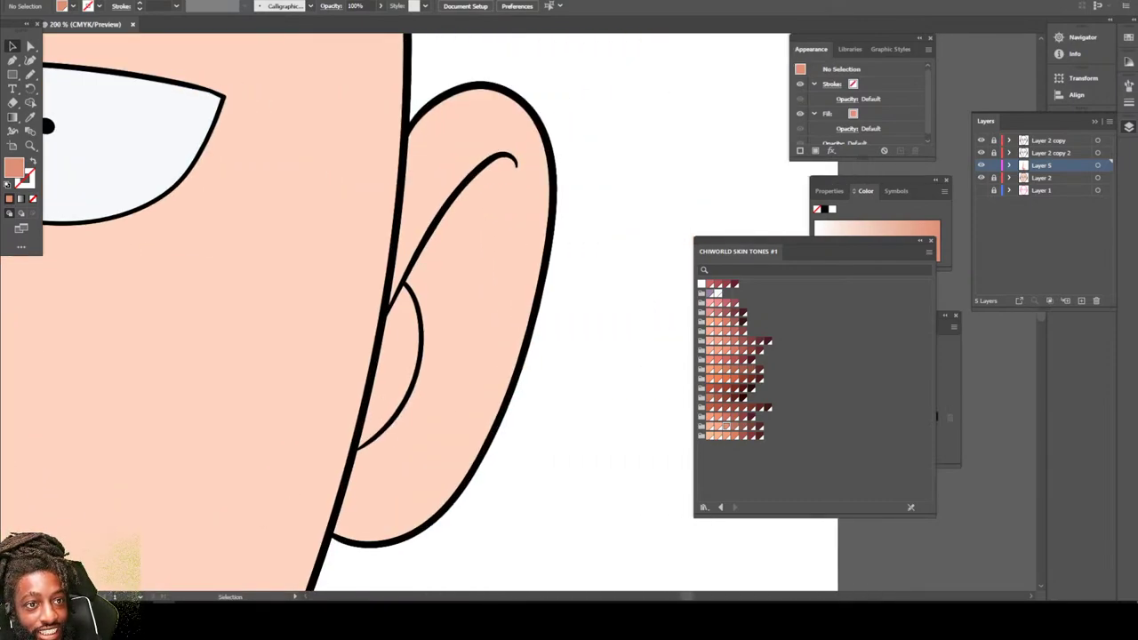
pyautogui.scroll(1, 427, 311)
pyautogui.press('n')
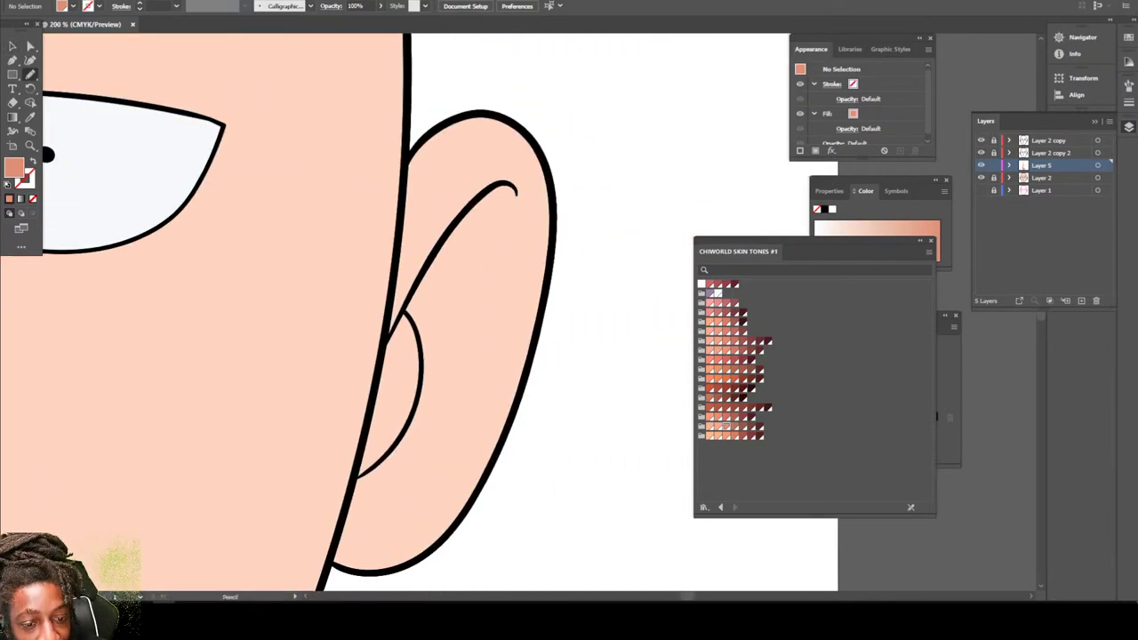
pyautogui.moveTo(385, 331)
pyautogui.mouseDown()
pyautogui.moveTo(350, 494)
pyautogui.moveTo(377, 476)
pyautogui.moveTo(431, 384)
pyautogui.moveTo(429, 318)
pyautogui.moveTo(457, 236)
pyautogui.moveTo(483, 210)
pyautogui.moveTo(510, 265)
pyautogui.moveTo(515, 181)
pyautogui.moveTo(418, 267)
pyautogui.moveTo(391, 322)
pyautogui.mouseUp()
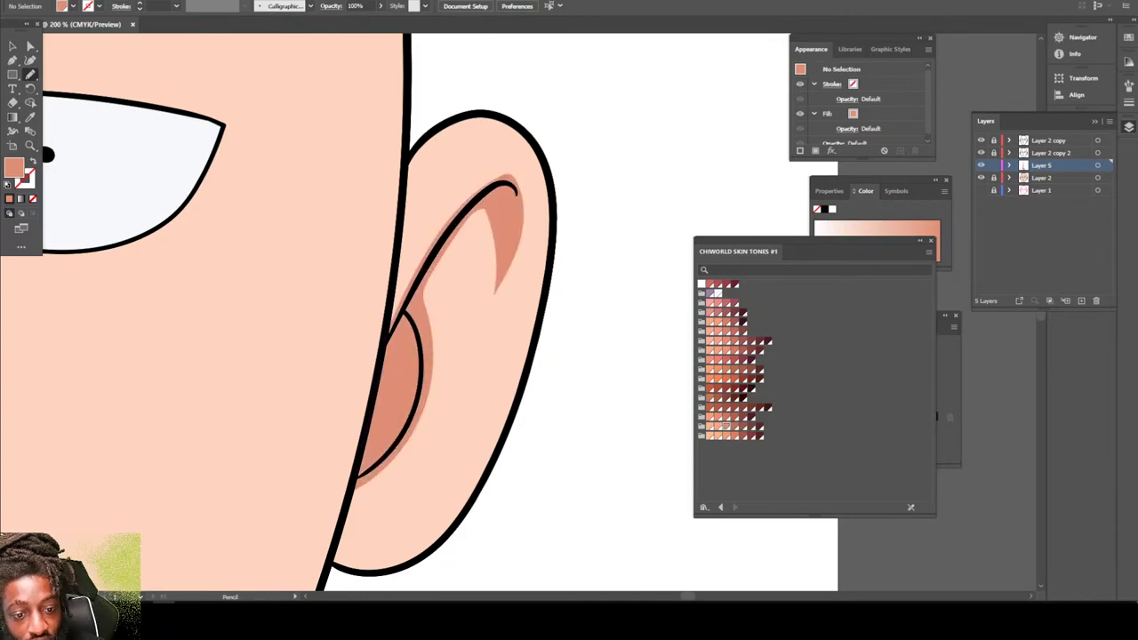
pyautogui.scroll(-5, 522, 311)
pyautogui.scroll(3, 355, 312)
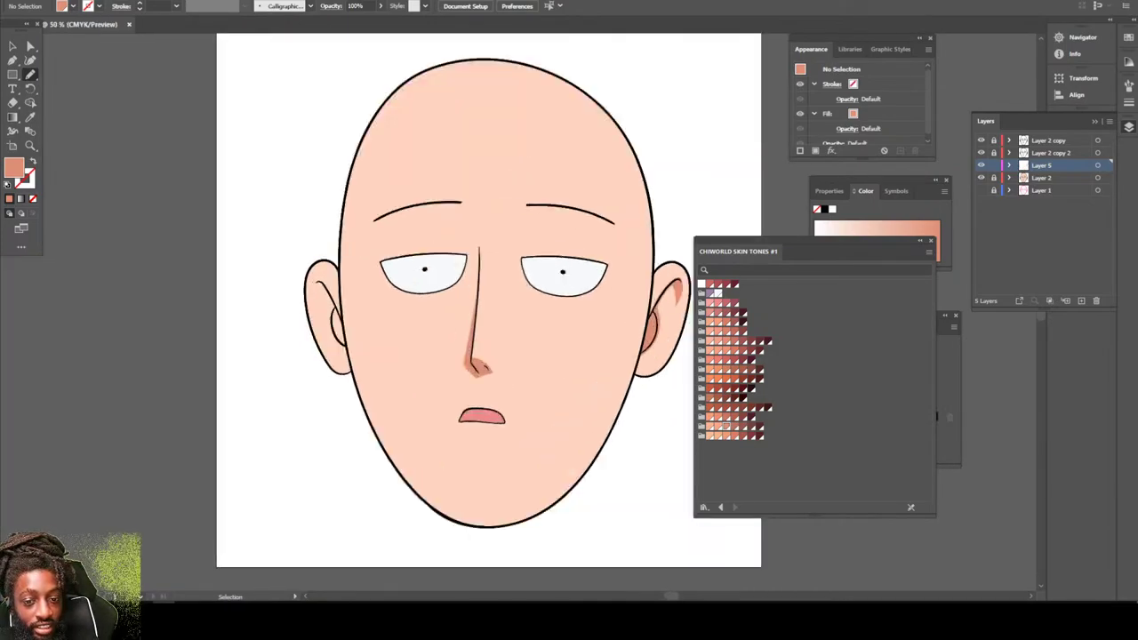
# Draw a filled Pencil shadow on the drawing's left ear, covering the inner folds and the strip beside the face from top to lobe.
pyautogui.hscroll(-4, 520, 312)
pyautogui.hotkey('ctrl', '=')
pyautogui.hotkey('ctrl', '=')
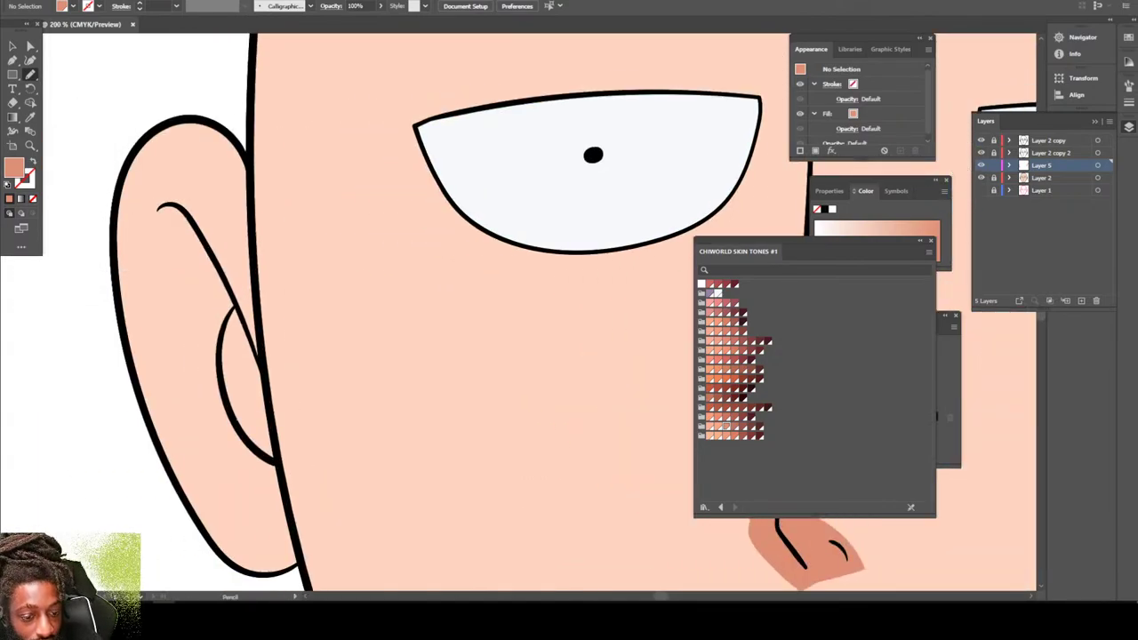
pyautogui.scroll(-2, 521, 312)
pyautogui.moveTo(295, 487)
pyautogui.mouseDown()
pyautogui.moveTo(262, 503)
pyautogui.moveTo(246, 375)
pyautogui.moveTo(210, 295)
pyautogui.moveTo(212, 219)
pyautogui.moveTo(182, 144)
pyautogui.moveTo(156, 174)
pyautogui.moveTo(178, 121)
pyautogui.mouseUp()
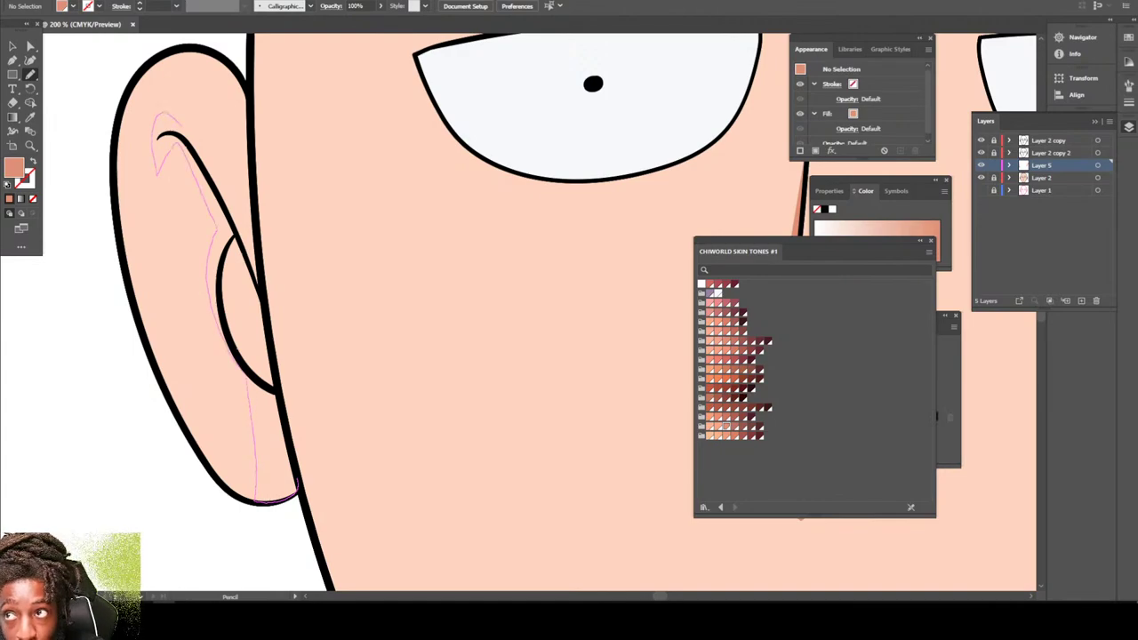
pyautogui.moveTo(203, 169); pyautogui.dragTo(213, 55)
pyautogui.moveTo(243, 95); pyautogui.dragTo(298, 483)
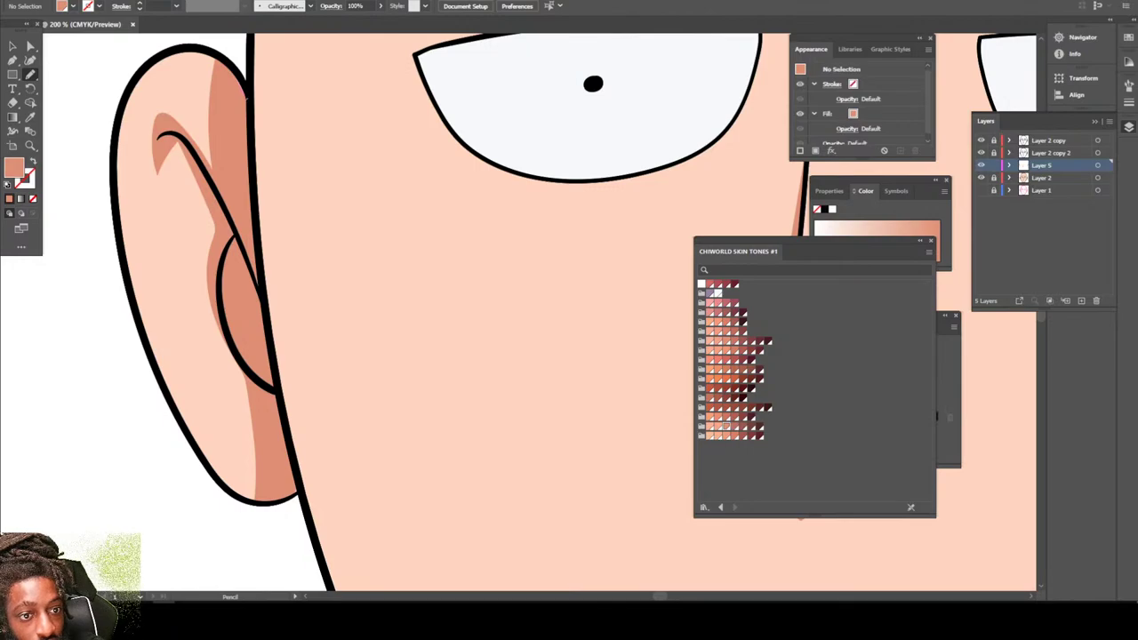
pyautogui.hotkey('ctrl', '-')
pyautogui.hotkey('ctrl', '-')
pyautogui.hotkey('ctrl', '-')
pyautogui.hotkey('ctrl', '-')
pyautogui.hotkey('ctrl', '-')
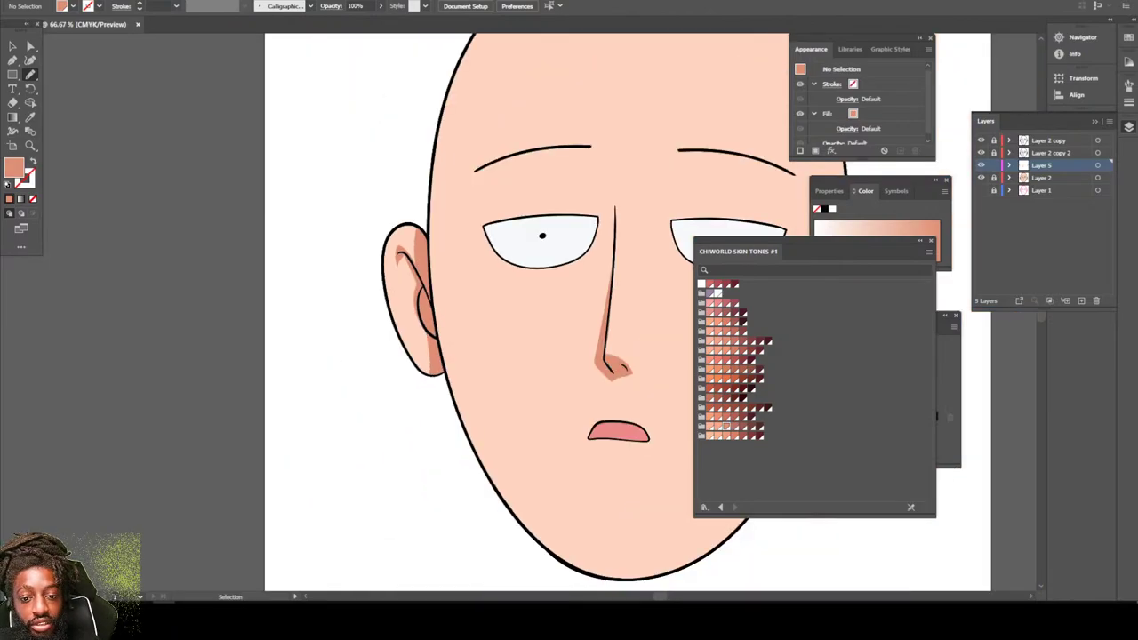
# Draw a filled Pencil shadow along the face's left edge from beside the eye down and around under the chin.
pyautogui.hscroll(6, 516, 312)
pyautogui.hotkey('ctrl', '+')
pyautogui.hotkey('ctrl', '+')
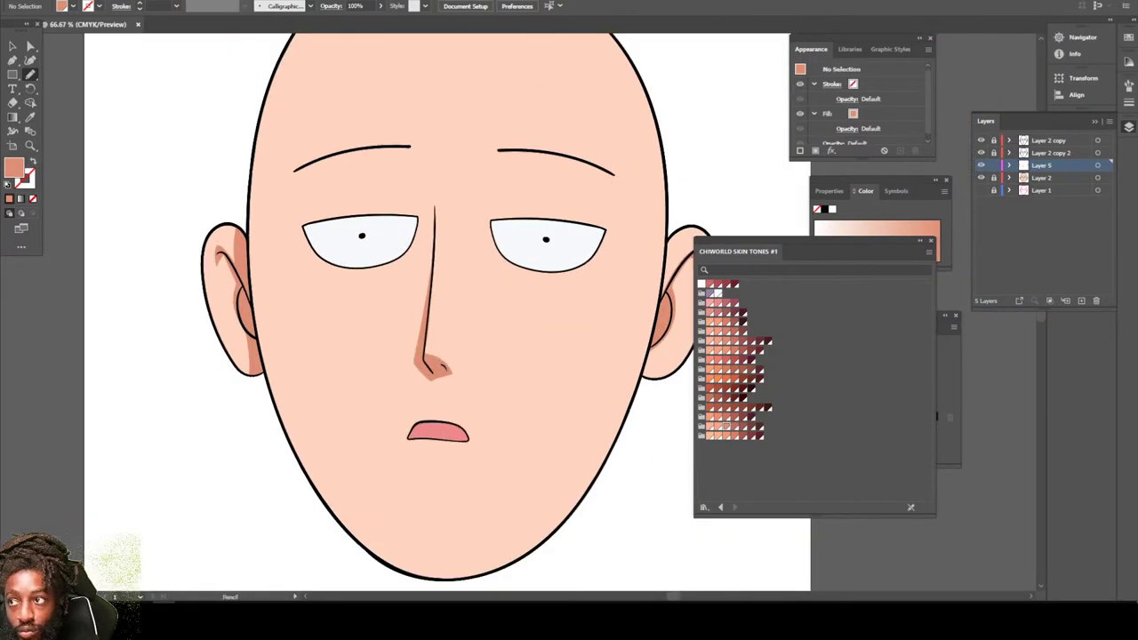
pyautogui.scroll(-1, 459, 308)
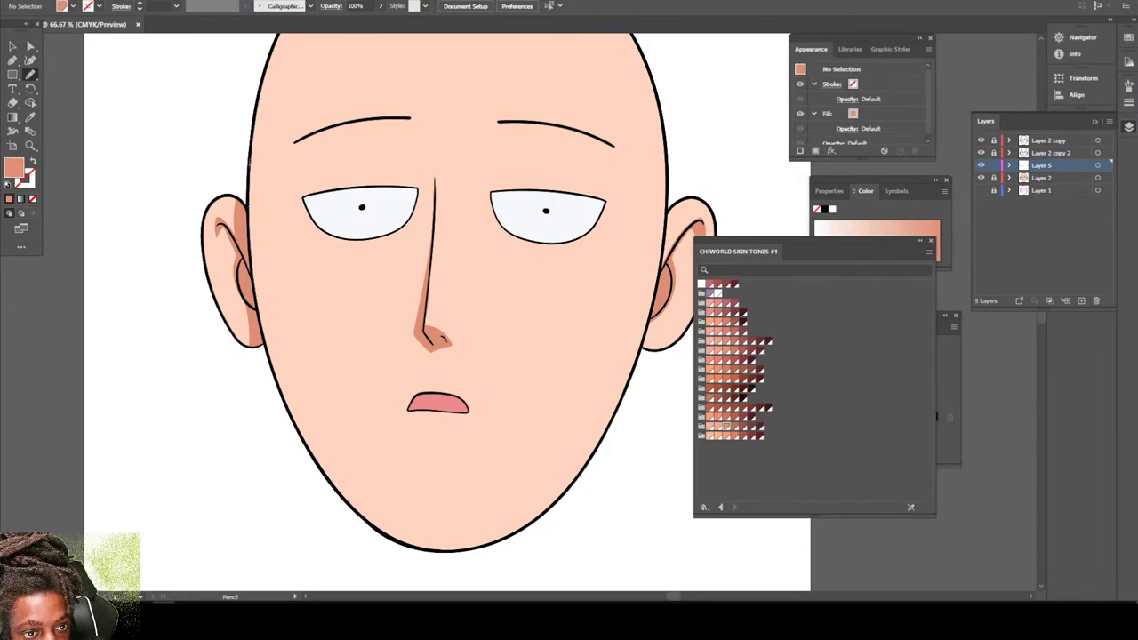
pyautogui.moveTo(249, 165)
pyautogui.mouseDown()
pyautogui.moveTo(270, 373)
pyautogui.moveTo(268, 356)
pyautogui.moveTo(283, 404)
pyautogui.moveTo(351, 507)
pyautogui.moveTo(387, 533)
pyautogui.moveTo(449, 550)
pyautogui.moveTo(556, 505)
pyautogui.moveTo(463, 533)
pyautogui.moveTo(422, 531)
pyautogui.moveTo(365, 502)
pyautogui.moveTo(302, 409)
pyautogui.moveTo(258, 284)
pyautogui.moveTo(250, 142)
pyautogui.mouseUp()
pyautogui.hotkey('ctrl', '-')
pyautogui.hotkey('ctrl', '-')
pyautogui.hotkey('ctrl', '-')
pyautogui.hotkey('ctrl', '-')
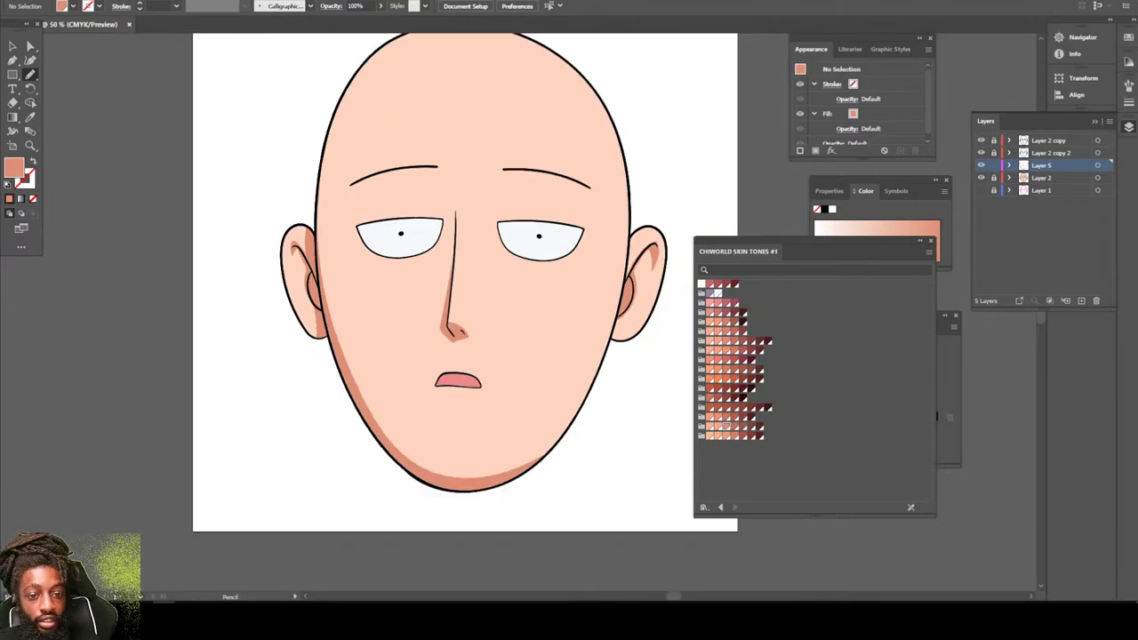
pyautogui.hotkey('ctrl', '+')
pyautogui.hotkey('ctrl', '+')
pyautogui.hotkey('ctrl', '+')
pyautogui.hotkey('ctrl', '+')
pyautogui.hotkey('ctrl', '+')
pyautogui.hotkey('ctrl', '+')
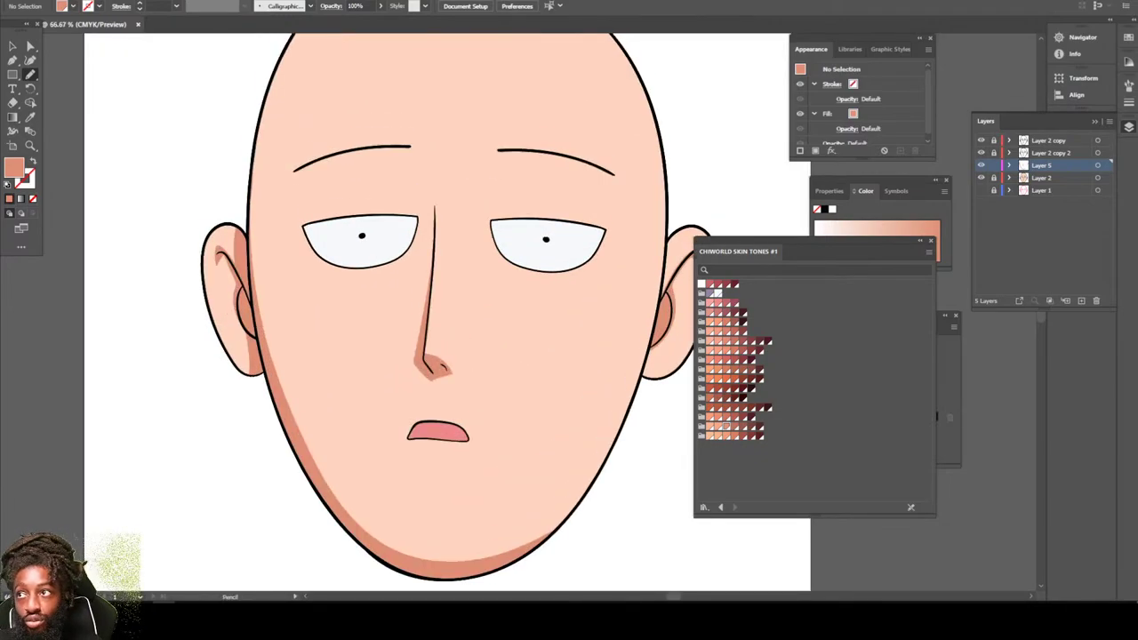
pyautogui.hotkey('ctrl', '-')
pyautogui.hotkey('ctrl', '-')
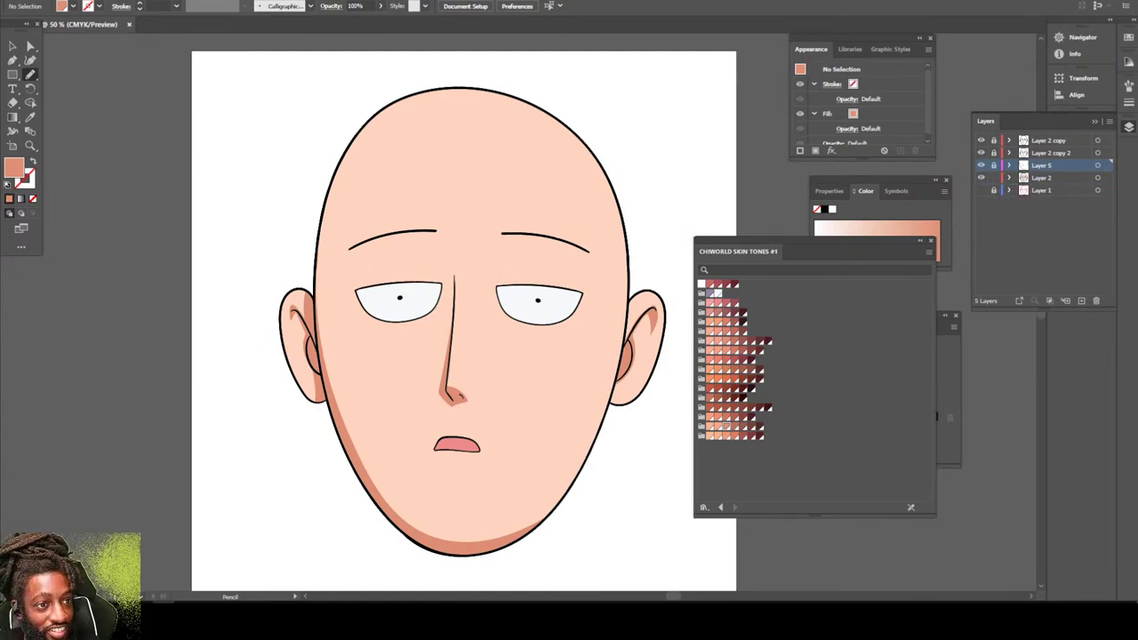
# Isolate the Layer 2 group and try the peach swatch C=1 M=30 Y=40 K=0 as the fill of the face only.
pyautogui.click(12, 46)
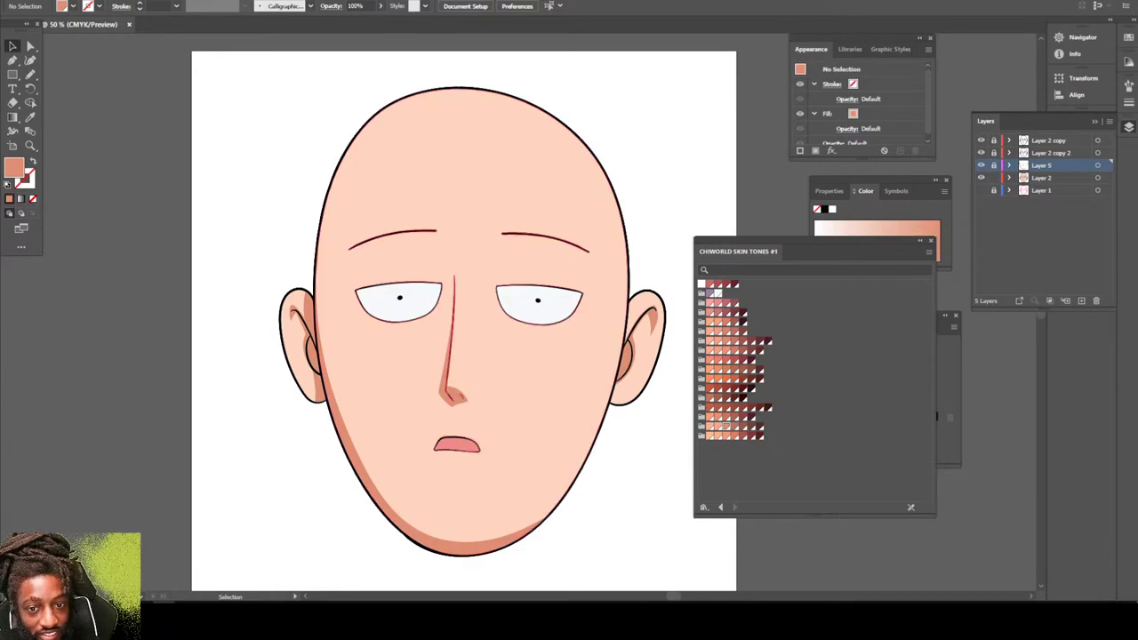
pyautogui.click(578, 187)
pyautogui.rightClick(578, 185)
pyautogui.click(633, 325)
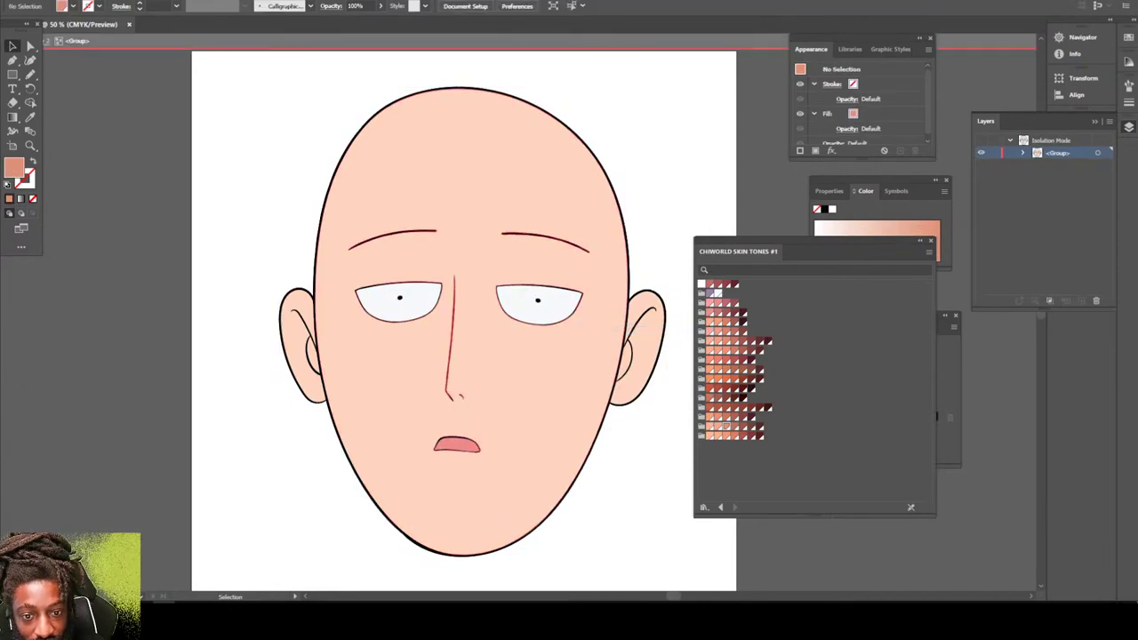
pyautogui.click(590, 329)
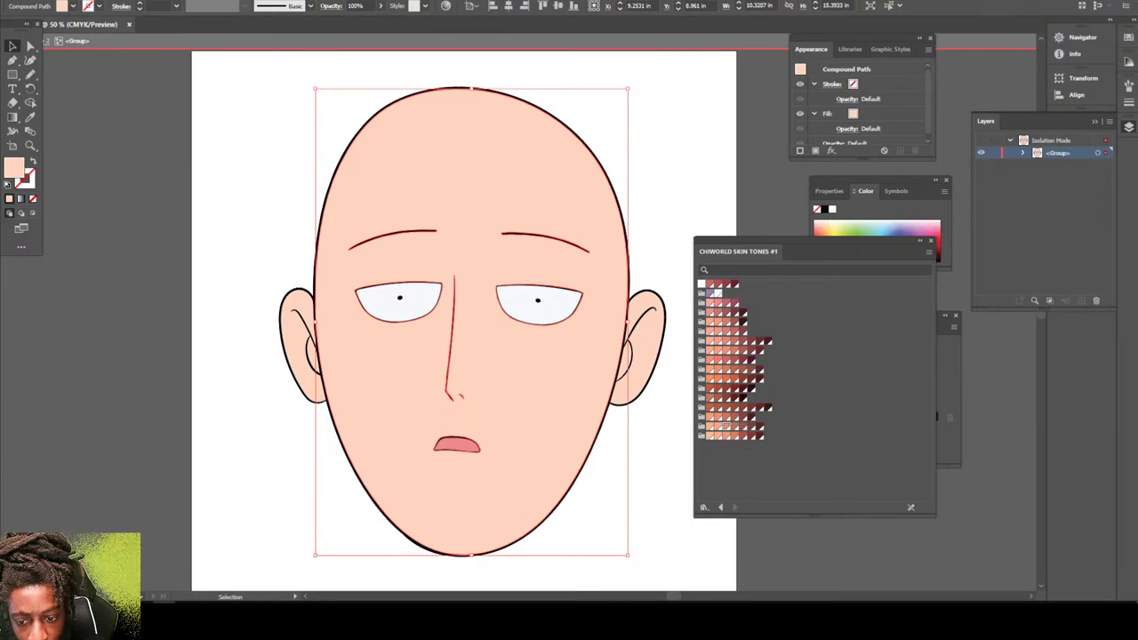
pyautogui.click(722, 432)
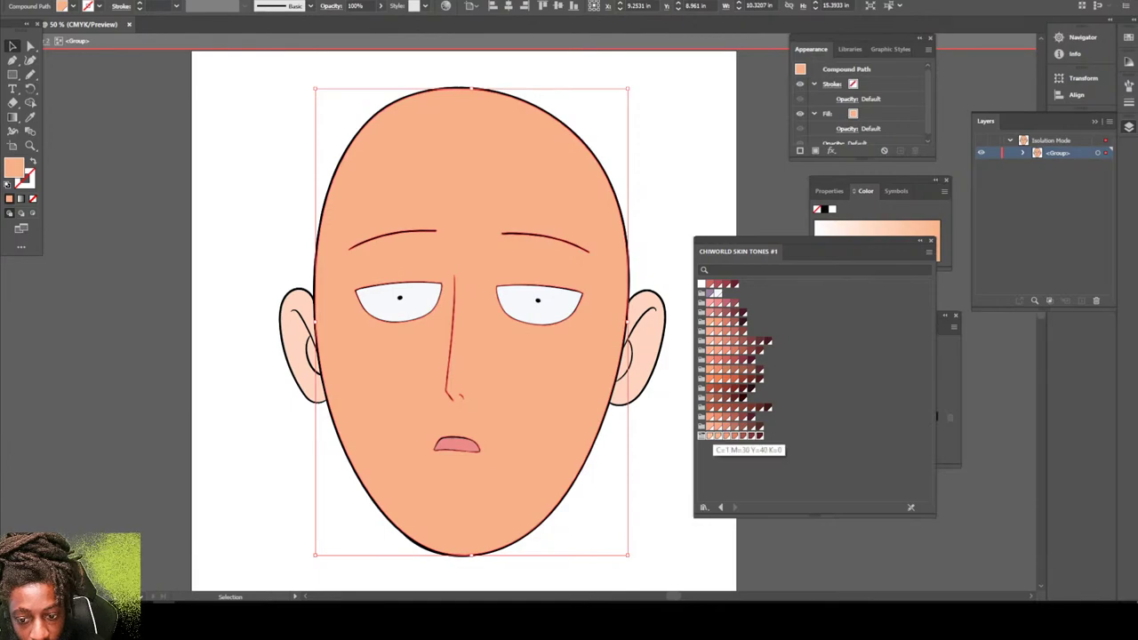
pyautogui.doubleClick(680, 462)
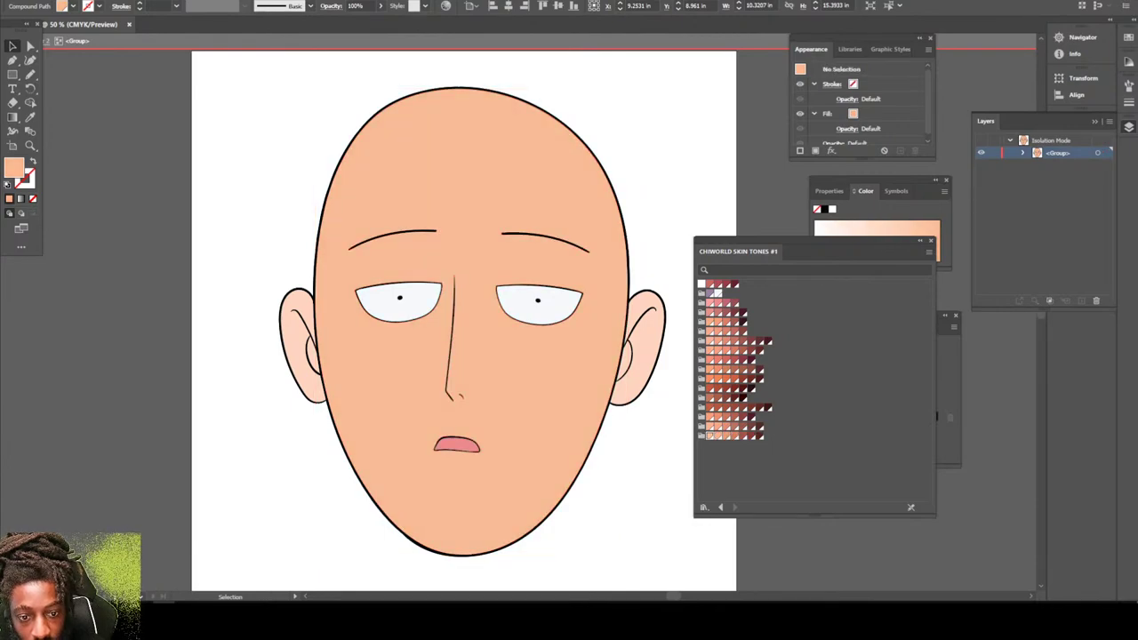
pyautogui.hotkey('ctrl', '-')
pyautogui.hotkey('ctrl', '-')
pyautogui.hotkey('ctrl', '-')
pyautogui.hotkey('ctrl', '-')
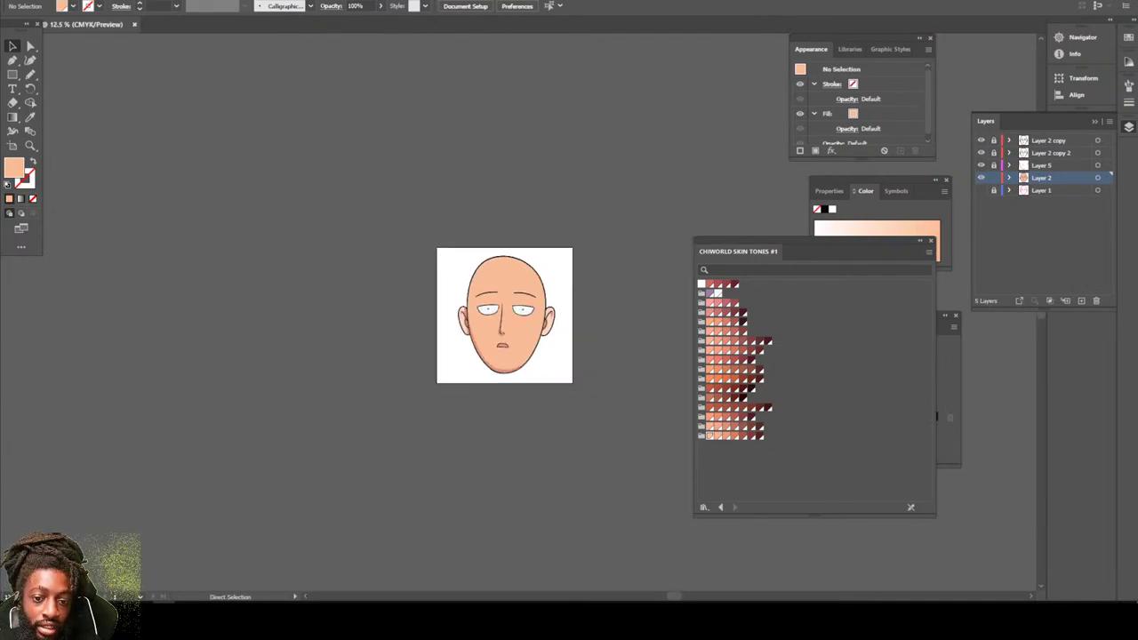
# Isolate the Layer 2 group again, undo the face's fill change and leave isolation.
pyautogui.hotkey('ctrl', '=')
pyautogui.hotkey('ctrl', '=')
pyautogui.hotkey('ctrl', '=')
pyautogui.hotkey('ctrl', '=')
pyautogui.hotkey('ctrl', '+')
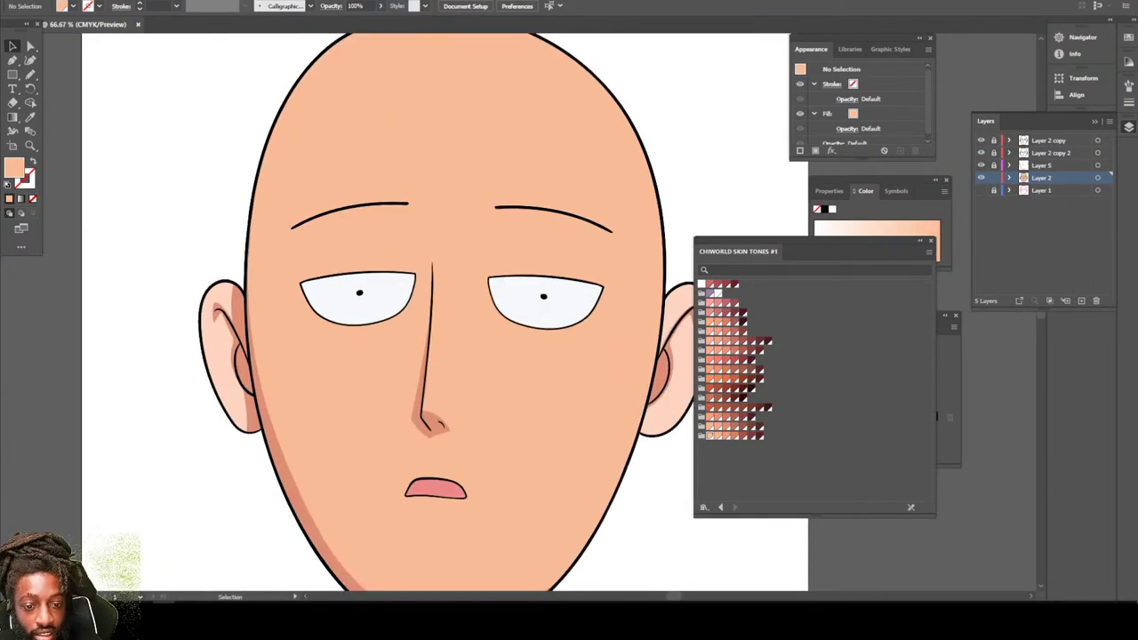
pyautogui.doubleClick(544, 400)
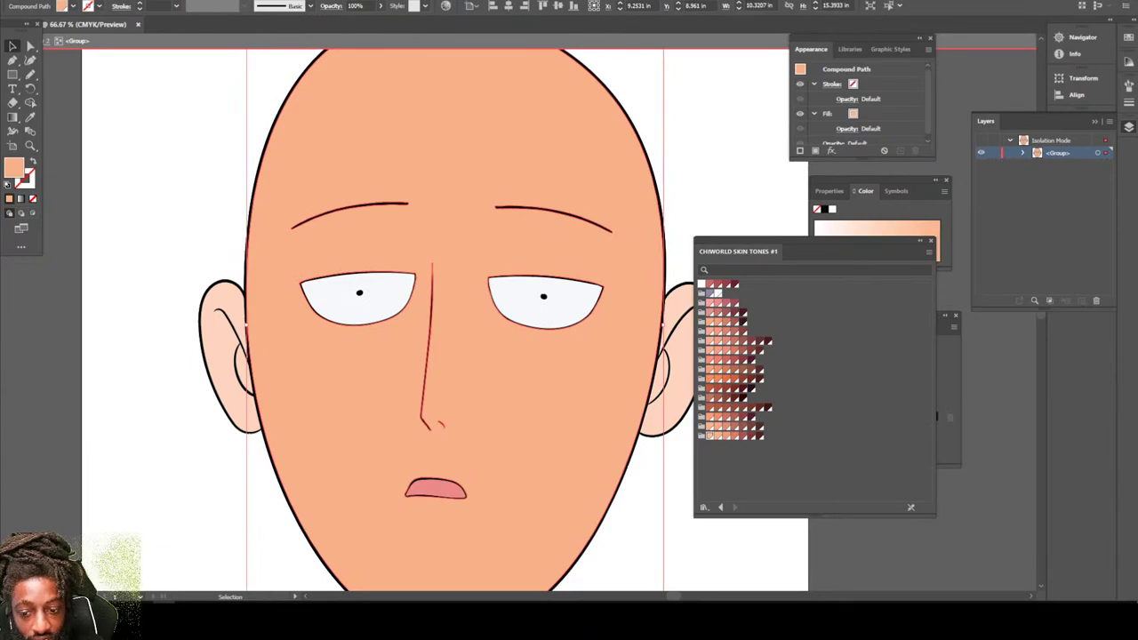
pyautogui.press('a')
pyautogui.hotkey('ctrl', 'z')
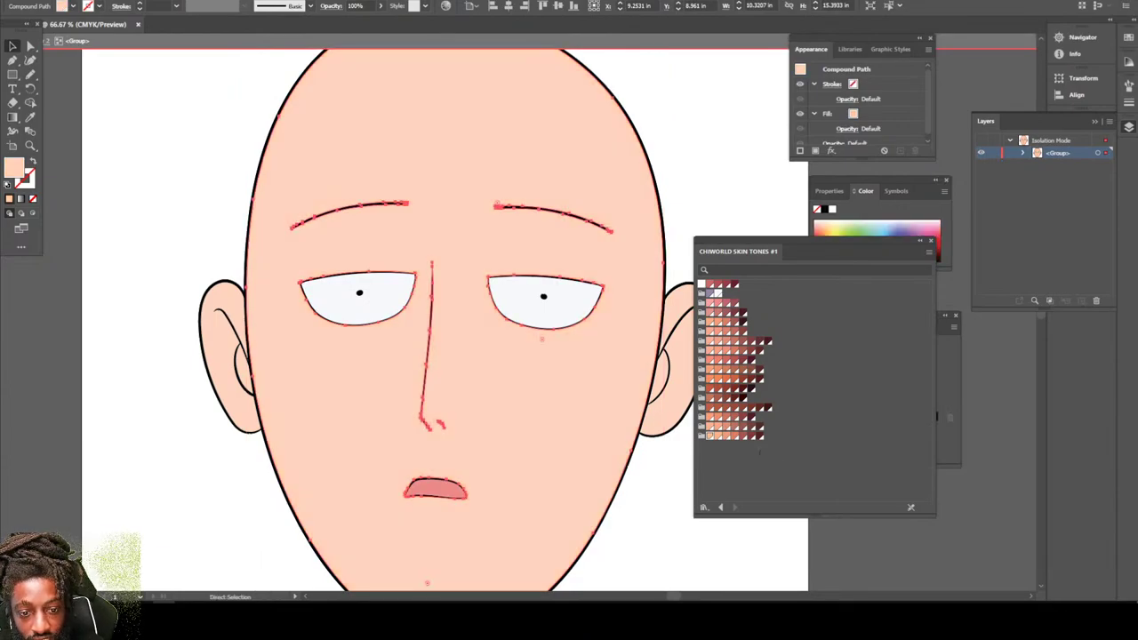
pyautogui.press('Escape')
pyautogui.hotkey('ctrl', '-')
pyautogui.hotkey('ctrl', '-')
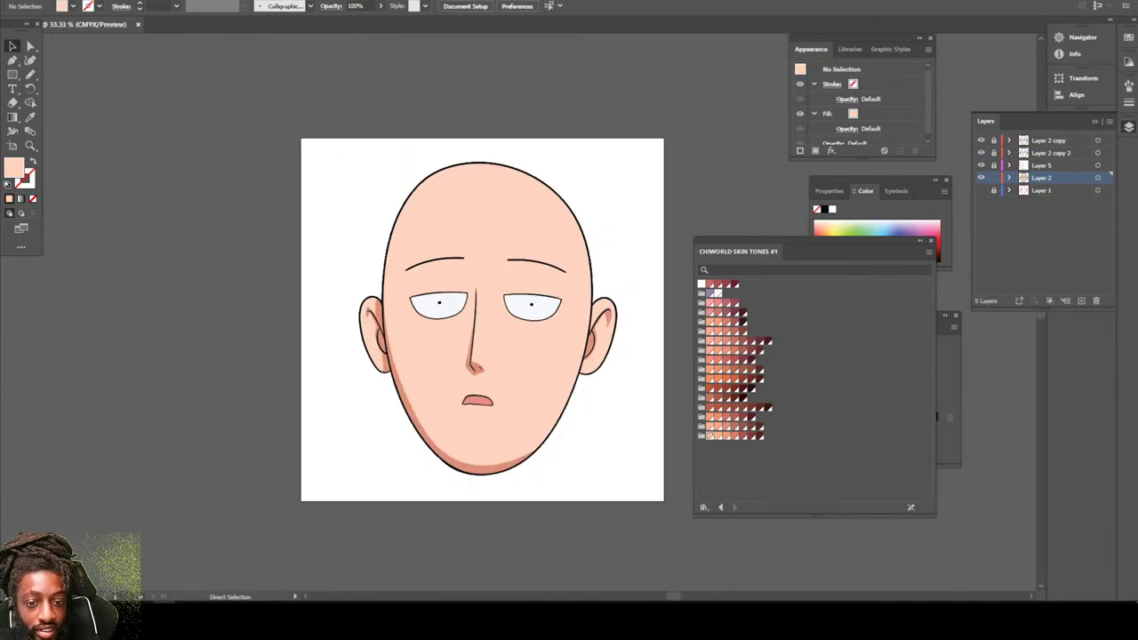
pyautogui.hotkey('ctrl', '=')
# Isolate the Layer 2 group and fill the face, both ears and their inner parts together with the peach swatch C=1 M=30 Y=40 K=0.
pyautogui.click(515, 373)
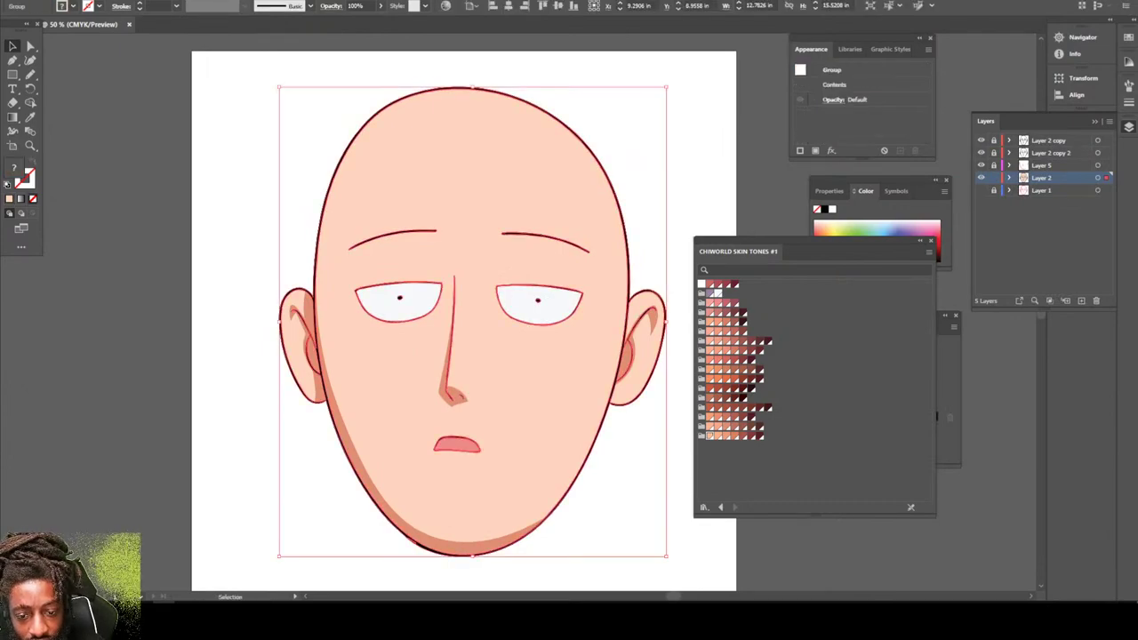
pyautogui.rightClick(579, 125)
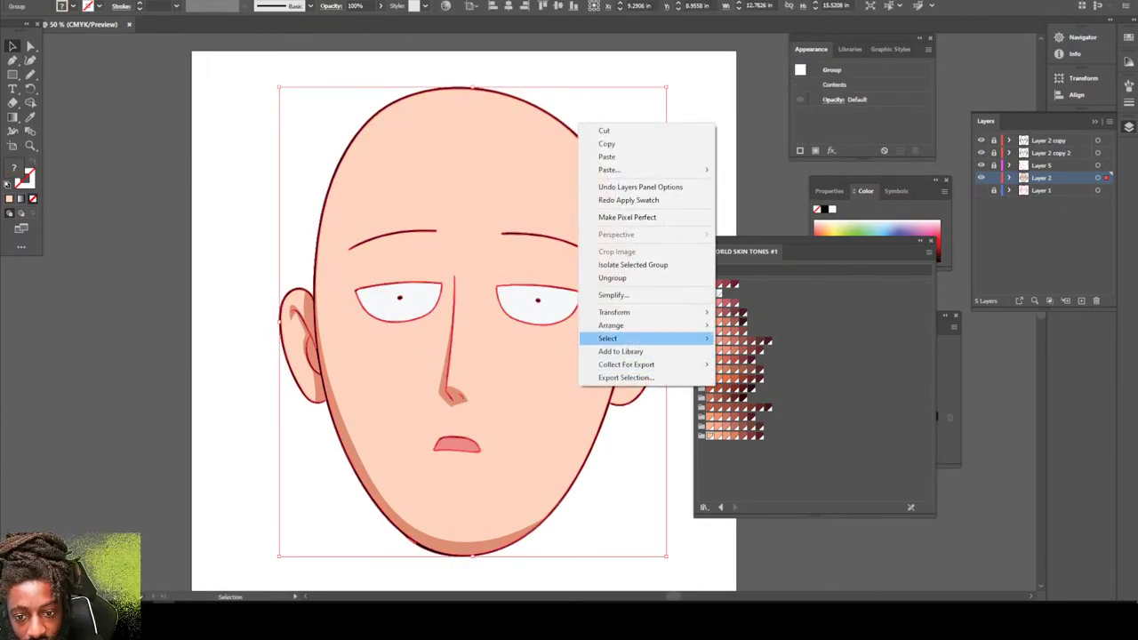
pyautogui.click(632, 264)
pyautogui.click(630, 352)
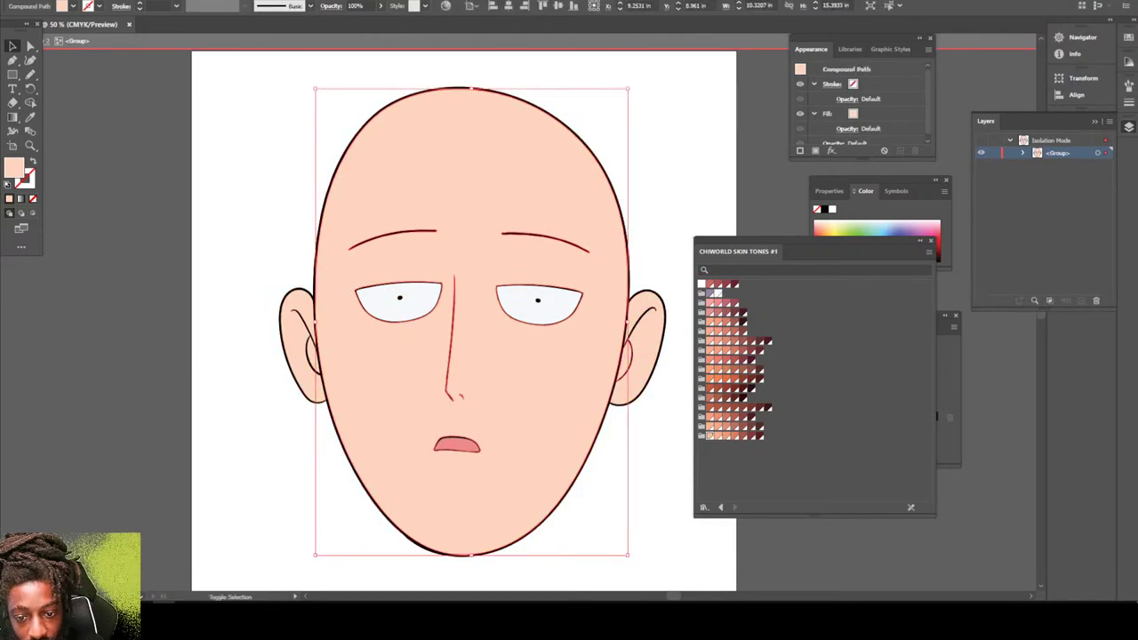
pyautogui.keyDown('shift'); pyautogui.click(636, 357); pyautogui.keyUp('shift')
pyautogui.keyDown('shift'); pyautogui.click(647, 350); pyautogui.keyUp('shift')
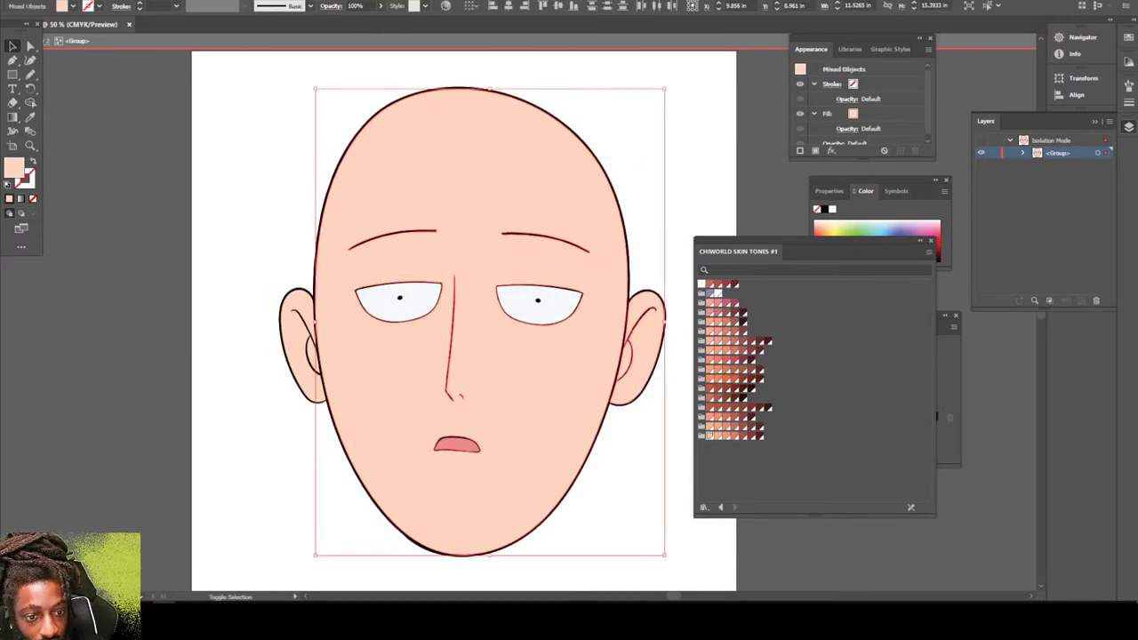
pyautogui.keyDown('shift'); pyautogui.click(297, 350); pyautogui.keyUp('shift')
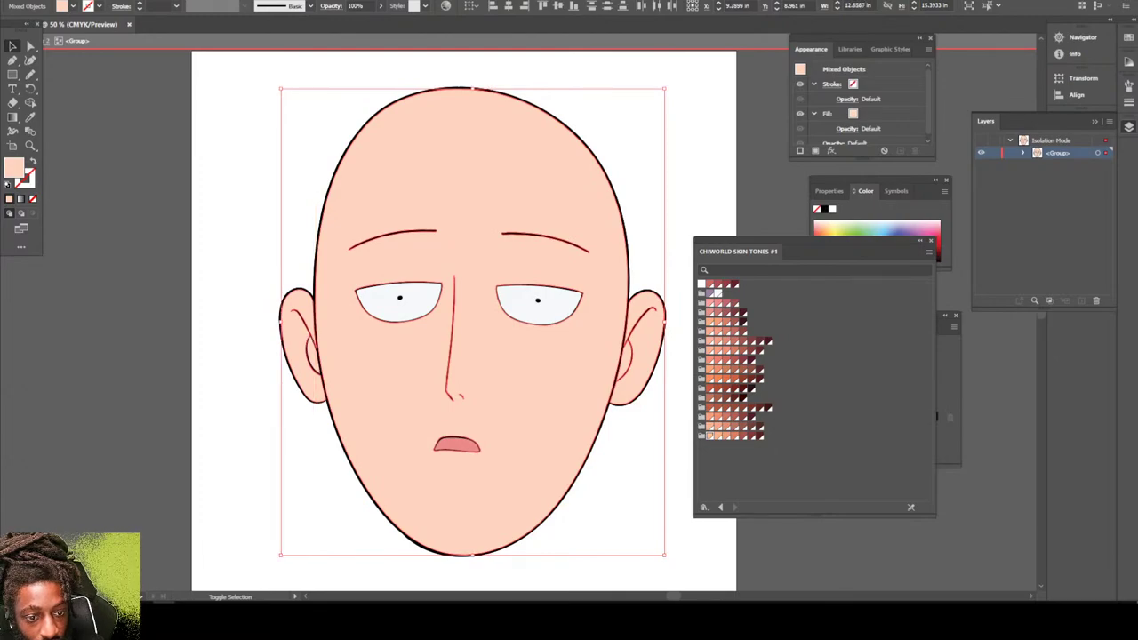
pyautogui.click(710, 435)
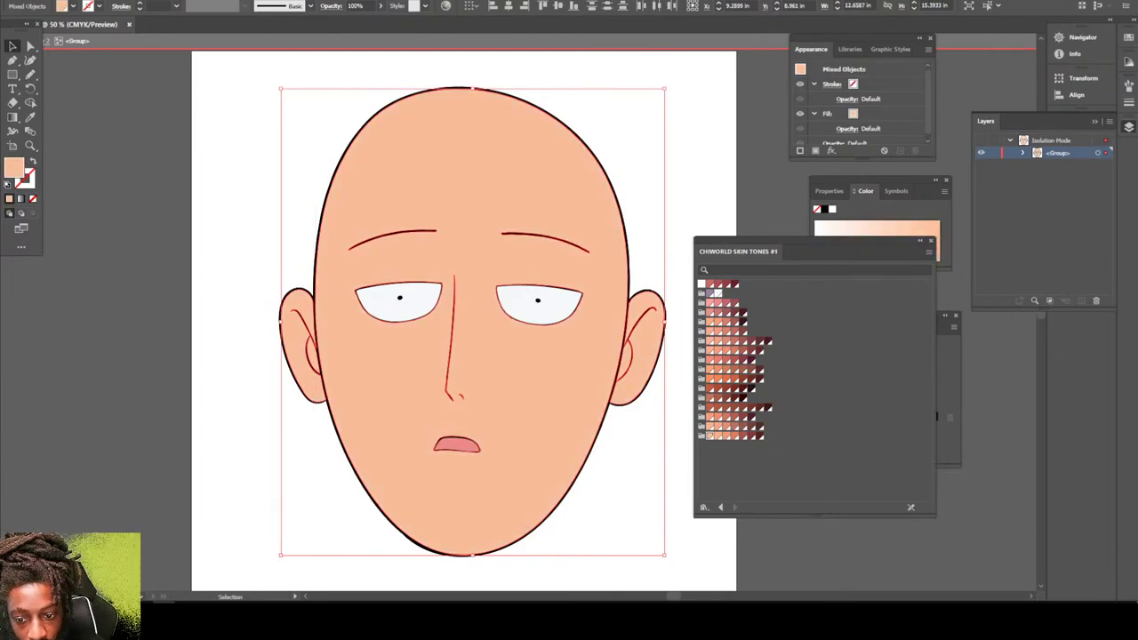
pyautogui.doubleClick(660, 477)
pyautogui.hotkey('ctrl', '-')
pyautogui.hotkey('ctrl', '-')
pyautogui.hotkey('ctrl', '-')
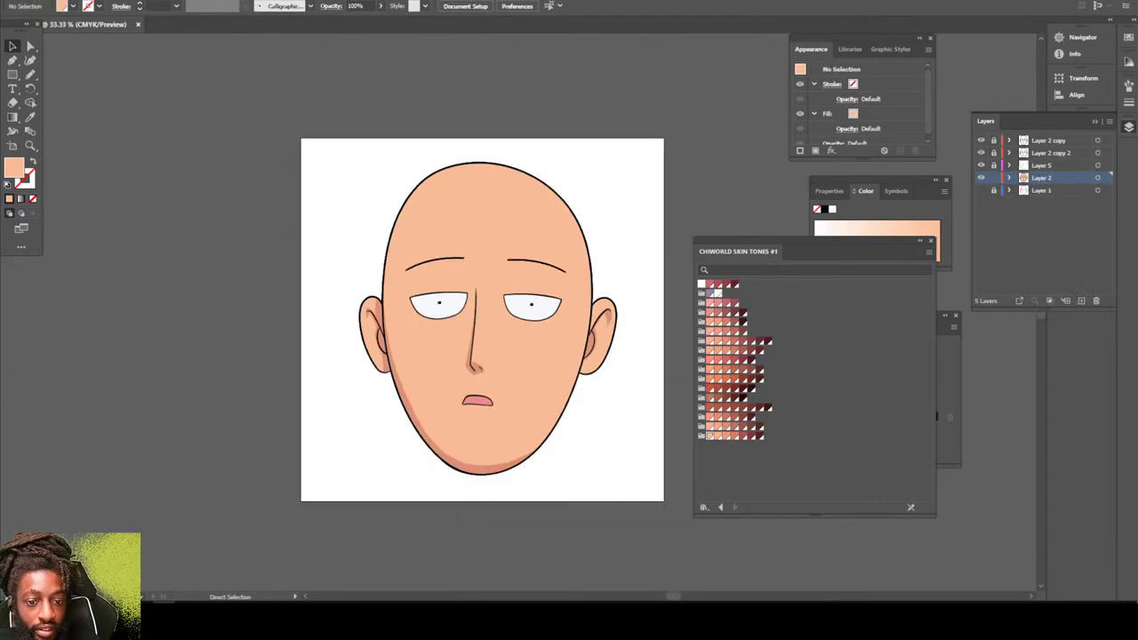
# Add a new layer directly above Layer 2 for the face highlights.
pyautogui.hotkey('ctrl', '+')
pyautogui.hotkey('ctrl', '+')
pyautogui.hotkey('ctrl', '+')
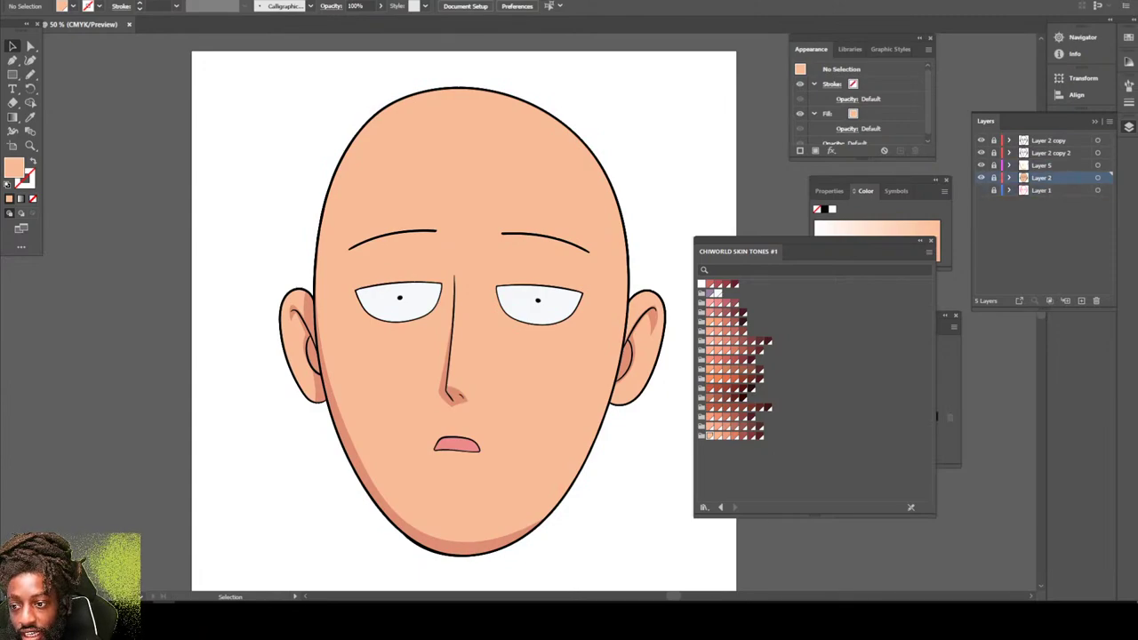
pyautogui.click(1081, 300)
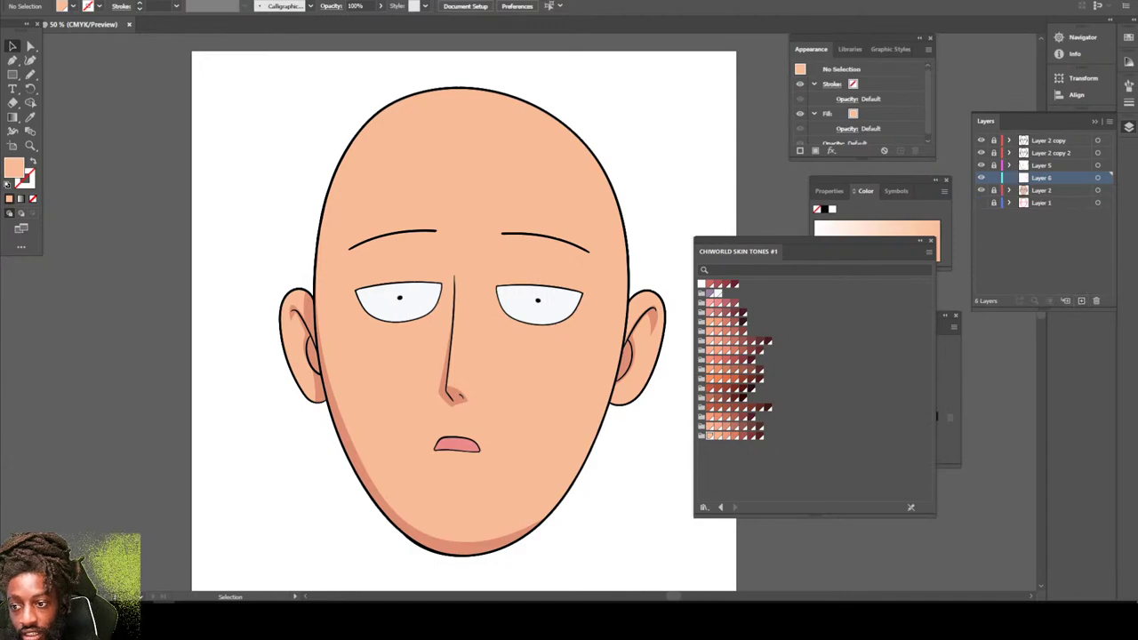
# Set the fill to the light peach highlight color FFCEB3.
pyautogui.scroll(1, 464, 320)
pyautogui.hotkey('ctrl', '+')
pyautogui.hscroll(1, 464, 320)
pyautogui.hotkey('ctrl', '+')
pyautogui.hscroll(-2, 520, 311)
pyautogui.hotkey('ctrl', '+')
pyautogui.scroll(3, 520, 311)
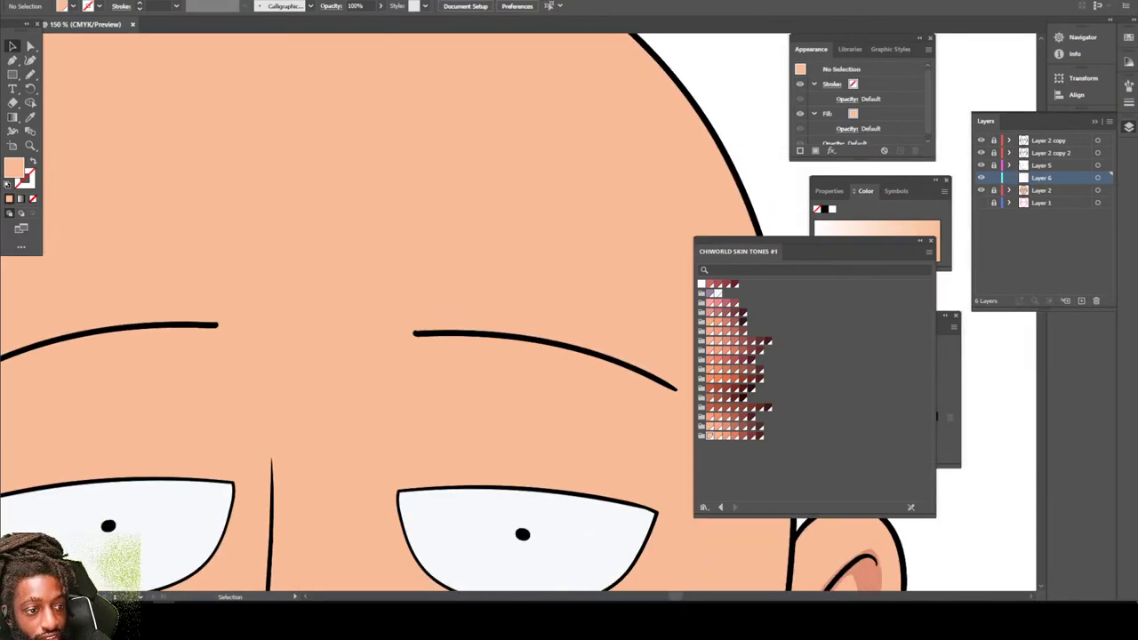
pyautogui.press('i')
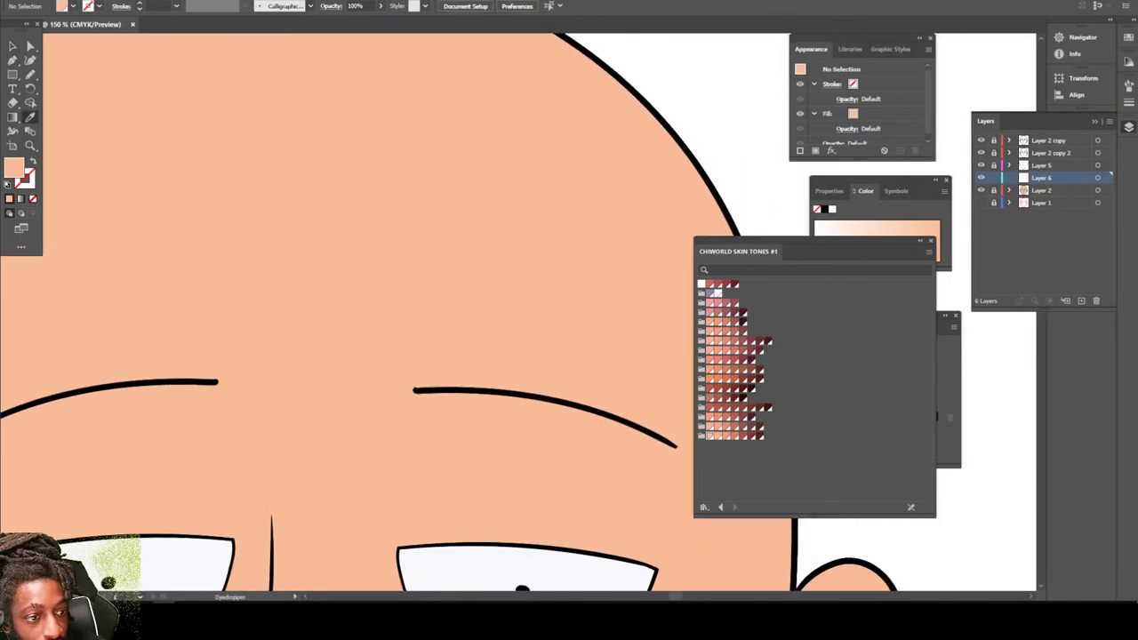
pyautogui.doubleClick(15, 168)
pyautogui.moveTo(840, 392); pyautogui.dragTo(826, 380)
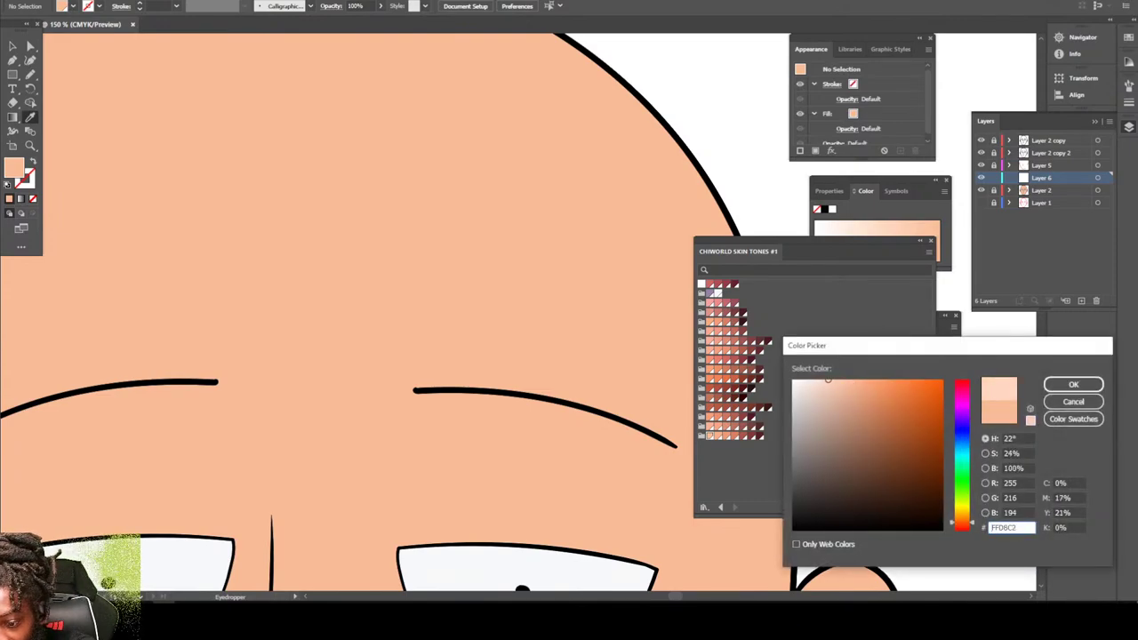
pyautogui.moveTo(963, 522); pyautogui.dragTo(963, 519)
pyautogui.moveTo(827, 379); pyautogui.dragTo(838, 379)
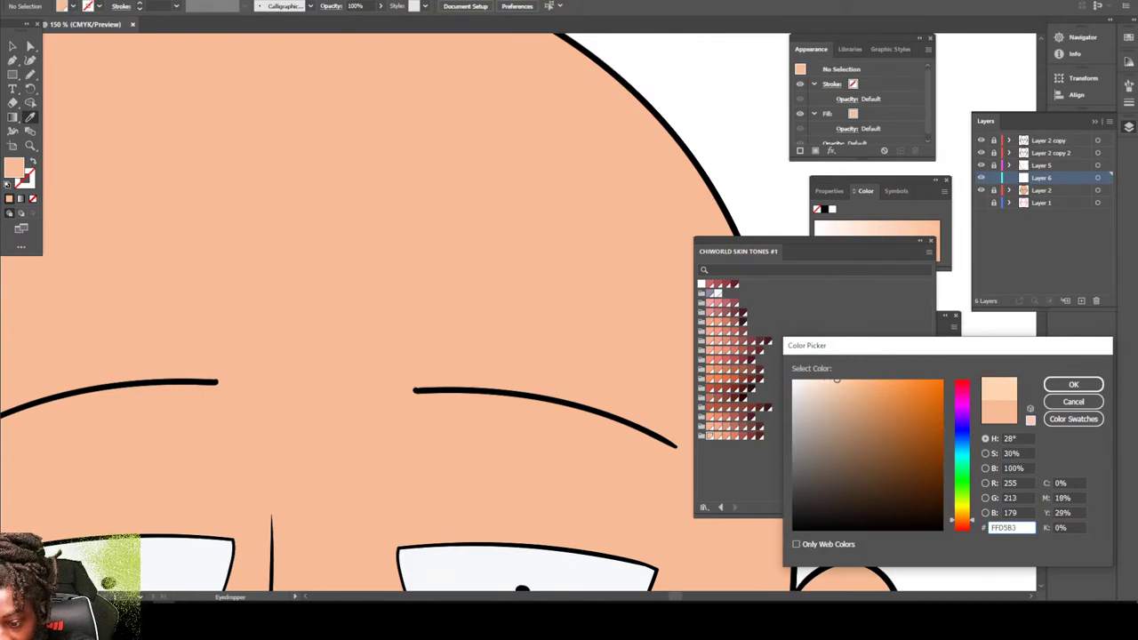
pyautogui.moveTo(963, 521); pyautogui.dragTo(963, 523)
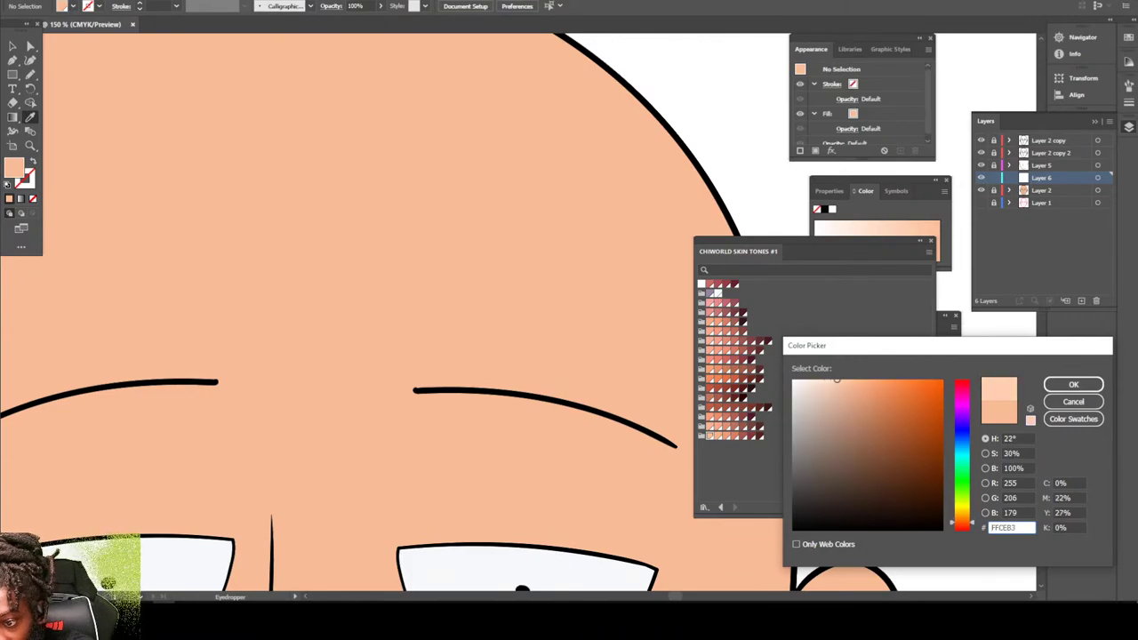
pyautogui.click(1073, 384)
# Draw a filled, elongated oval Pencil highlight on the upper right of the bald head, just inside the outline.
pyautogui.scroll(1, 533, 311)
pyautogui.click(30, 75)
pyautogui.scroll(1, 534, 311)
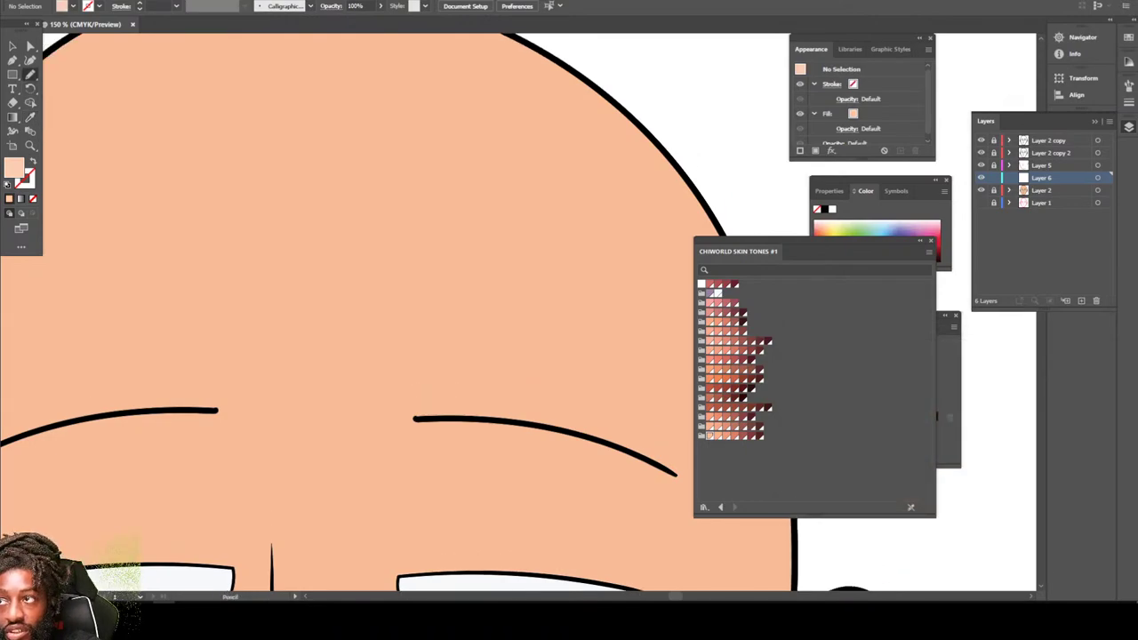
pyautogui.scroll(3, 356, 311)
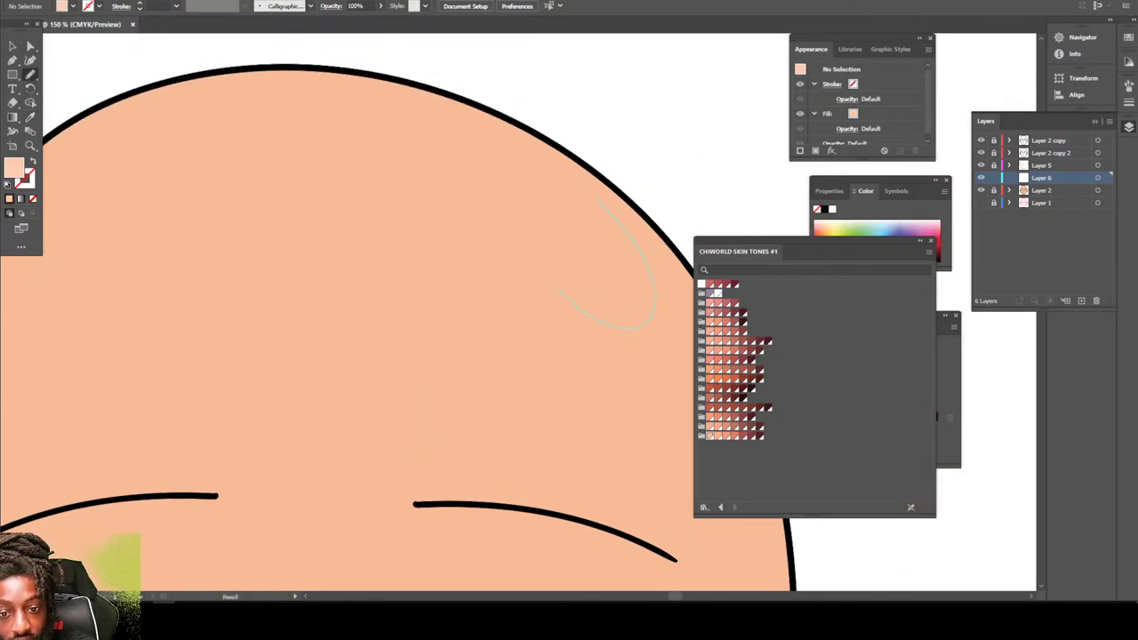
pyautogui.moveTo(560, 289); pyautogui.dragTo(524, 245)
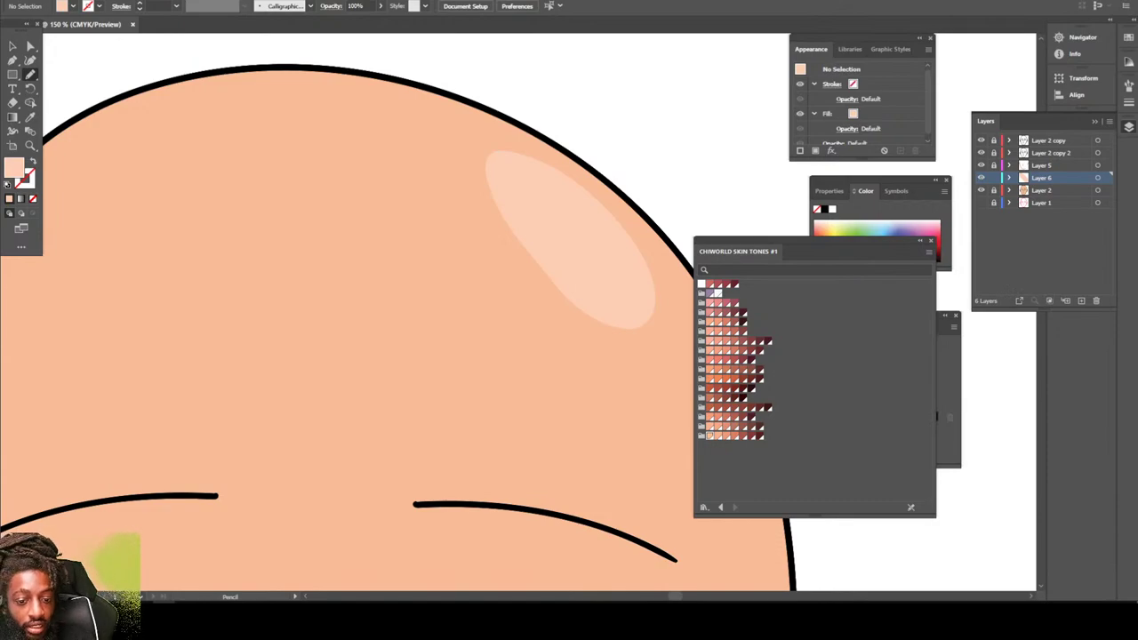
# Examine the head highlight in relation to the whole face.
pyautogui.hotkey('ctrl', '-')
pyautogui.hotkey('ctrl', '-')
pyautogui.hotkey('ctrl', '-')
pyautogui.hotkey('ctrl', '-')
pyautogui.hotkey('ctrl', '-')
pyautogui.hotkey('ctrl', '-')
pyautogui.scroll(-2, 481, 360)
pyautogui.hotkey('ctrl', '=')
pyautogui.hotkey('ctrl', '=')
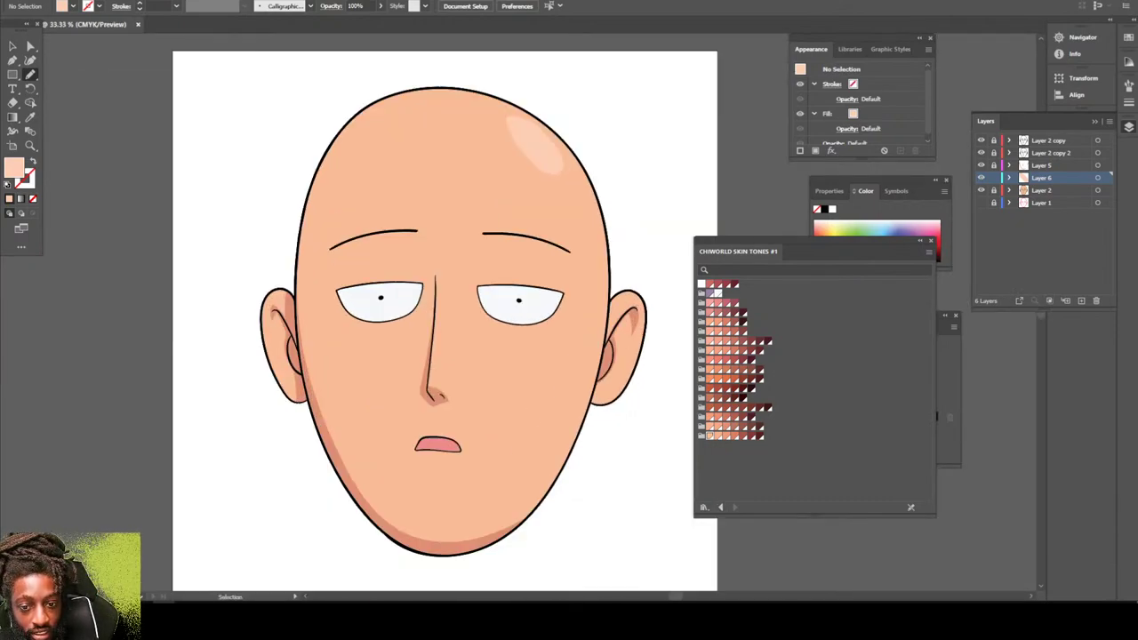
pyautogui.hotkey('ctrl', '=')
pyautogui.hscroll(-1, 434, 312)
pyautogui.hotkey('ctrl', '-')
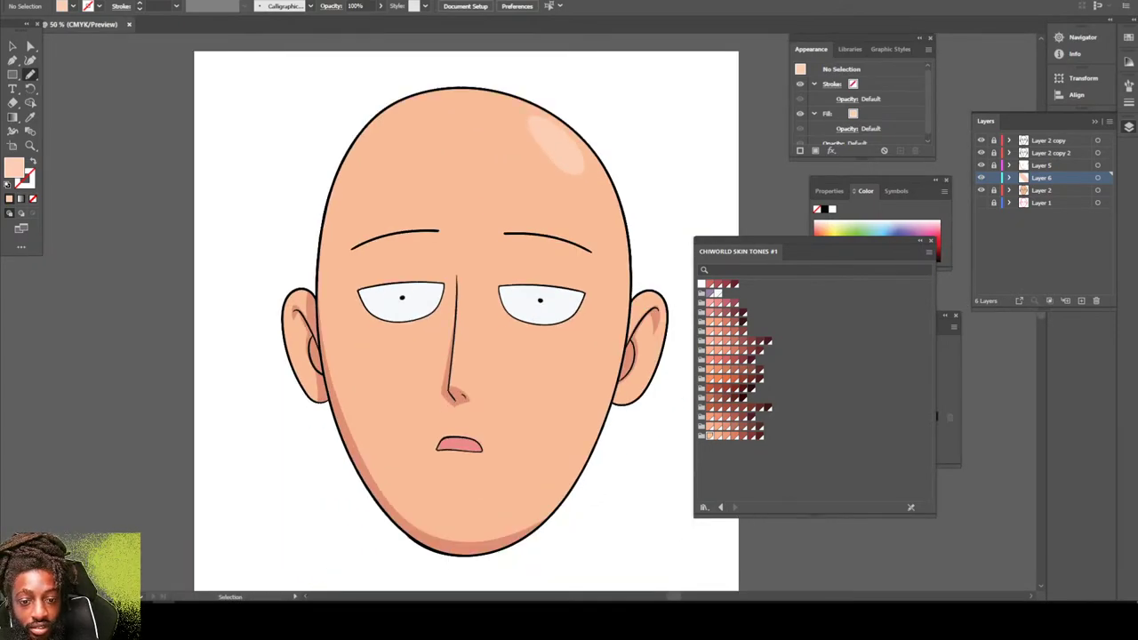
# Pick the purple skin-tone swatch and lighten the fill to the pale mauve C1ACBC.
pyautogui.hotkey('ctrl', '+')
pyautogui.hotkey('ctrl', '+')
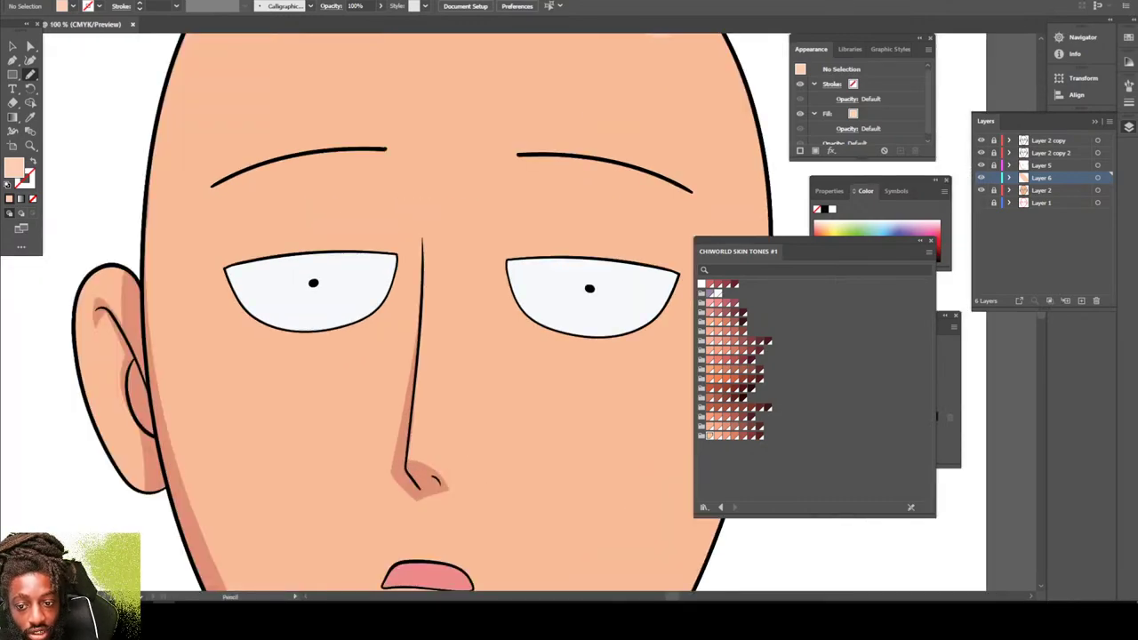
pyautogui.click(709, 293)
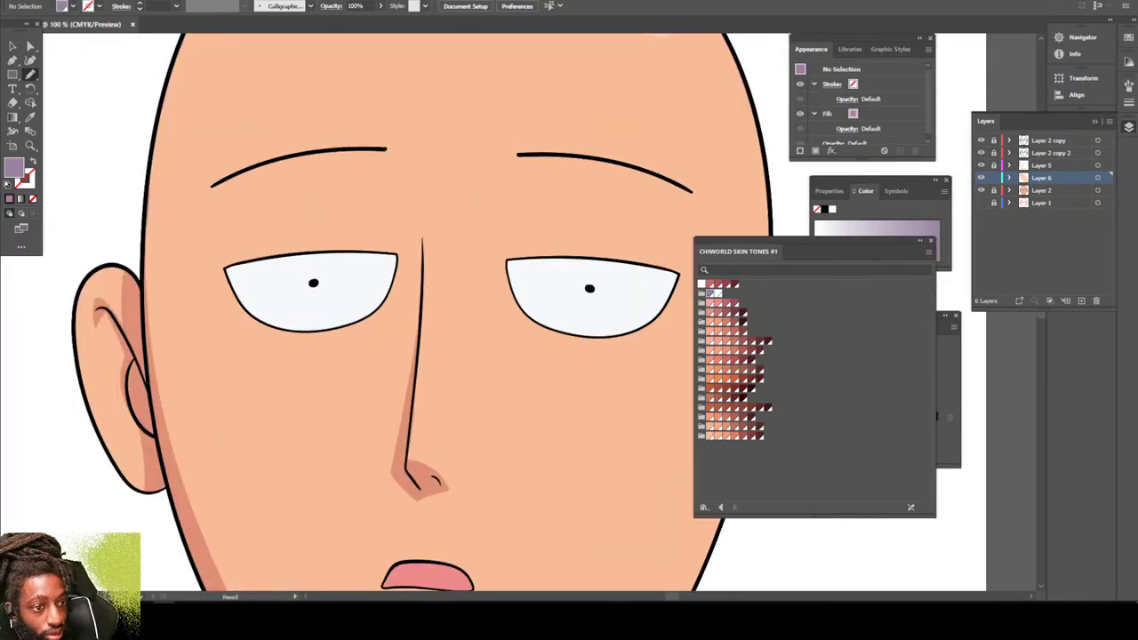
pyautogui.doubleClick(14, 167)
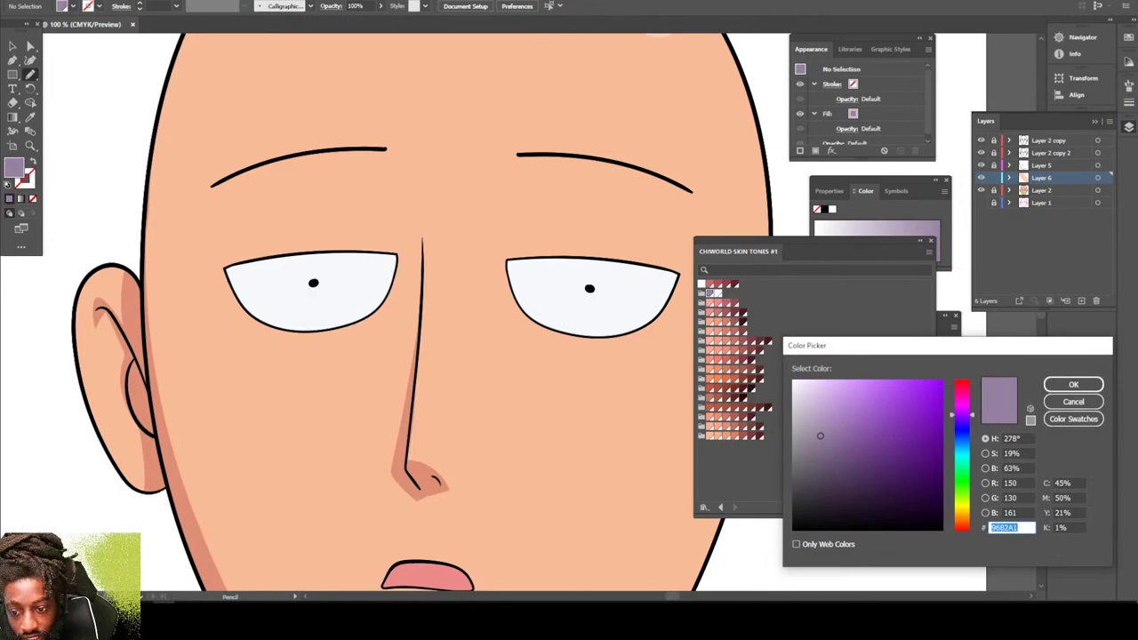
pyautogui.write('BCB4C1')
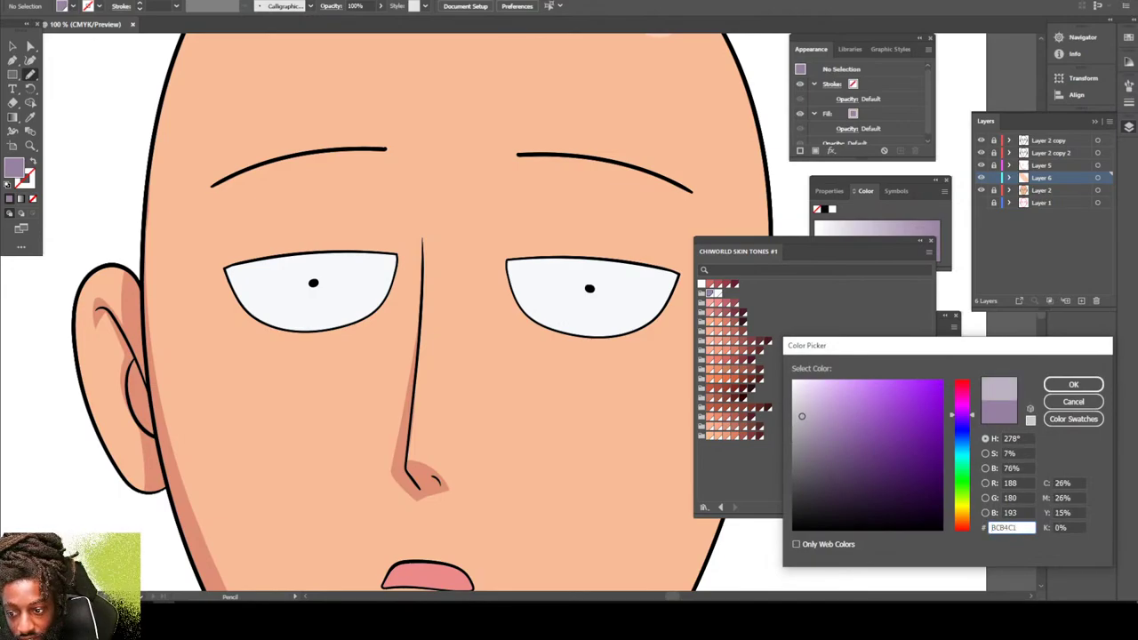
pyautogui.moveTo(961, 414); pyautogui.dragTo(962, 405)
pyautogui.moveTo(826, 413); pyautogui.dragTo(809, 416)
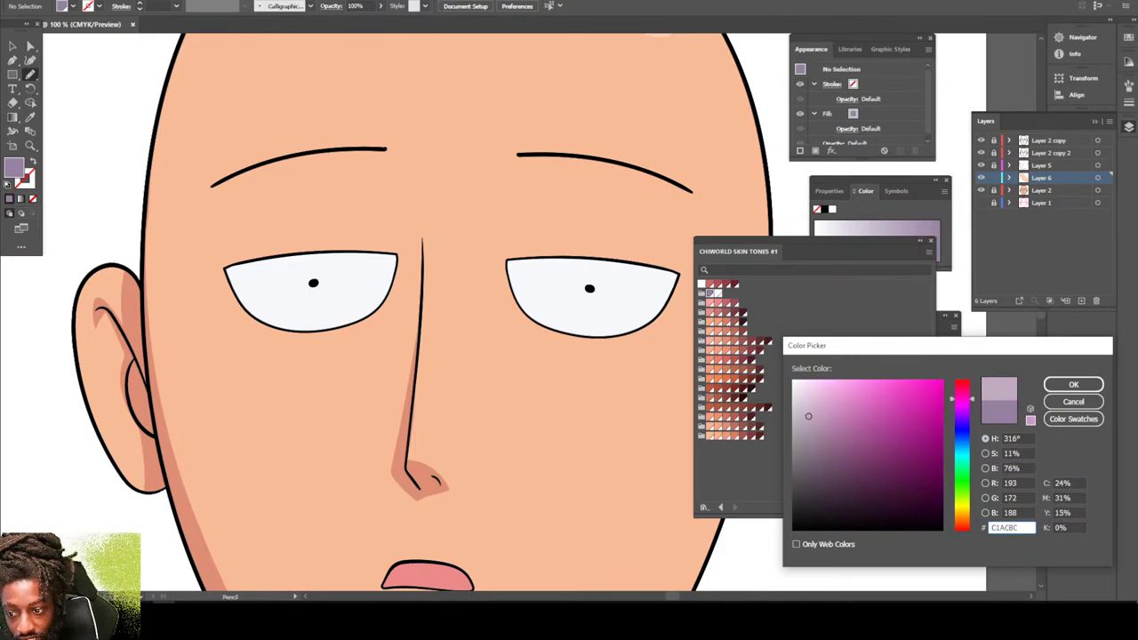
pyautogui.click(1073, 385)
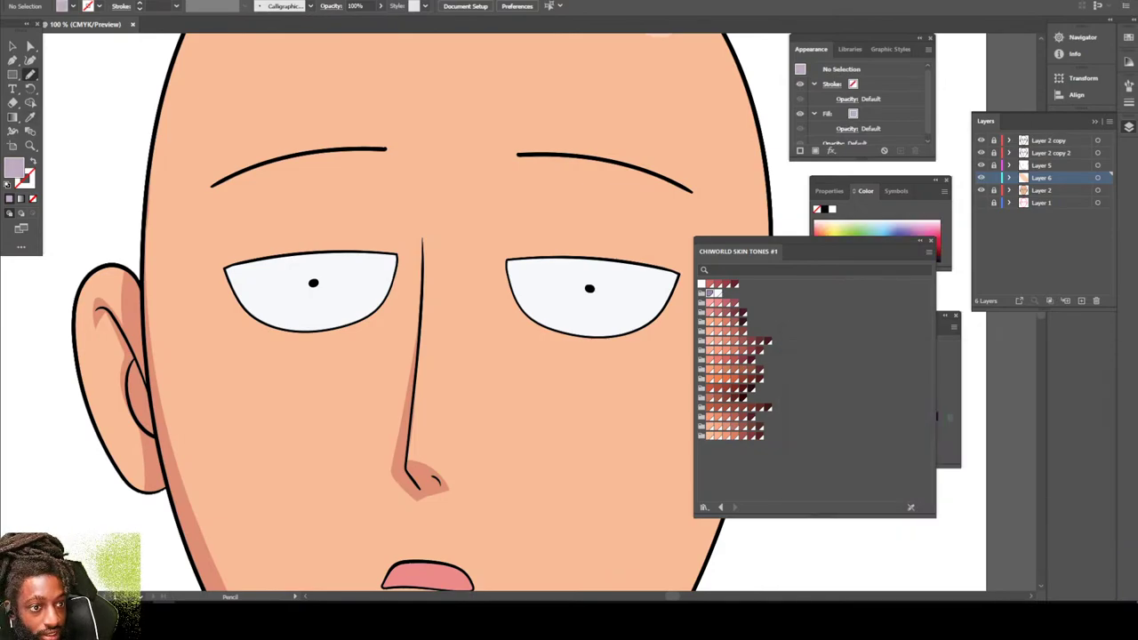
# Try to draw a filled Pencil shadow along the upper lid of the left eye on Layer 6.
pyautogui.hscroll(-6, 480, 311)
pyautogui.hotkey('ctrl', '=')
pyautogui.hotkey('ctrl', '=')
pyautogui.hotkey('ctrl', '=')
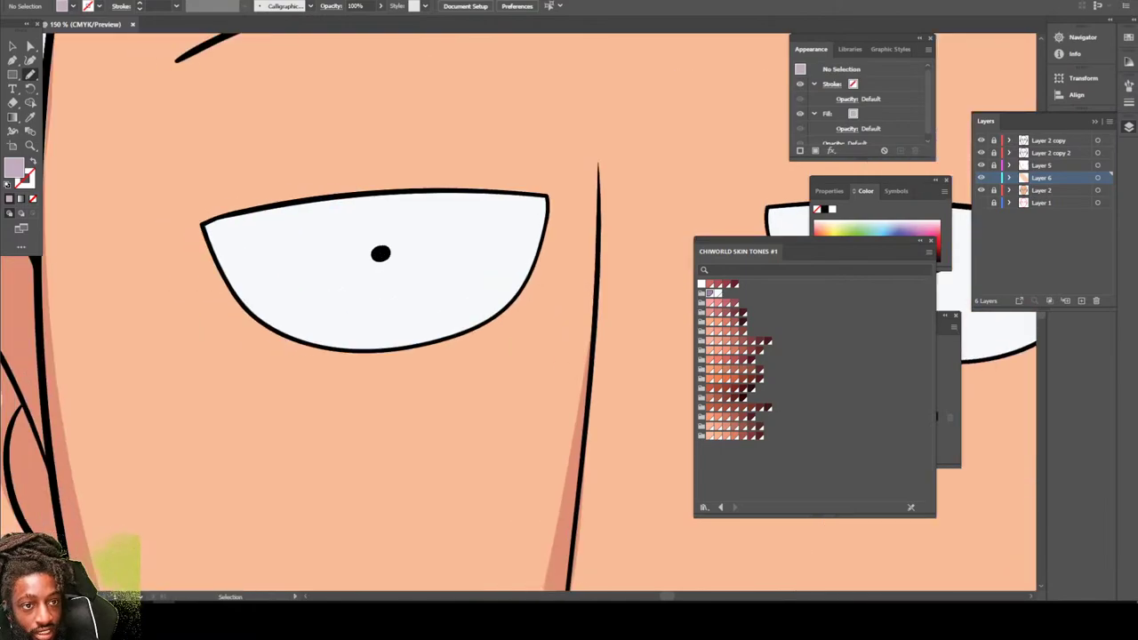
pyautogui.hscroll(-1, 480, 311)
pyautogui.hscroll(-3, 150, 271)
pyautogui.scroll(7, 150, 271)
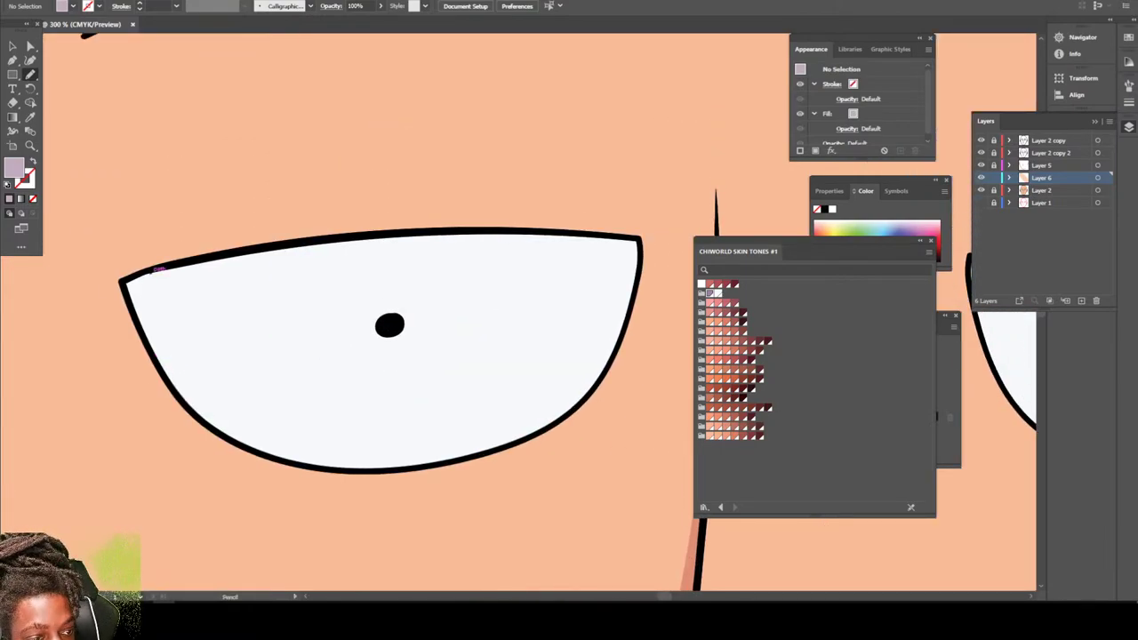
pyautogui.moveTo(189, 257)
pyautogui.mouseDown()
pyautogui.moveTo(128, 276)
pyautogui.moveTo(133, 316)
pyautogui.moveTo(234, 287)
pyautogui.moveTo(370, 268)
pyautogui.moveTo(566, 266)
pyautogui.moveTo(627, 279)
pyautogui.moveTo(641, 242)
pyautogui.moveTo(445, 232)
pyautogui.moveTo(219, 252)
pyautogui.mouseUp()
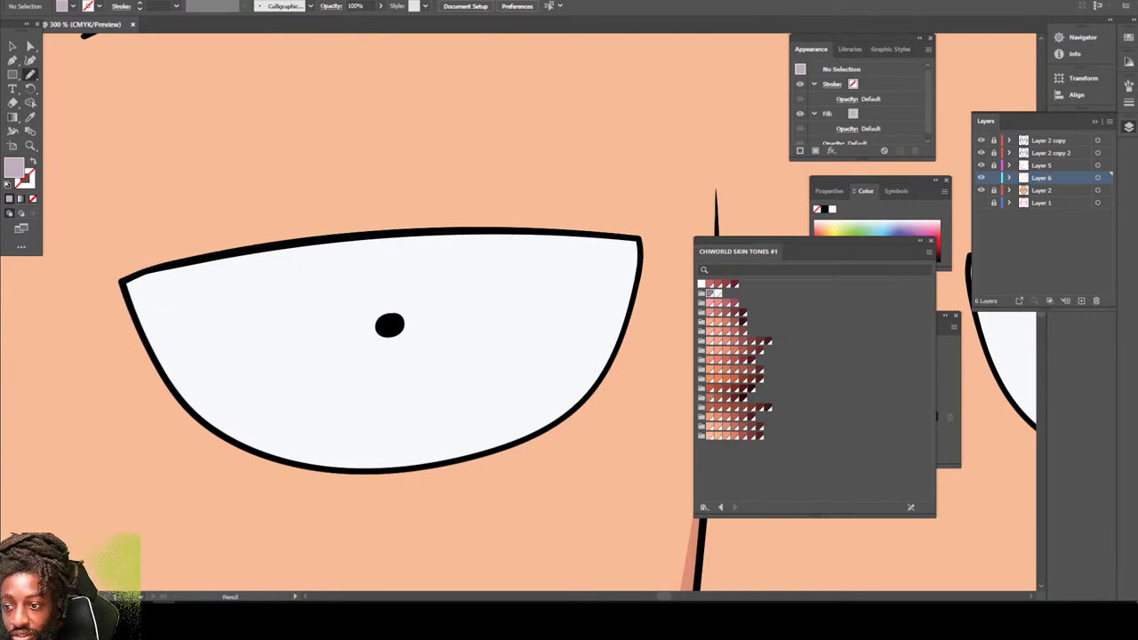
# Add a new layer above Layer 2 copy 2 and draw a mauve Pencil shadow band under the left eye's upper lid.
pyautogui.click(1052, 153)
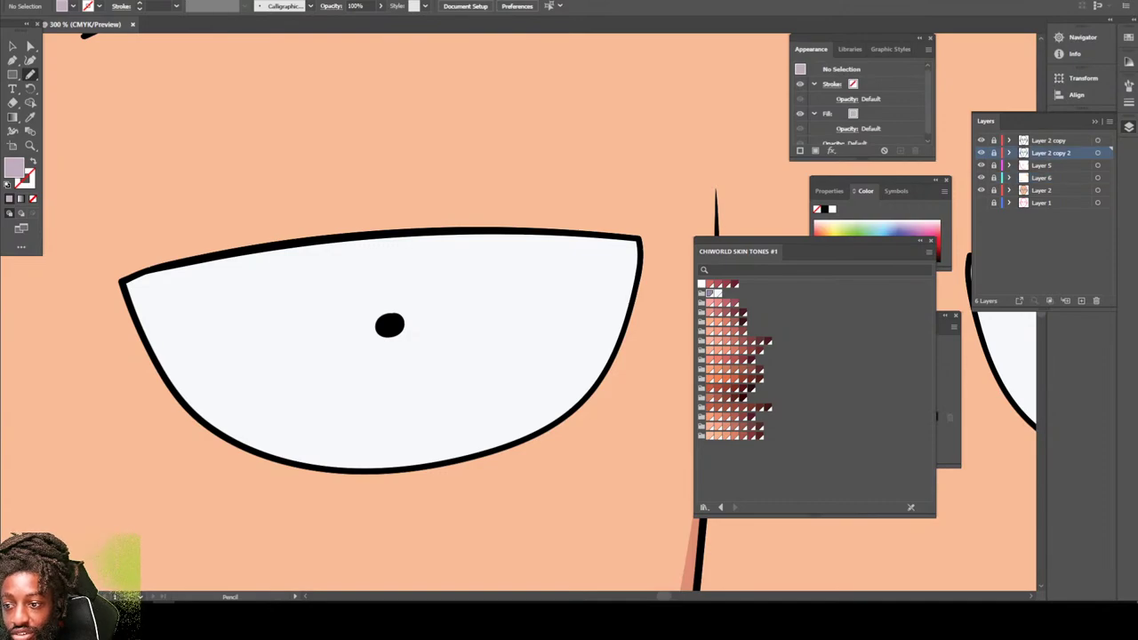
pyautogui.click(1081, 301)
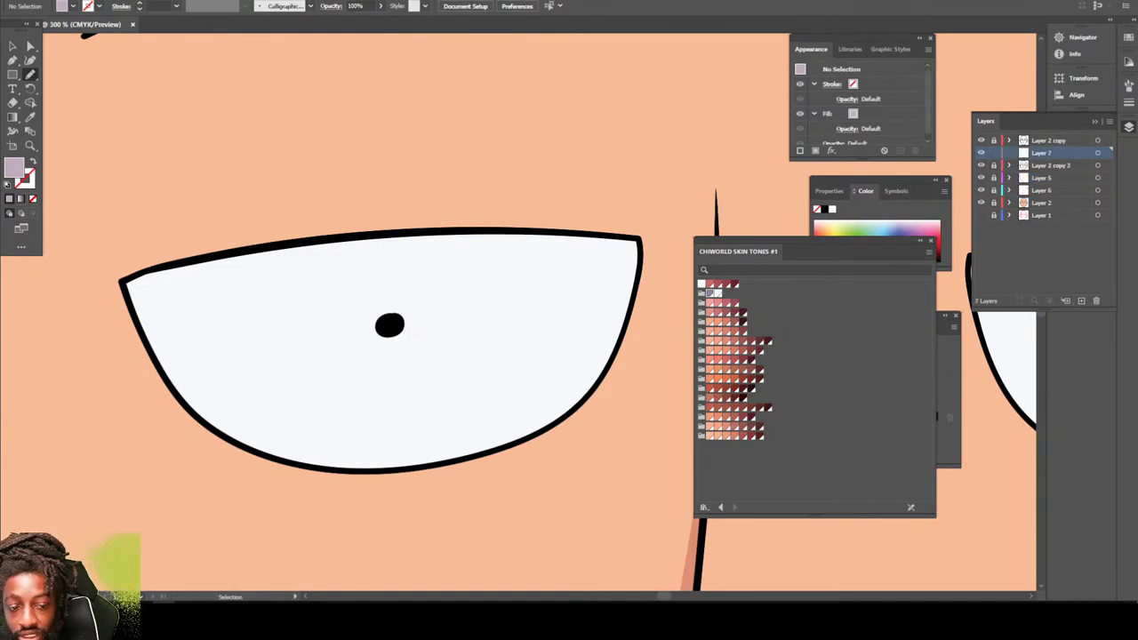
pyautogui.hotkey('ctrl', '=')
pyautogui.hscroll(-2, 518, 312)
pyautogui.hscroll(-1, 519, 312)
pyautogui.scroll(-2, 518, 312)
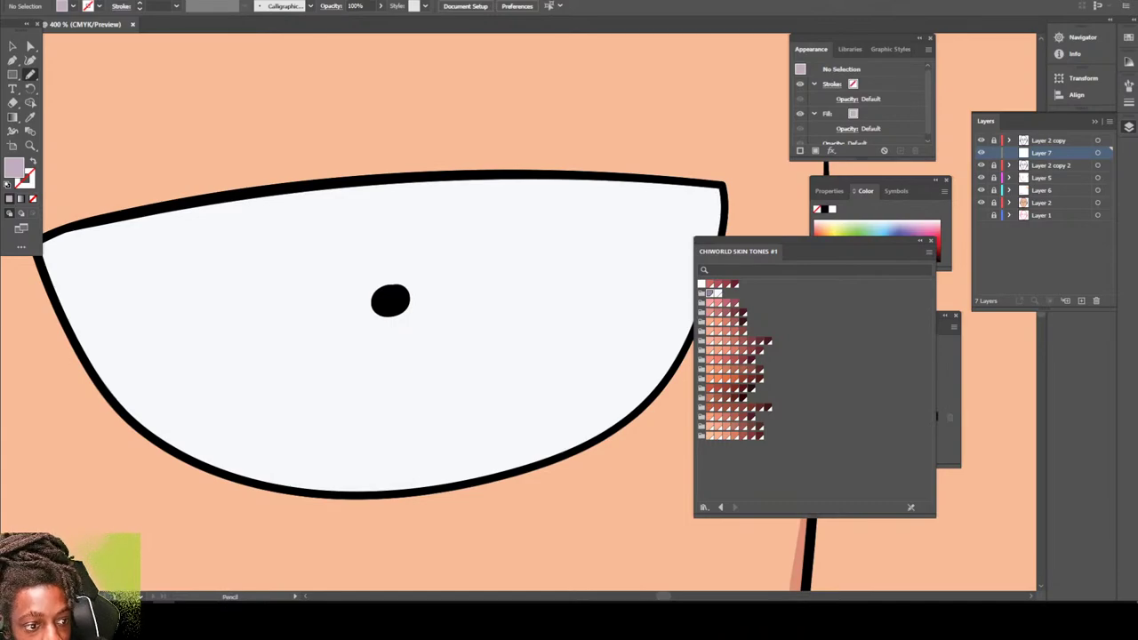
pyautogui.moveTo(113, 217); pyautogui.dragTo(43, 235)
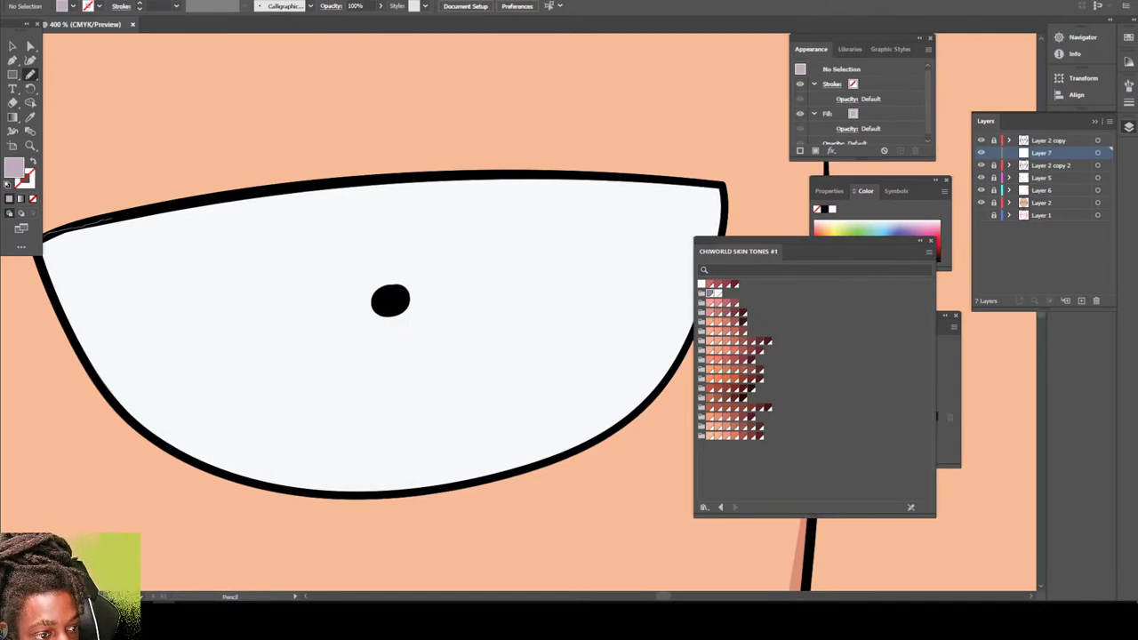
pyautogui.moveTo(53, 282)
pyautogui.mouseDown()
pyautogui.moveTo(455, 219)
pyautogui.moveTo(722, 231)
pyautogui.moveTo(726, 197)
pyautogui.moveTo(688, 180)
pyautogui.moveTo(413, 179)
pyautogui.moveTo(53, 232)
pyautogui.mouseUp()
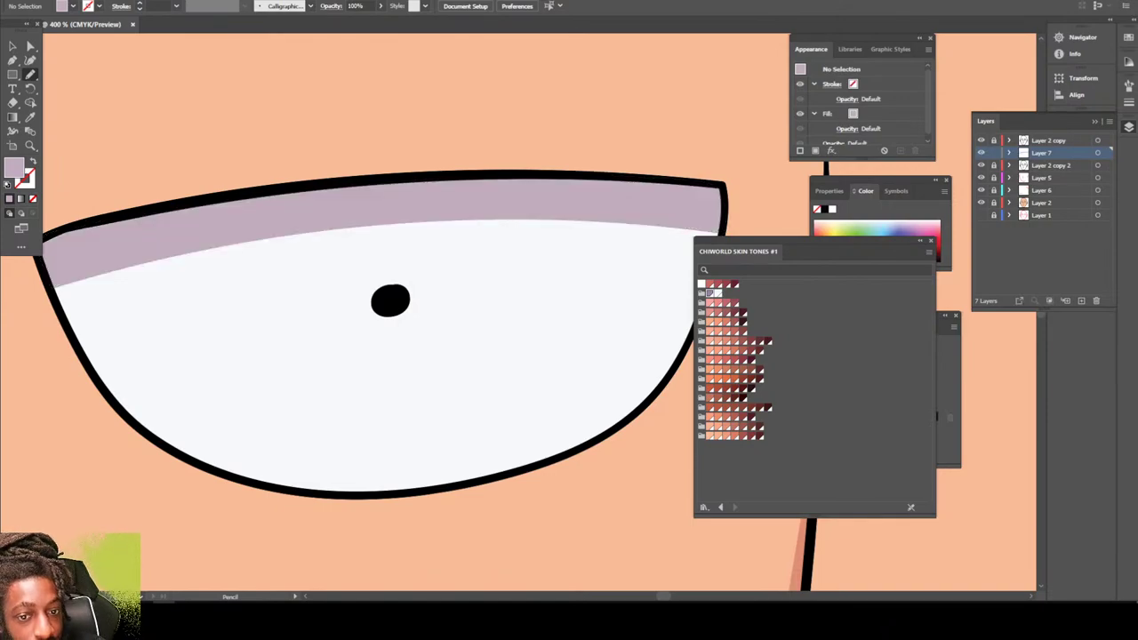
# Draw a matching mauve Pencil shadow band under the right eye's upper lid on Layer 7.
pyautogui.hotkey('ctrl', '-')
pyautogui.hotkey('ctrl', '-')
pyautogui.hotkey('ctrl', '-')
pyautogui.hotkey('ctrl', '-')
pyautogui.hotkey('ctrl', '-')
pyautogui.hotkey('ctrl', '-')
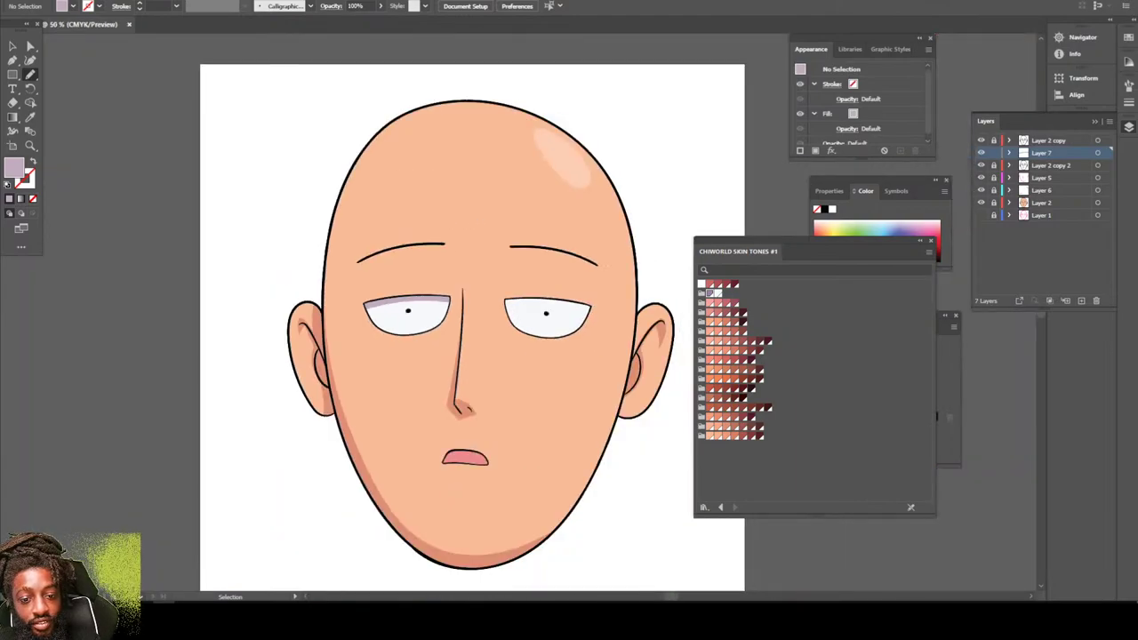
pyautogui.hotkey('ctrl', '+')
pyautogui.hotkey('ctrl', '+')
pyautogui.hotkey('ctrl', '+')
pyautogui.hotkey('ctrl', '+')
pyautogui.hotkey('ctrl', '+')
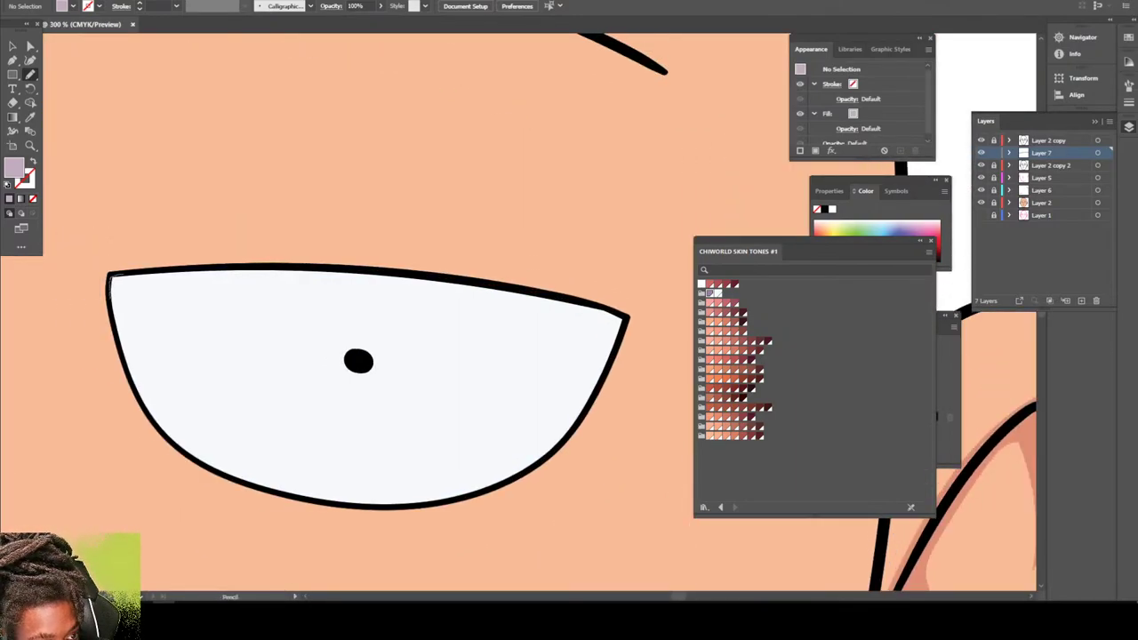
pyautogui.moveTo(109, 297)
pyautogui.mouseDown()
pyautogui.moveTo(322, 300)
pyautogui.moveTo(612, 347)
pyautogui.moveTo(587, 304)
pyautogui.moveTo(501, 286)
pyautogui.moveTo(392, 272)
pyautogui.moveTo(111, 273)
pyautogui.mouseUp()
# Examine both eye shadows and the overall shading on the whole face.
pyautogui.hotkey('ctrl', '-')
pyautogui.hotkey('ctrl', '-')
pyautogui.hotkey('ctrl', '-')
pyautogui.hotkey('ctrl', '-')
pyautogui.hotkey('ctrl', '-')
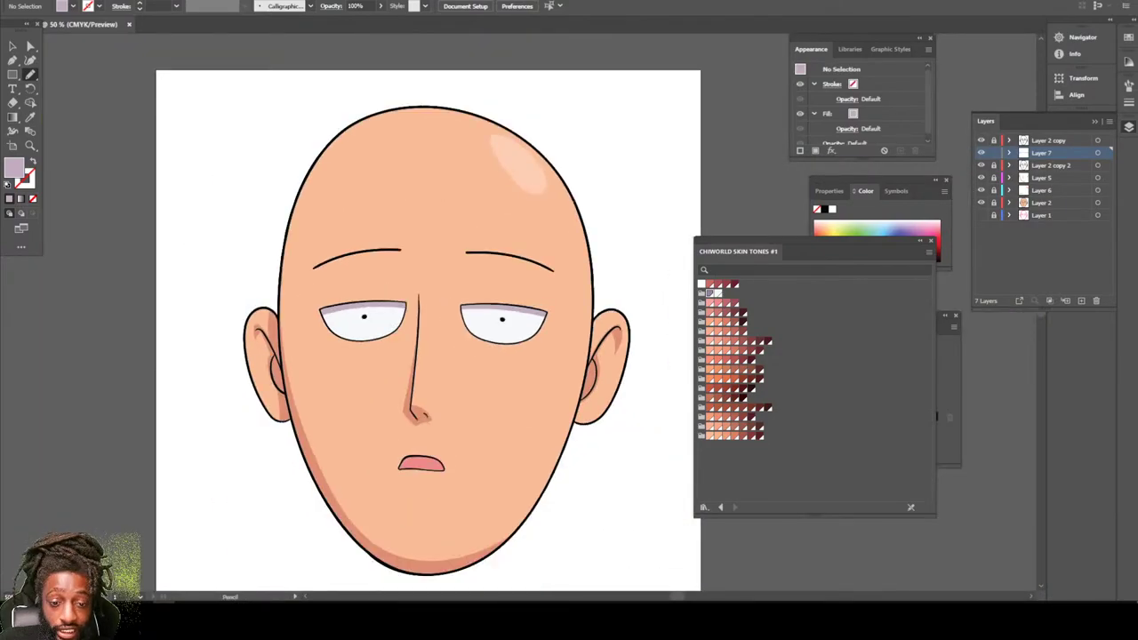
pyautogui.hotkey('ctrl', '=')
pyautogui.hscroll(-2, 525, 313)
pyautogui.scroll(-5, 525, 313)
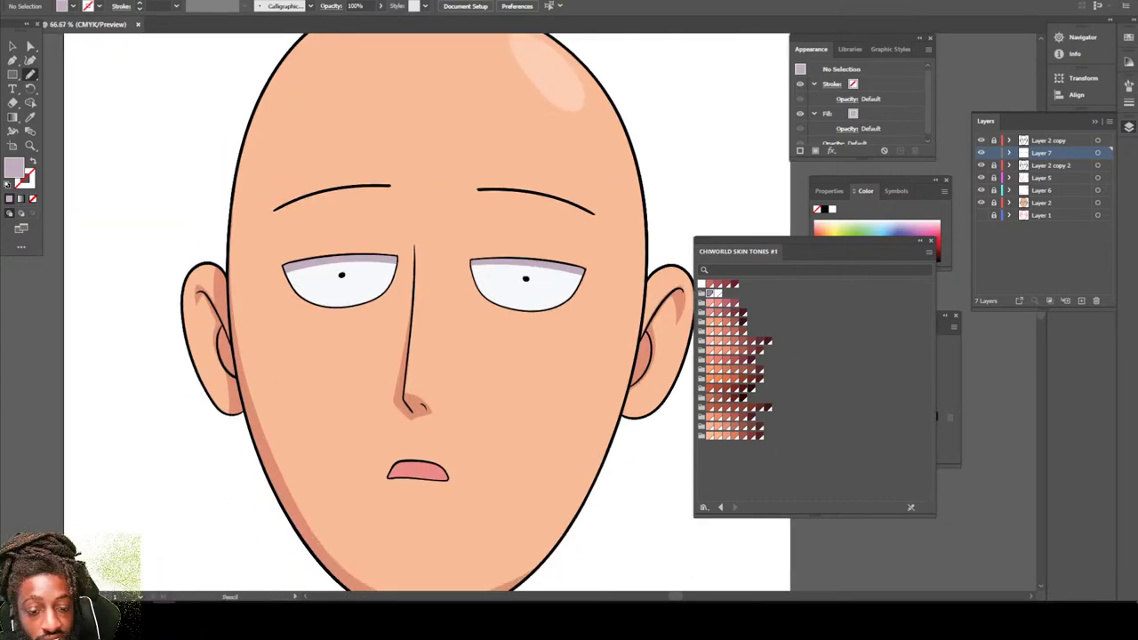
pyautogui.hotkey('ctrl', '-')
pyautogui.scroll(3, 450, 313)
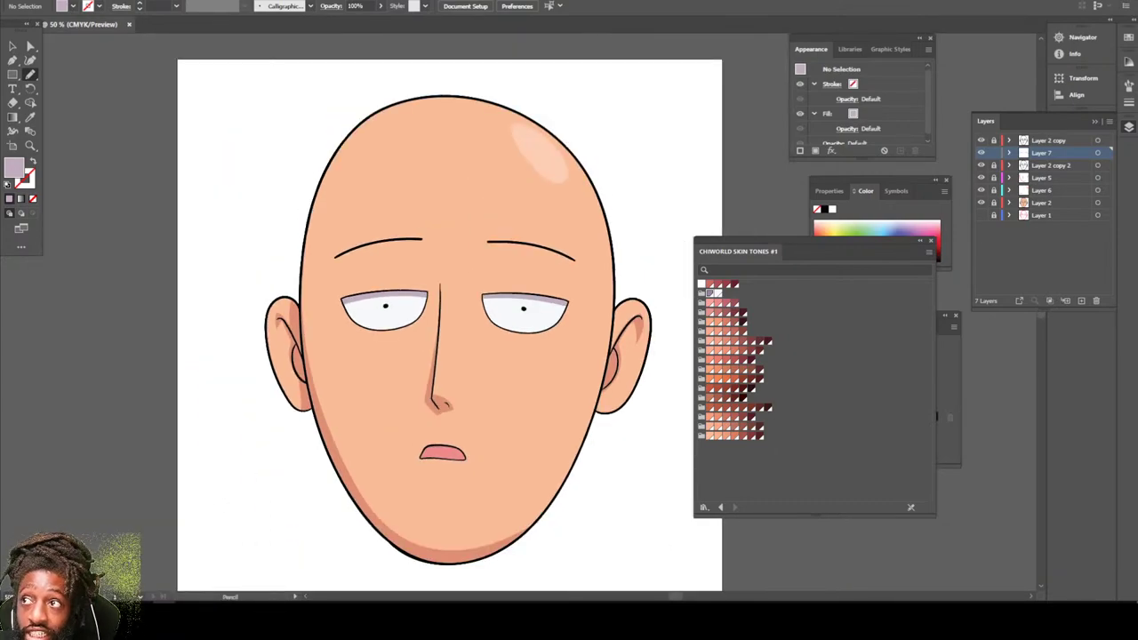
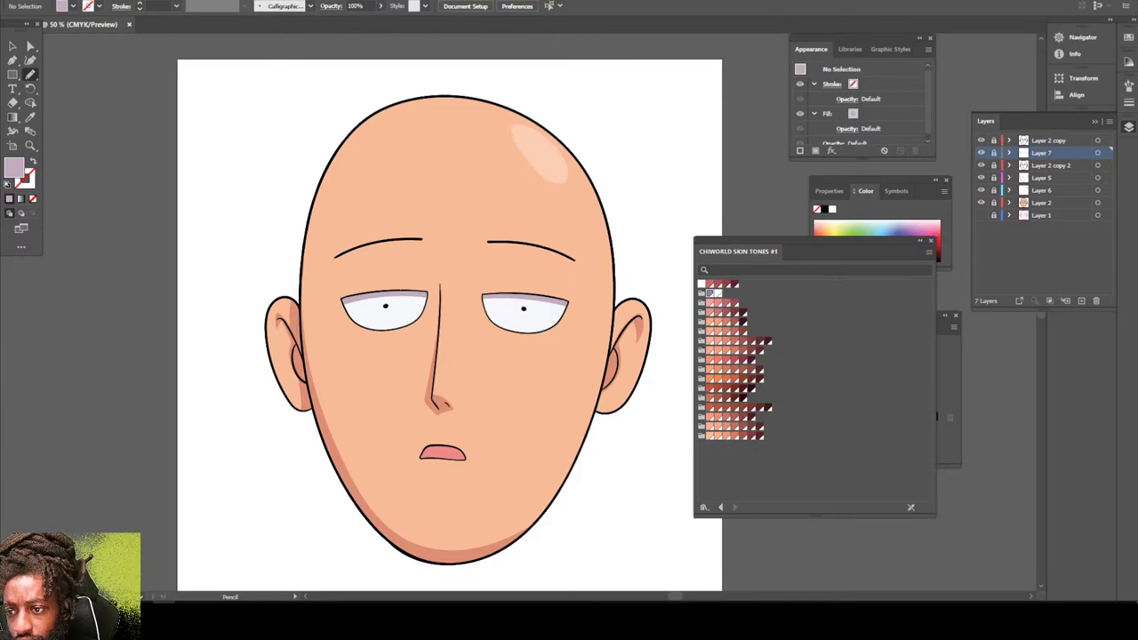
# Add another new layer and move it between Layer 2 and Layer 1.
pyautogui.click(1081, 300)
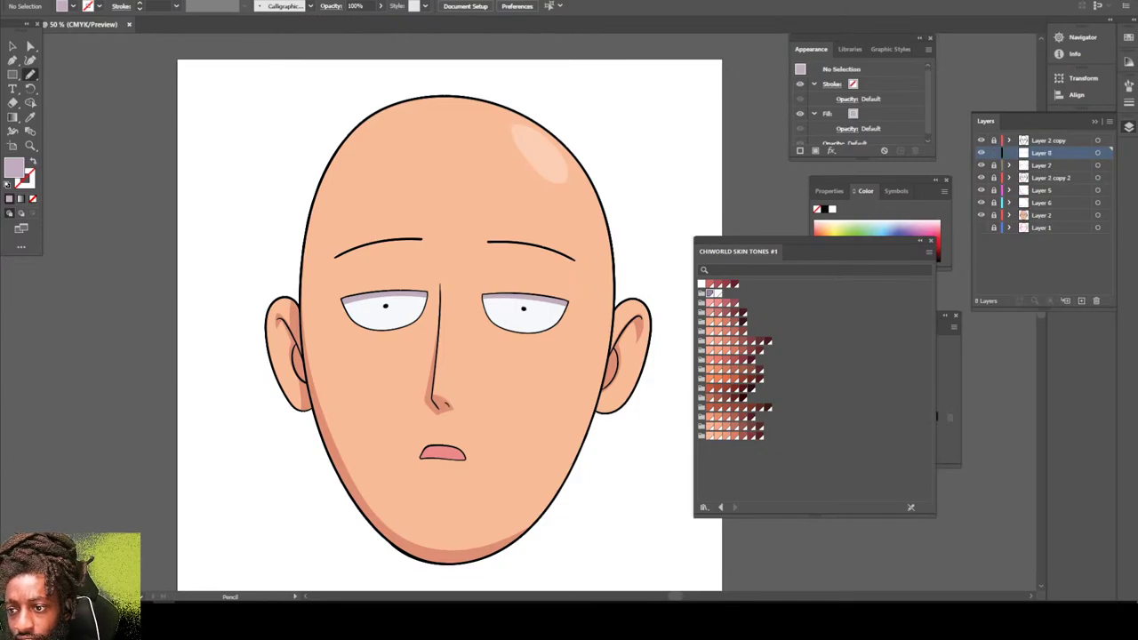
pyautogui.moveTo(1042, 153); pyautogui.dragTo(1042, 221)
pyautogui.hotkey('ctrl', '-')
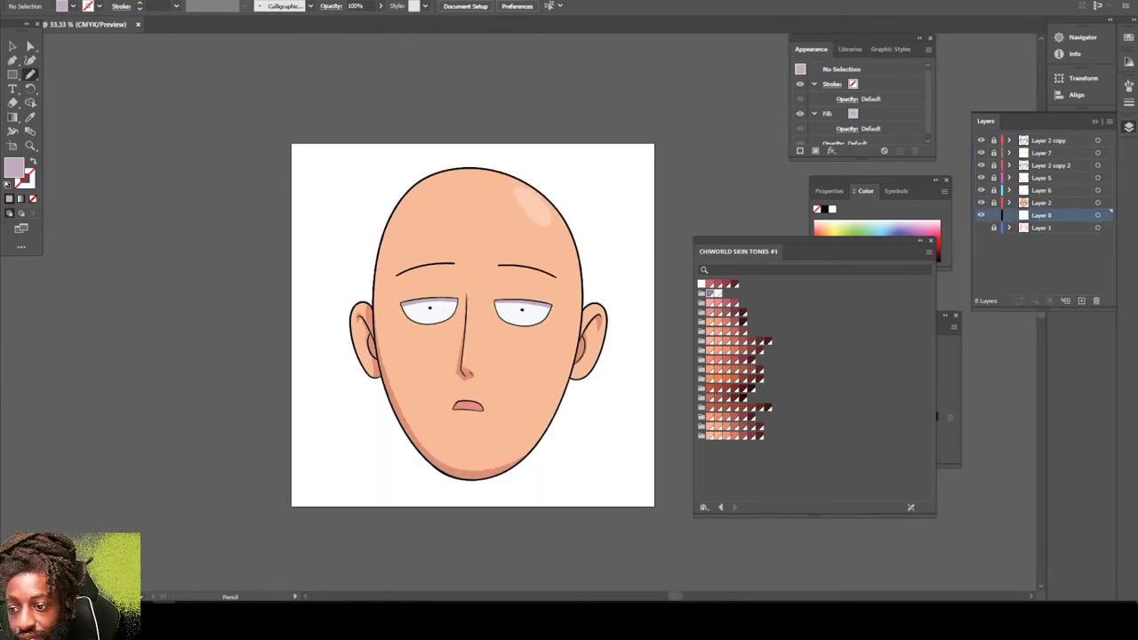
pyautogui.hotkey('ctrl', '=')
pyautogui.hotkey('ctrl', '-')
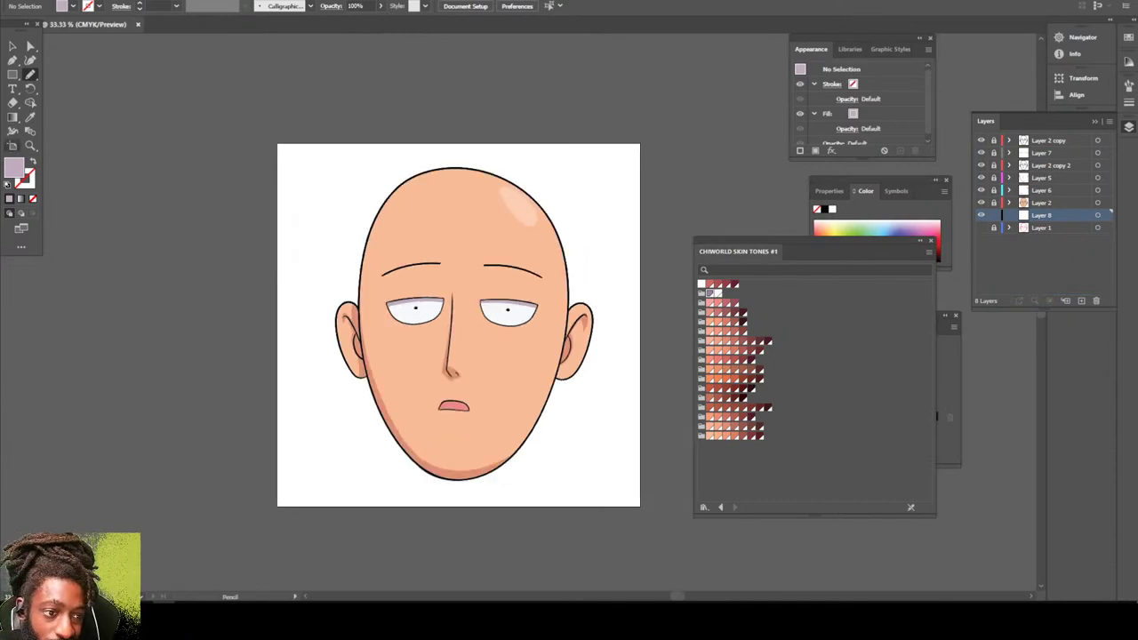
# Set the fill to 111111 and draw a rectangle about 18.59 in square on Layer 8, covering the whole artboard.
pyautogui.doubleClick(14, 167)
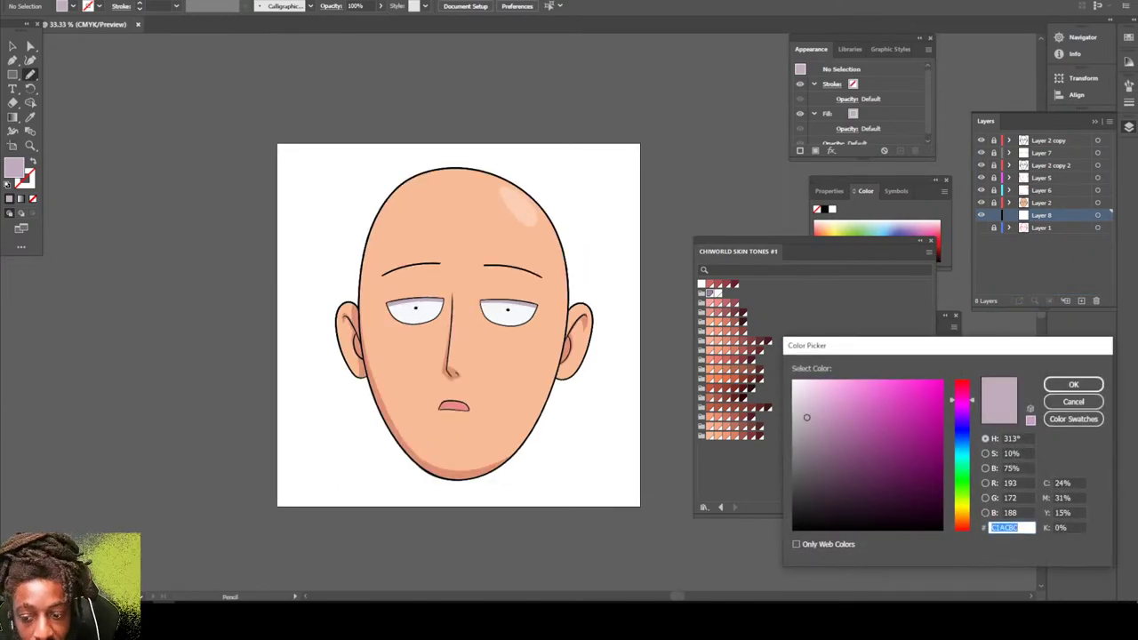
pyautogui.moveTo(831, 521); pyautogui.dragTo(793, 521)
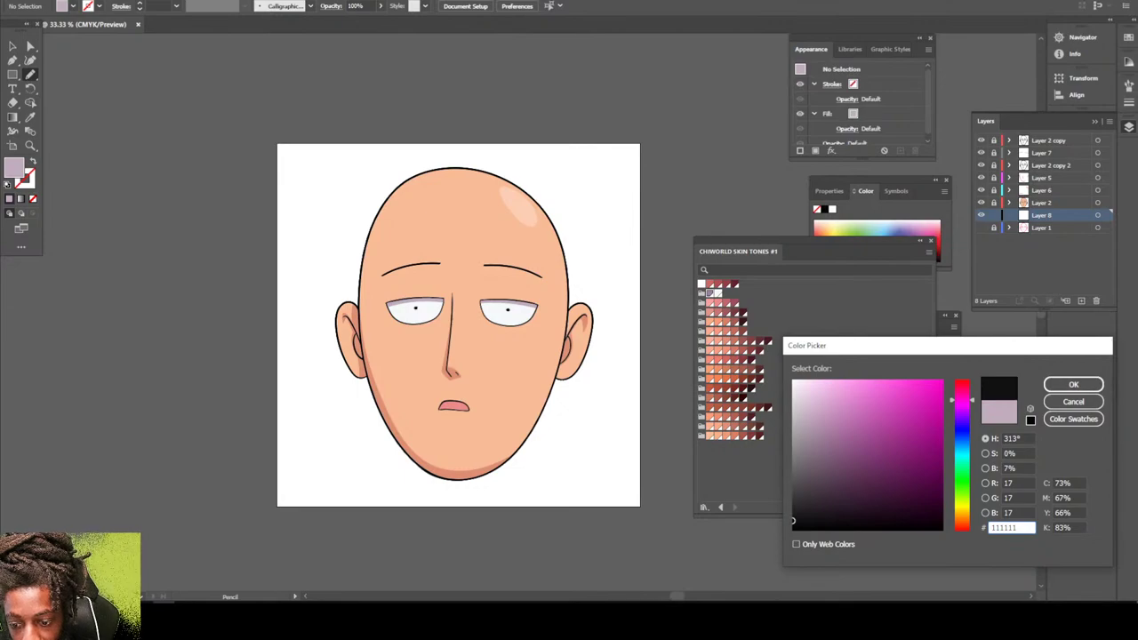
pyautogui.press('Return')
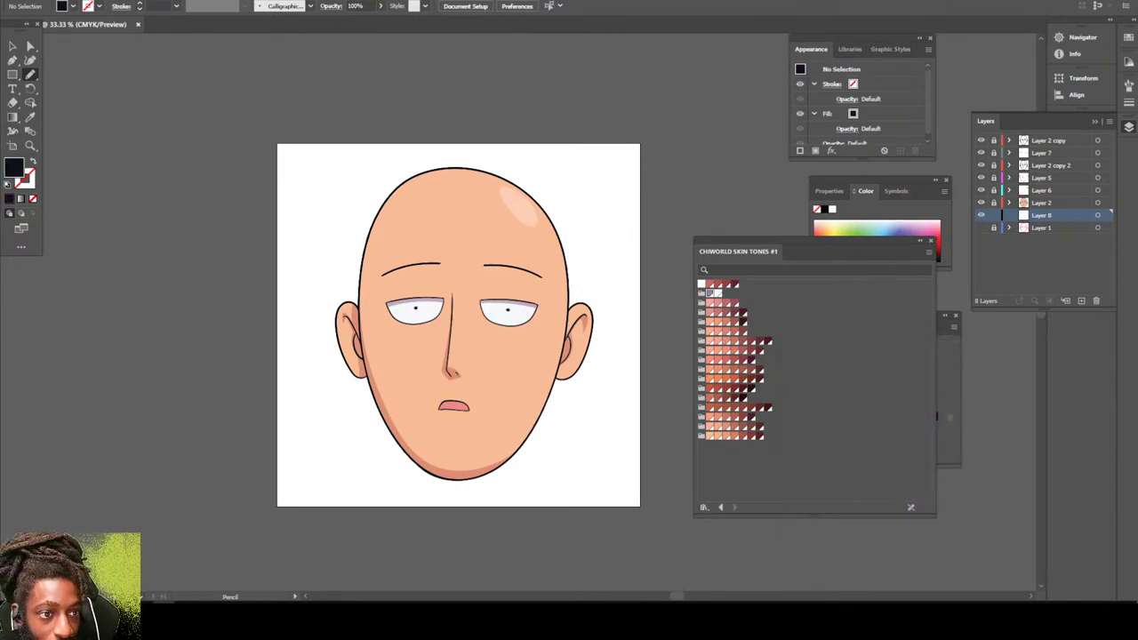
pyautogui.click(12, 75)
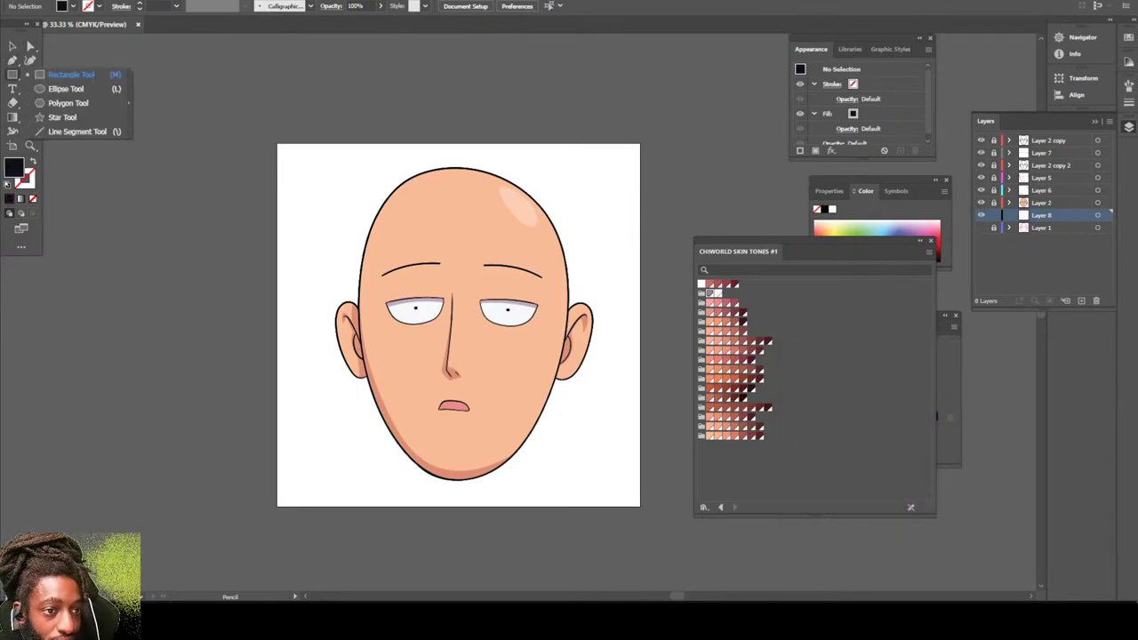
pyautogui.click(71, 75)
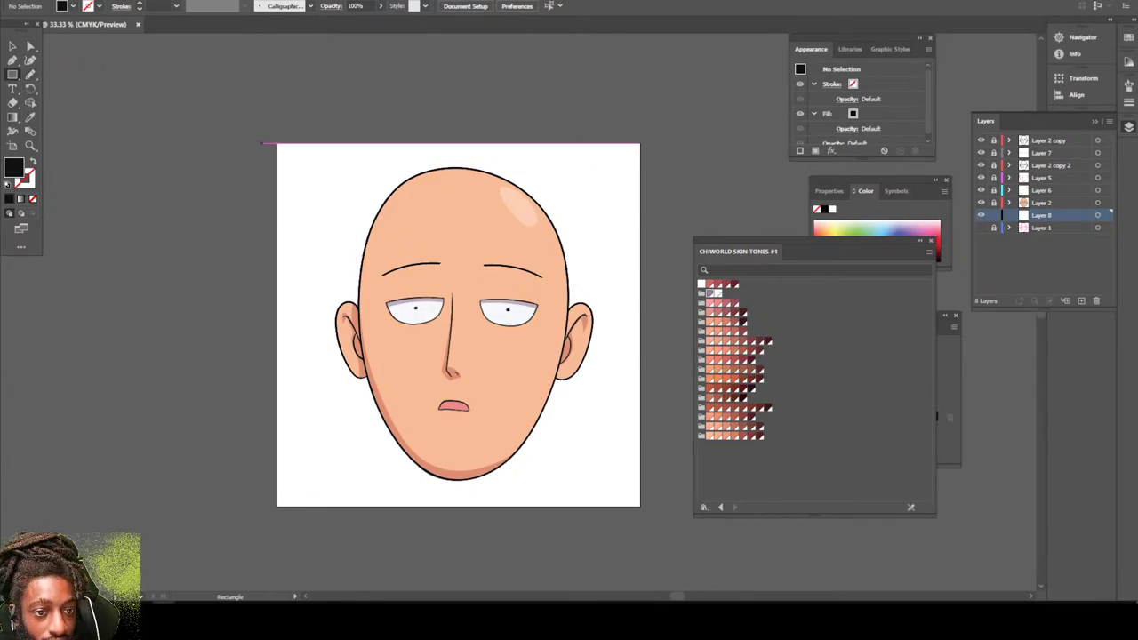
pyautogui.moveTo(272, 134); pyautogui.dragTo(647, 509)
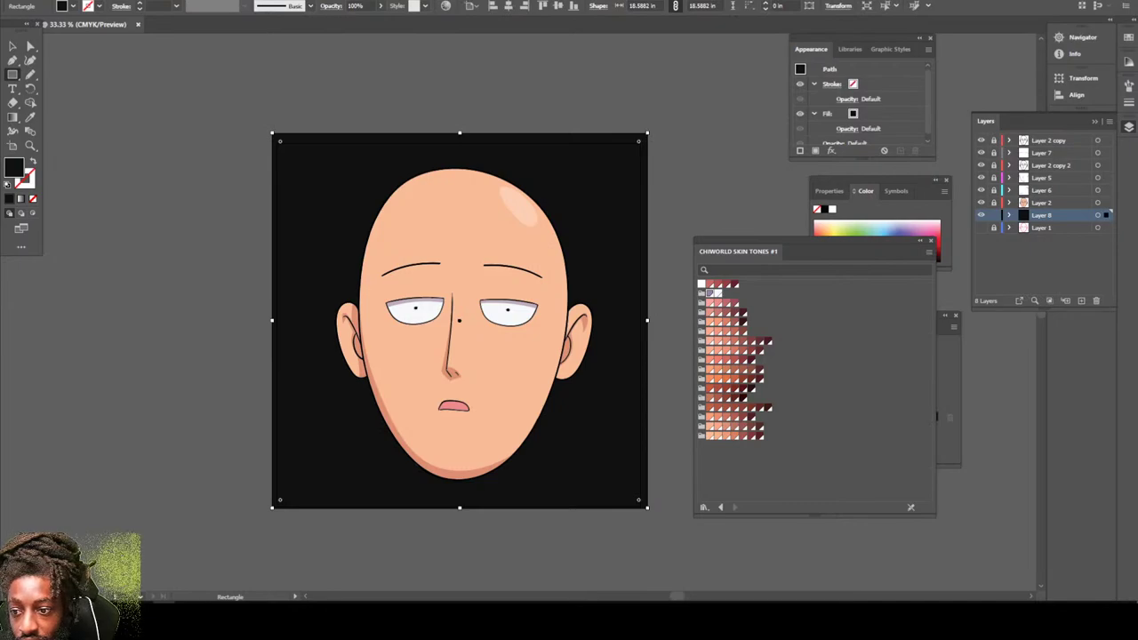
# Lock Layer 8 and add a new layer above Layer 2 copy.
pyautogui.click(994, 215)
pyautogui.click(1049, 152)
pyautogui.click(1049, 141)
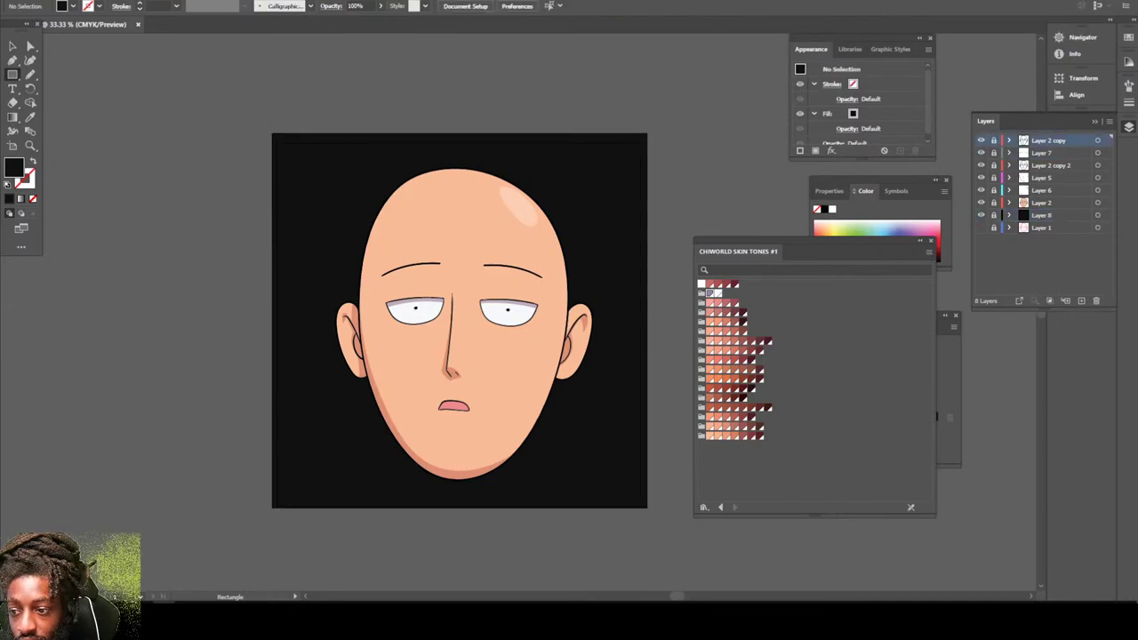
pyautogui.click(1081, 300)
pyautogui.hotkey('ctrl', '+')
pyautogui.hscroll(-2, 459, 320)
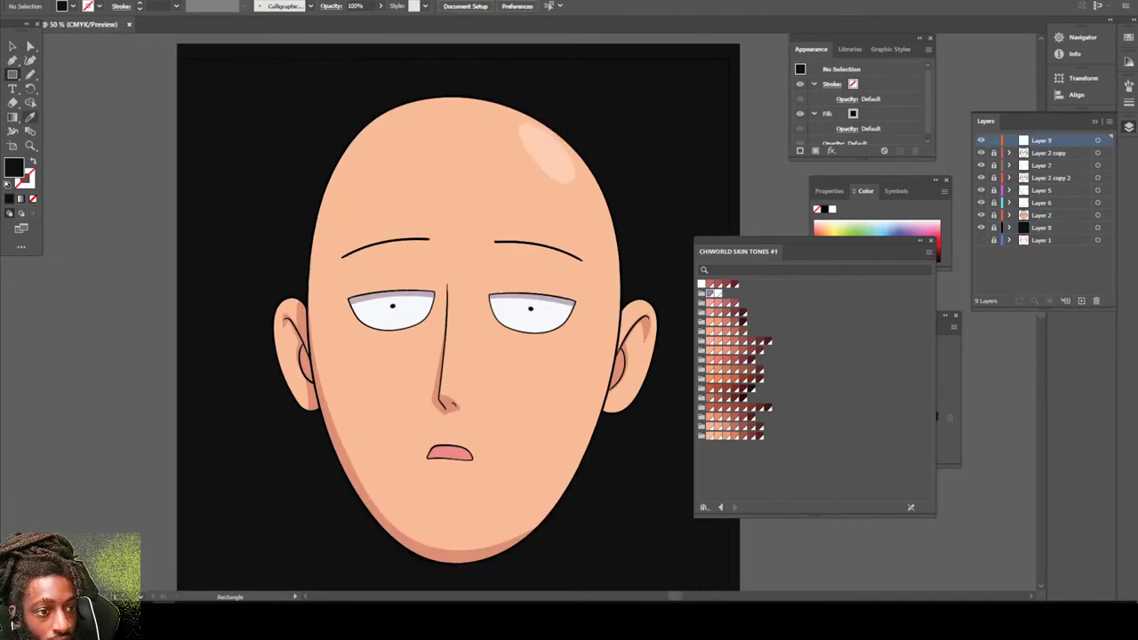
pyautogui.press('t')
pyautogui.scroll(-1, 459, 311)
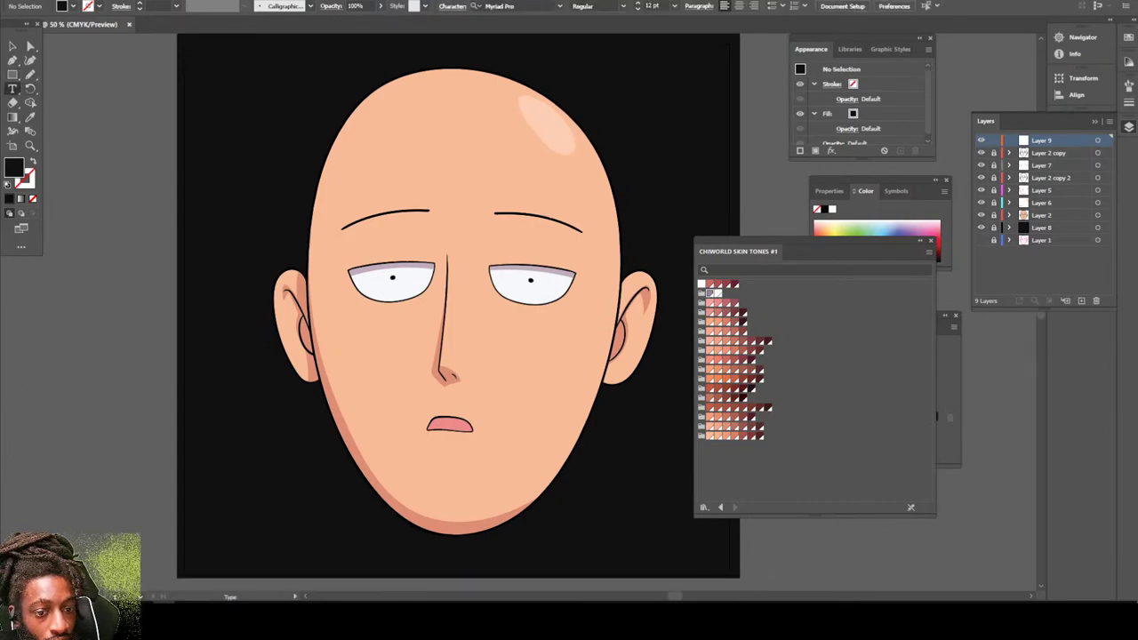
pyautogui.scroll(-1, 459, 311)
pyautogui.click(262, 430)
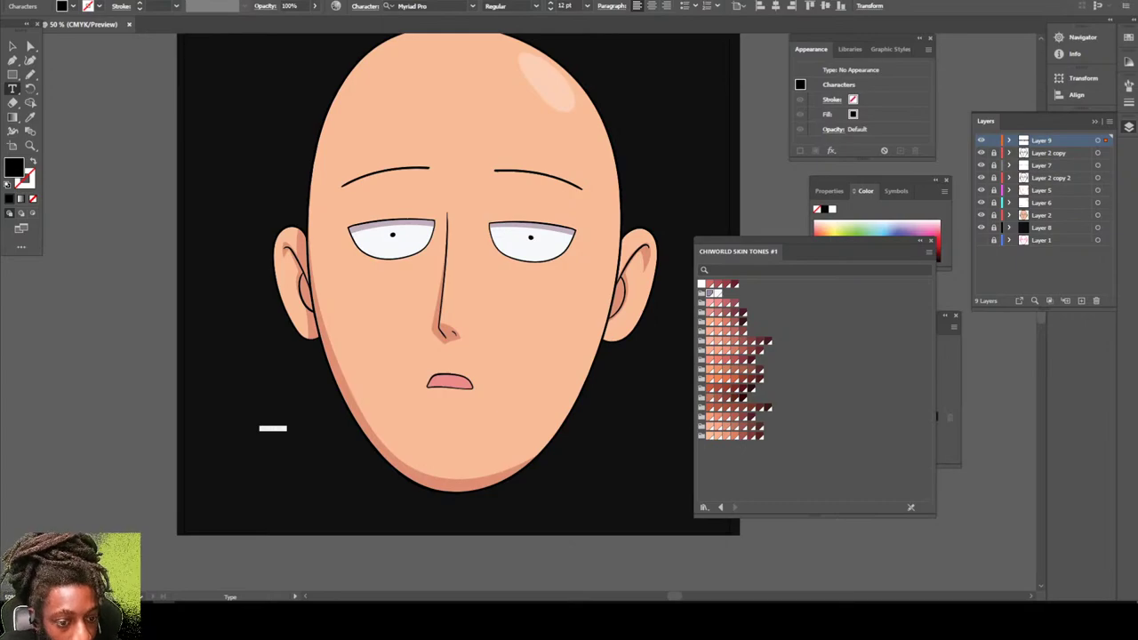
pyautogui.press('BackSpace')
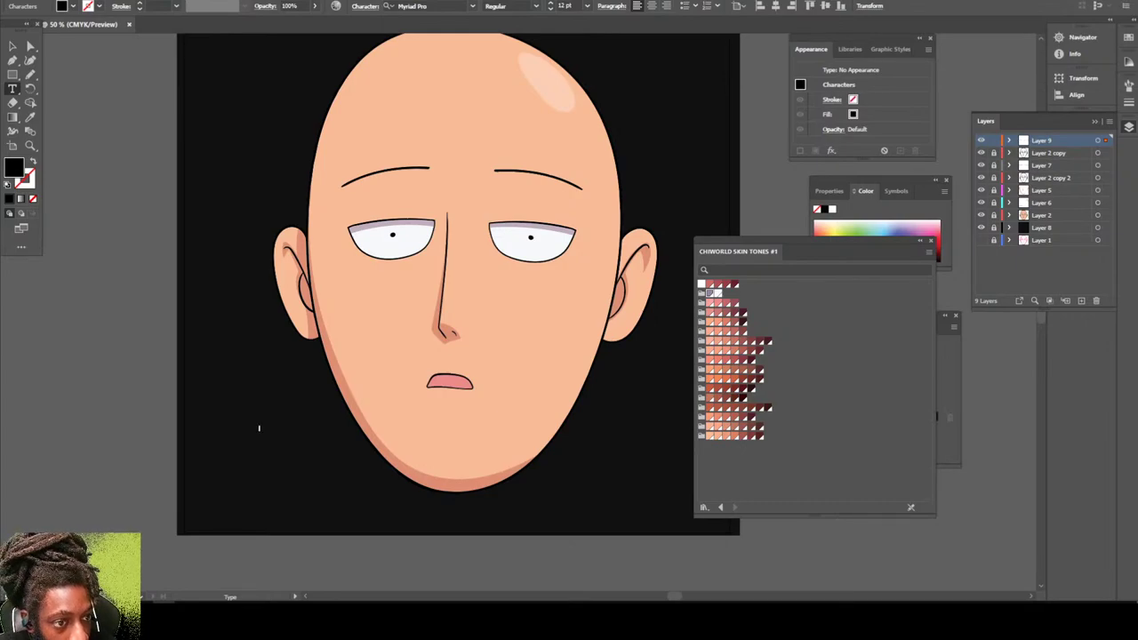
pyautogui.doubleClick(14, 168)
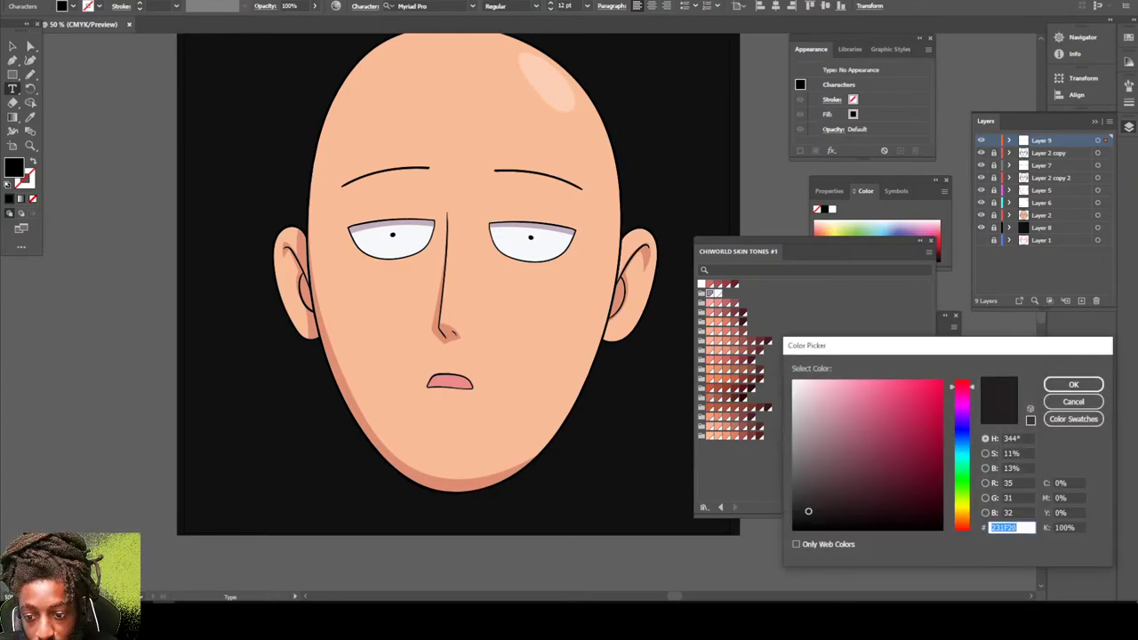
pyautogui.write('ffffff')
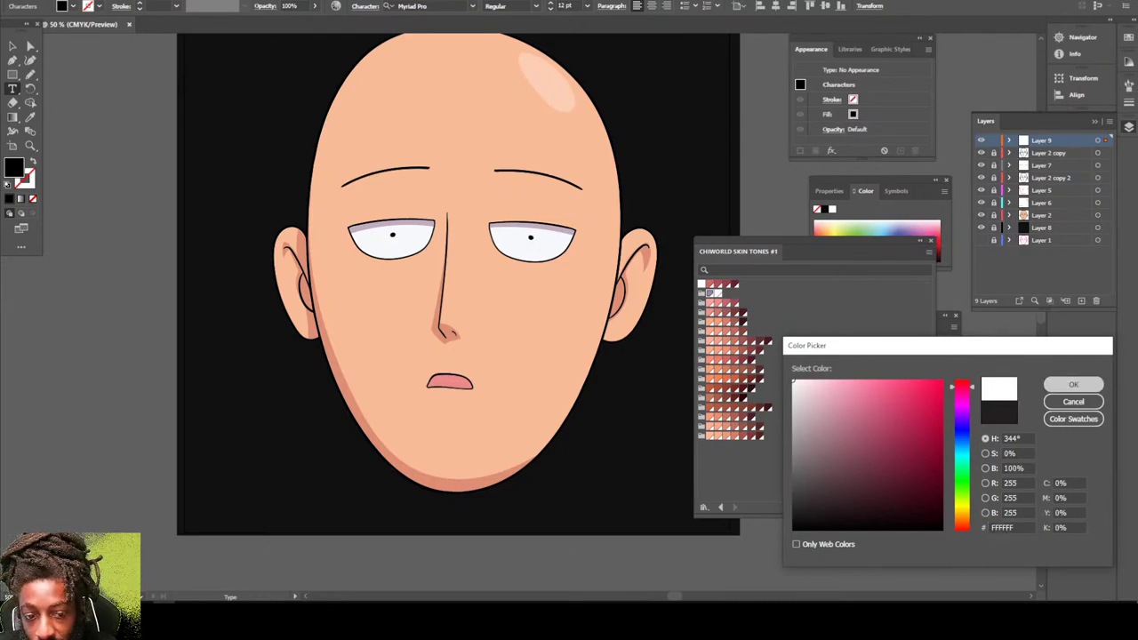
pyautogui.press('Return')
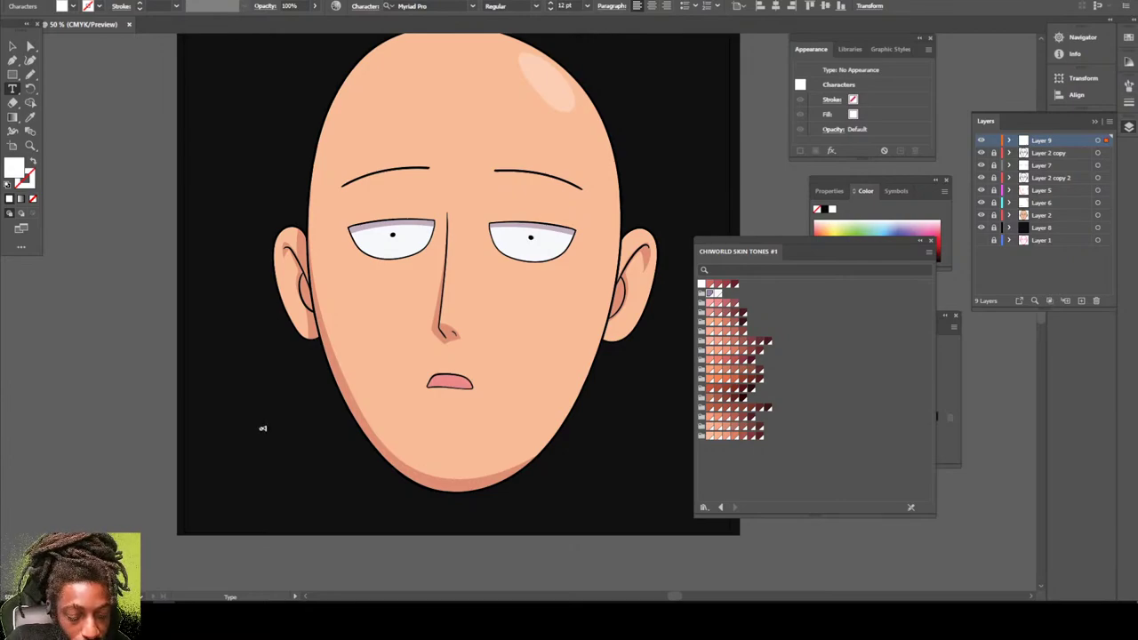
pyautogui.write('HIIWORLD')
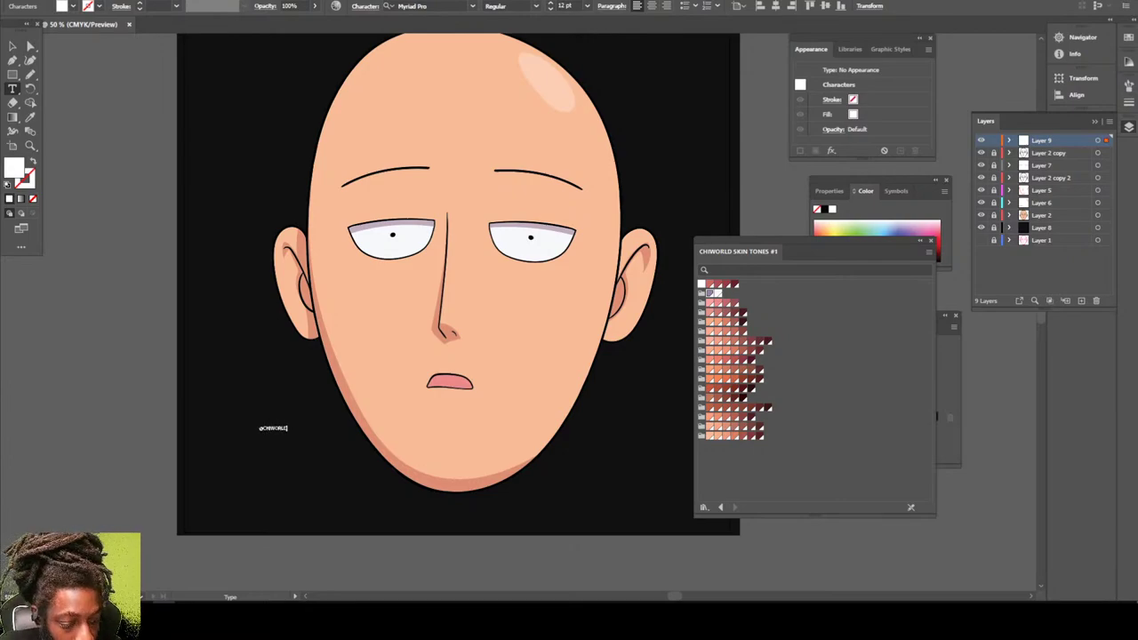
pyautogui.write('1234')
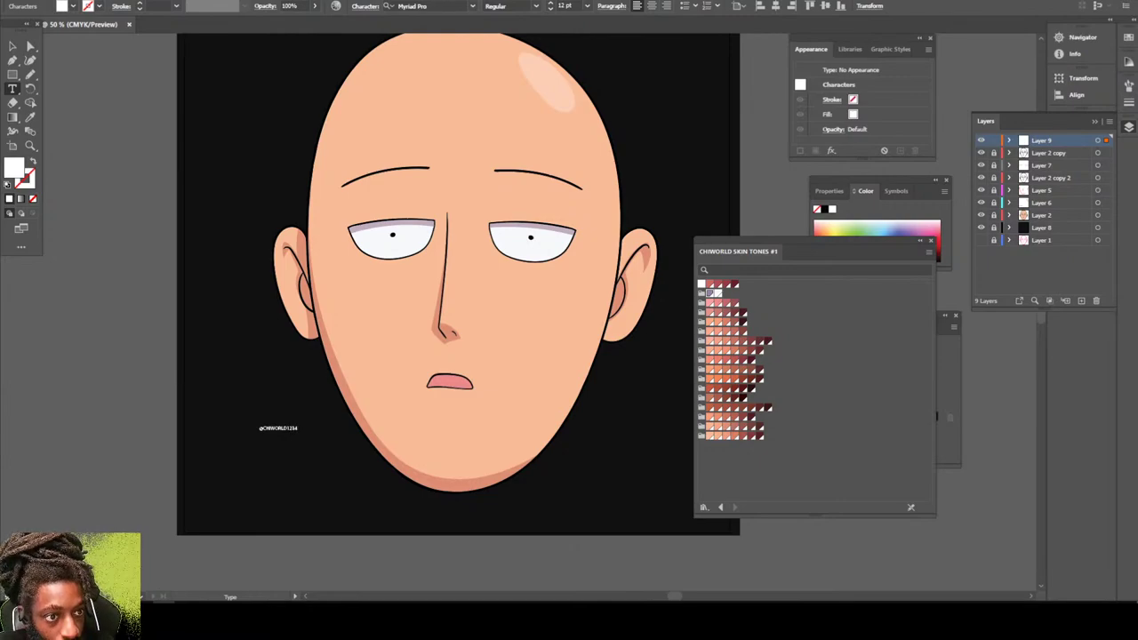
# Change the handle text to a heavy condensed font and enlarge it until it overlaps the jaw.
pyautogui.click(12, 45)
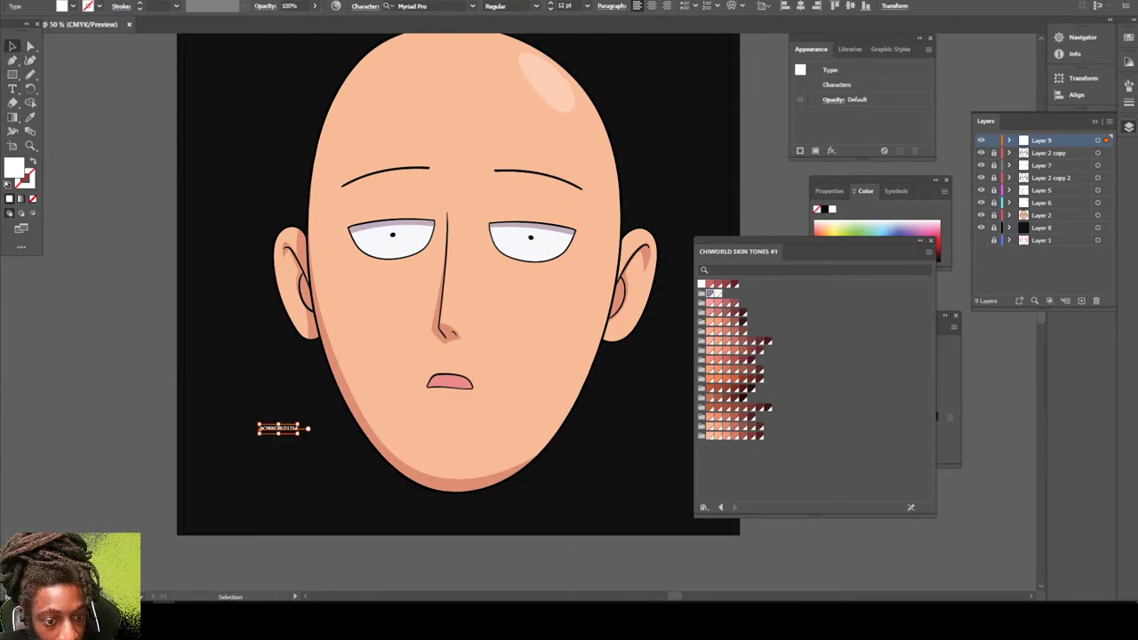
pyautogui.moveTo(300, 424); pyautogui.dragTo(345, 418)
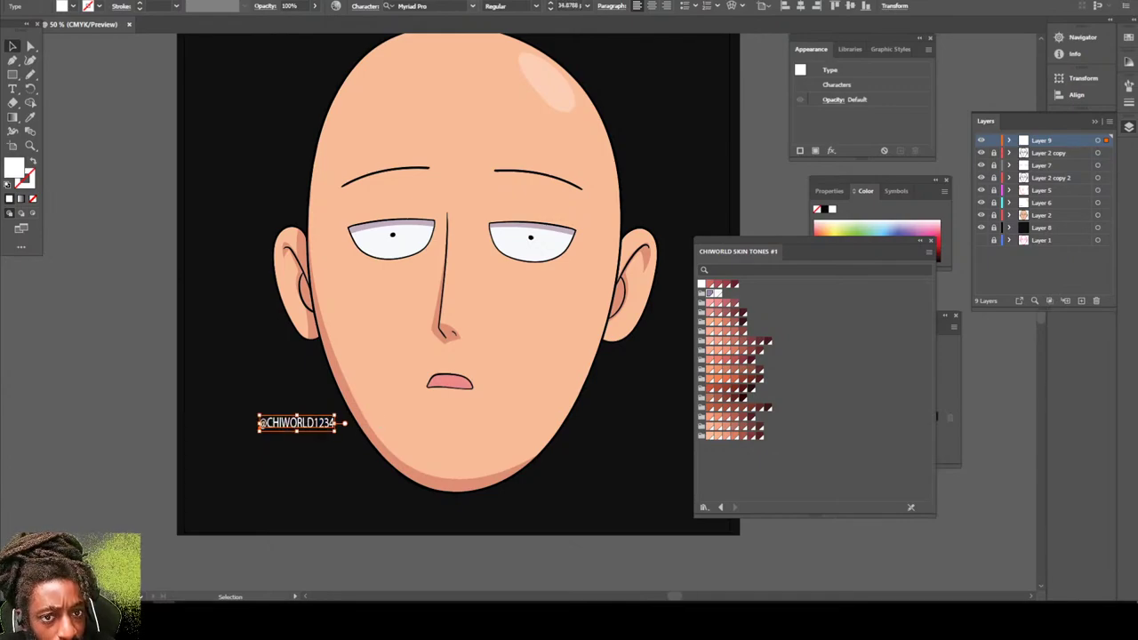
pyautogui.click(414, 7)
pyautogui.press('Down')
pyautogui.press('Down')
pyautogui.press('Down')
pyautogui.press('Down')
pyautogui.press('Down')
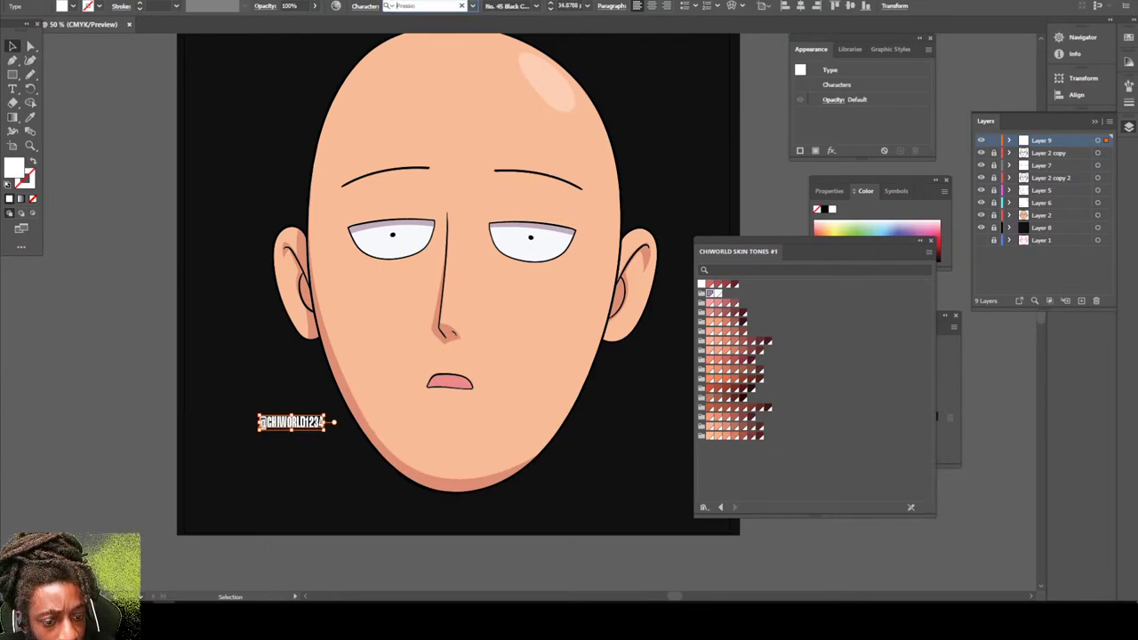
pyautogui.press('Up')
pyautogui.moveTo(323, 415); pyautogui.dragTo(390, 396)
pyautogui.hotkey('ctrl', 'shift', 'a')
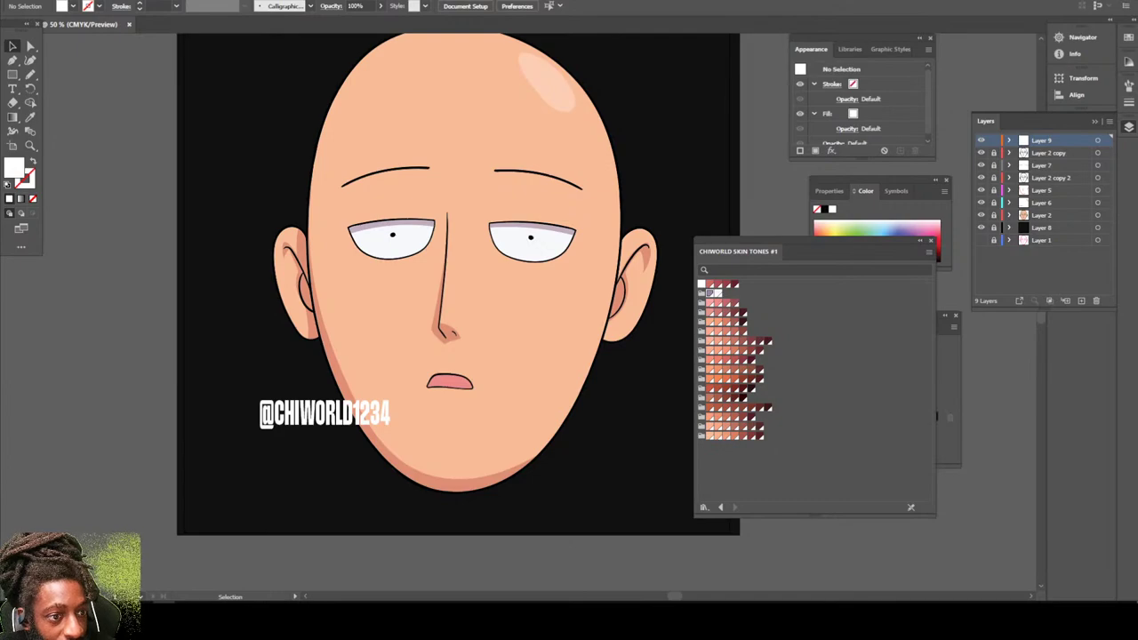
# Set the fill to red FF0000 and draw a rectangle about 4.82 by 1.58 in over the handle text.
pyautogui.doubleClick(15, 167)
pyautogui.click(941, 381)
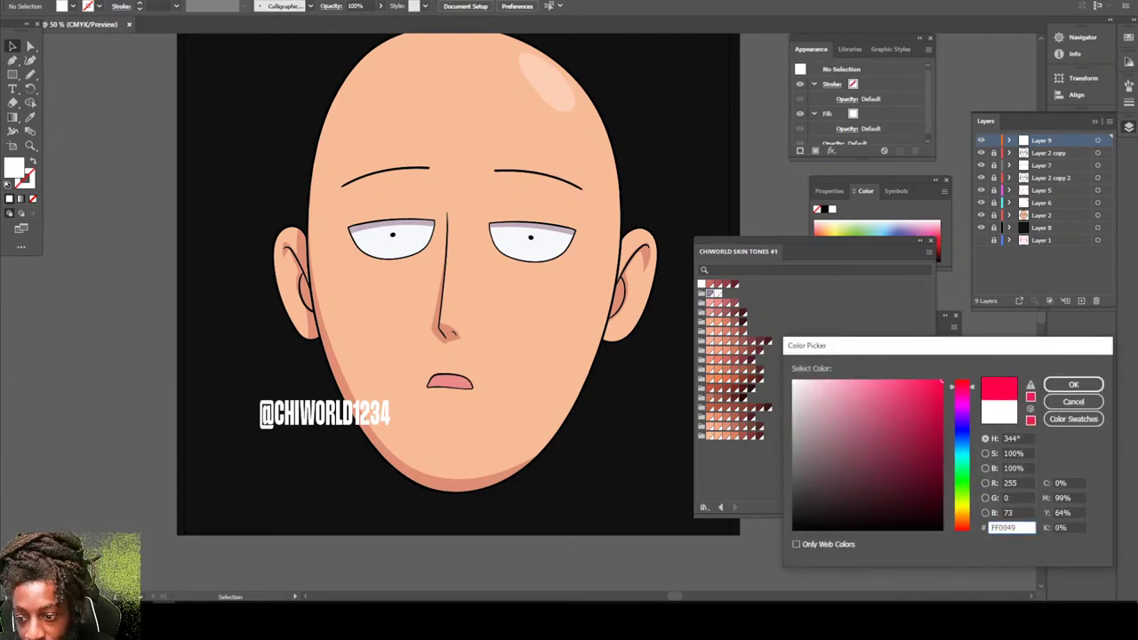
pyautogui.write('FF0000')
pyautogui.press('Return')
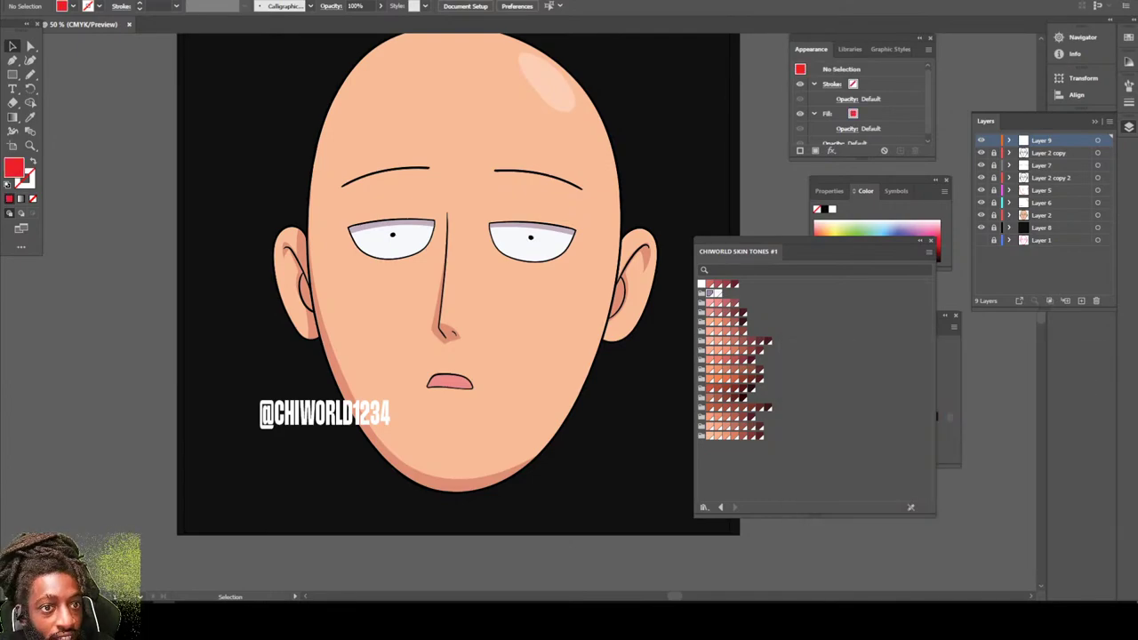
pyautogui.press('m')
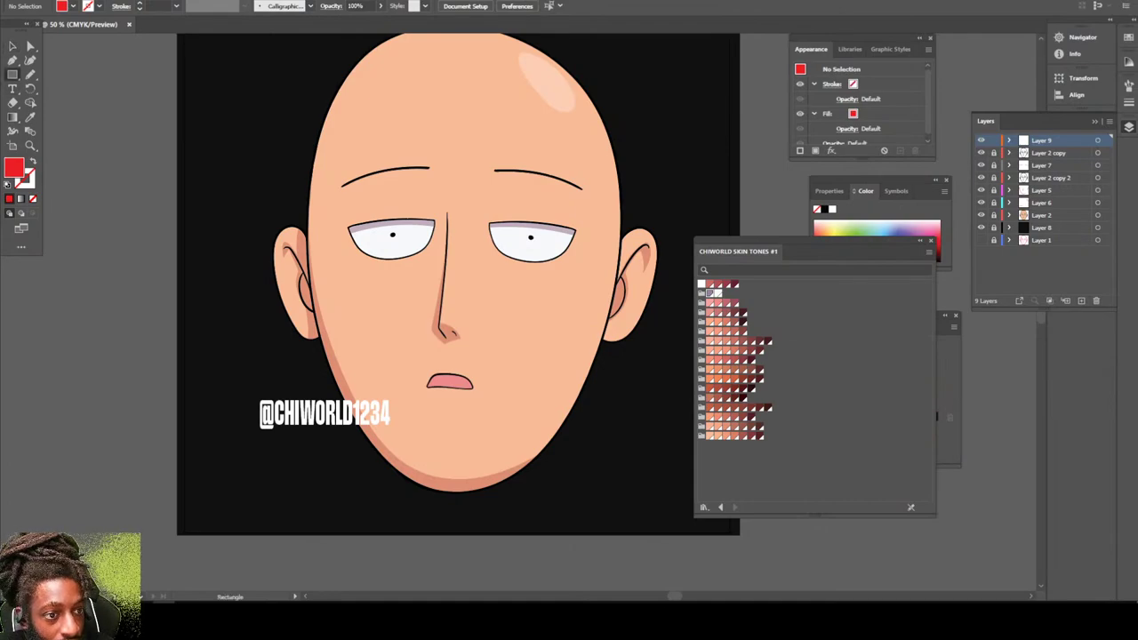
pyautogui.moveTo(255, 437); pyautogui.dragTo(401, 388)
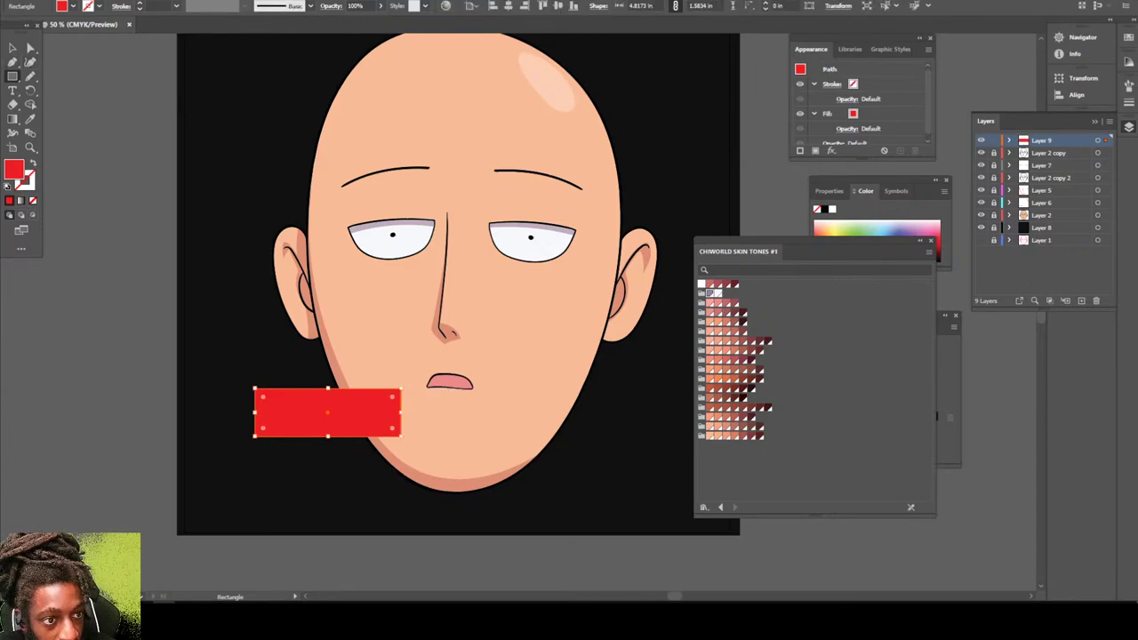
# Send the red rectangle to the back of Layer 9, behind the handle text.
pyautogui.press('v')
pyautogui.rightClick(302, 410)
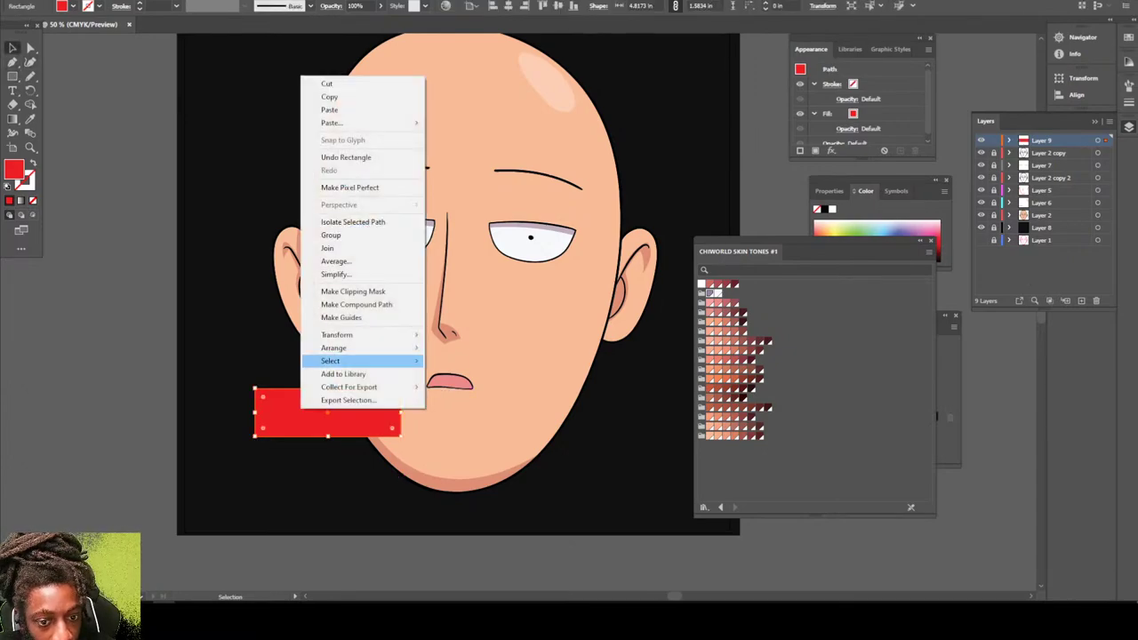
pyautogui.moveTo(356, 347)
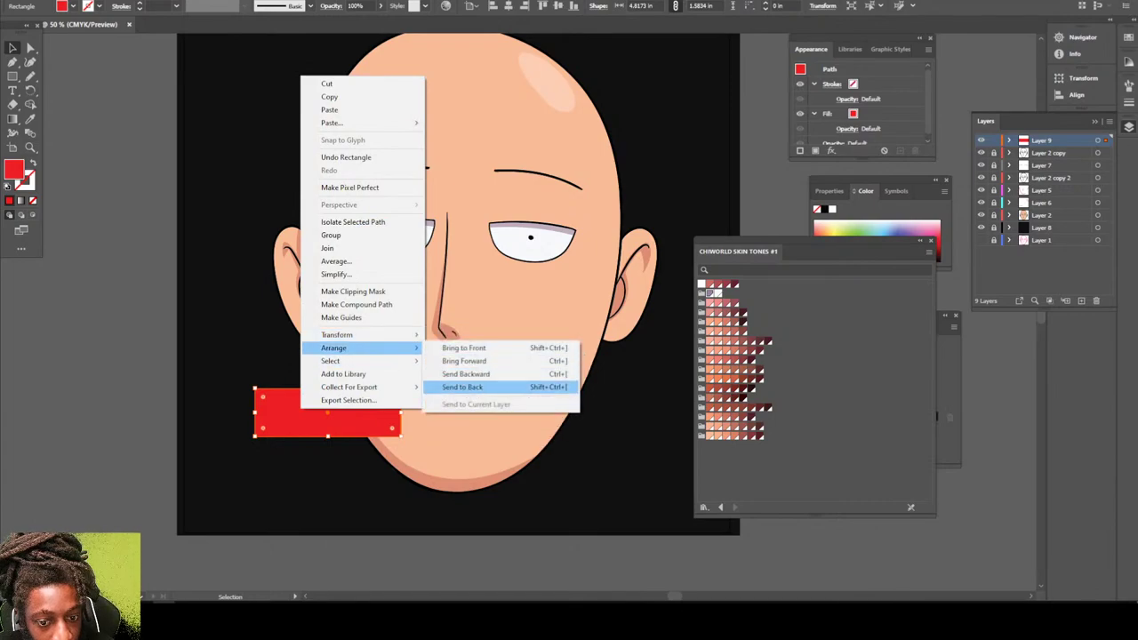
pyautogui.click(463, 387)
pyautogui.hotkey('ctrl', 'shift', 'a')
pyautogui.hotkey('ctrl', '-')
pyautogui.hotkey('ctrl', '-')
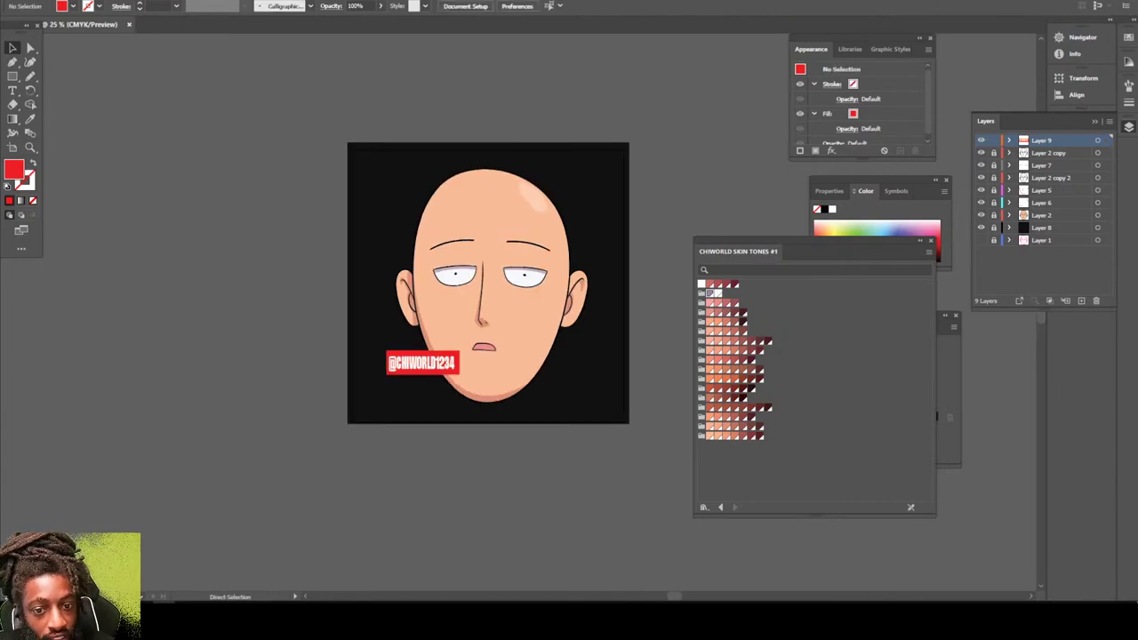
# Resize the red rectangle to about 4.75 by 1.23 in so it frames the handle text with even margins.
pyautogui.hotkey('ctrl', '+')
pyautogui.hotkey('ctrl', '+')
pyautogui.hotkey('ctrl', '+')
pyautogui.moveTo(245, 522); pyautogui.dragTo(459, 424)
pyautogui.hotkey('ctrl', '+')
pyautogui.hotkey('ctrl', '+')
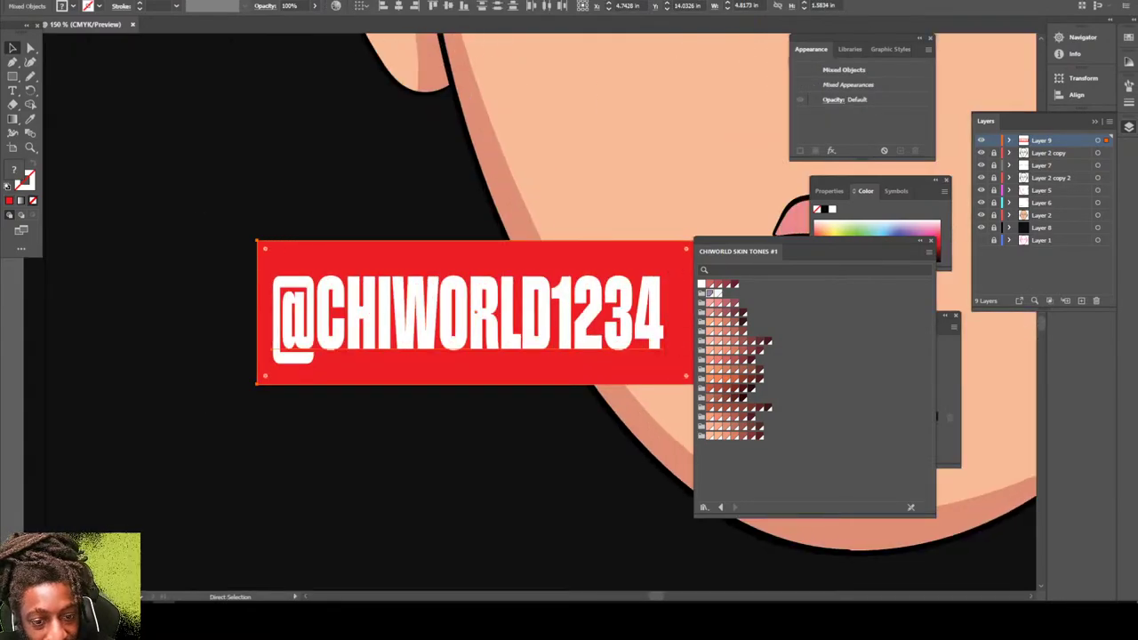
pyautogui.hscroll(2, 538, 311)
pyautogui.hotkey('ctrl', 'shift', 'a')
pyautogui.click(405, 369)
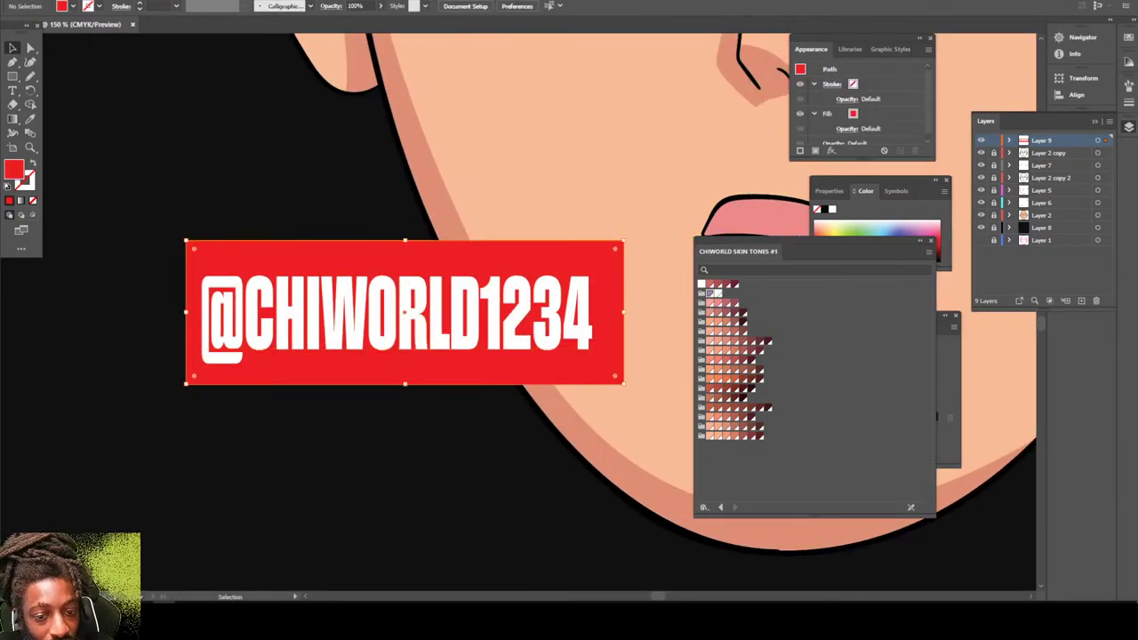
pyautogui.moveTo(624, 384); pyautogui.dragTo(614, 372)
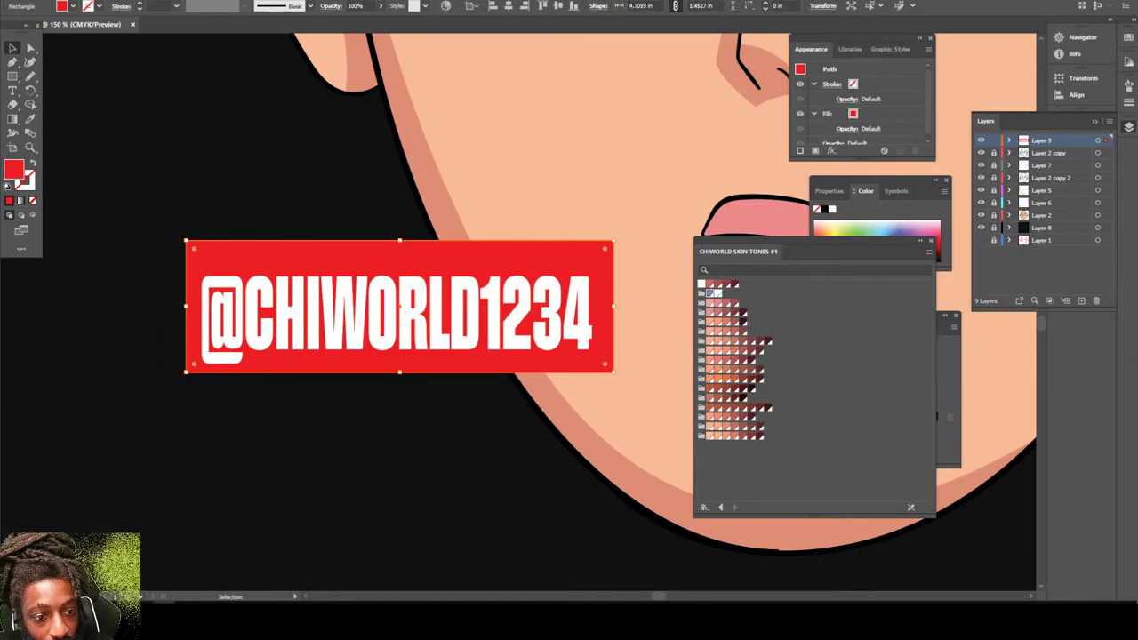
pyautogui.moveTo(186, 241)
pyautogui.mouseDown()
pyautogui.moveTo(201, 262)
pyautogui.moveTo(182, 261)
pyautogui.mouseUp()
pyautogui.click(165, 222)
pyautogui.hotkey('ctrl', '-')
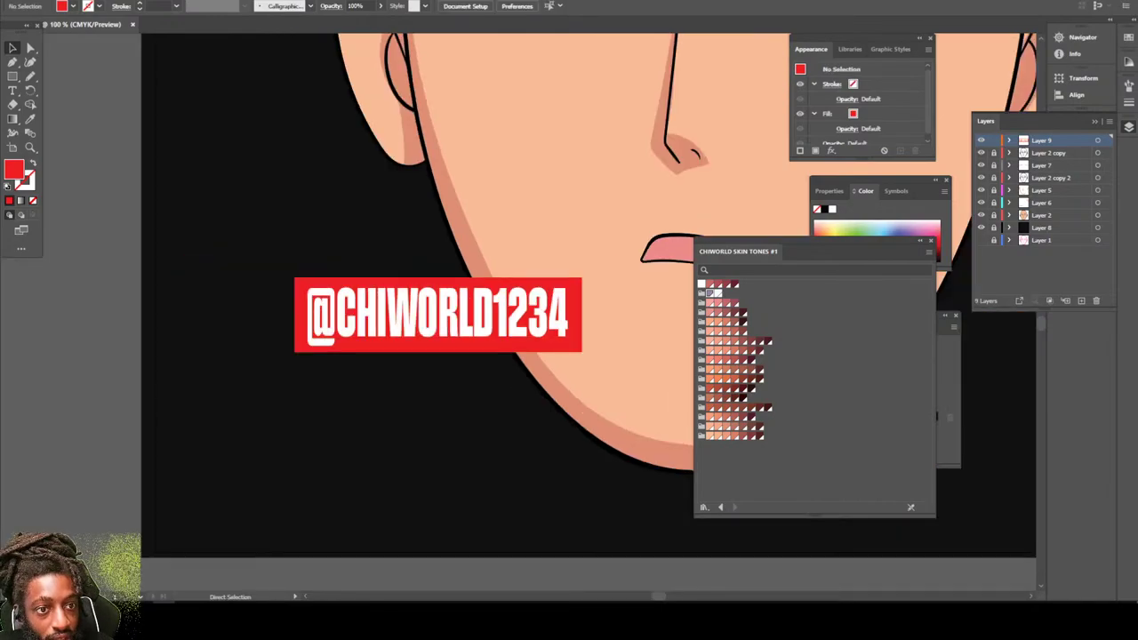
# Show the Symbols panel.
pyautogui.click(212, 1)
pyautogui.moveTo(272, 0)
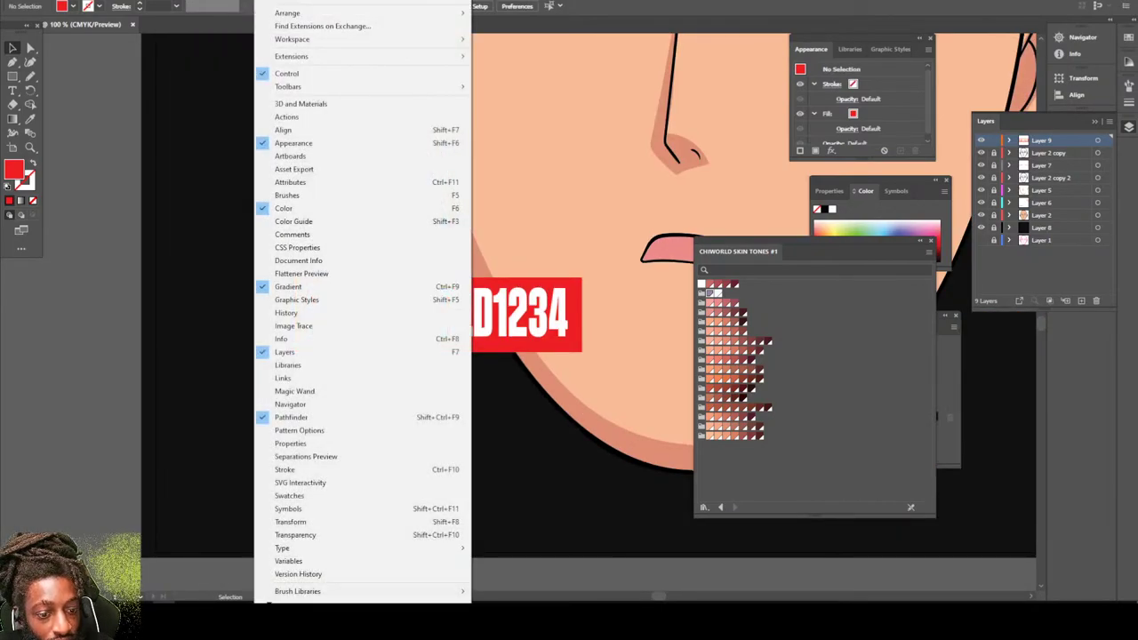
pyautogui.press('s')
pyautogui.press('s')
pyautogui.press('s')
pyautogui.press('s')
pyautogui.press('s')
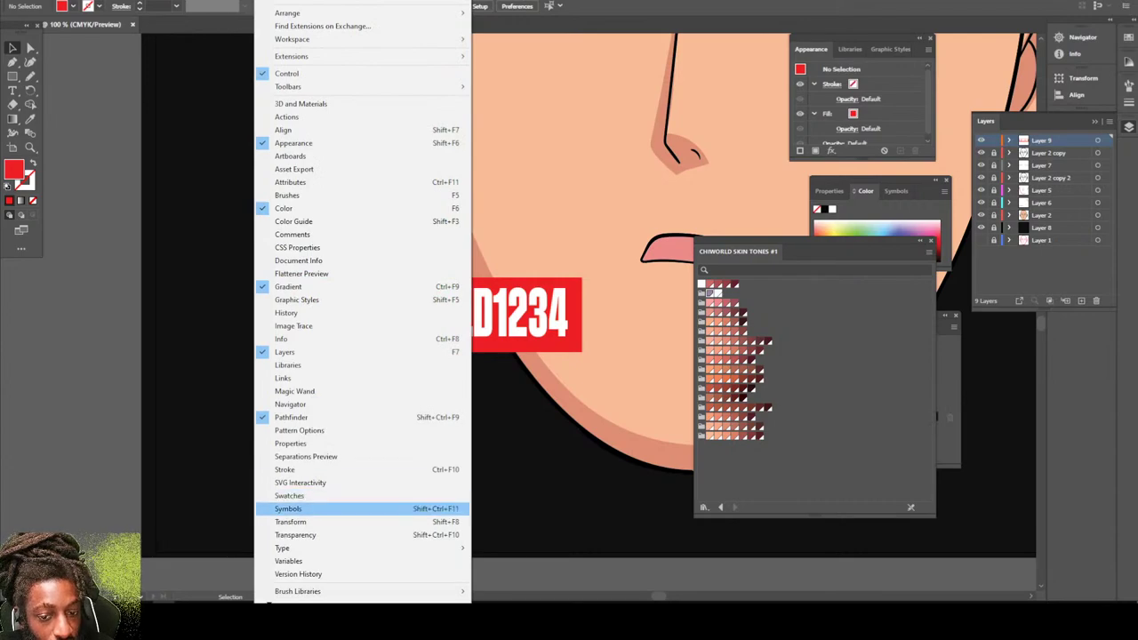
pyautogui.press('Return')
# Convert the handle text and its red rectangle into a dynamic Movie Clip symbol named CHIWORLD TAG.
pyautogui.moveTo(421, 353); pyautogui.dragTo(544, 223)
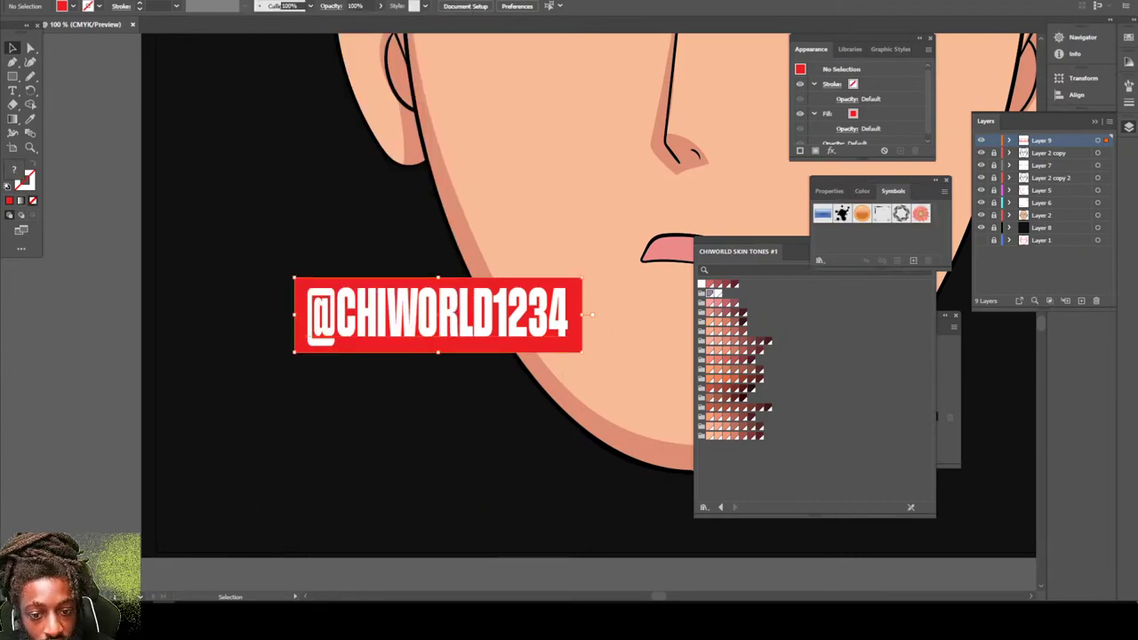
pyautogui.moveTo(438, 347); pyautogui.dragTo(583, 331)
pyautogui.press('F8')
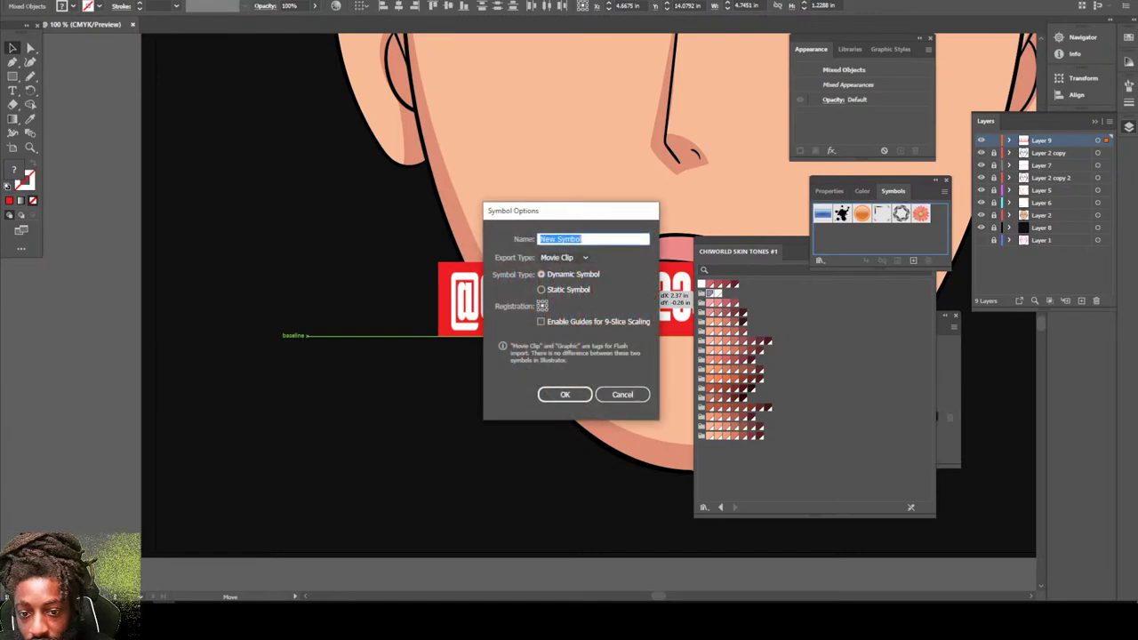
pyautogui.write('CHI')
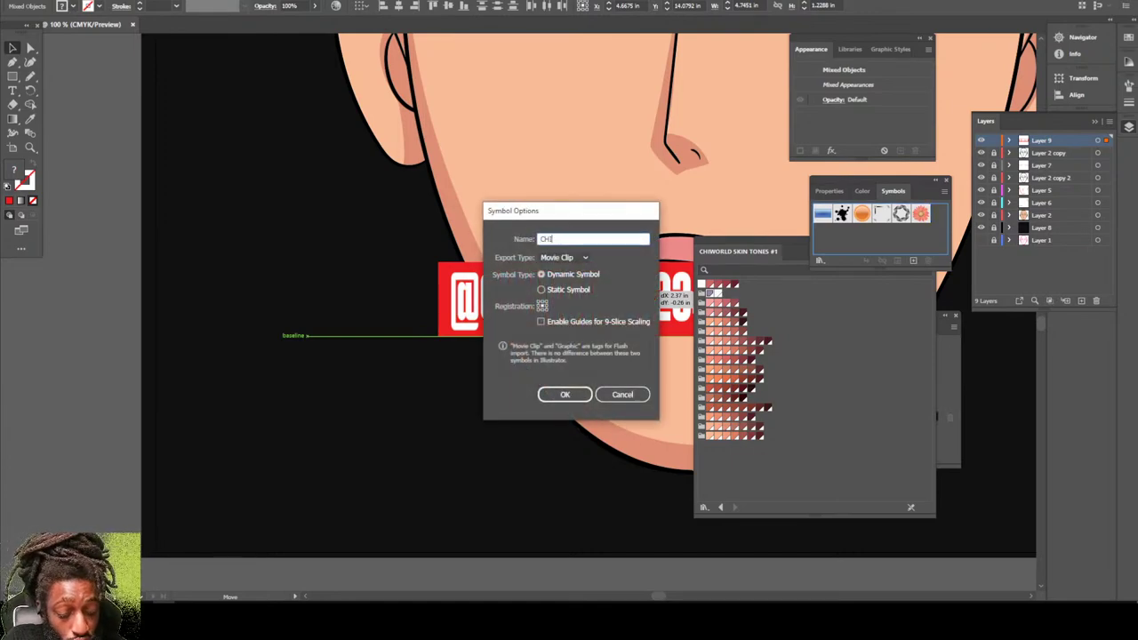
pyautogui.write('WORLD T')
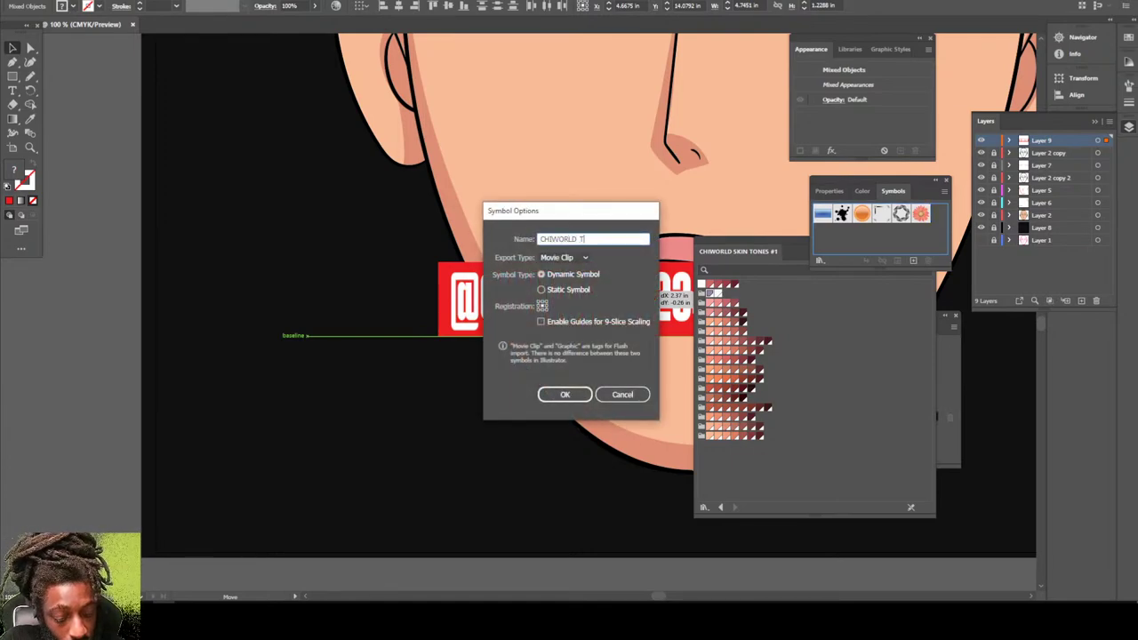
pyautogui.write('AG')
pyautogui.press('Return')
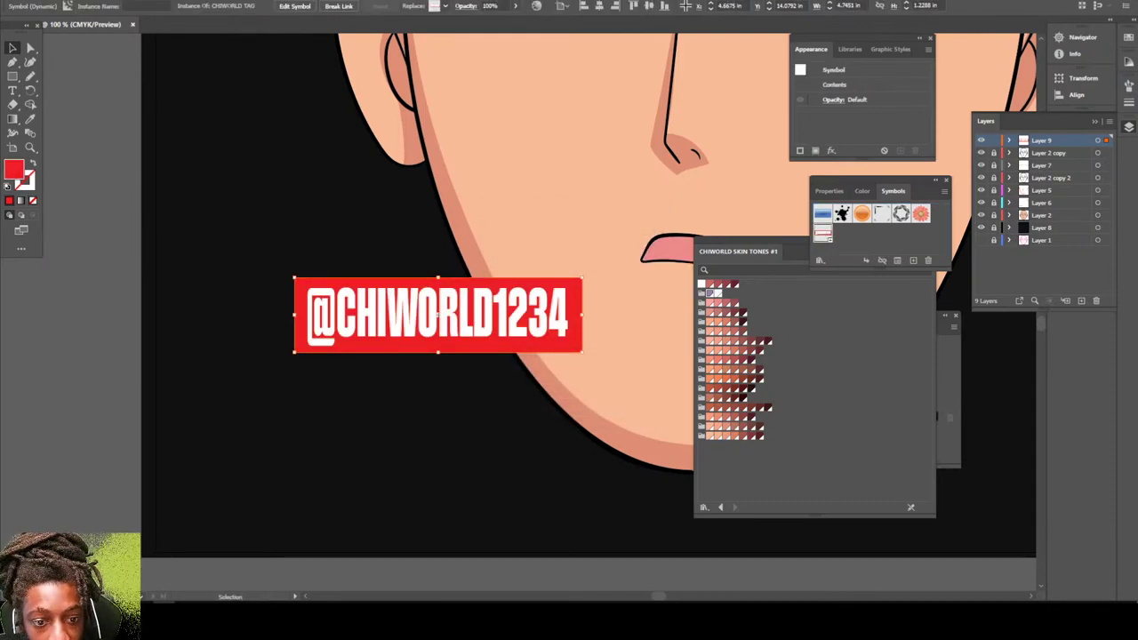
pyautogui.hotkey('ctrl', 'shift', 'a')
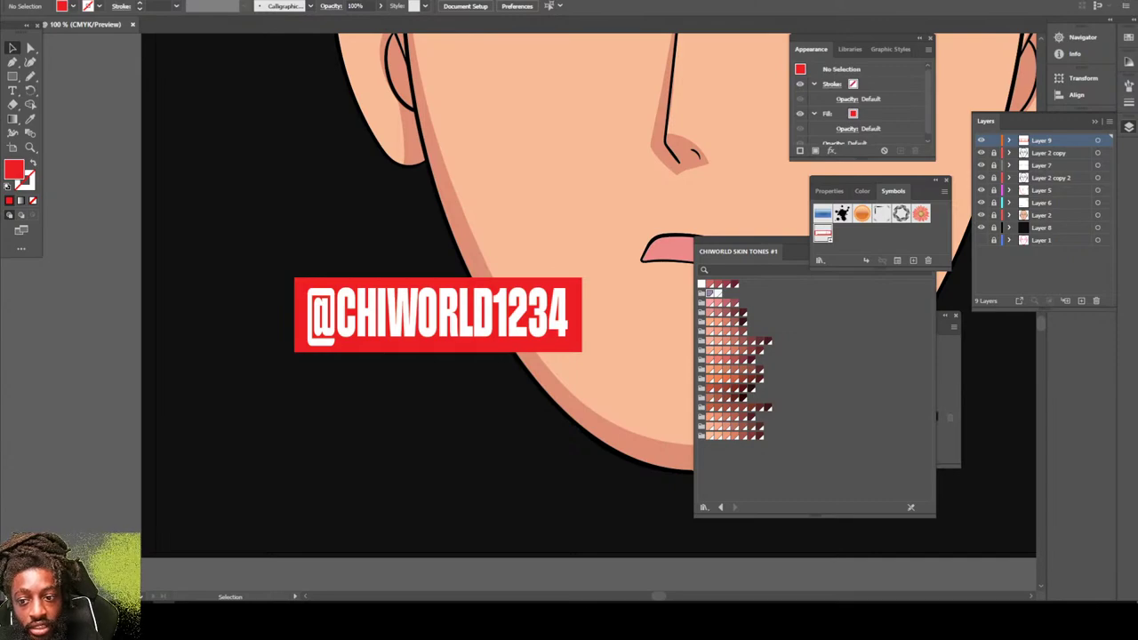
# Save the document's symbols as a symbol library file named CHIWORLD TAG in the Symbols folder.
pyautogui.hotkey('ctrl', '-')
pyautogui.hotkey('ctrl', '-')
pyautogui.hotkey('ctrl', '-')
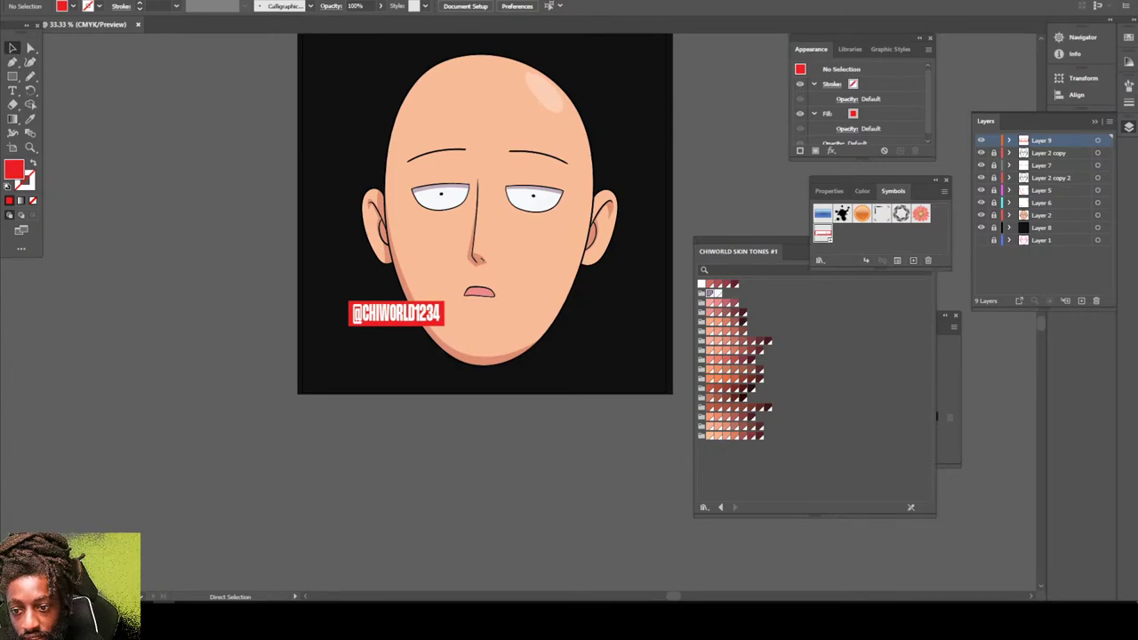
pyautogui.click(819, 259)
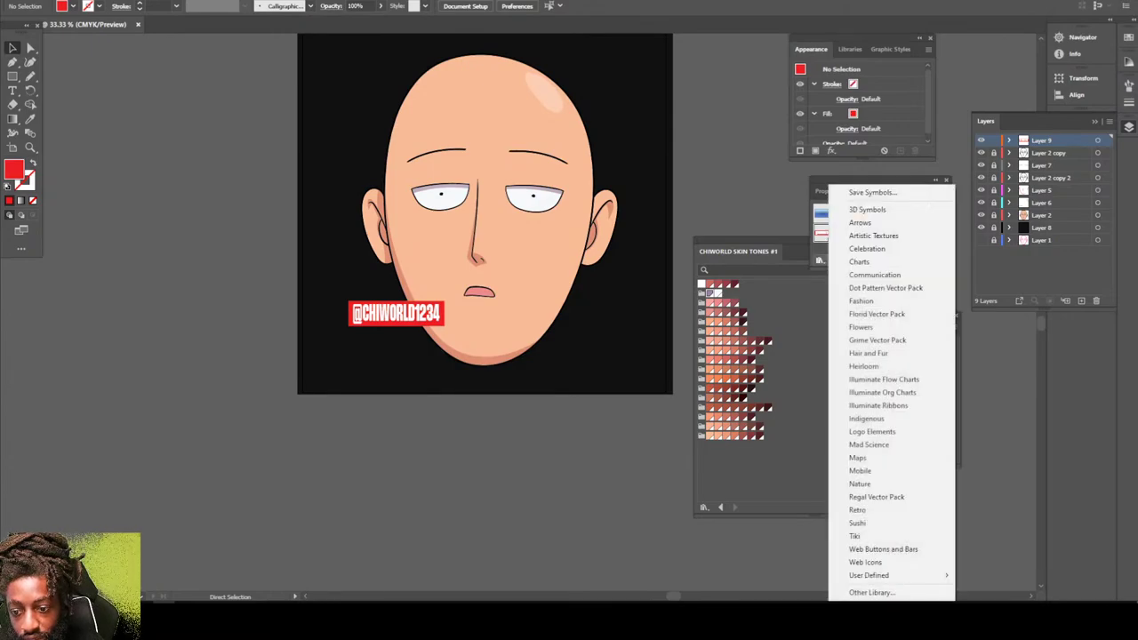
pyautogui.click(872, 192)
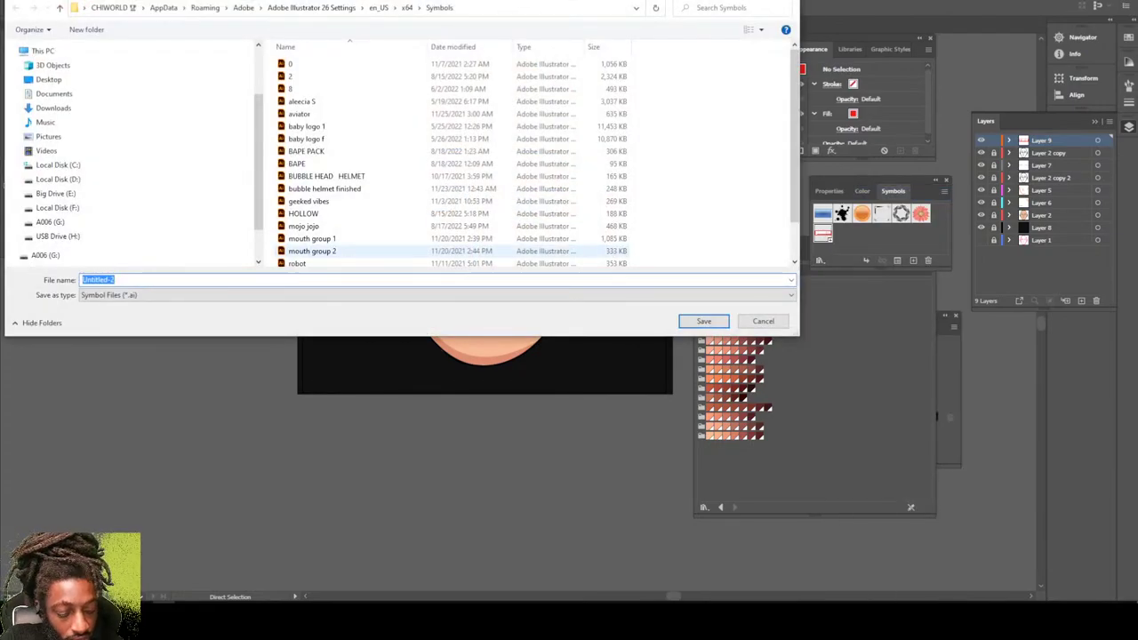
pyautogui.write('CHIWORLD TAG')
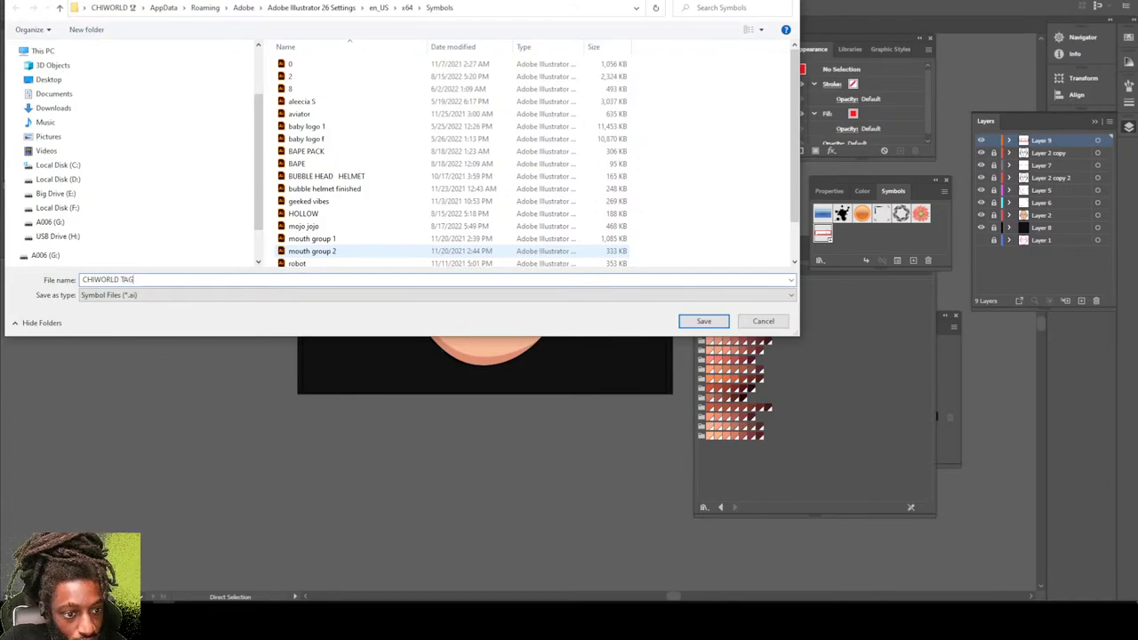
pyautogui.press('Return')
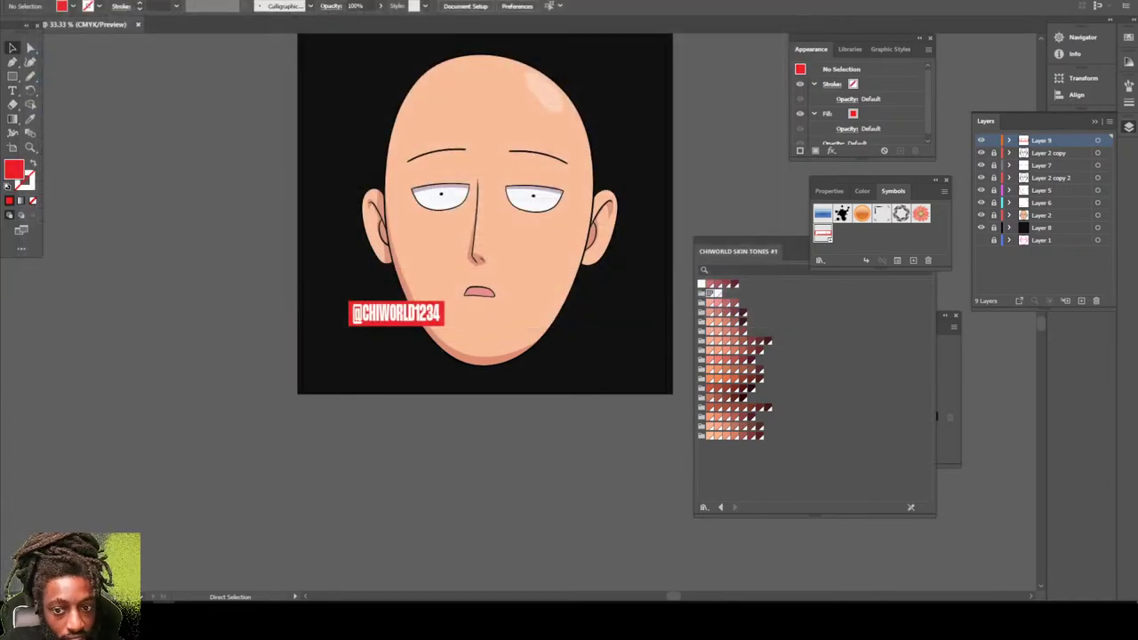
# Lock Layer 9 and create a new layer above it.
pyautogui.press('v')
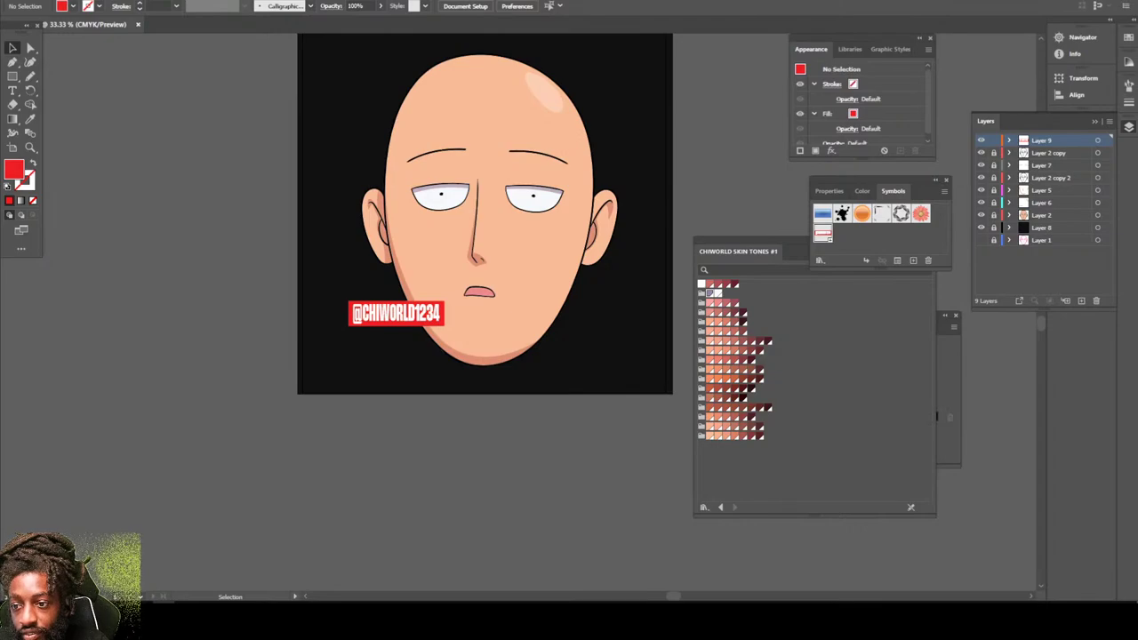
pyautogui.click(994, 141)
pyautogui.click(1081, 301)
pyautogui.hotkey('ctrl', '=')
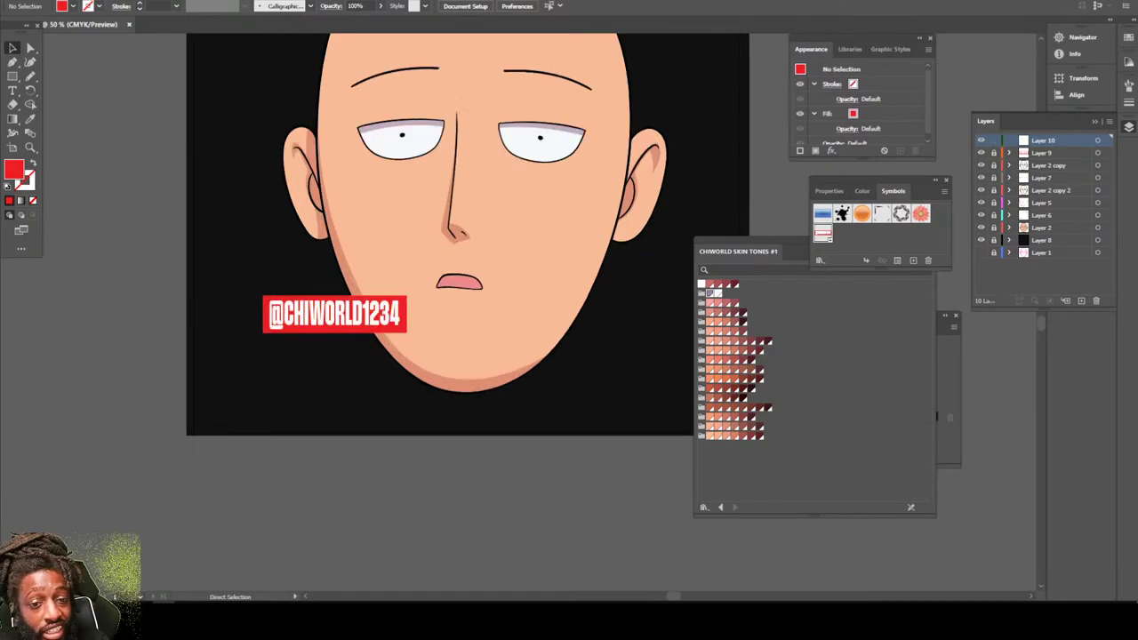
pyautogui.scroll(5, 427, 267)
pyautogui.hscroll(4, 426, 267)
pyautogui.hscroll(-1, 427, 266)
pyautogui.scroll(5, 427, 266)
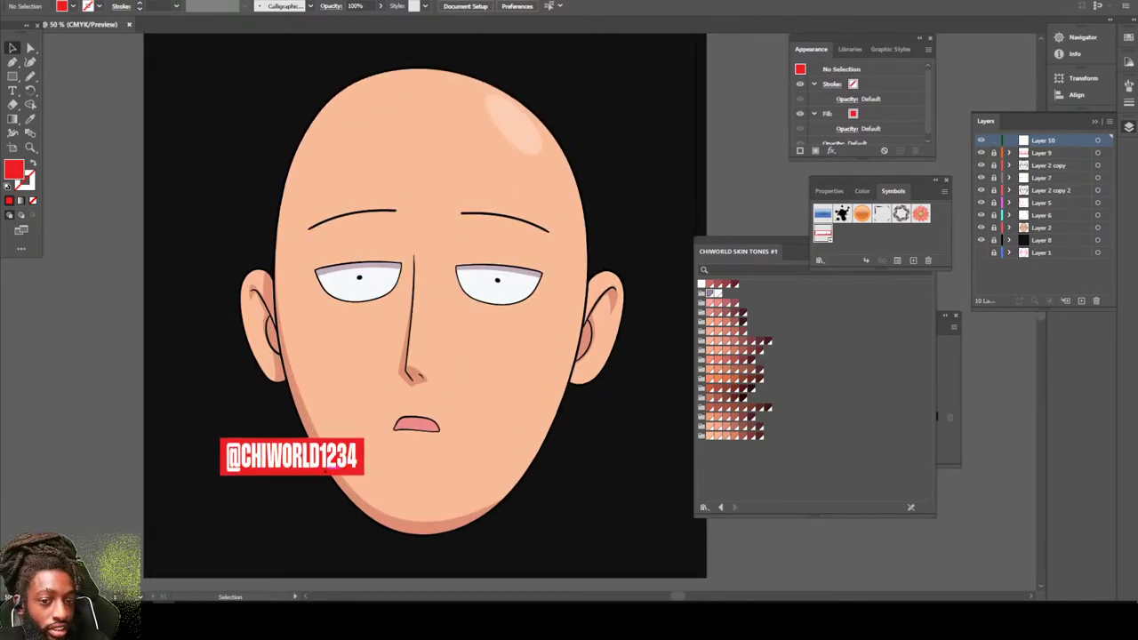
pyautogui.hscroll(3, 325, 471)
pyautogui.scroll(5, 325, 470)
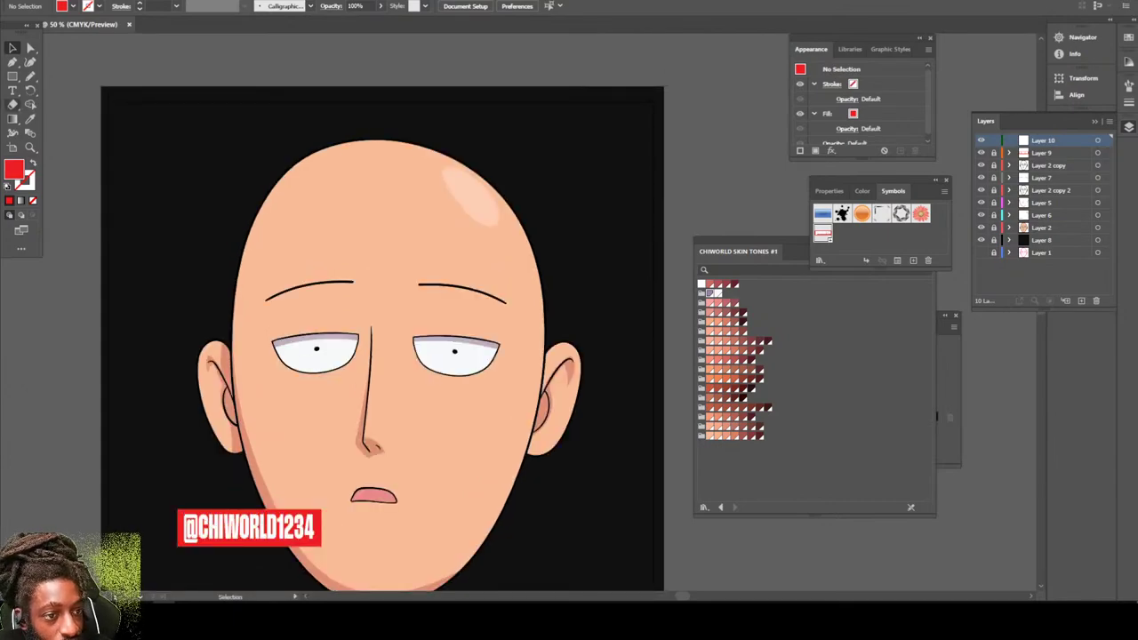
pyautogui.press('t')
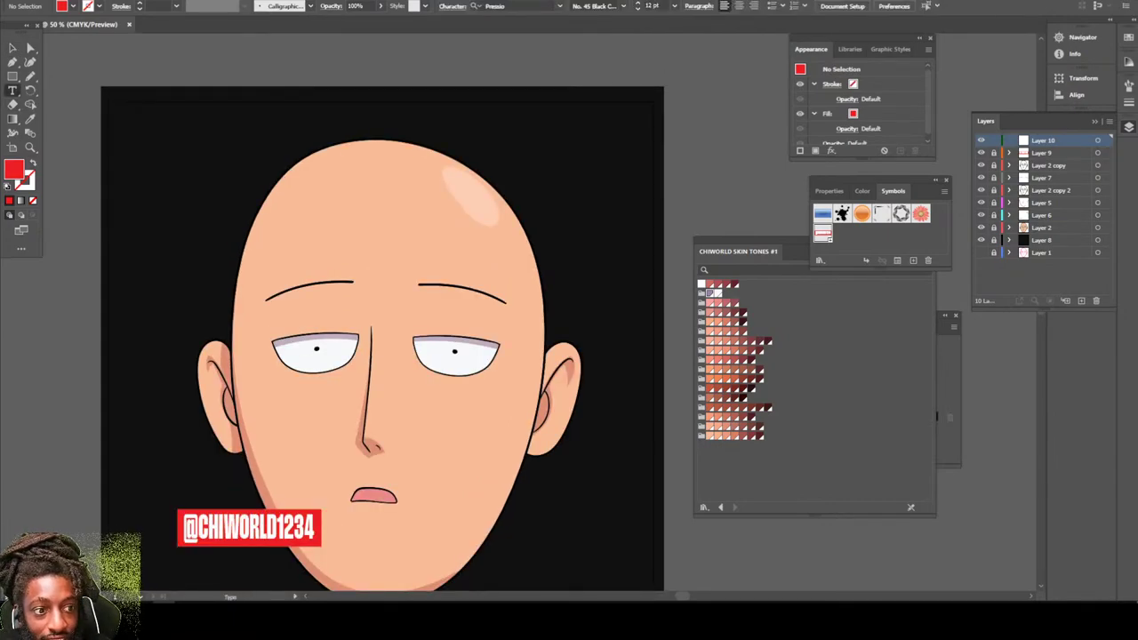
pyautogui.doubleClick(14, 169)
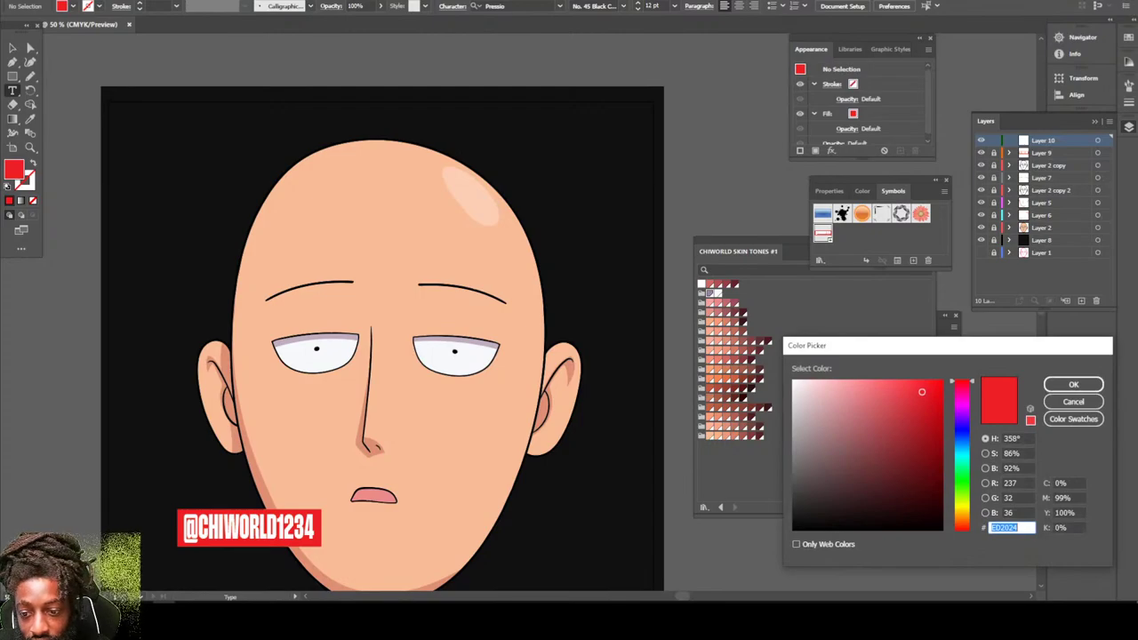
pyautogui.write('FFFFFF')
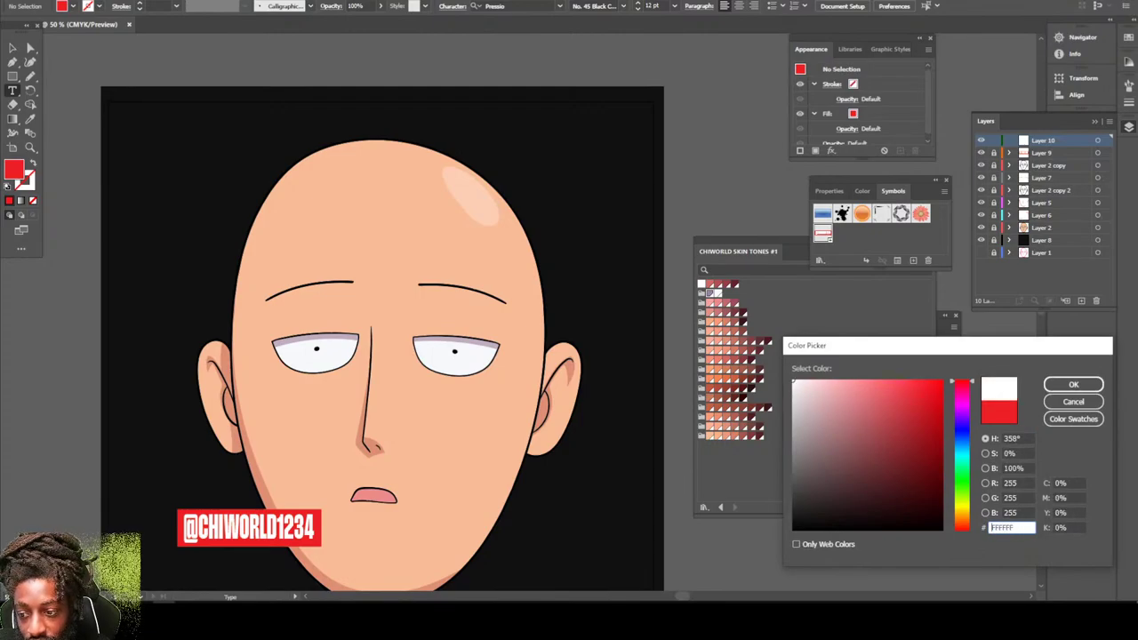
pyautogui.press('Return')
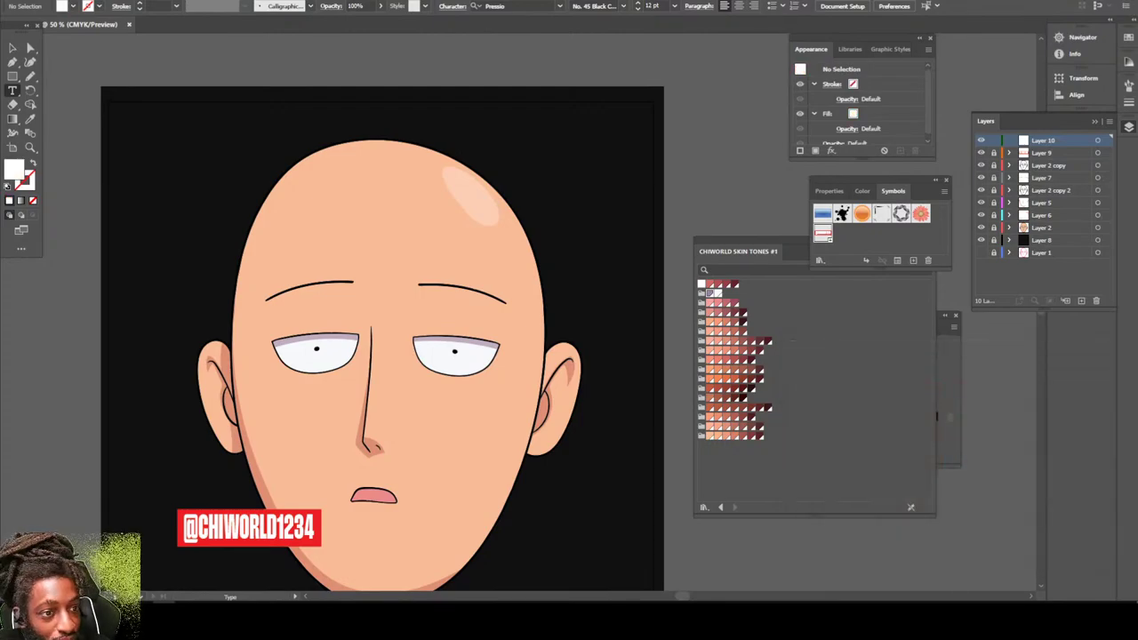
pyautogui.click(546, 157)
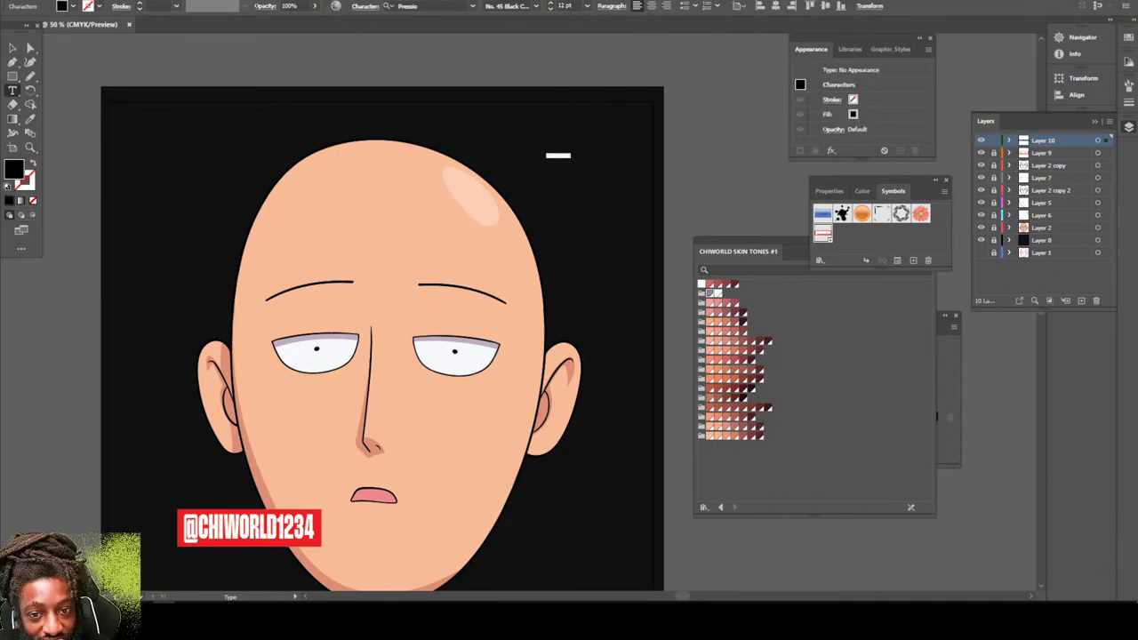
pyautogui.press('BackSpace')
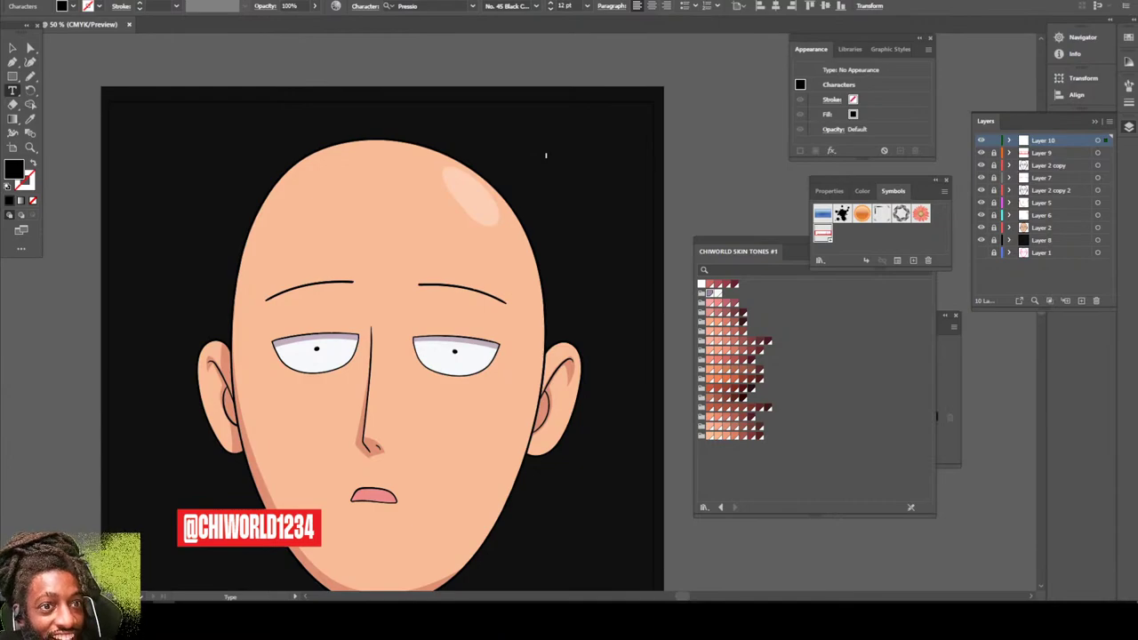
pyautogui.doubleClick(14, 169)
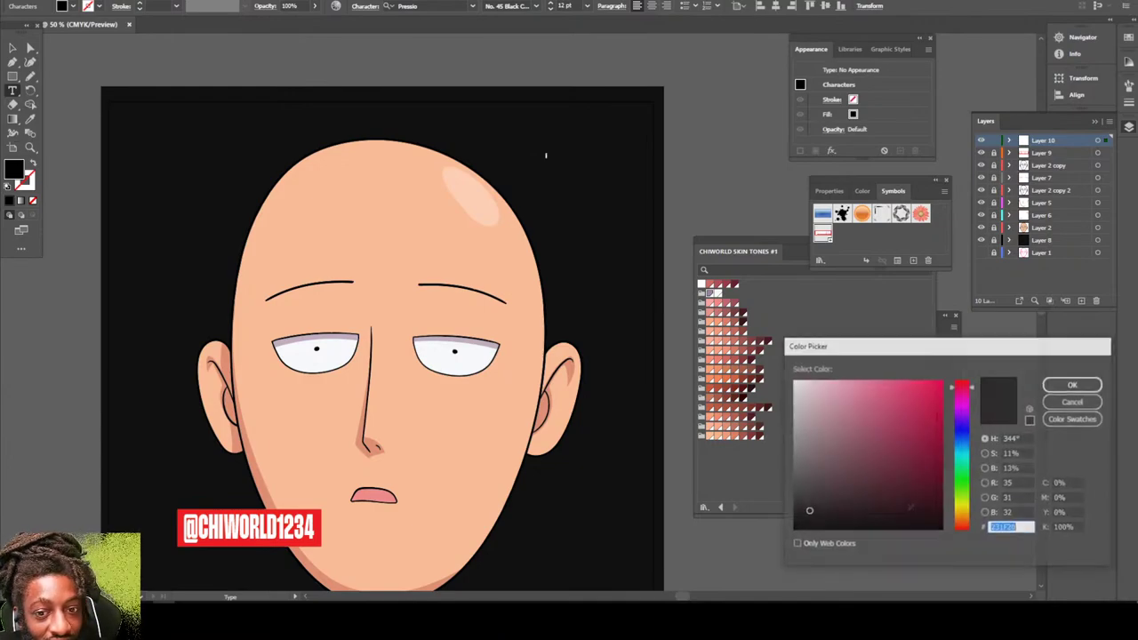
pyautogui.write('FFFFFF')
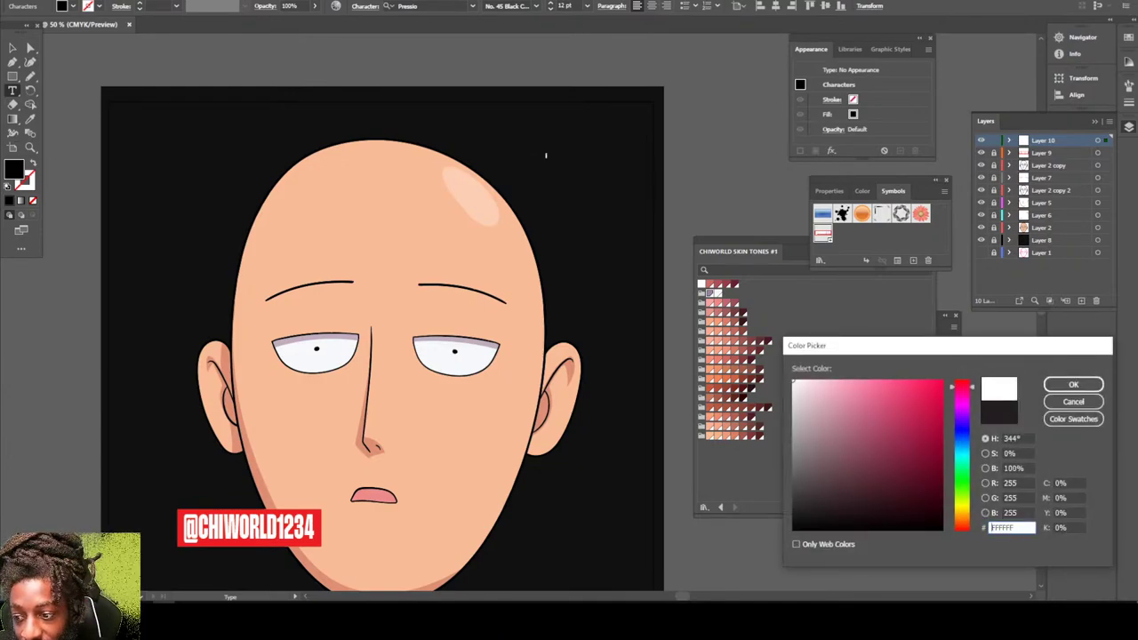
pyautogui.press('Return')
pyautogui.hotkey('ctrl', 'z')
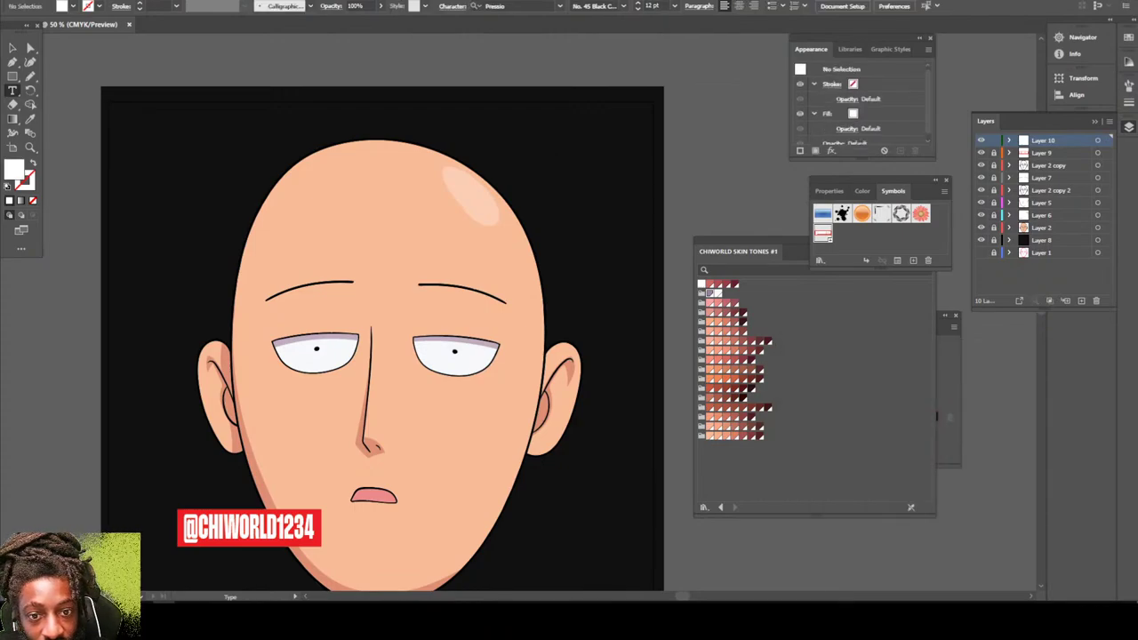
pyautogui.click(507, 136)
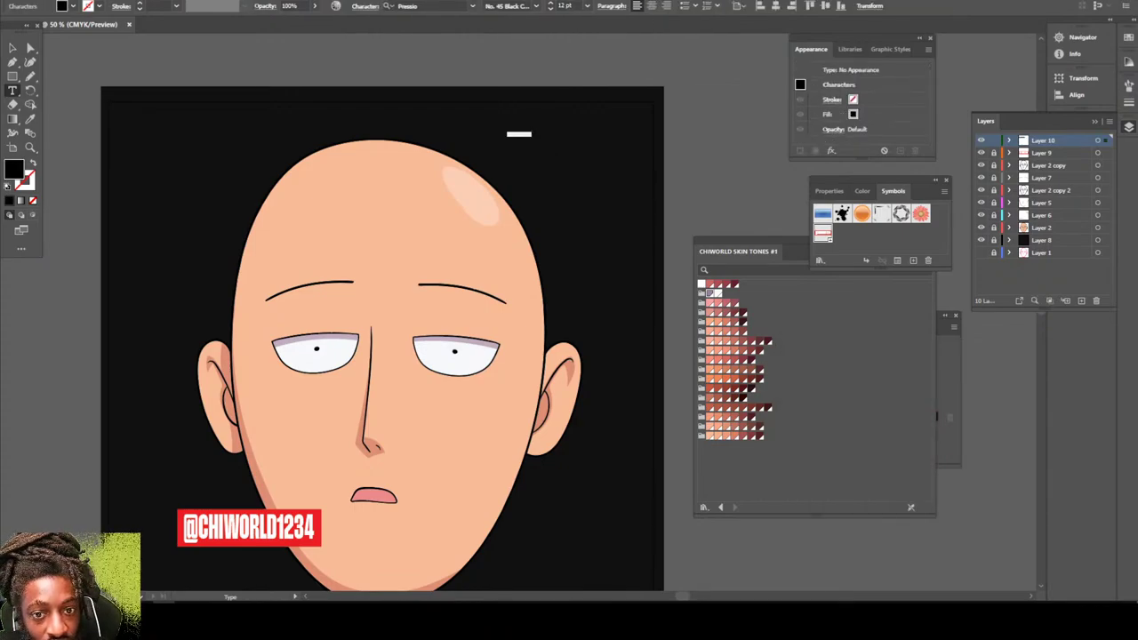
pyautogui.press('BackSpace')
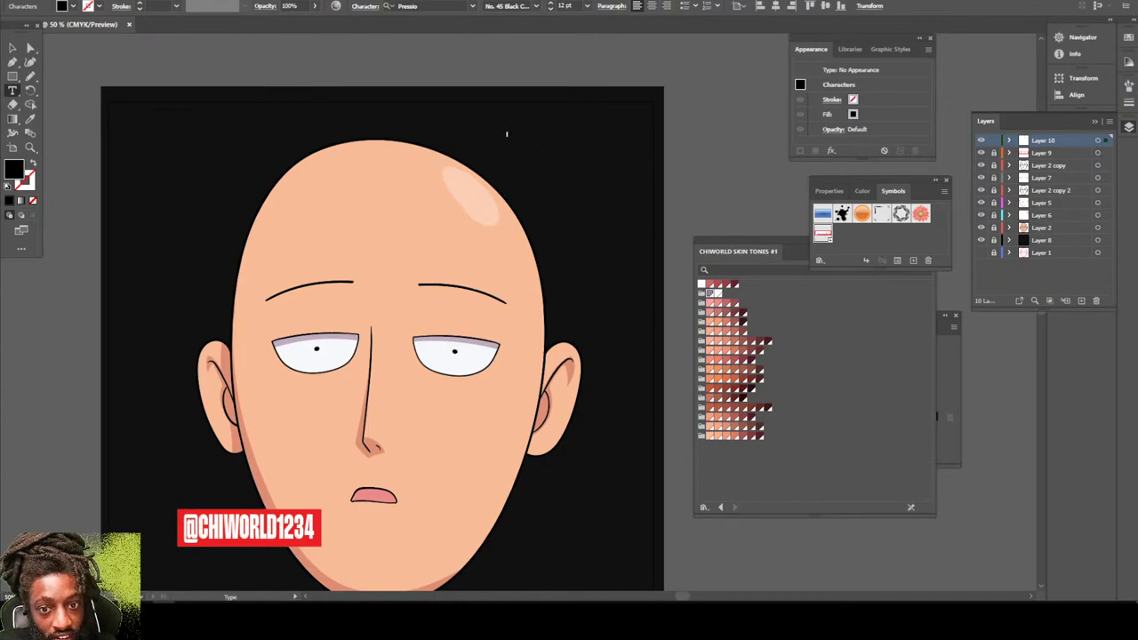
pyautogui.hotkey('ctrl', 'shift', 'a')
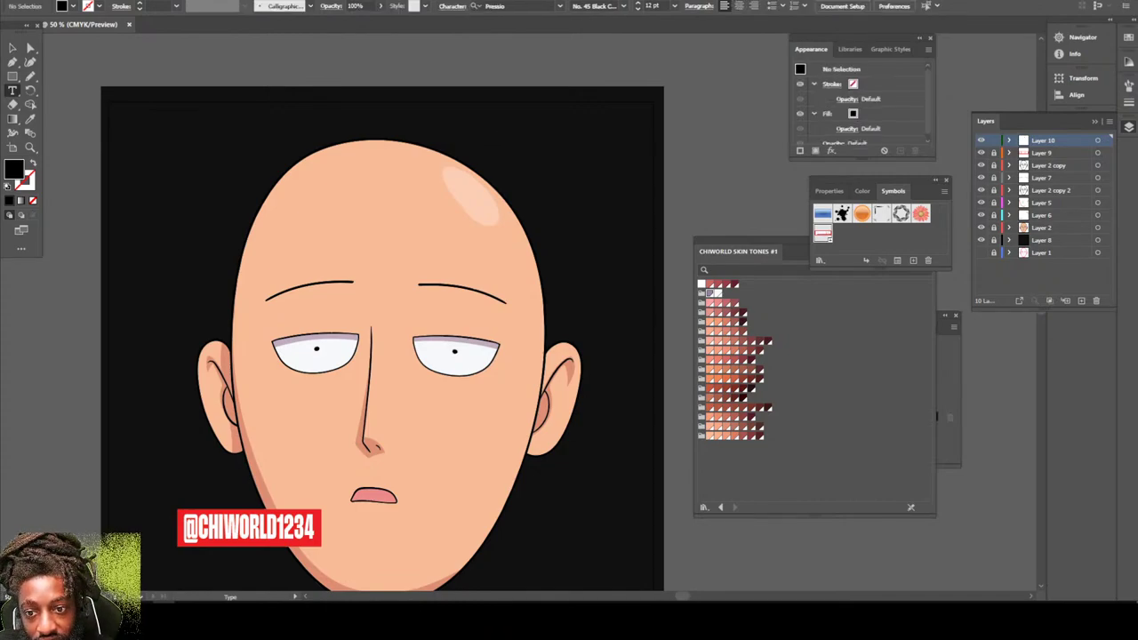
# Add the point text "2" on the empty canvas beside the artboard and scale it up to about 207 pt.
pyautogui.click(724, 165)
pyautogui.press('BackSpace')
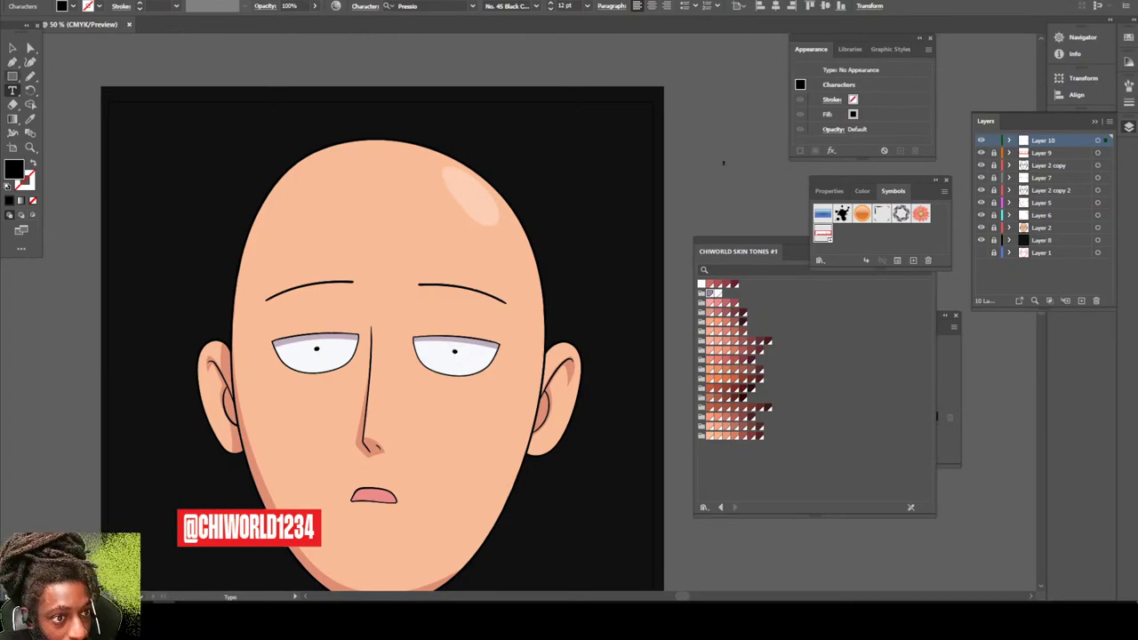
pyautogui.press('Escape')
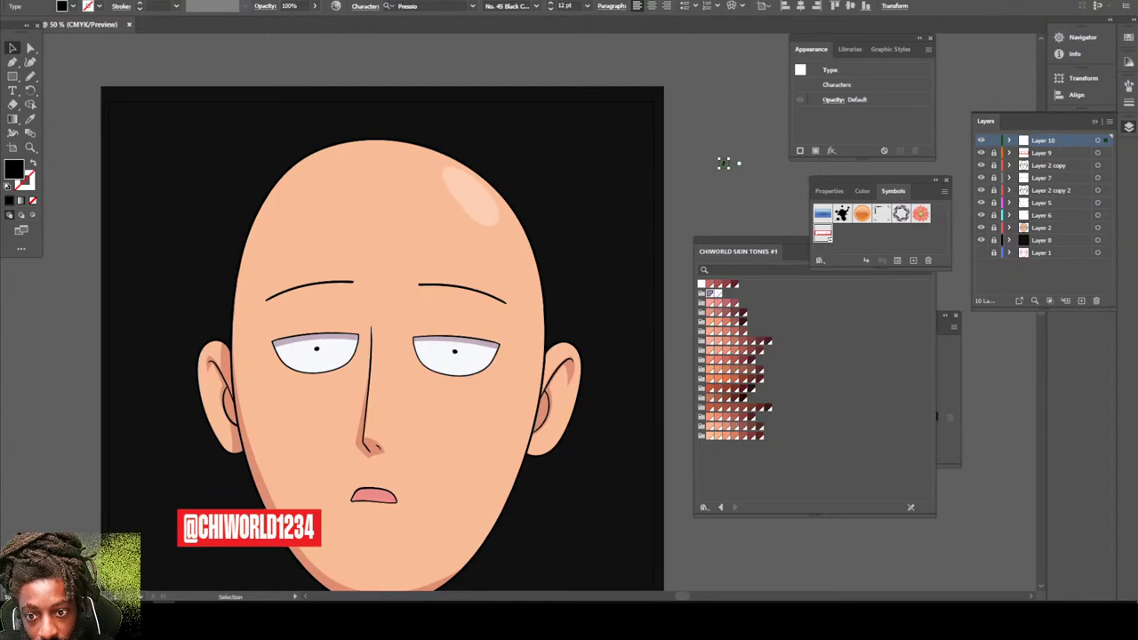
pyautogui.moveTo(725, 168); pyautogui.dragTo(770, 249)
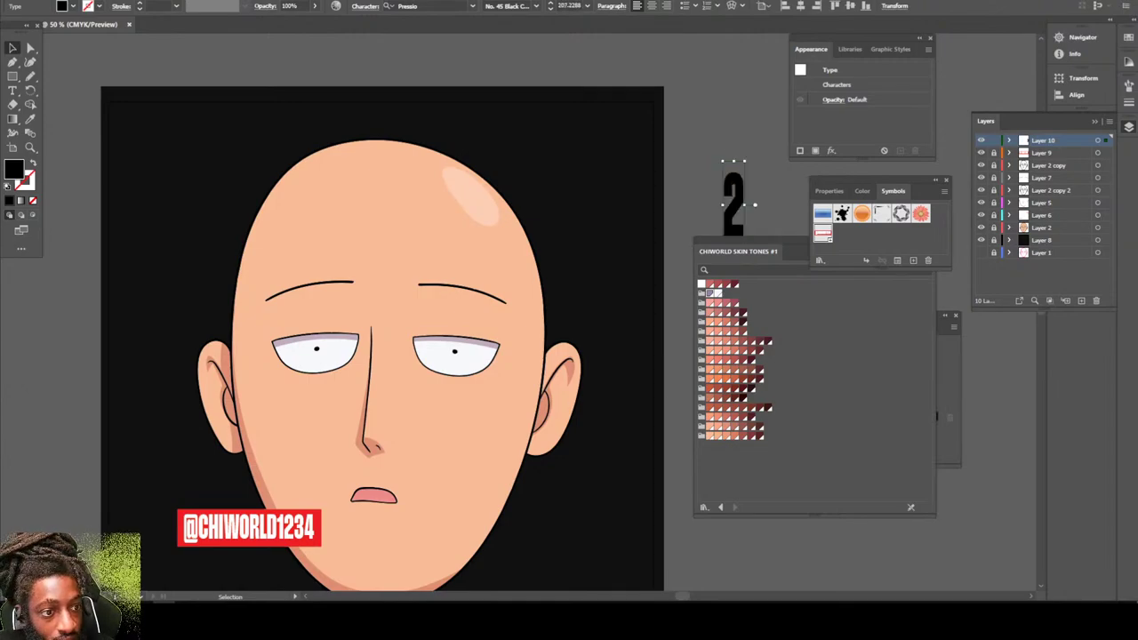
# Set the fill of the "2" text to white FFFFFF and deselect it.
pyautogui.doubleClick(13, 169)
pyautogui.moveTo(817, 418)
pyautogui.mouseDown()
pyautogui.moveTo(811, 394)
pyautogui.moveTo(793, 386)
pyautogui.mouseUp()
pyautogui.click(806, 513)
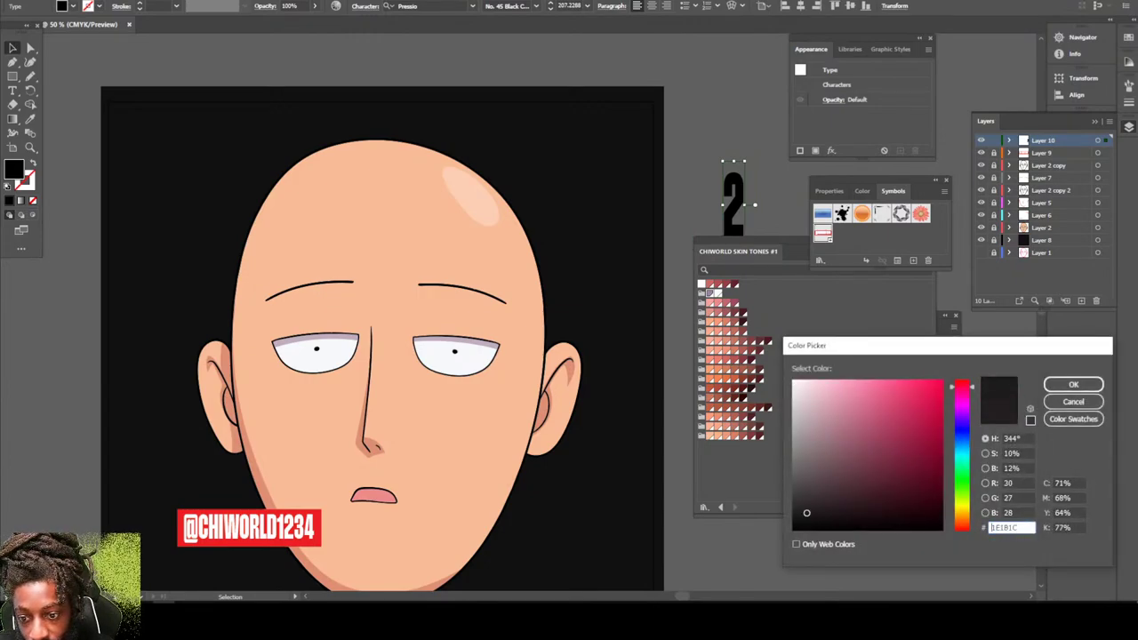
pyautogui.write('ffffff')
pyautogui.press('Return')
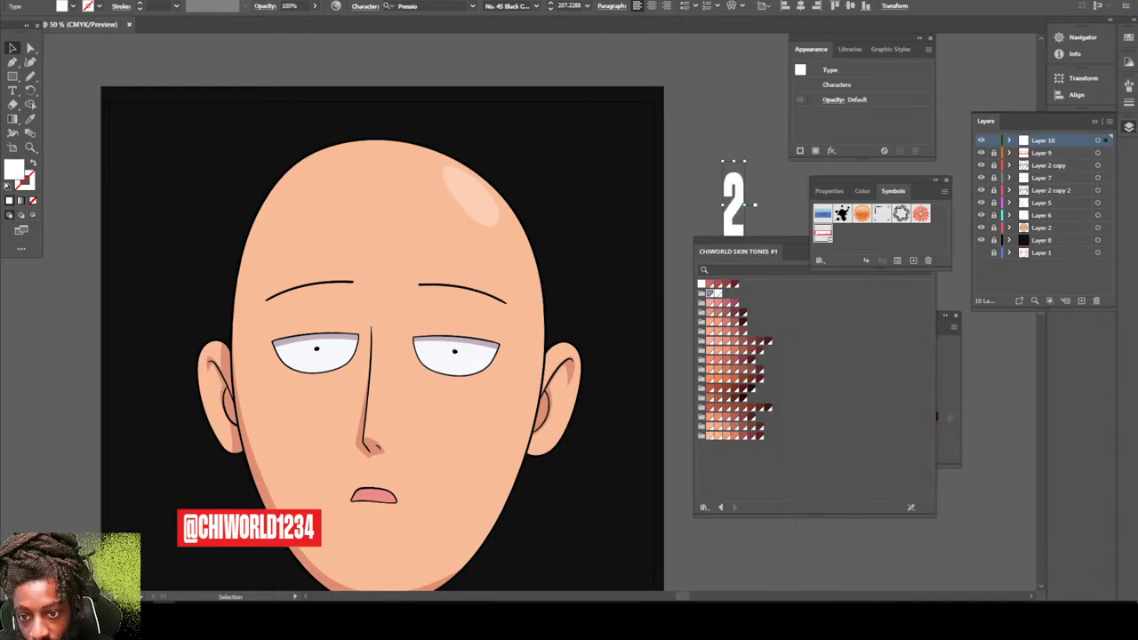
pyautogui.hotkey('ctrl', 'shift', 'a')
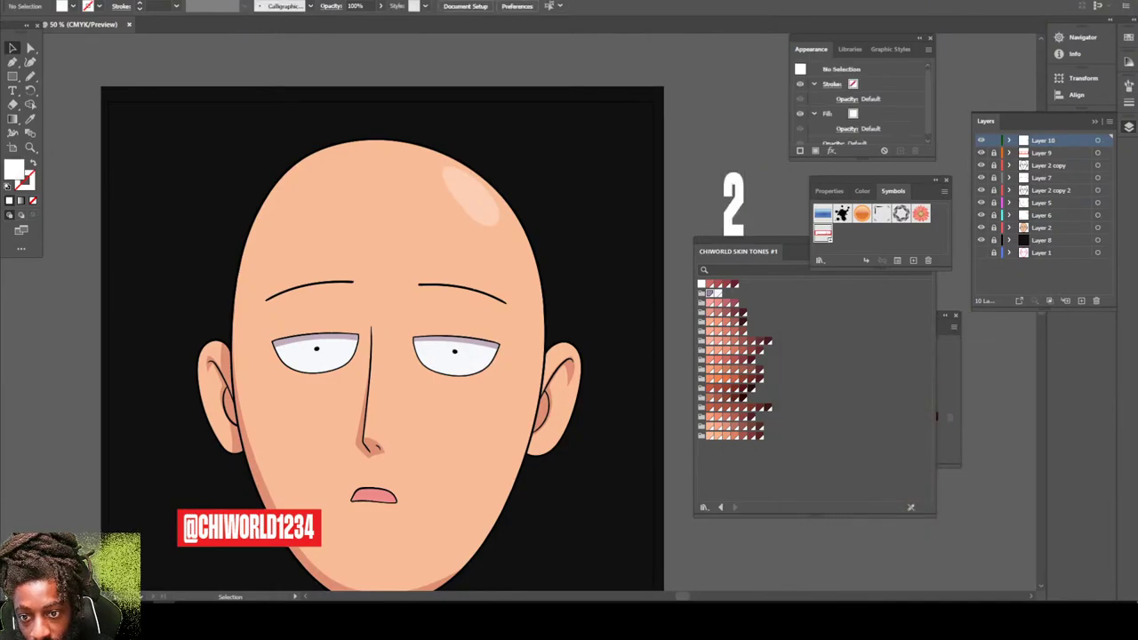
# Move the white "2" onto the artboard's upper-right corner beside the head, stretch it larger and wider, and deselect it.
pyautogui.moveTo(734, 204); pyautogui.dragTo(525, 205)
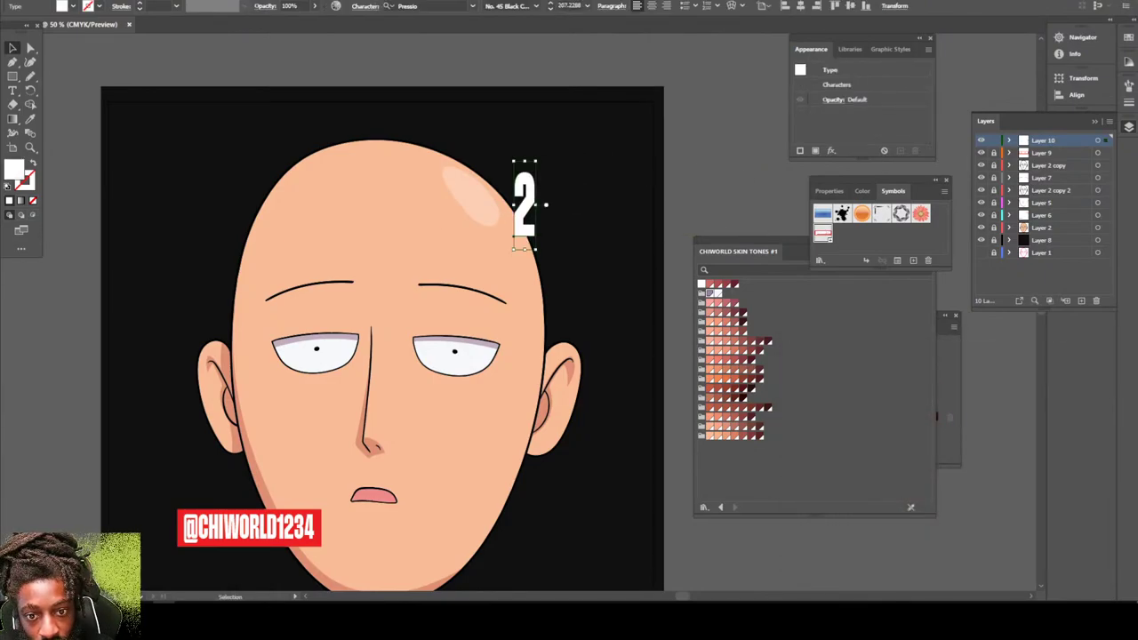
pyautogui.moveTo(537, 162); pyautogui.dragTo(592, 101)
pyautogui.moveTo(574, 146)
pyautogui.mouseDown()
pyautogui.moveTo(588, 159)
pyautogui.moveTo(588, 147)
pyautogui.mouseUp()
pyautogui.hotkey('ctrl', 'shift', 'a')
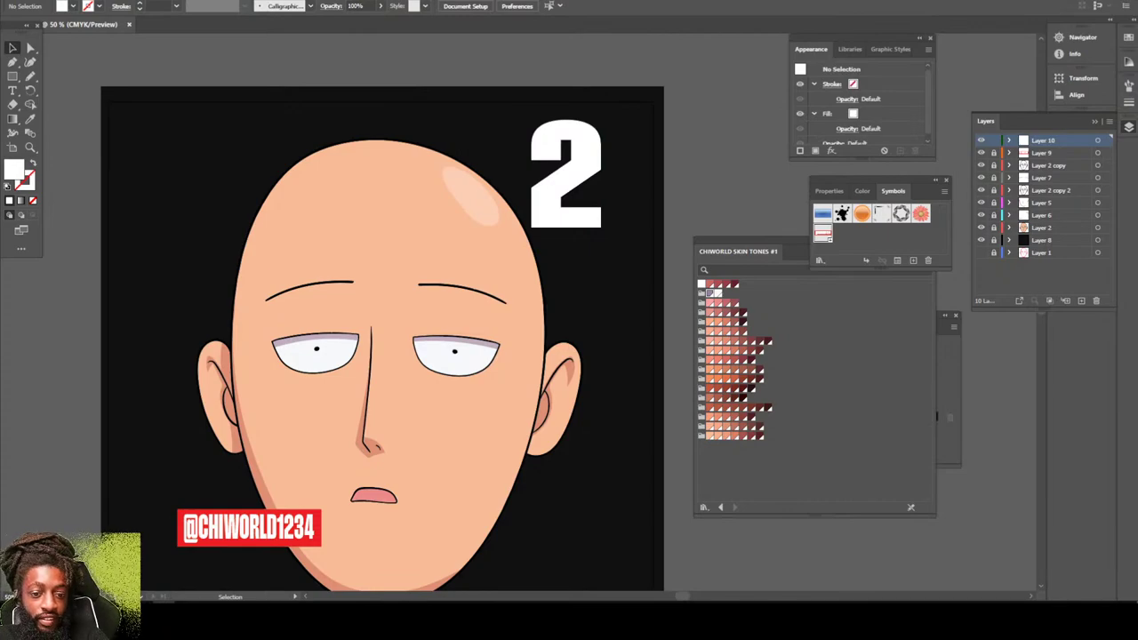
# Add the point text "#" on the empty canvas beside the artboard, replacing the placeholder text.
pyautogui.hotkey('ctrl', '-')
pyautogui.hotkey('ctrl', '-')
pyautogui.hotkey('ctrl', '=')
pyautogui.hotkey('ctrl', '=')
pyautogui.hscroll(1, 518, 311)
pyautogui.hotkey('ctrl', '=')
pyautogui.scroll(1, 519, 312)
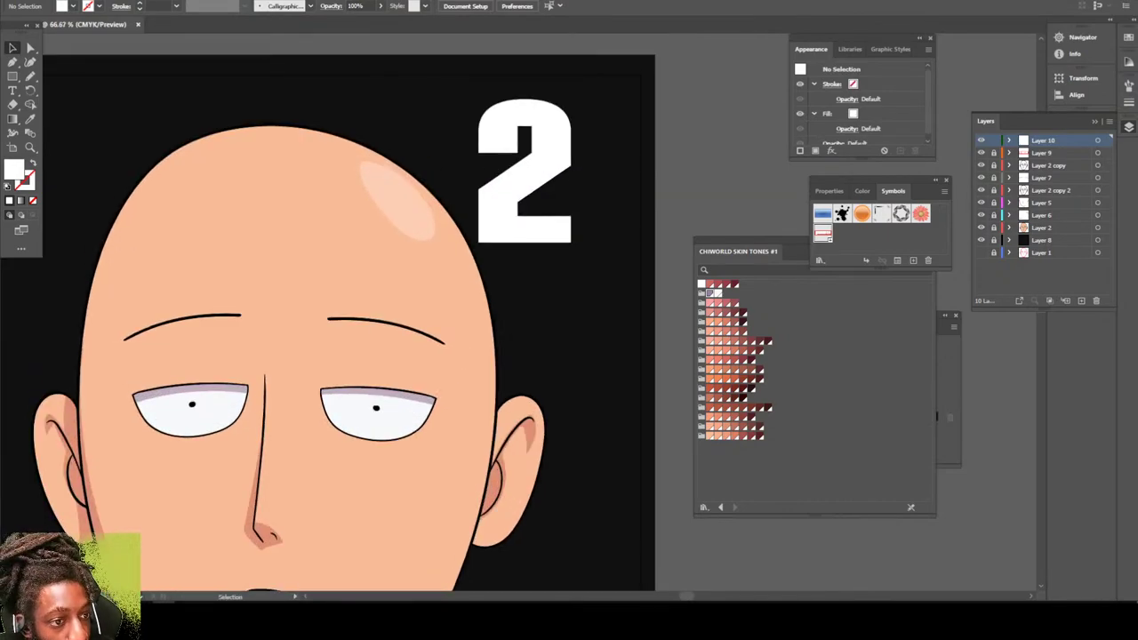
pyautogui.press('t')
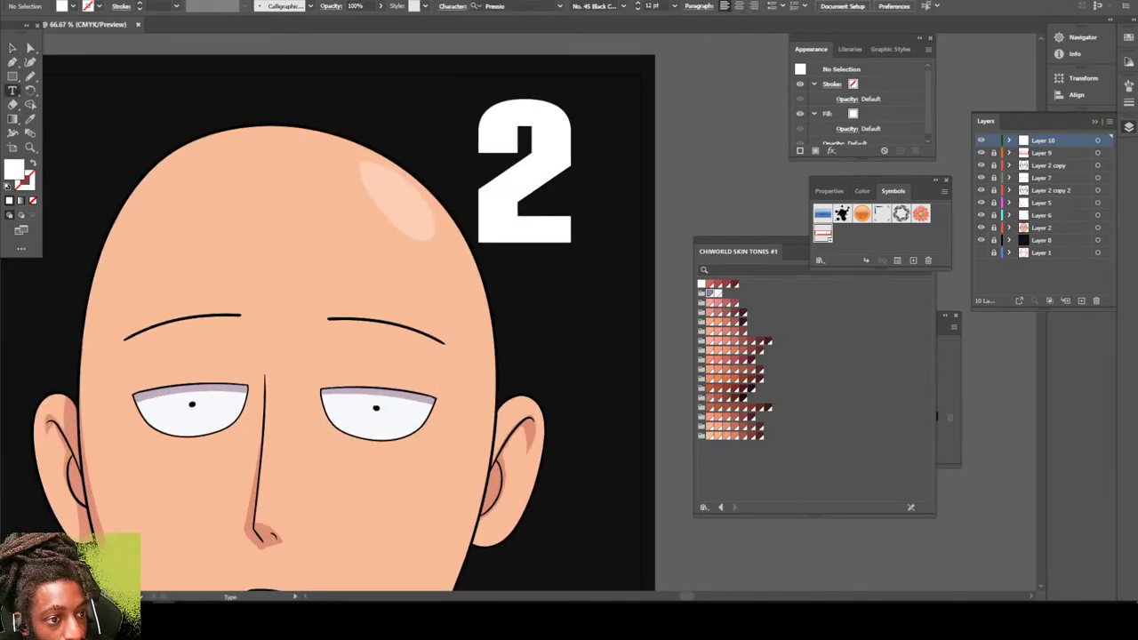
pyautogui.click(727, 189)
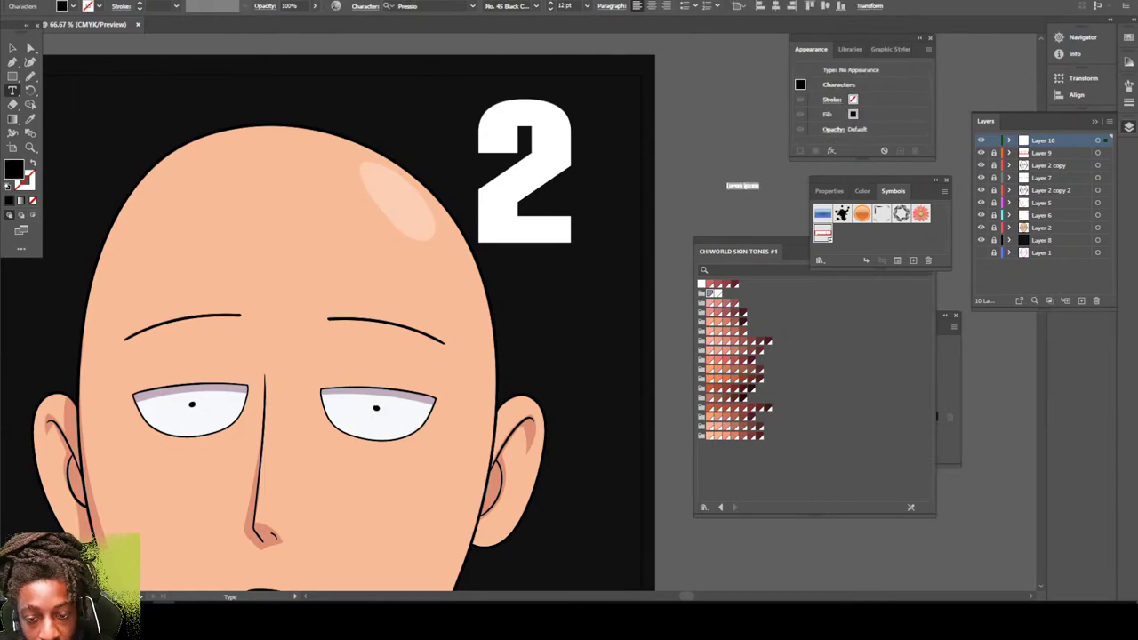
pyautogui.press('BackSpace')
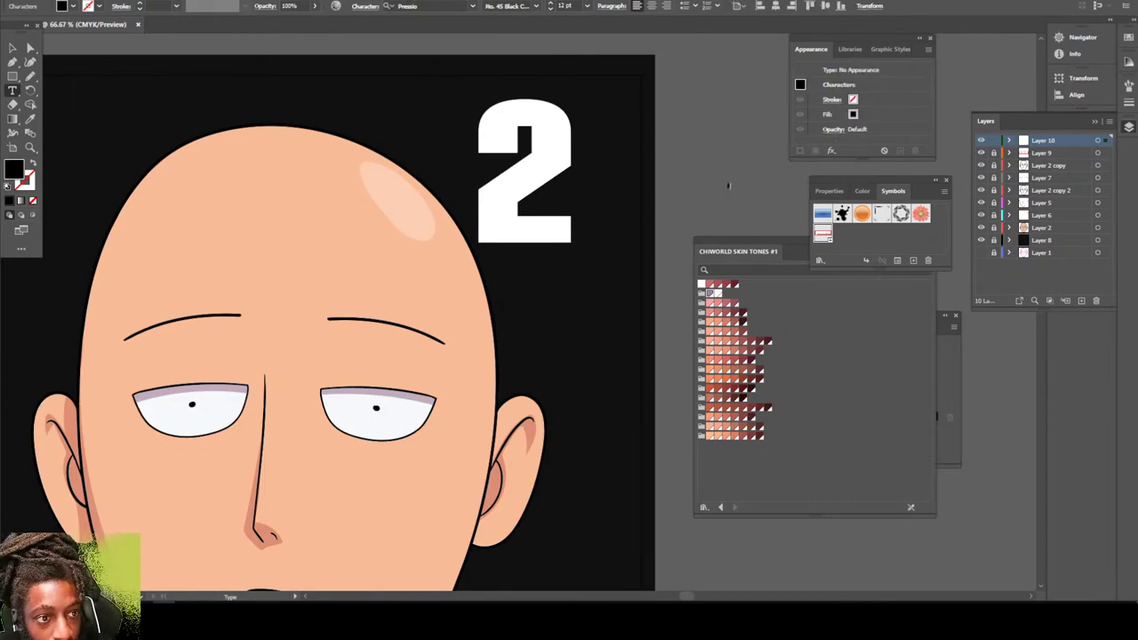
pyautogui.press('Escape')
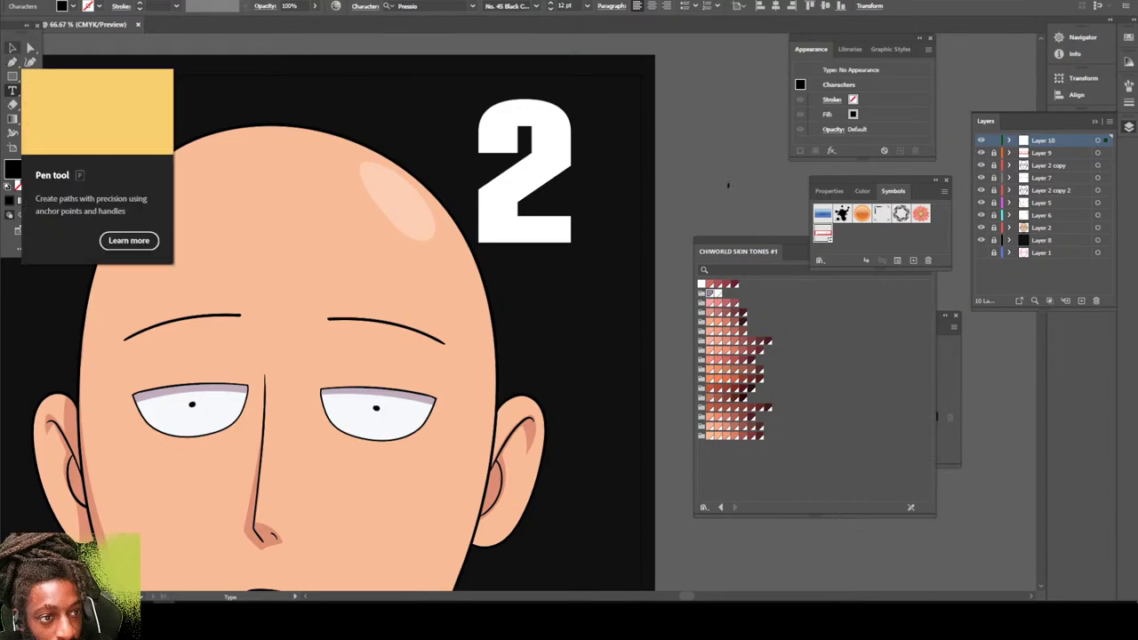
# Set the fill of the "#" text to white FFFFFF.
pyautogui.doubleClick(14, 169)
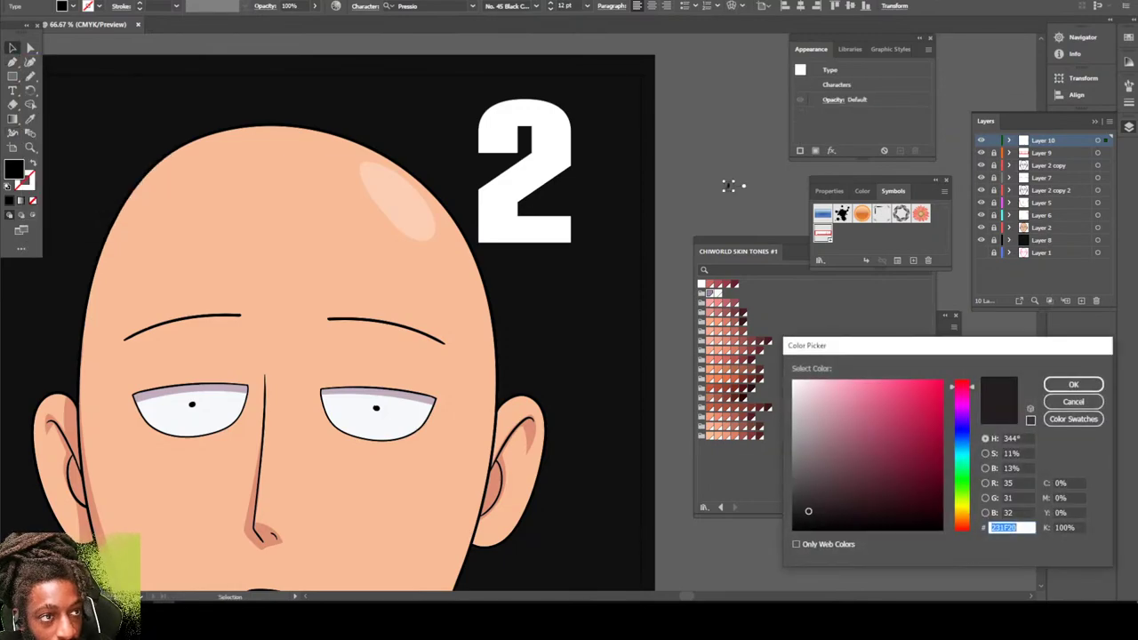
pyautogui.write('ffffff')
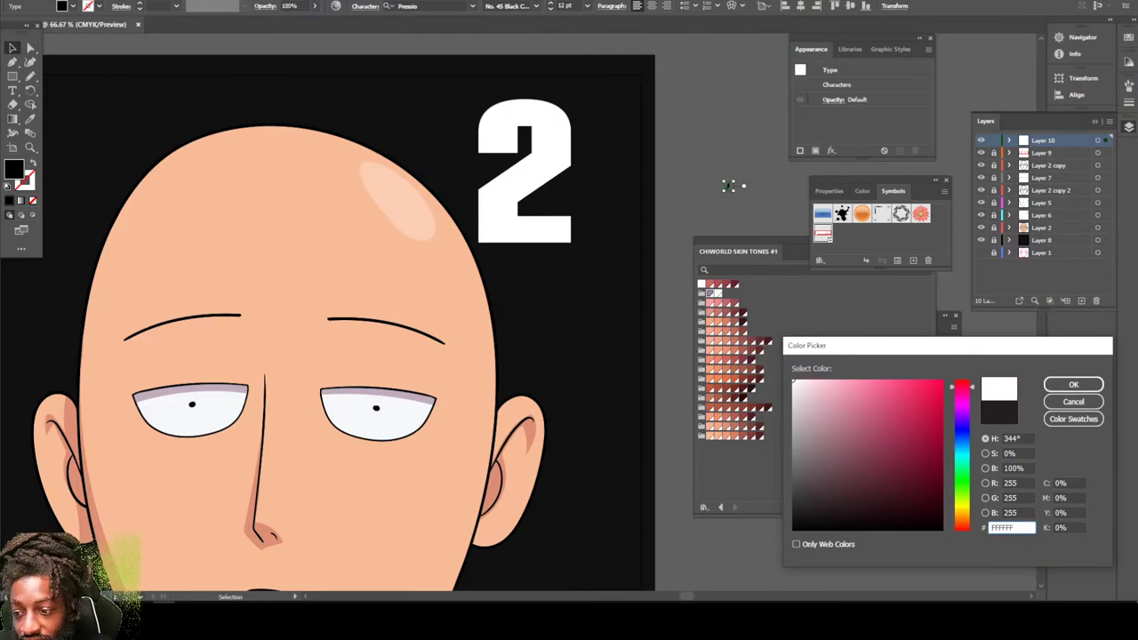
pyautogui.press('Return')
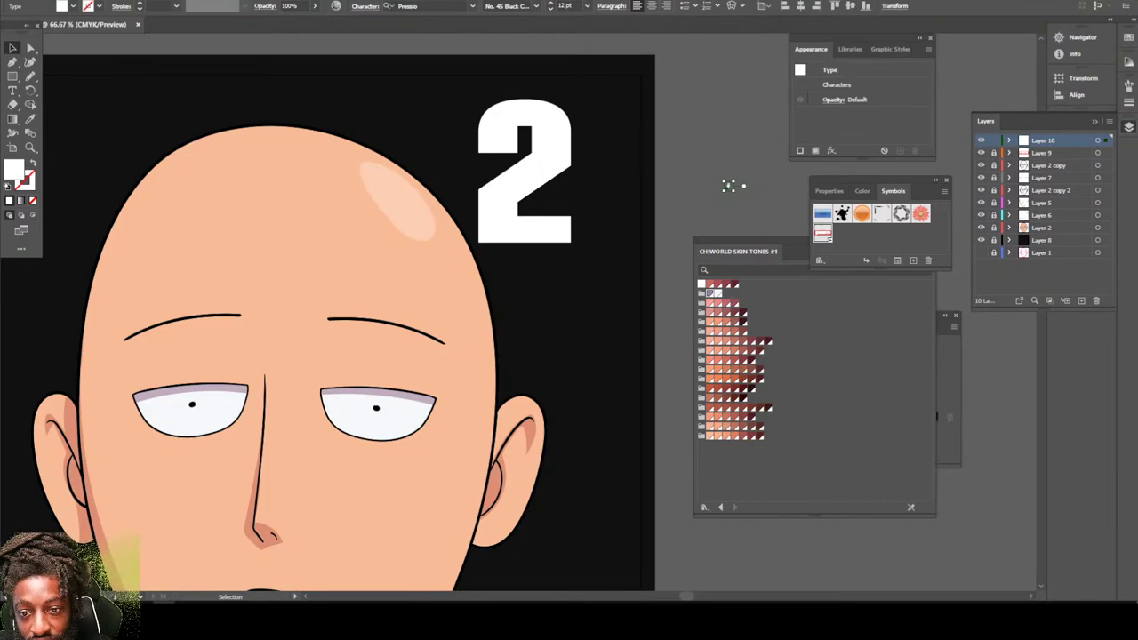
# Scale the "#" up to about 100 pt, place it as a superscript at the upper right of the "2", and deselect it.
pyautogui.moveTo(725, 190); pyautogui.dragTo(629, 108)
pyautogui.moveTo(626, 104); pyautogui.dragTo(626, 103)
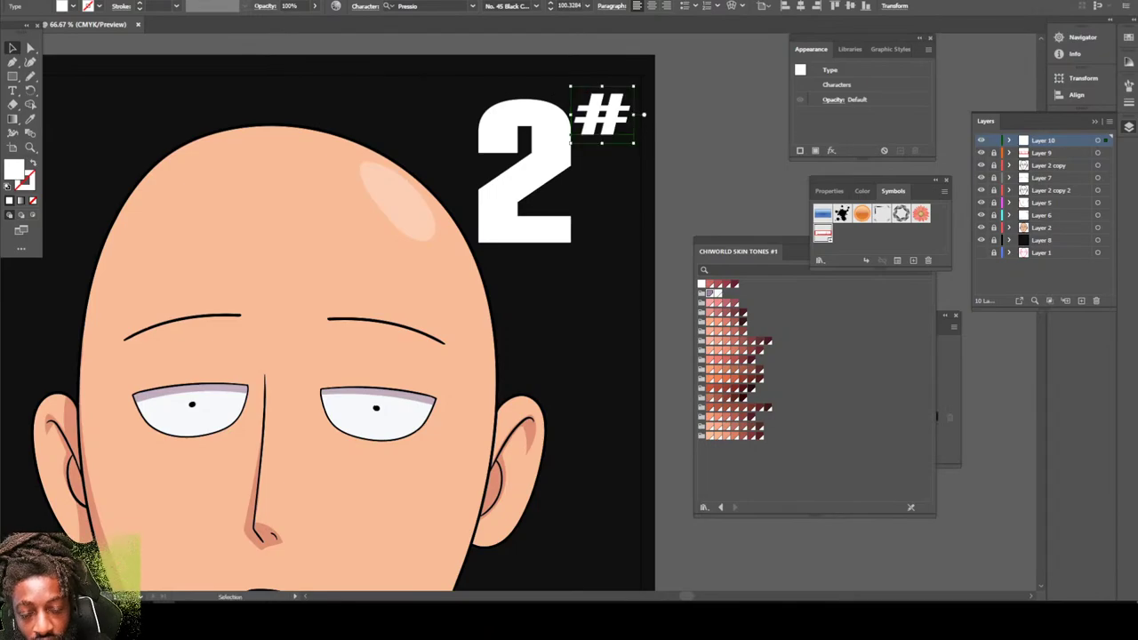
pyautogui.click(707, 125)
pyautogui.hotkey('ctrl', '-')
pyautogui.hotkey('ctrl', '-')
pyautogui.hotkey('ctrl', '-')
pyautogui.hotkey('ctrl', '+')
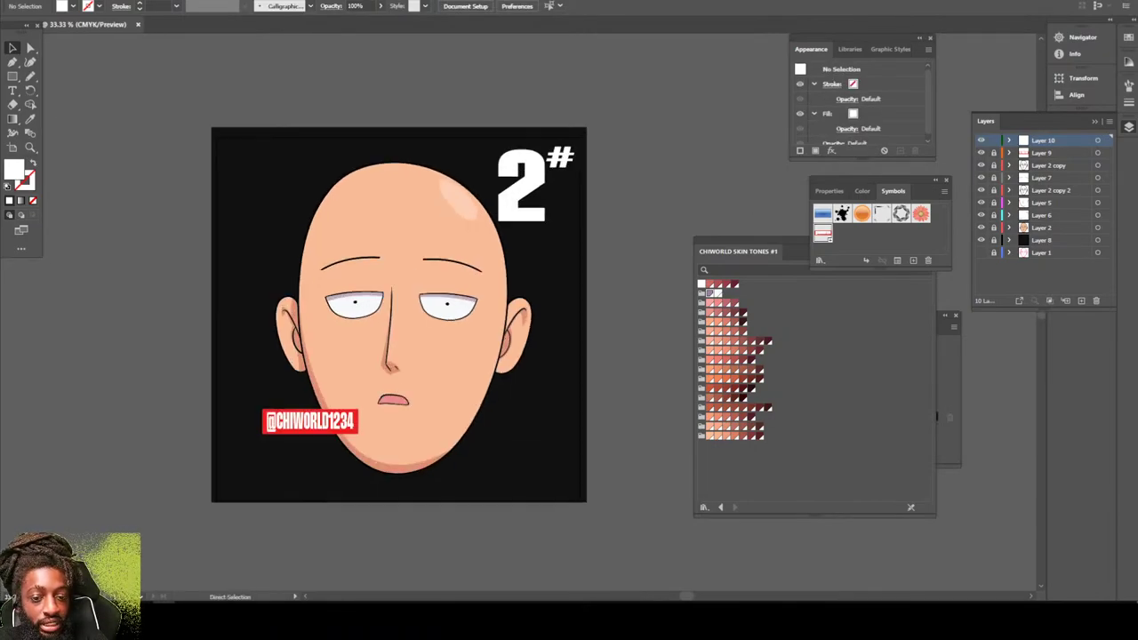
pyautogui.hotkey('ctrl', '+')
pyautogui.hscroll(-1, 418, 318)
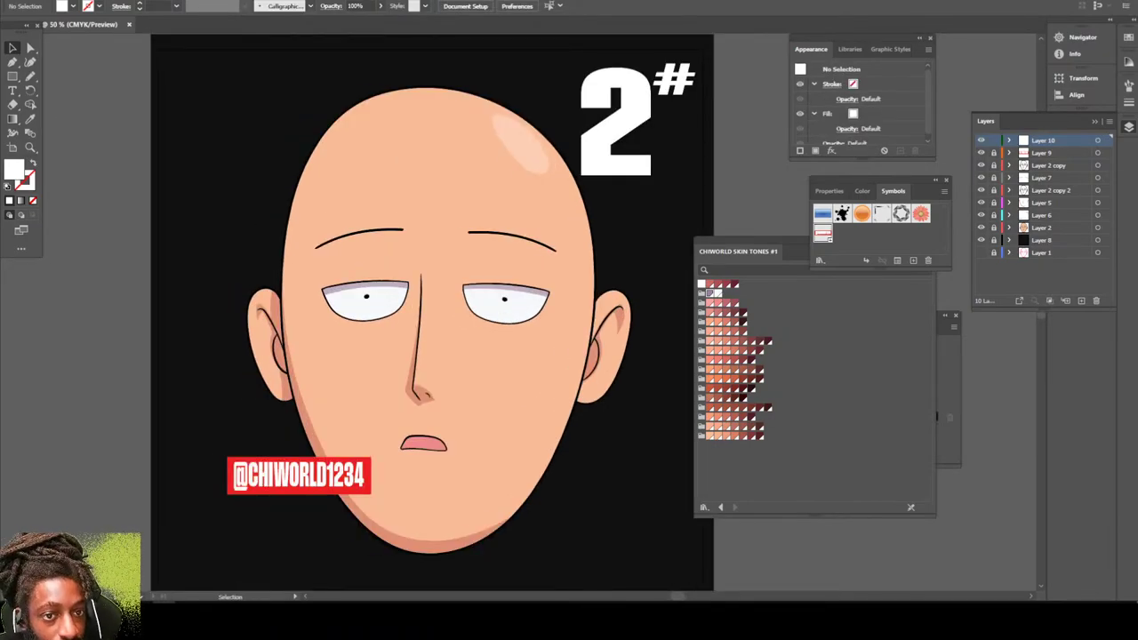